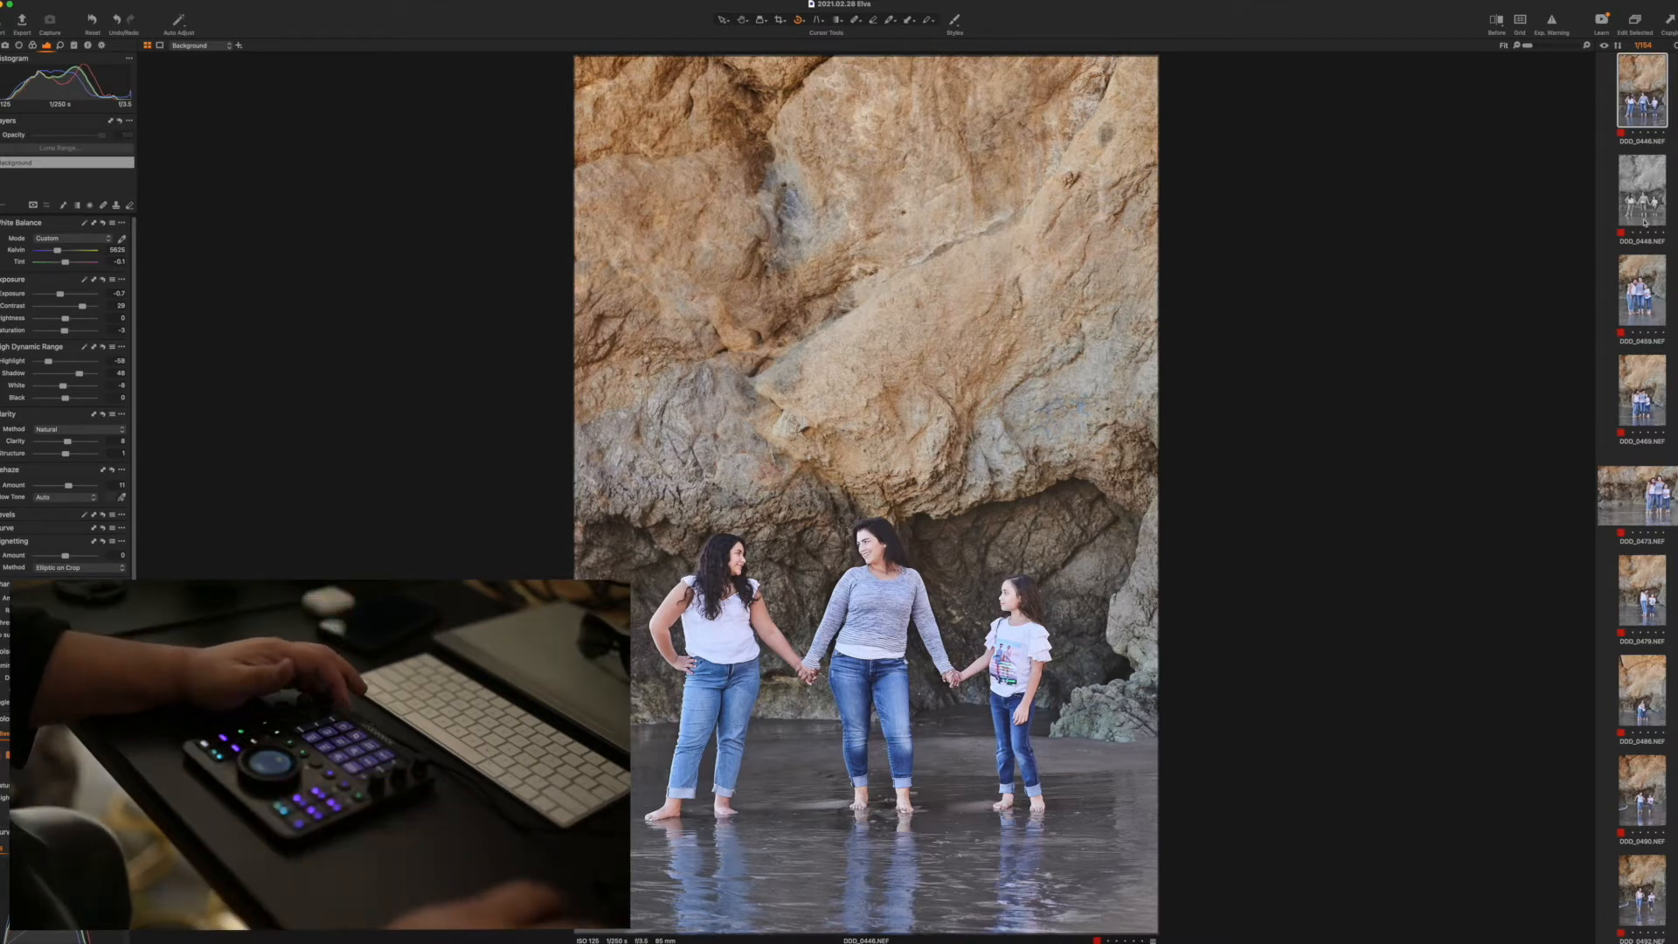
Review the edited photos of the family in front of the cave one after another, comparing their exposure and colour
key("Right")
key("Right")
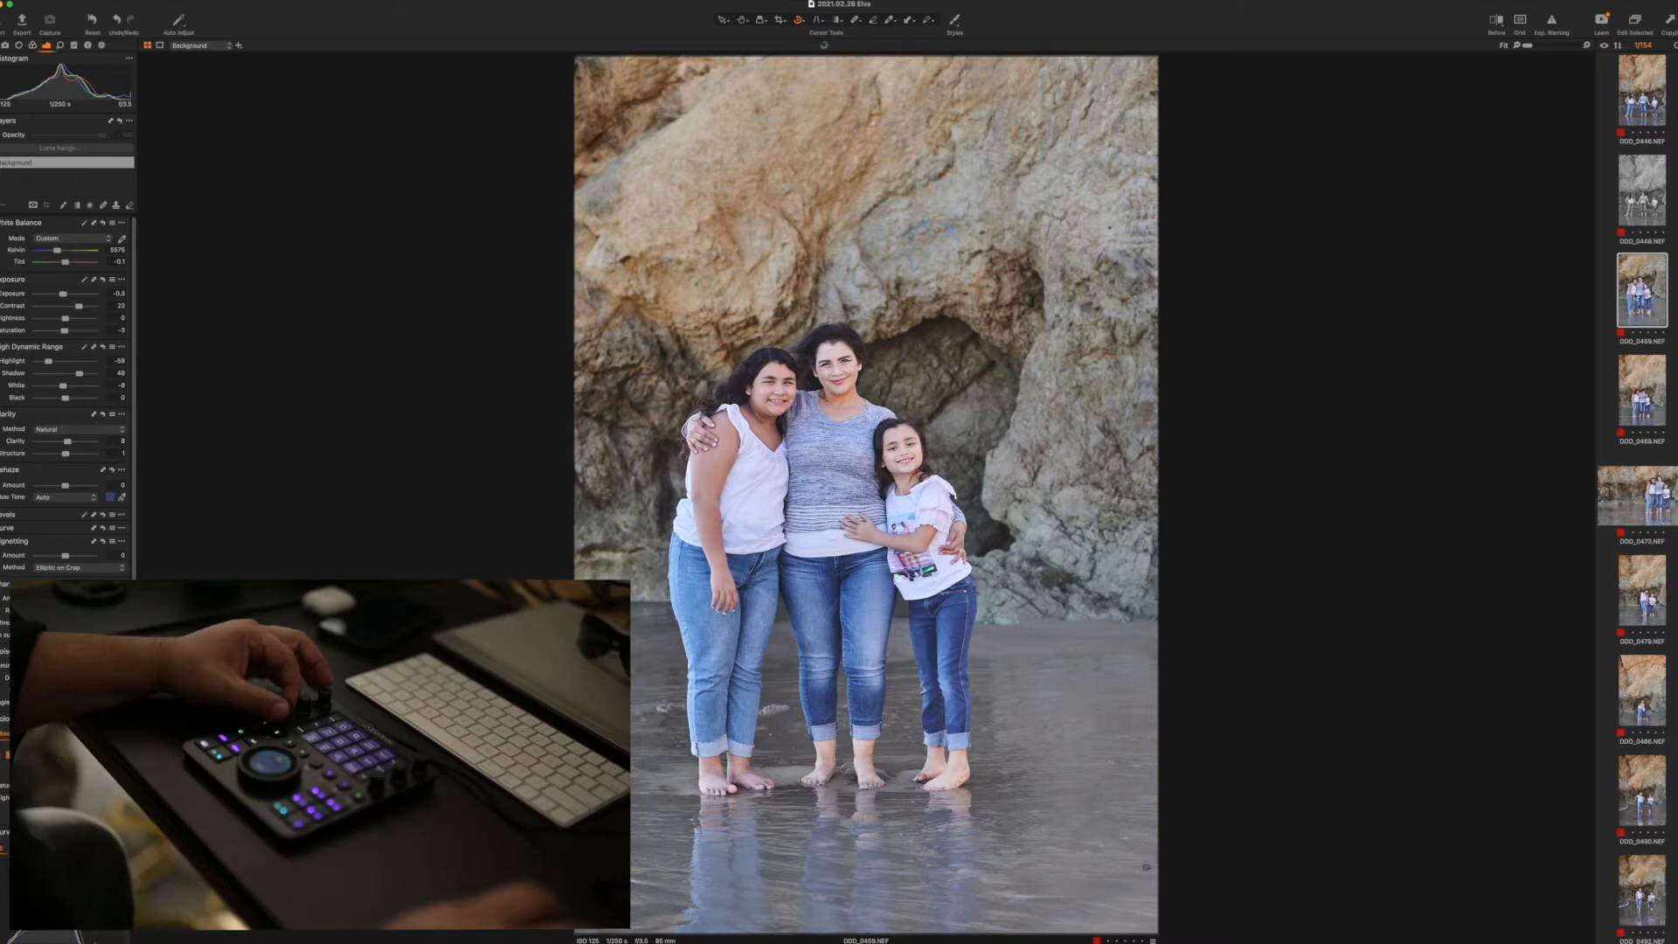
key("Right")
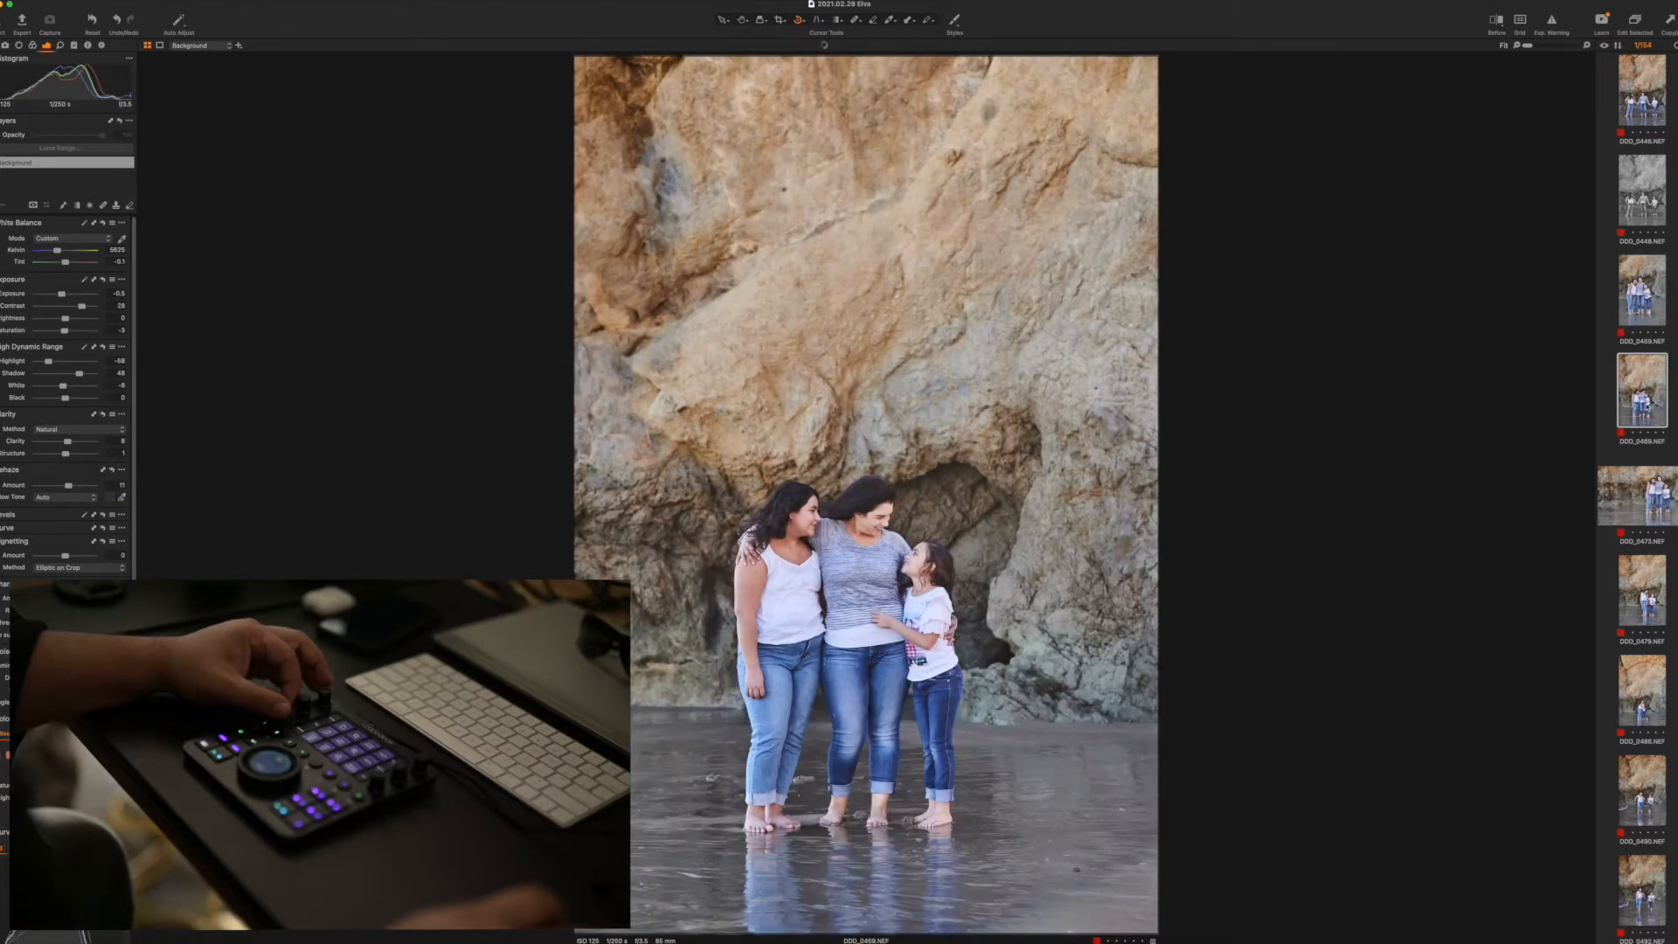
left_click(1631, 481)
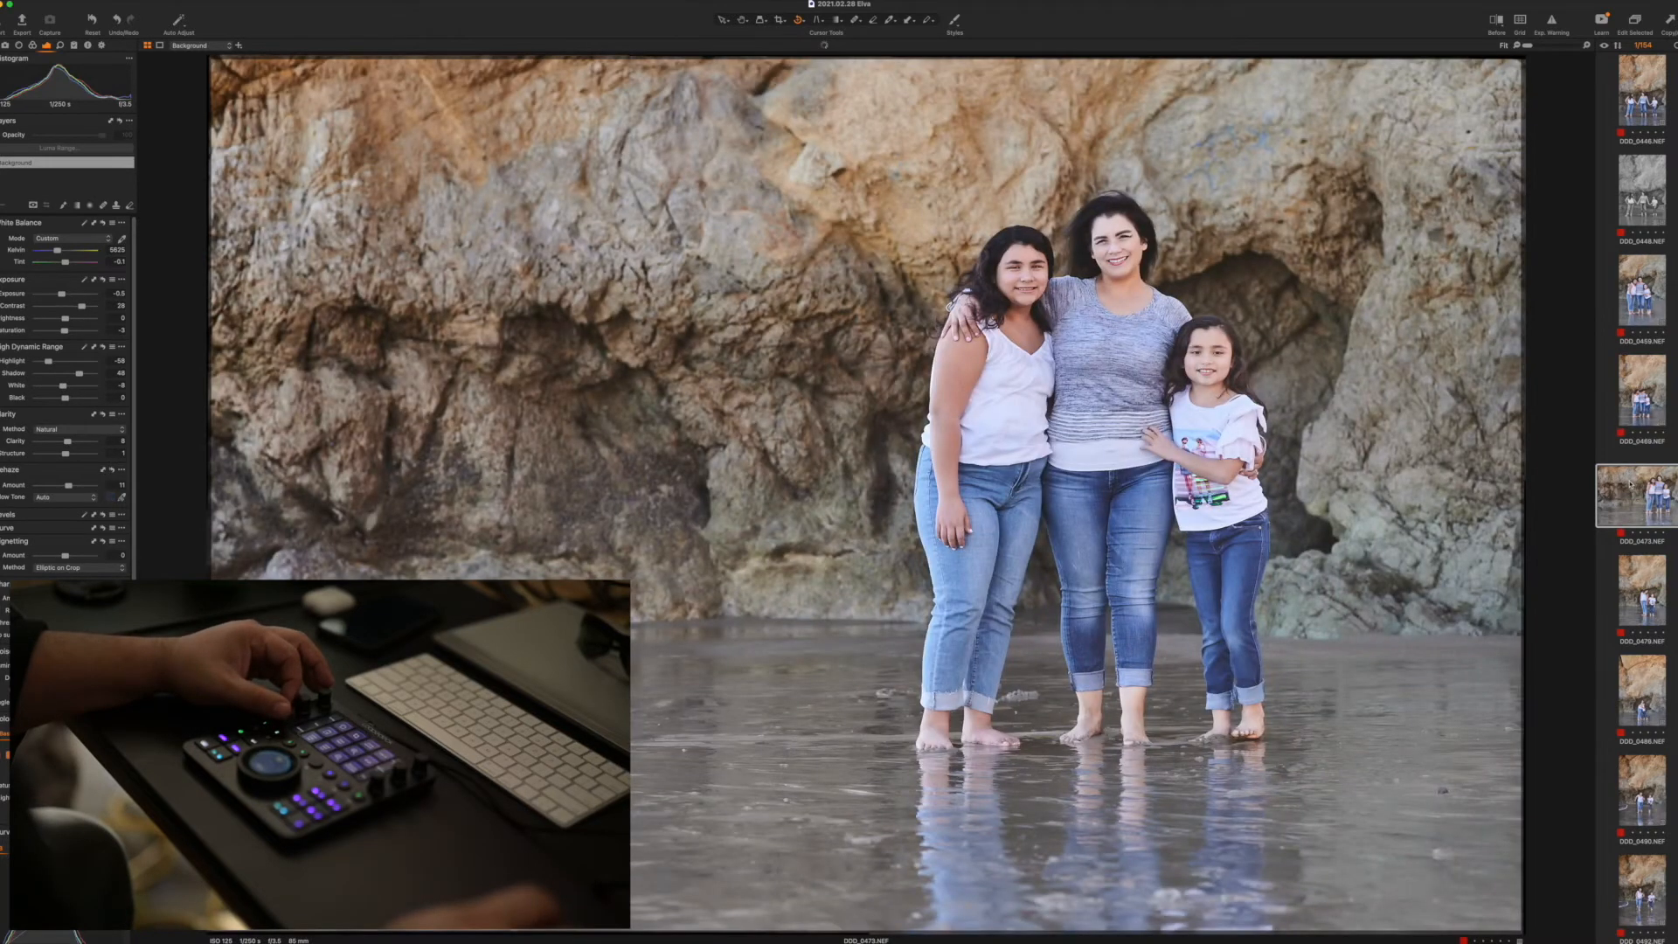
left_click(1634, 573)
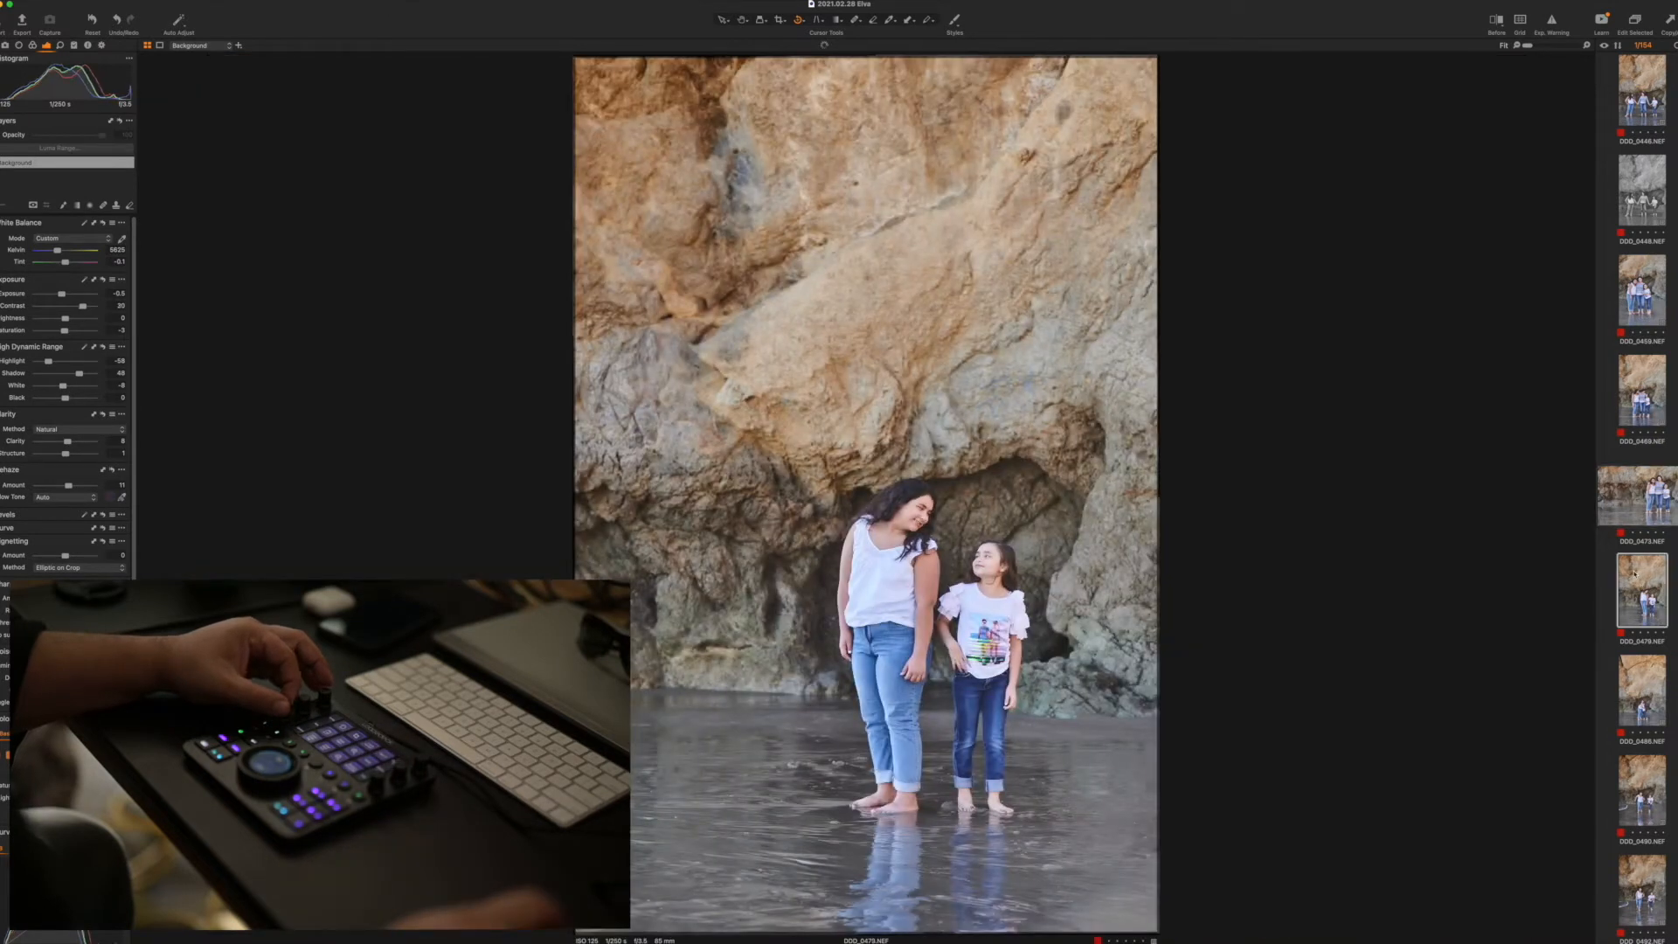
left_click(1639, 672)
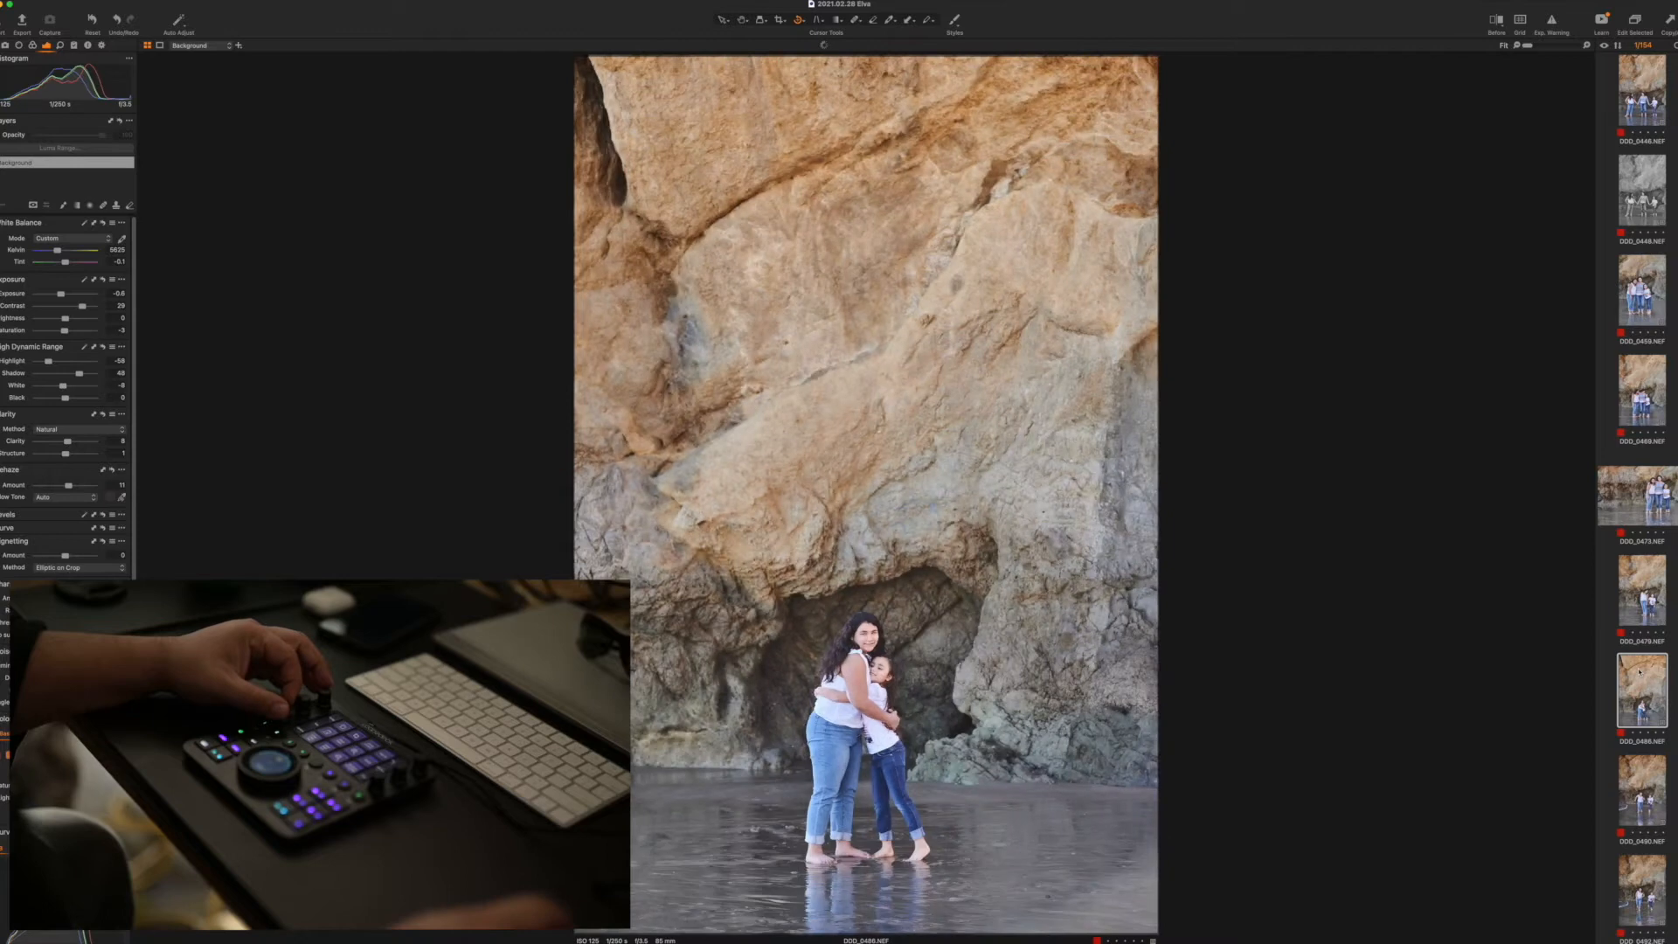
left_click(1642, 783)
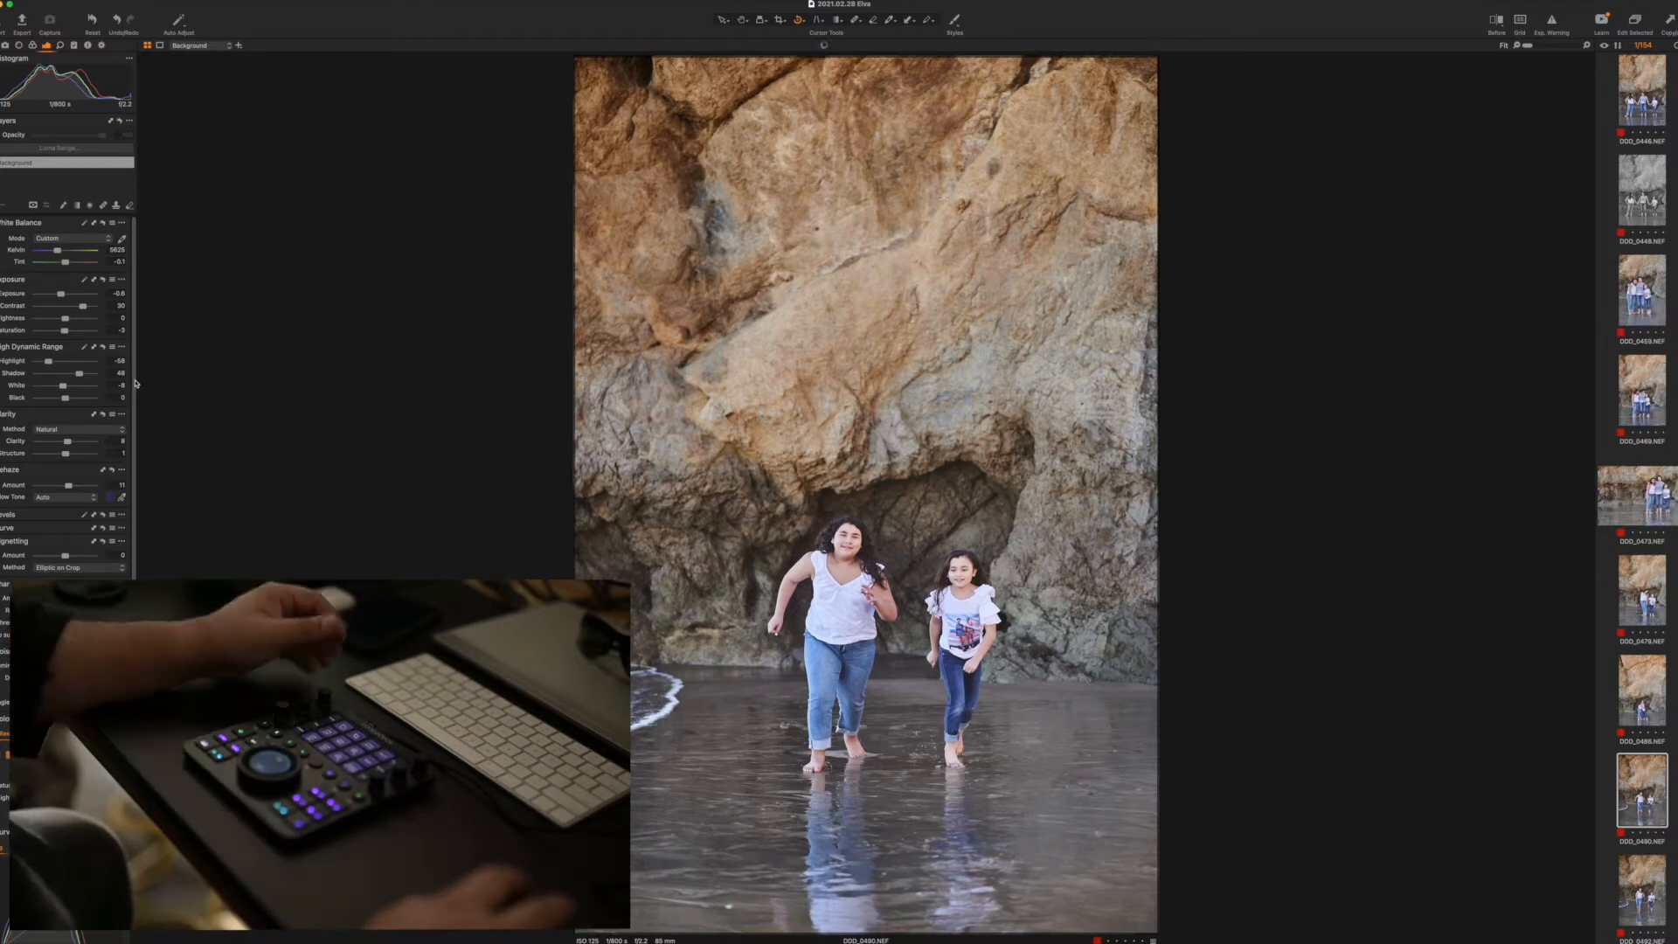
left_click(1645, 886)
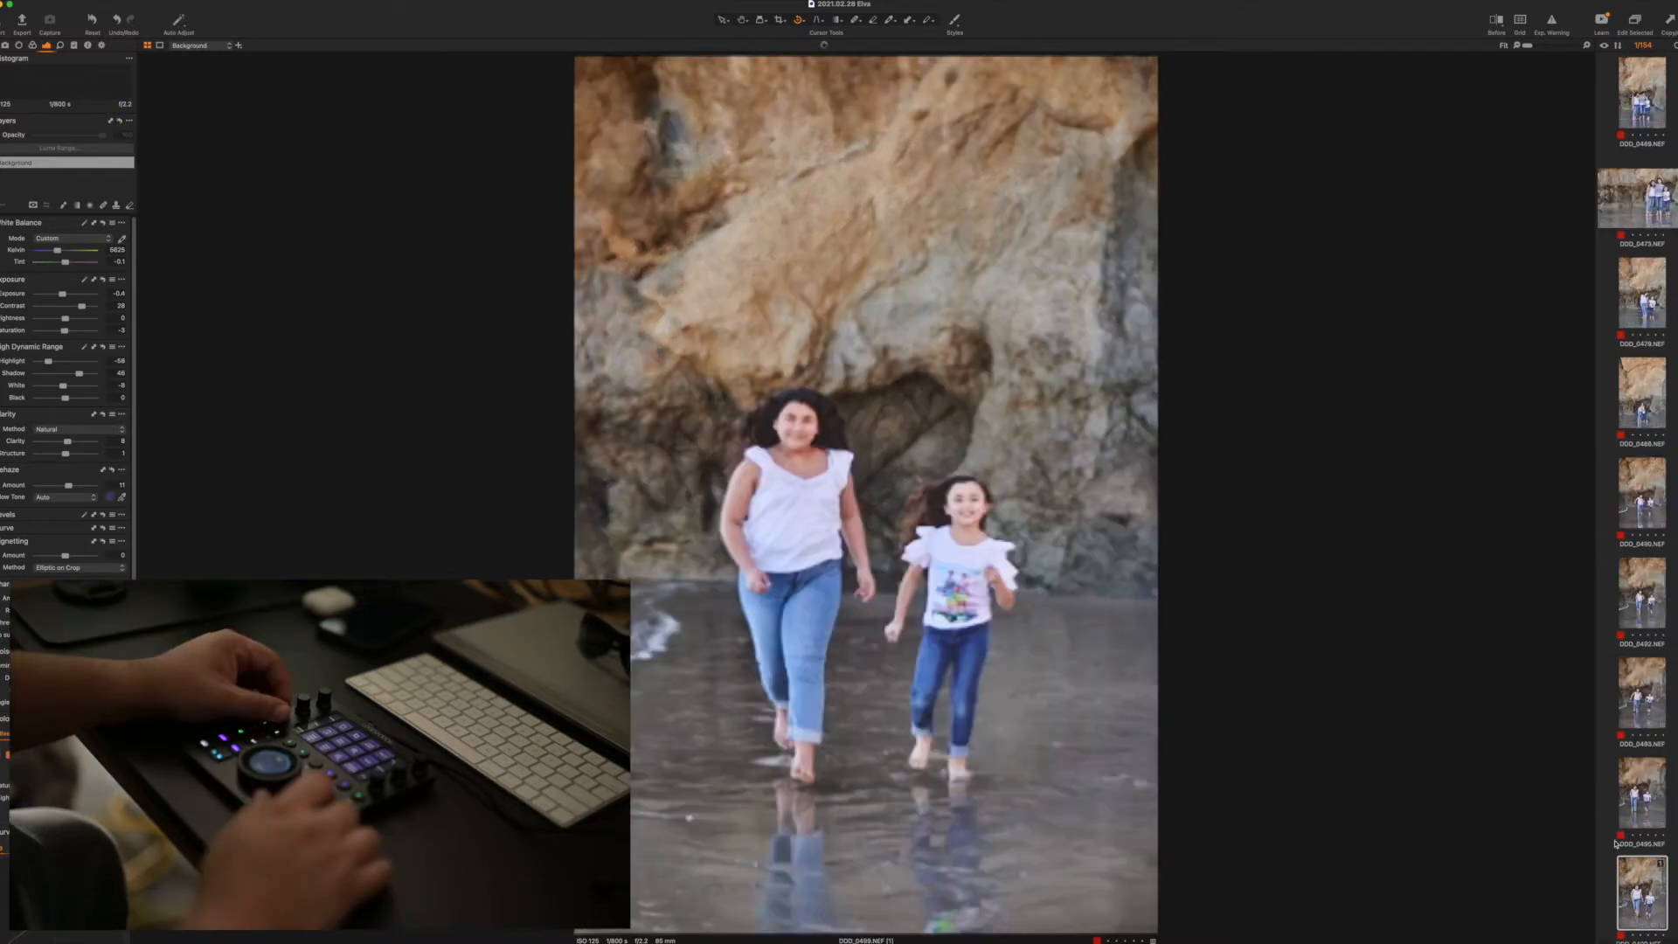
key("Right")
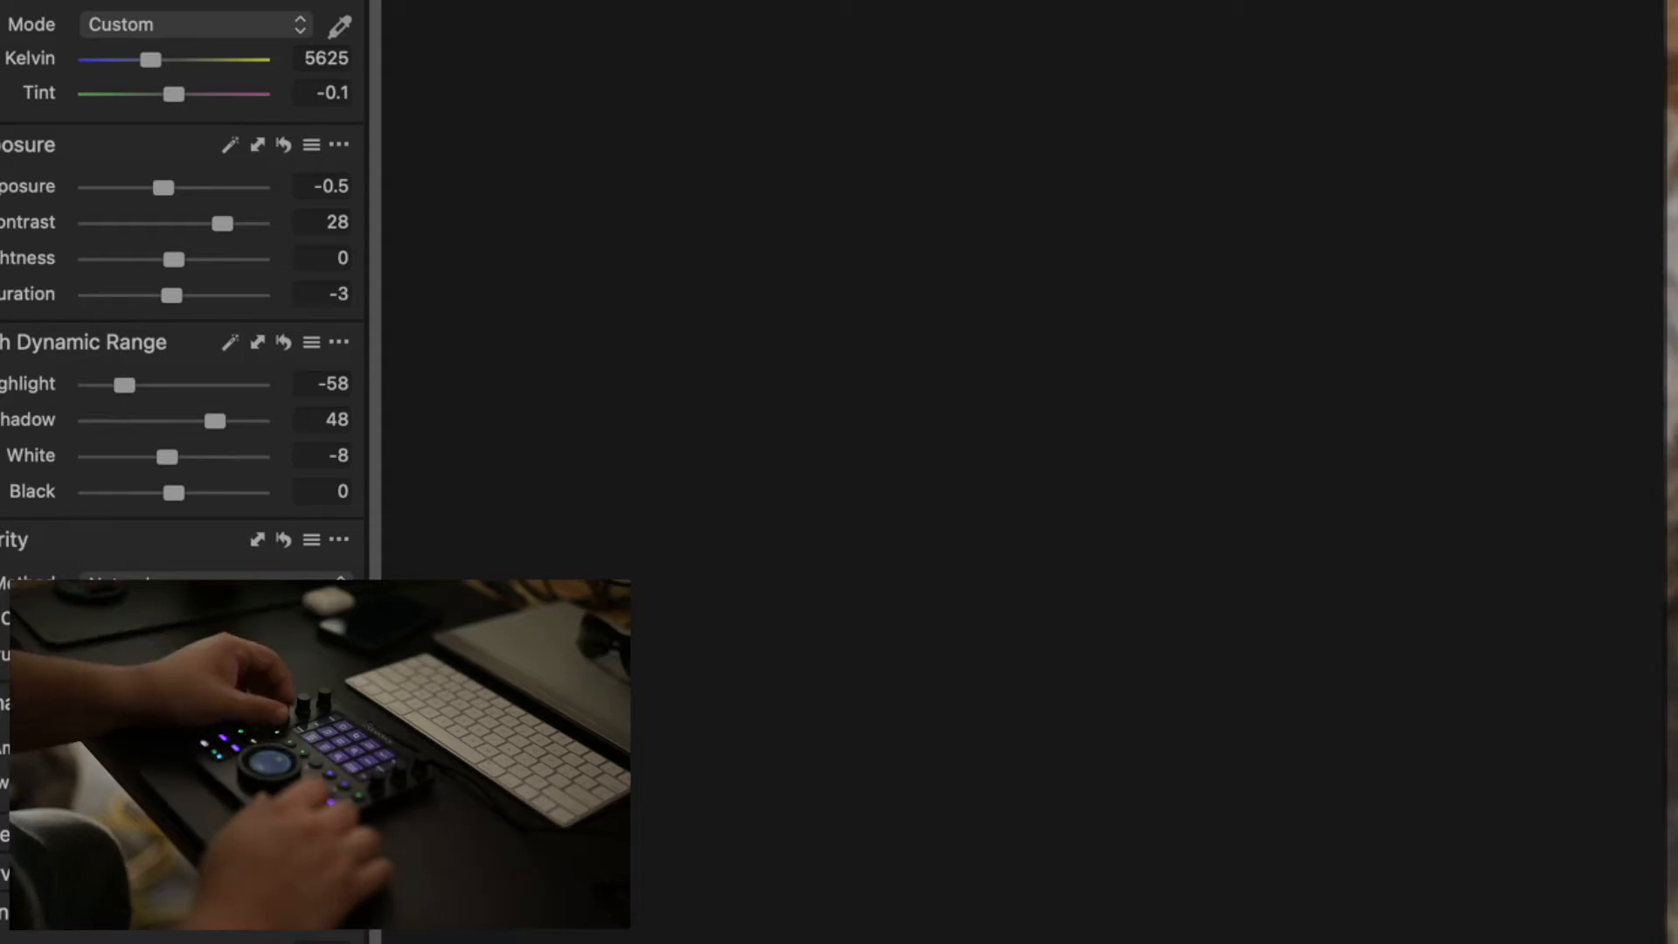
Review the edited shots of the two girls walking on the wet sand and the following two-person portraits by the rock wall
scroll(222, 223, "up", 1)
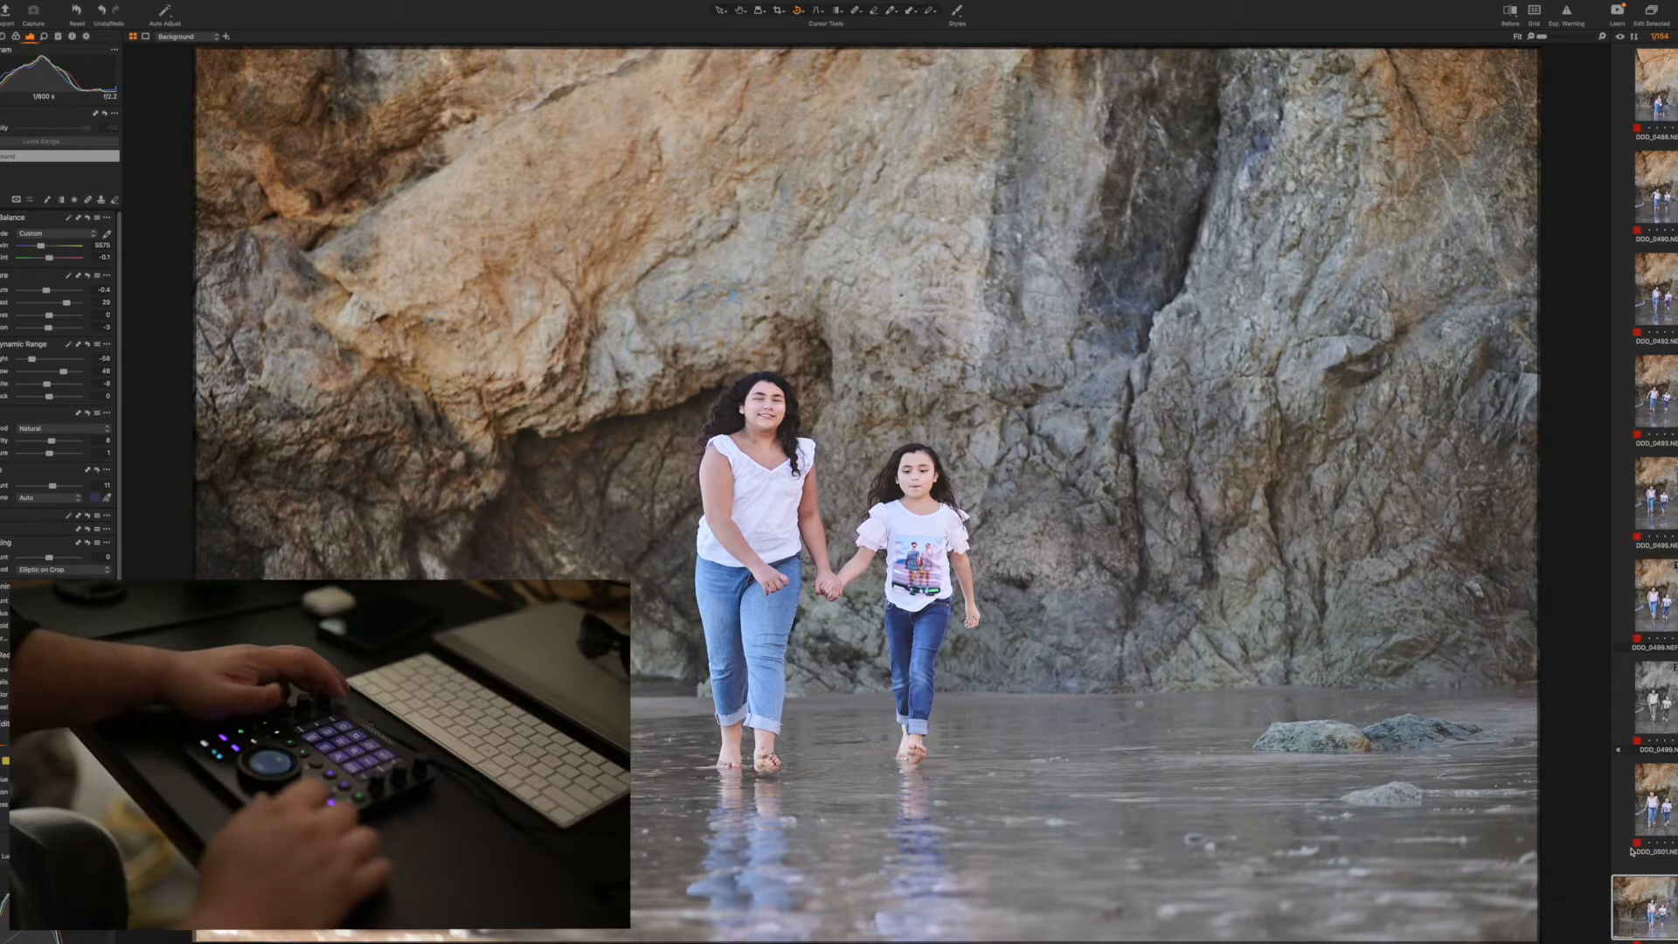
key("Right")
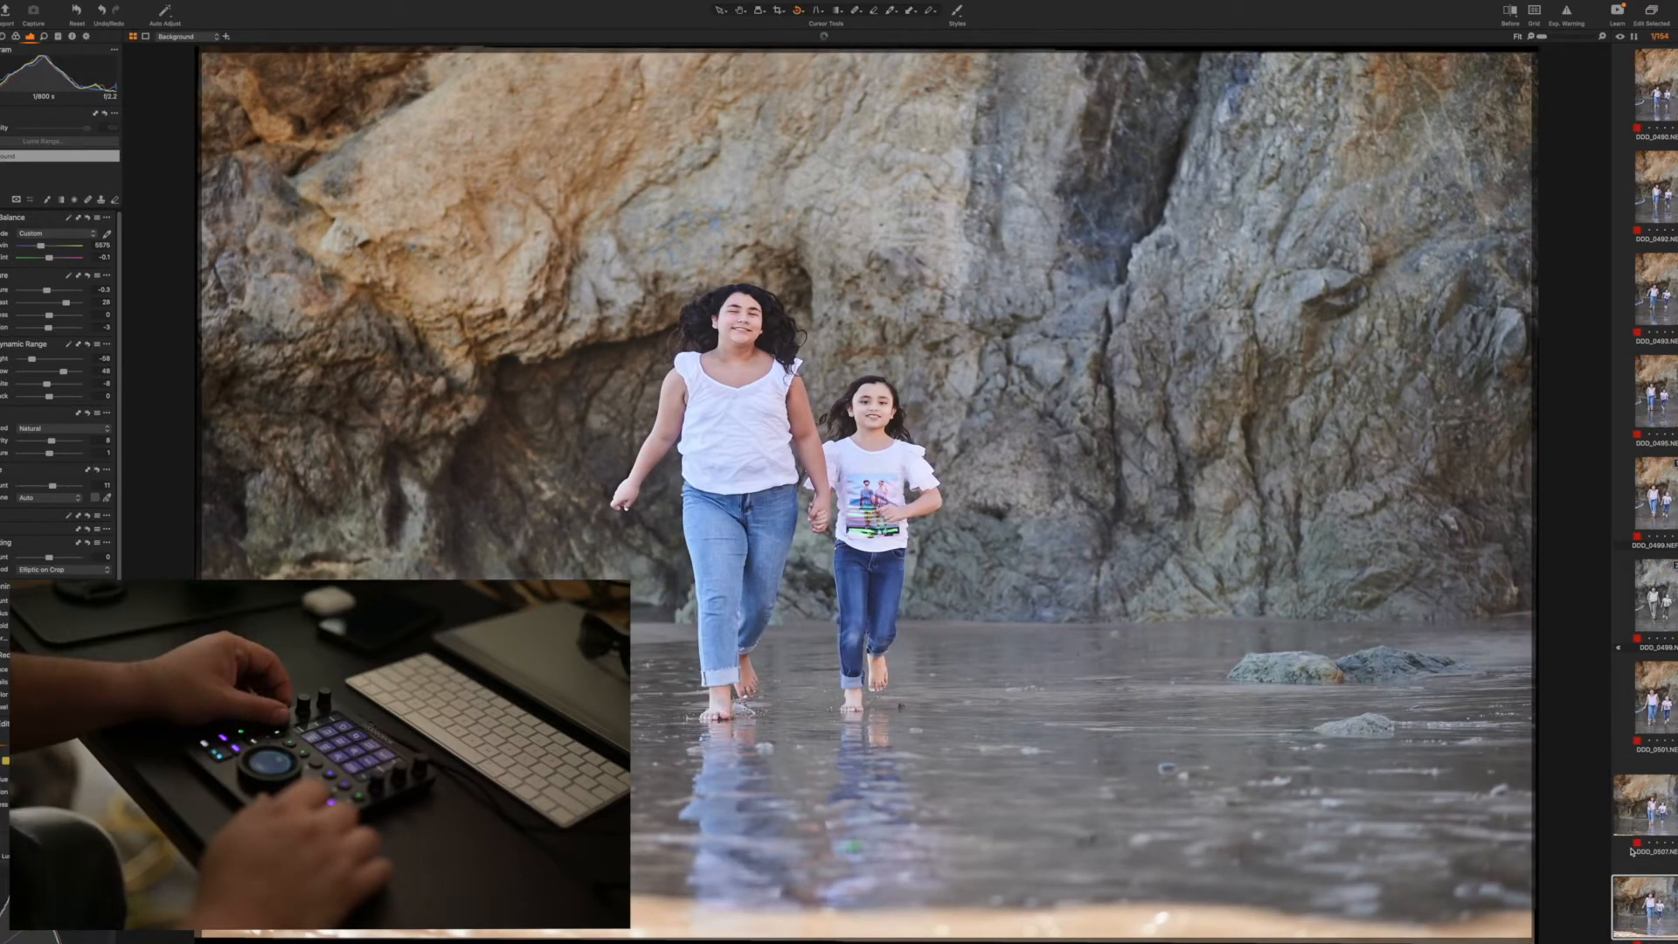
key("Right")
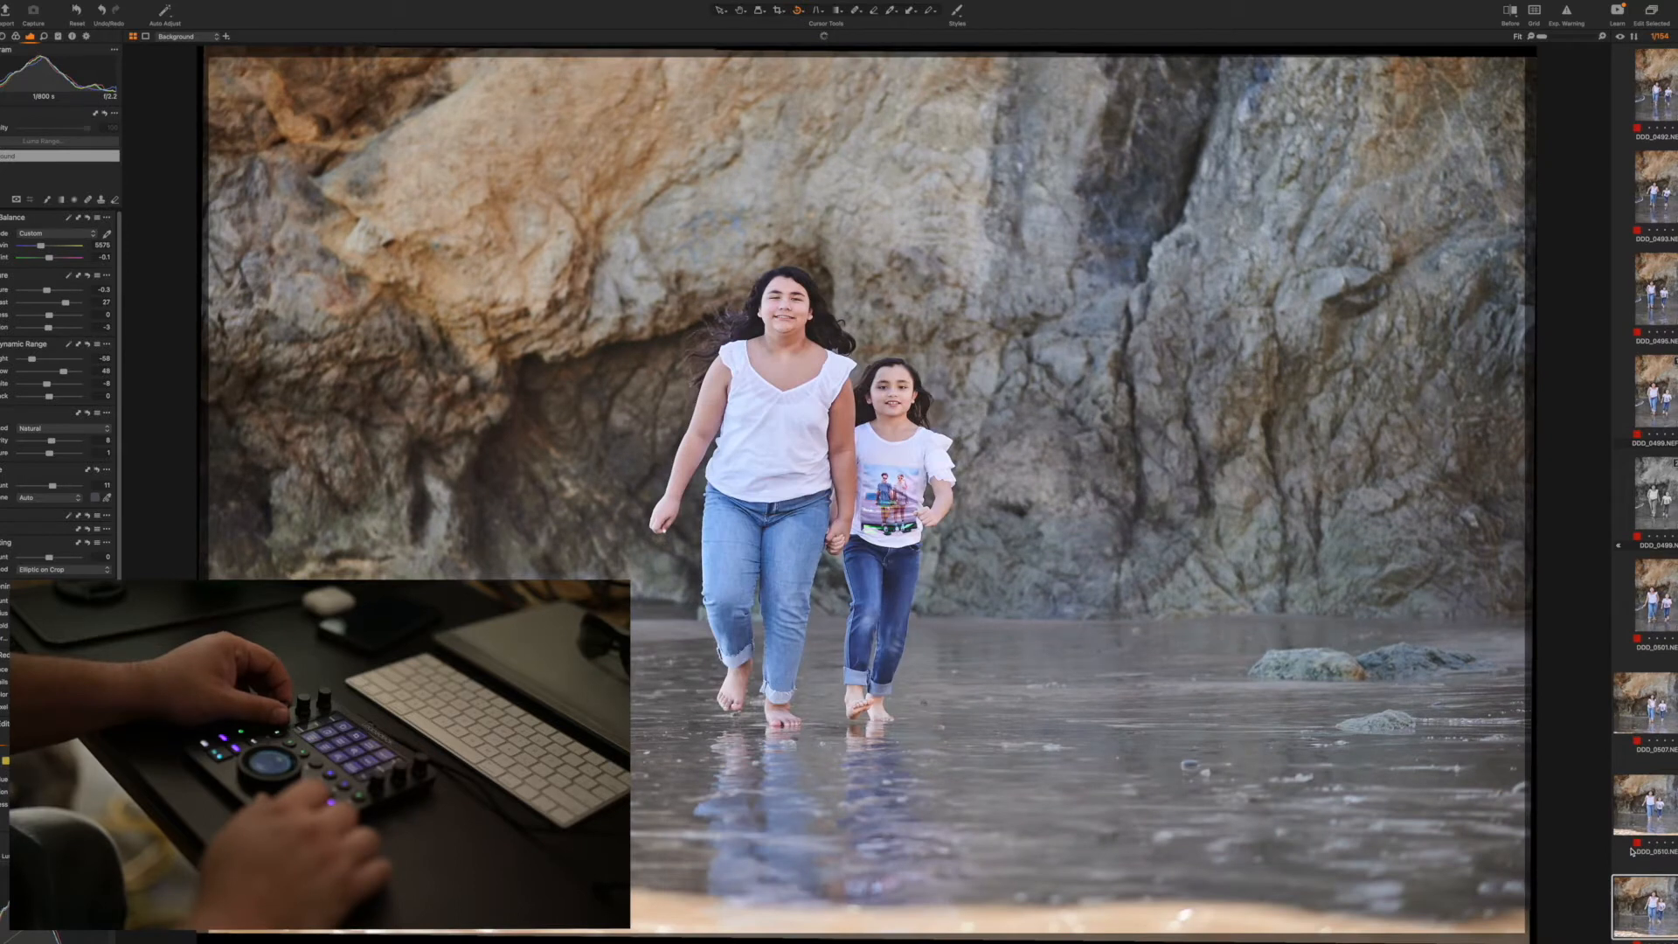
key("Right")
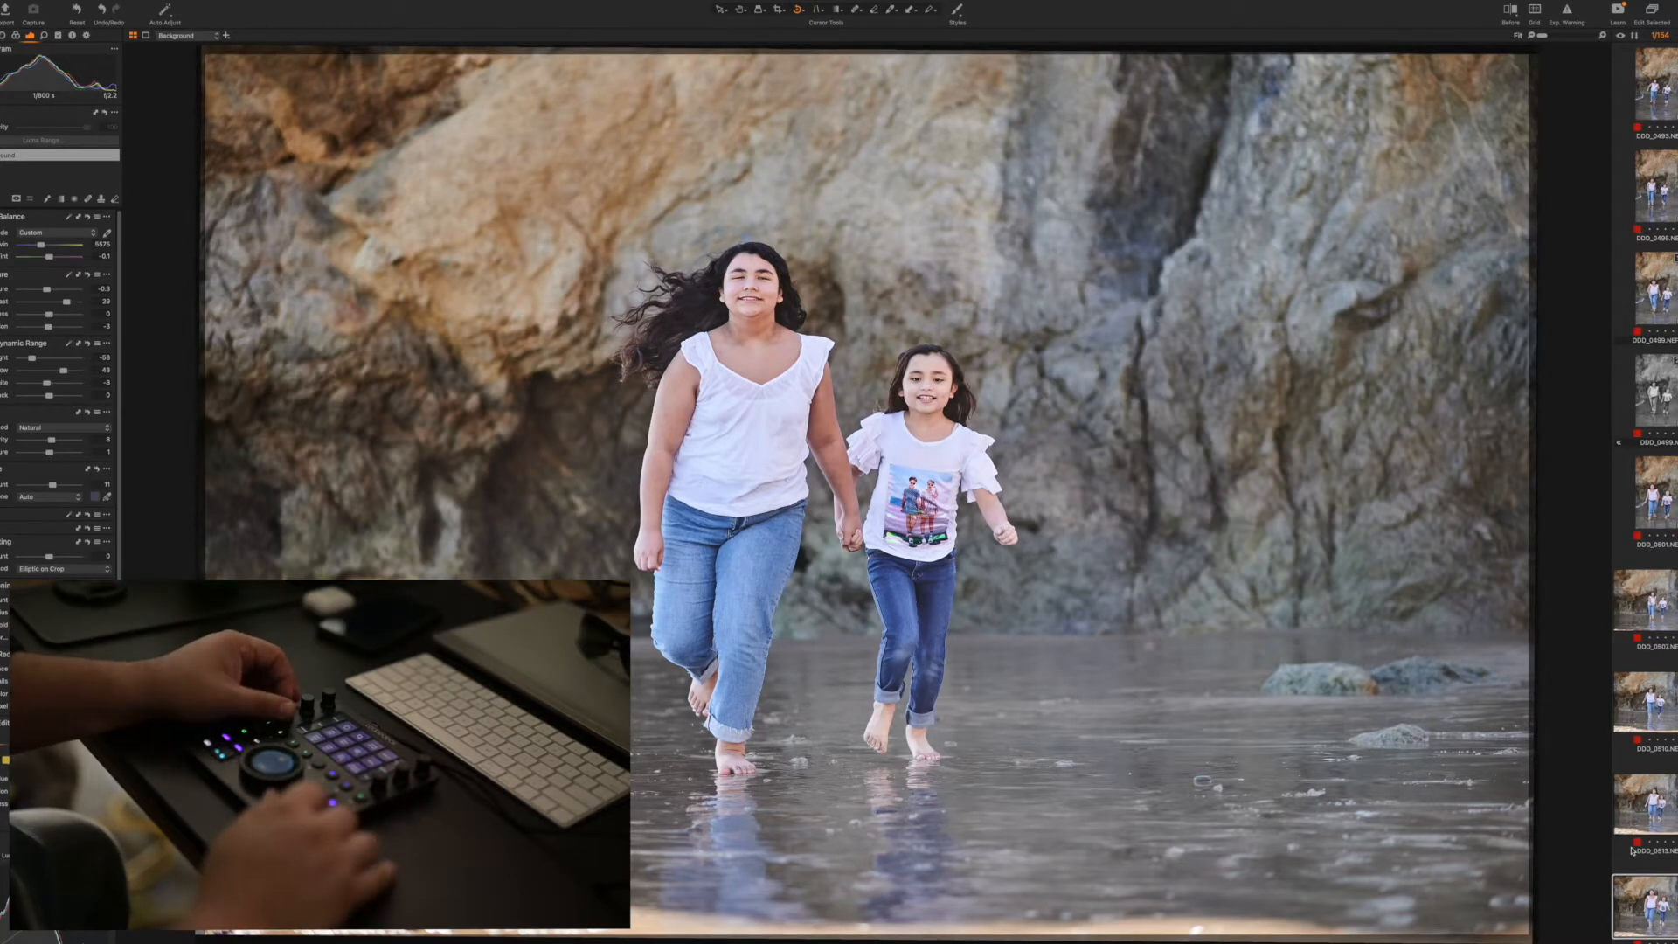
key("Right")
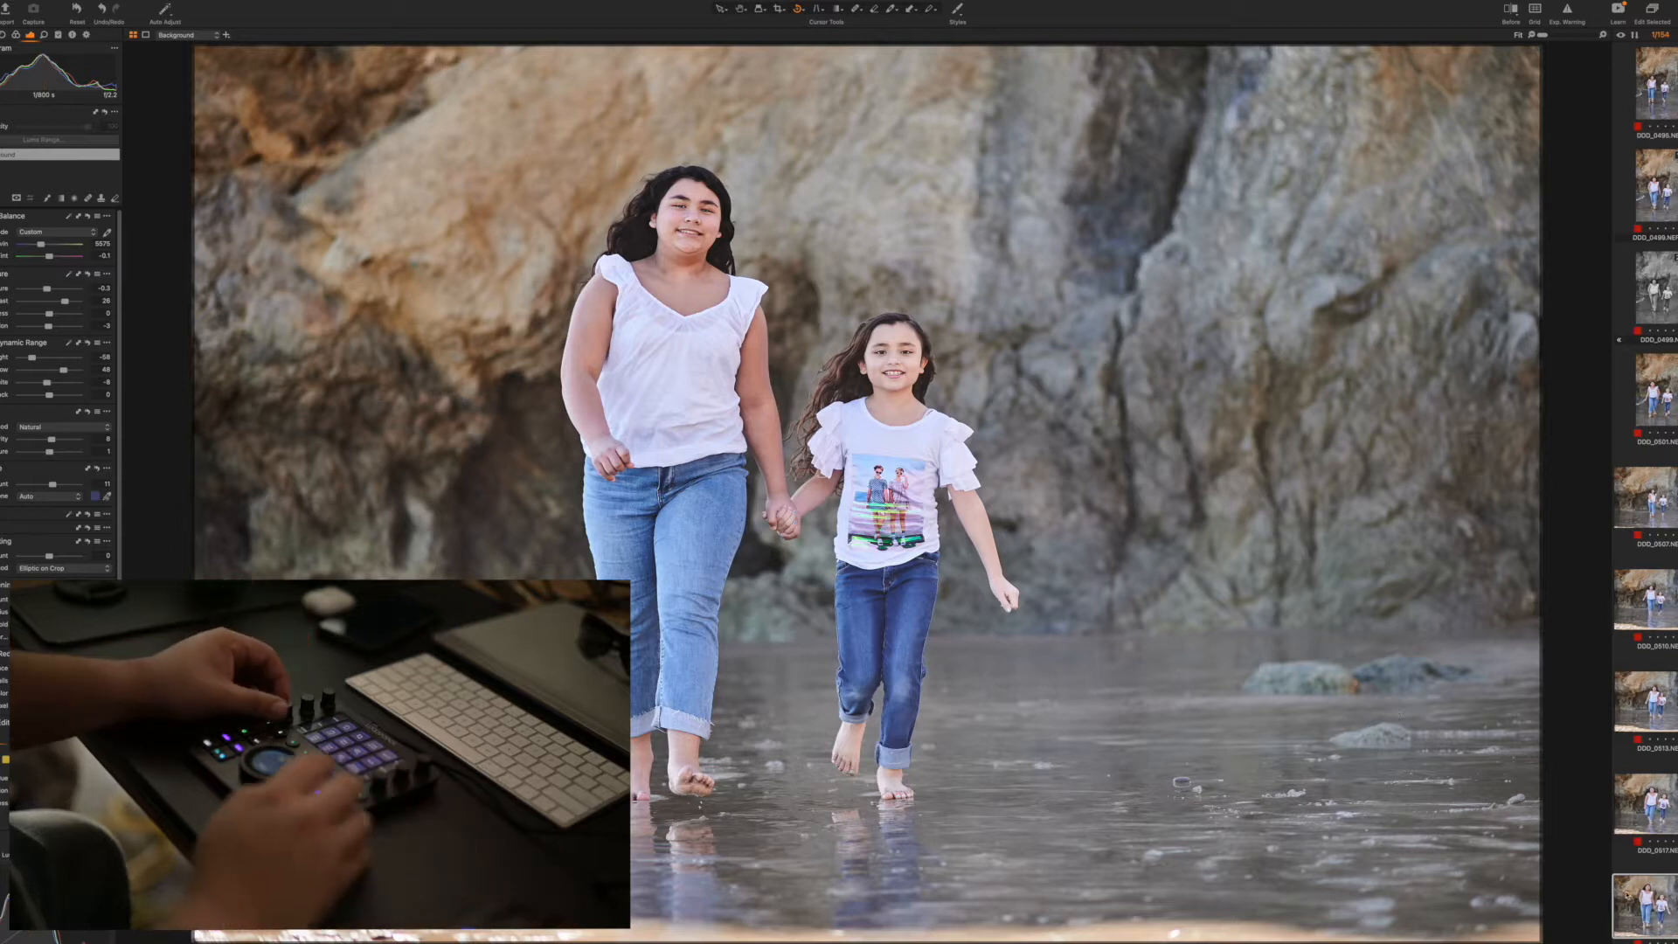
key("Right")
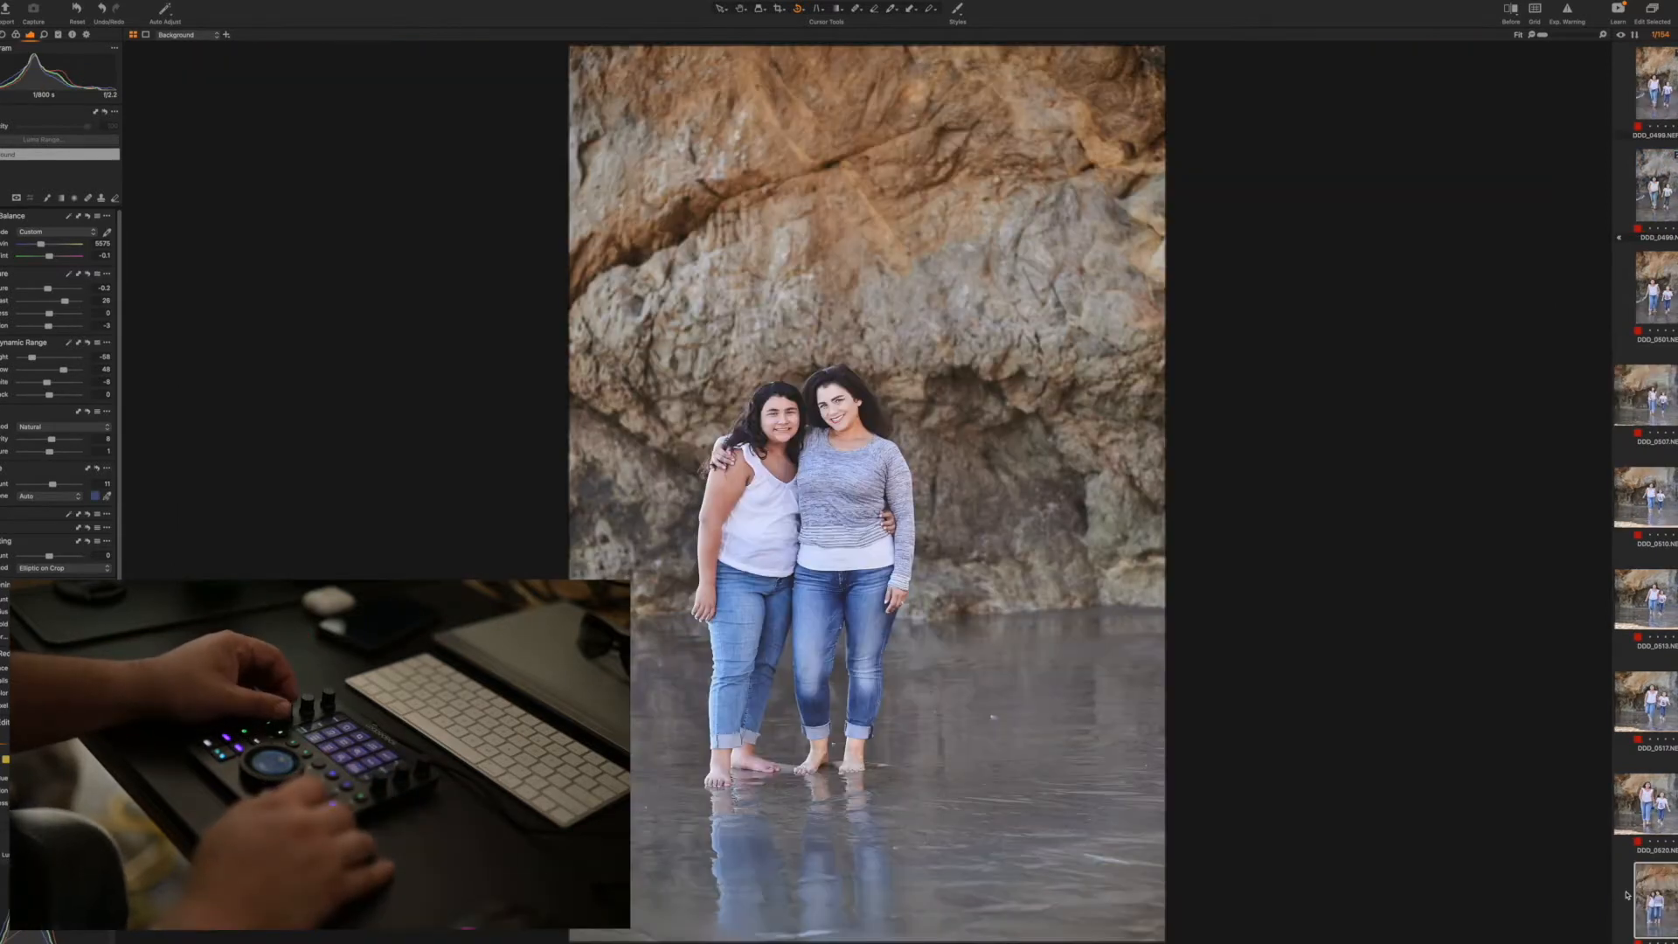
key("Right")
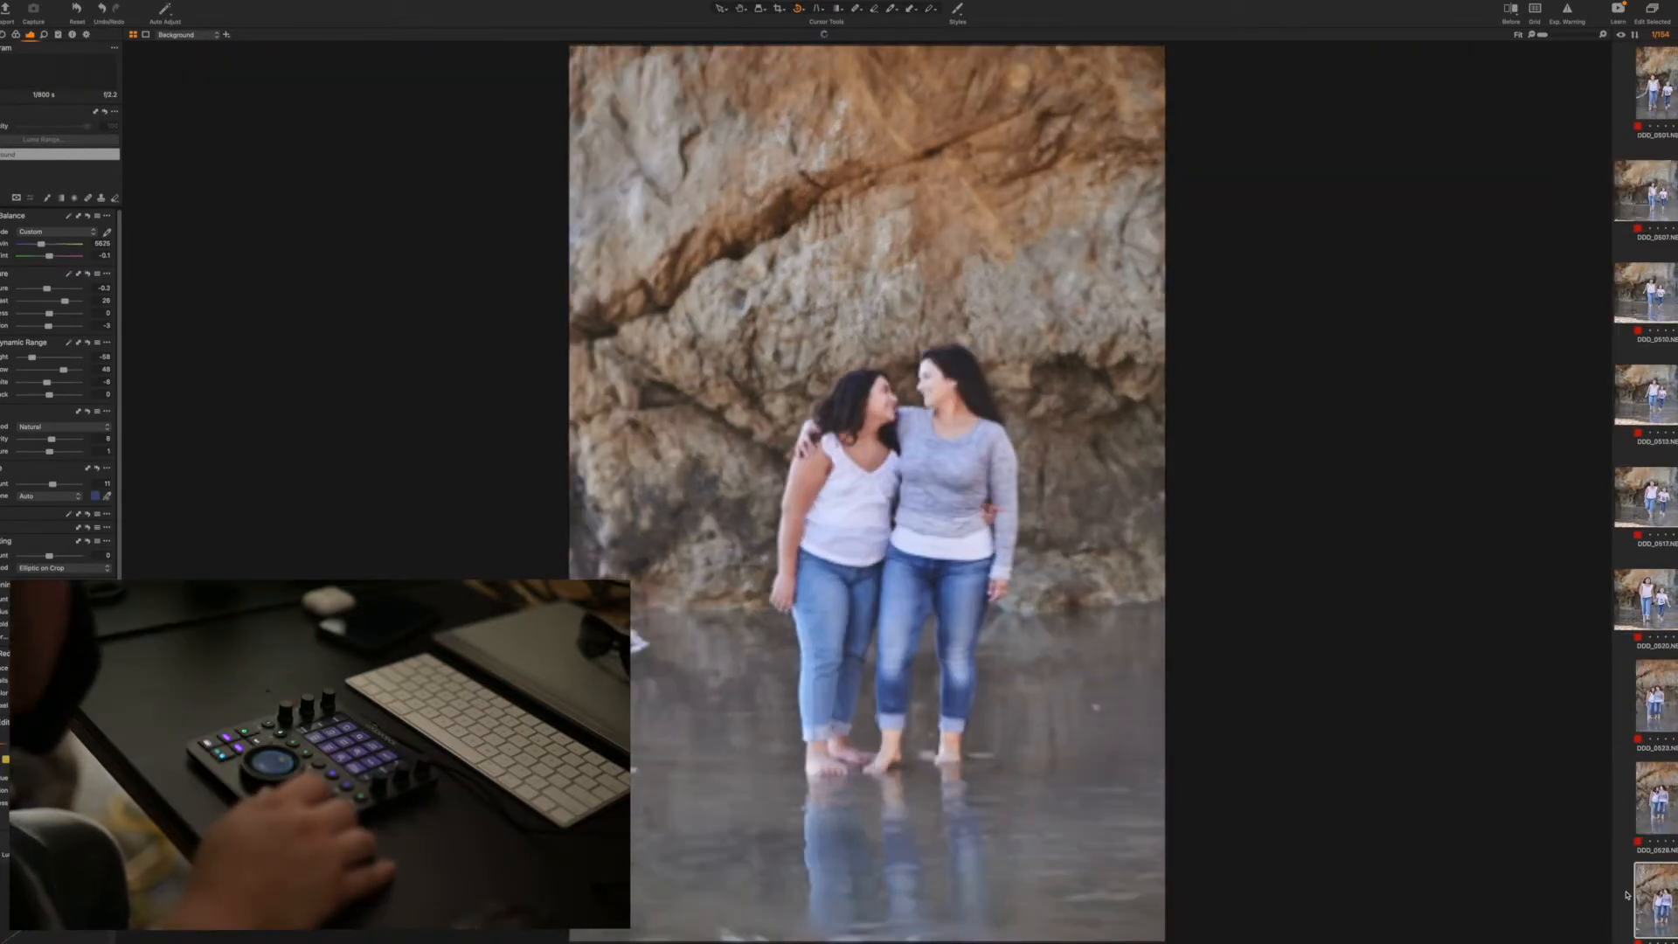
key("Right")
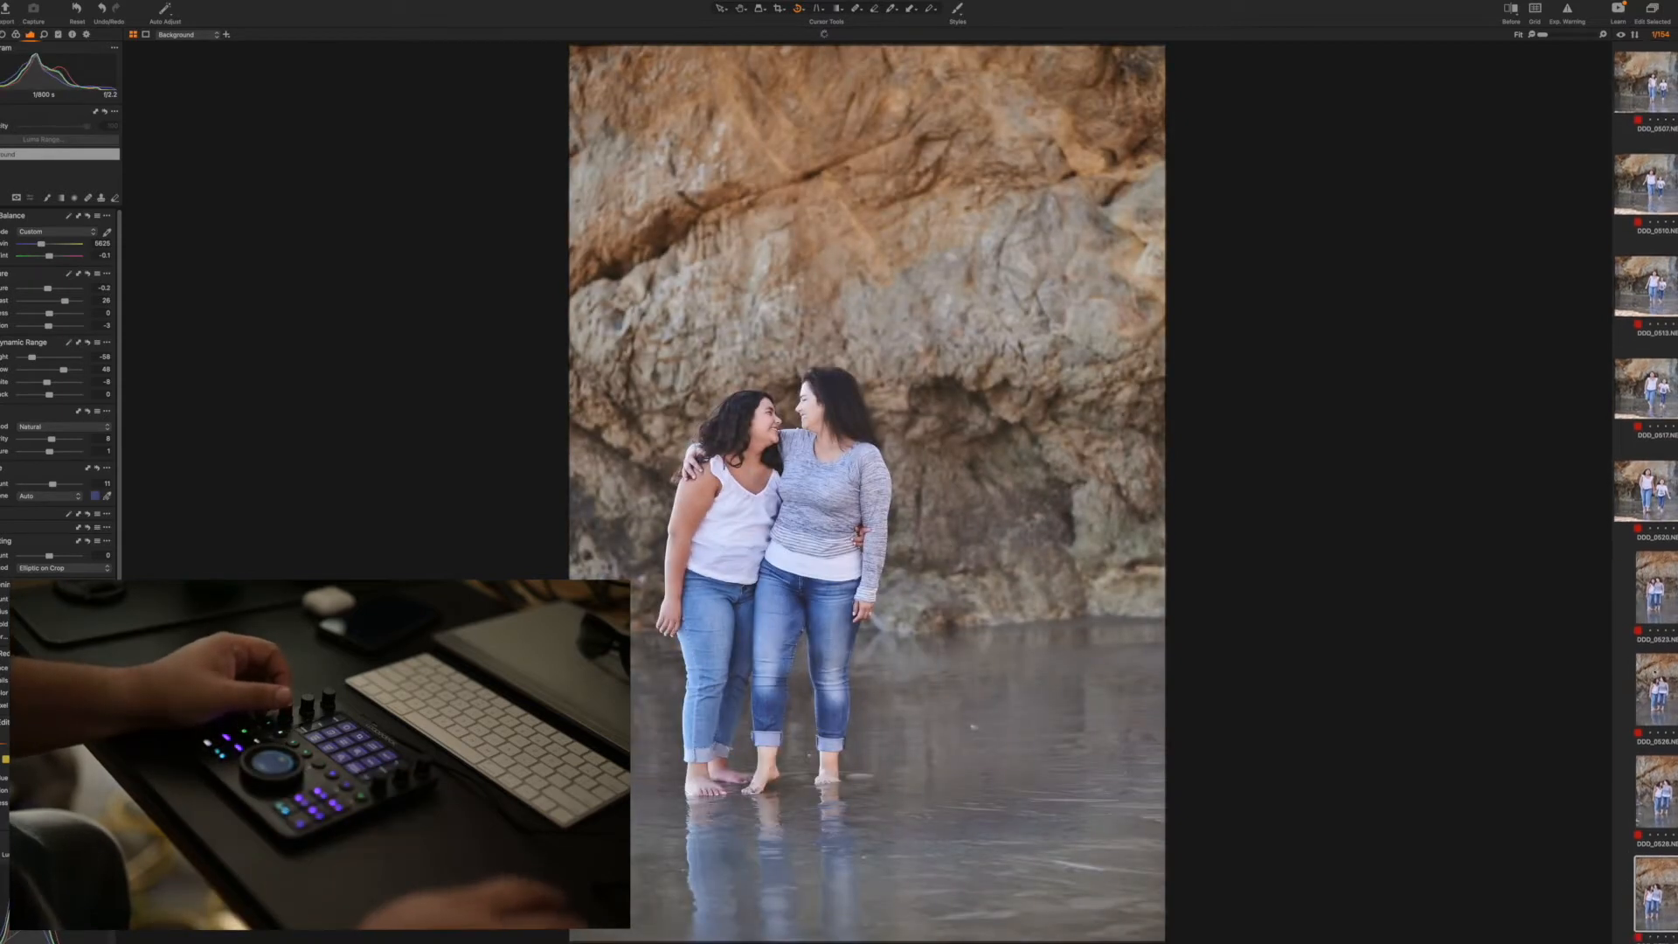
Look through the rest of the series for the point where the edited photos end and the unedited ones begin
scroll(1671, 709, "down", 12)
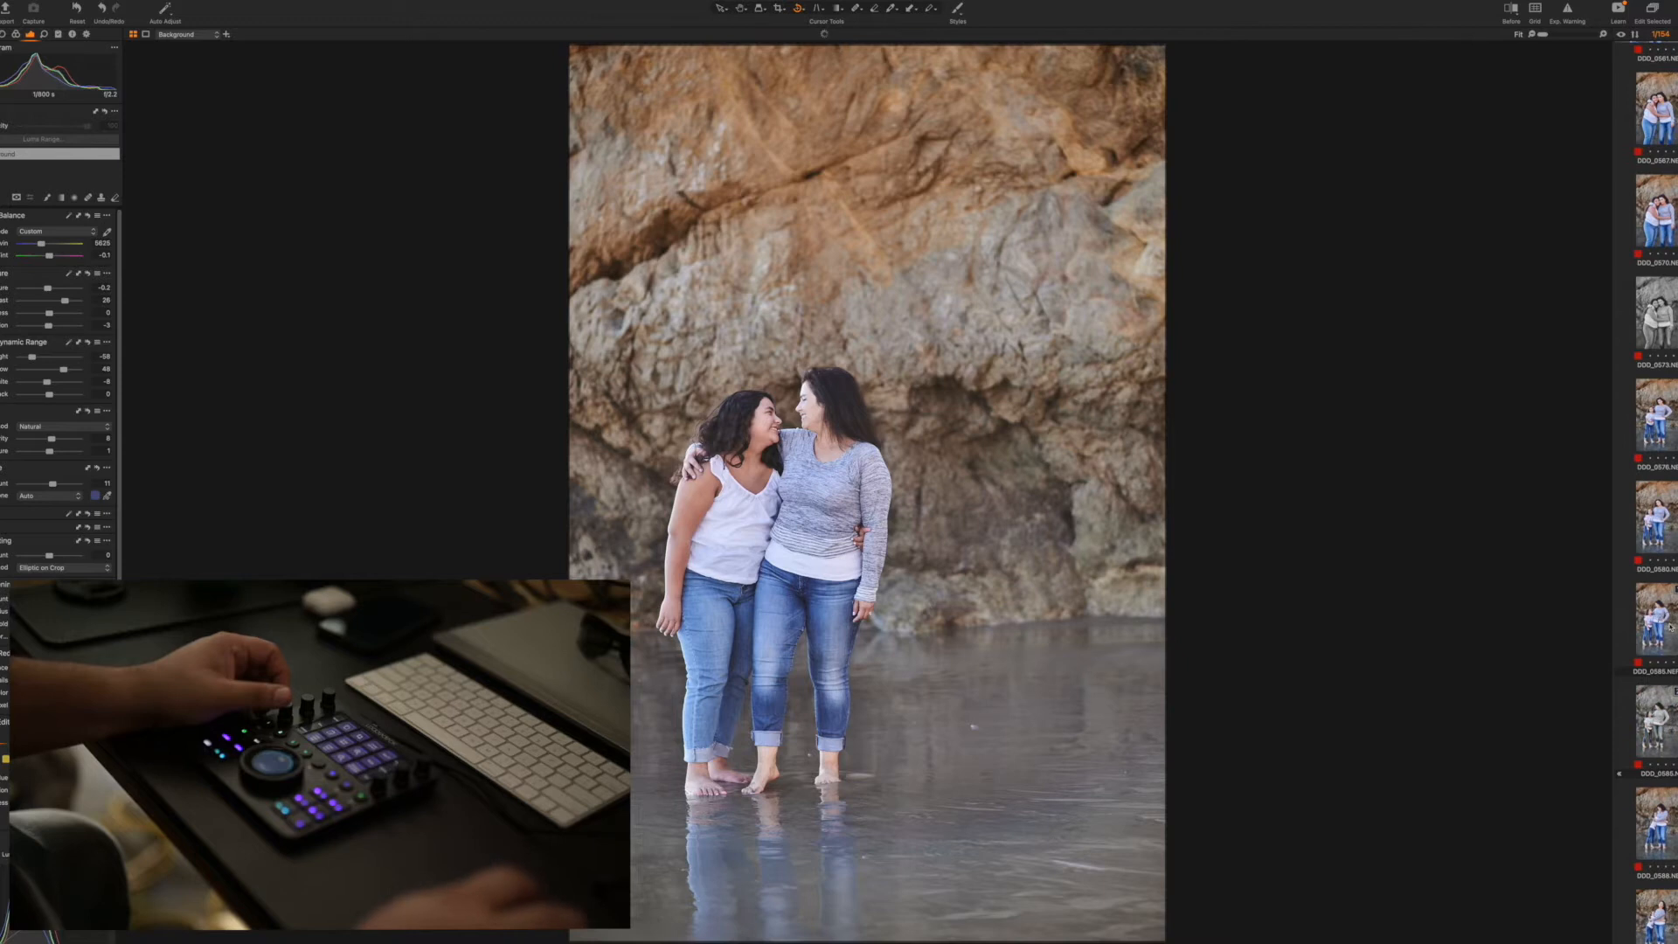
key("Right")
key("Right")
key("Right")
key("Right")
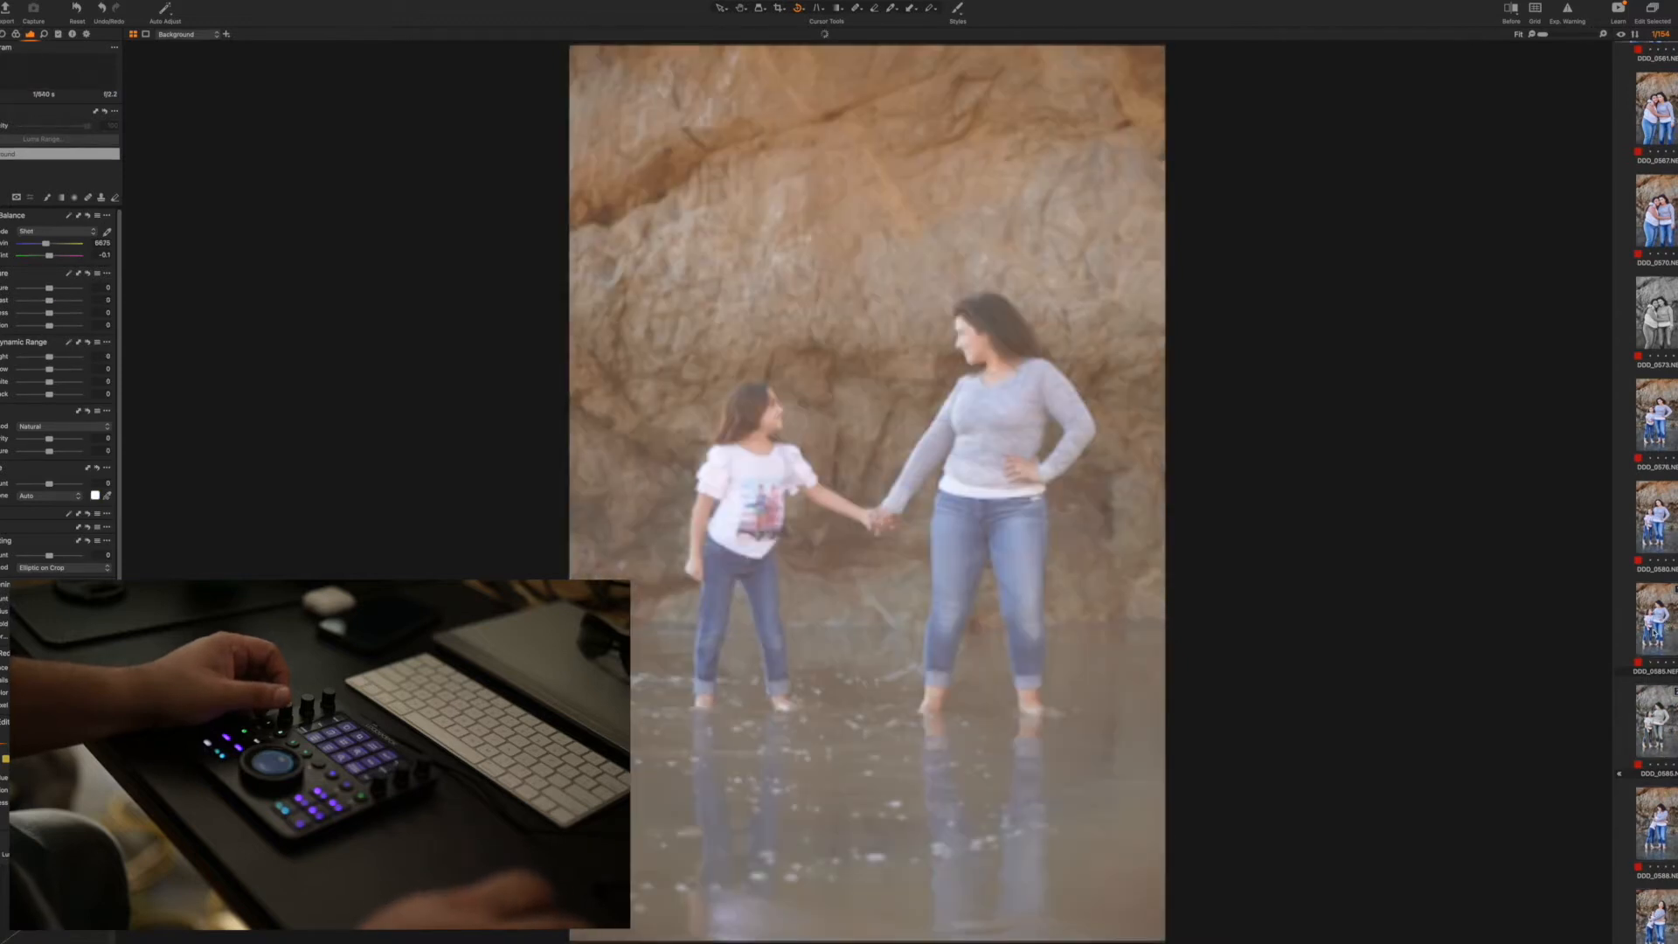
key("Right")
scroll(1668, 363, "down", 15)
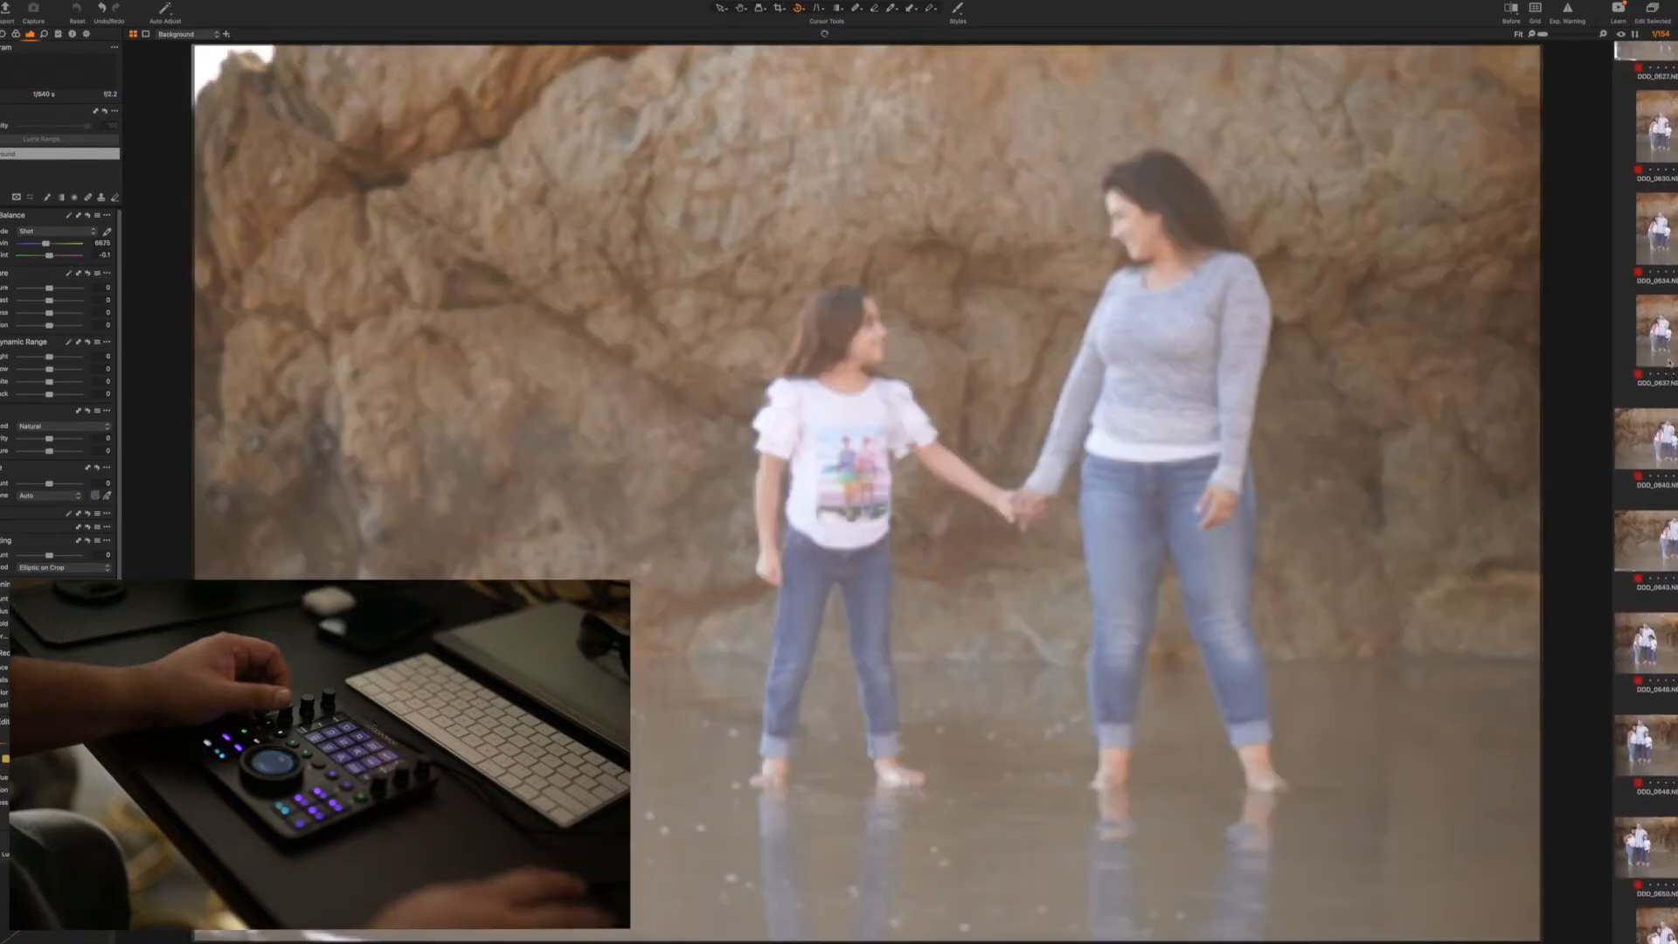
scroll(1669, 361, "up", 6)
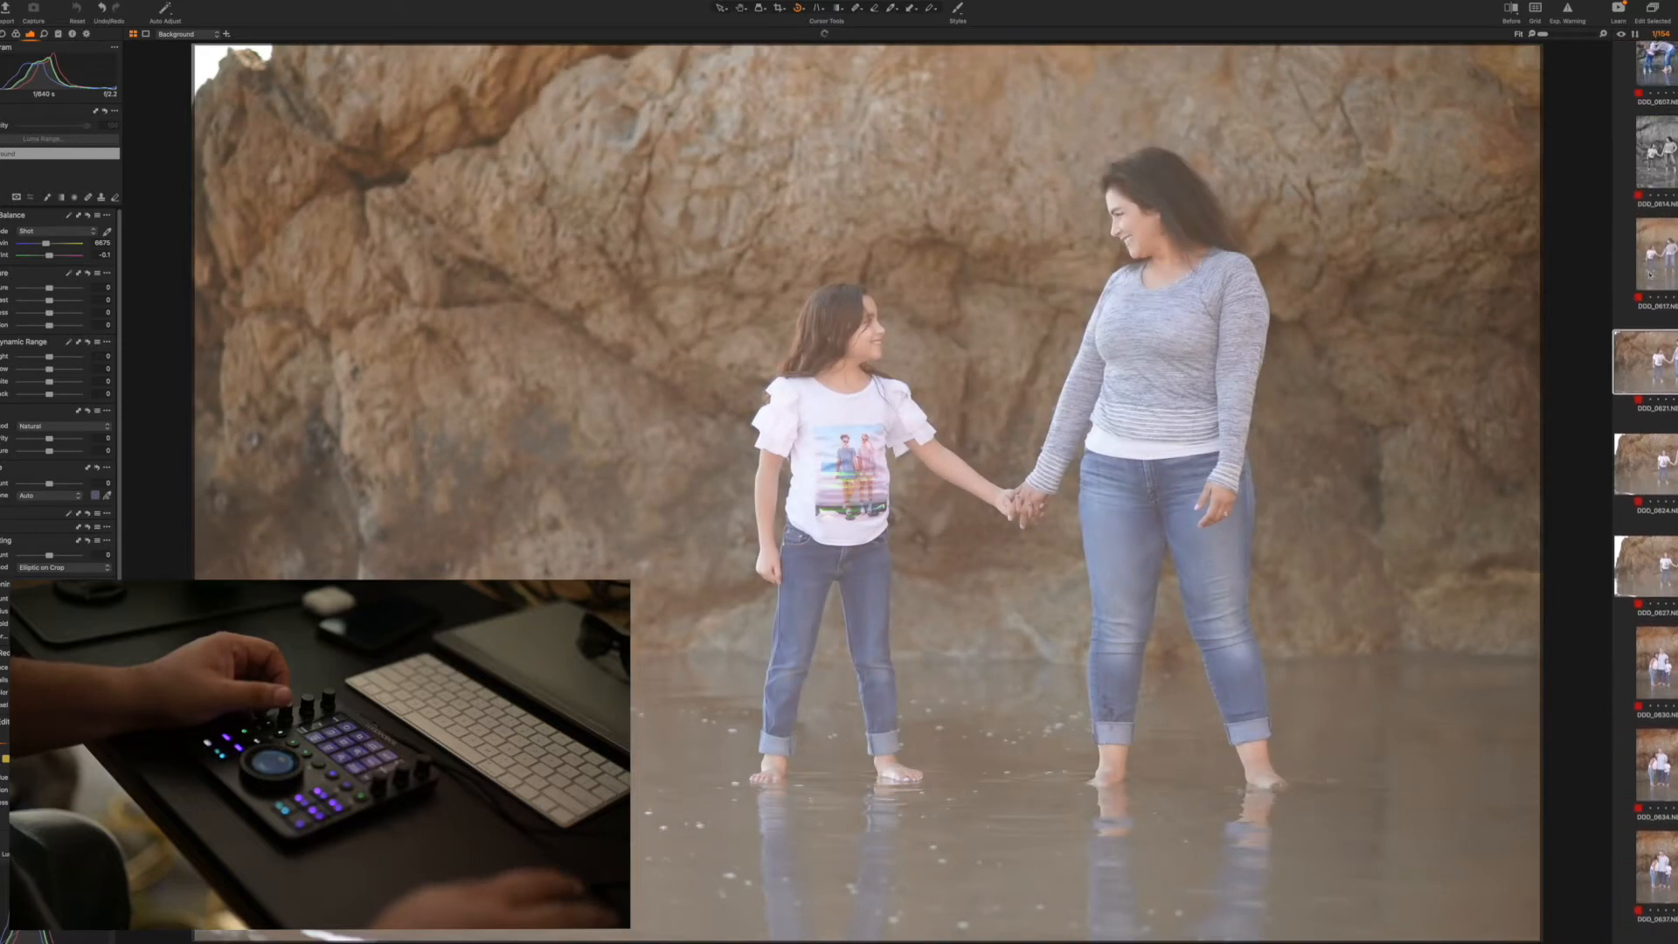
scroll(1648, 272, "up", 2)
left_click(1651, 177)
key("Right")
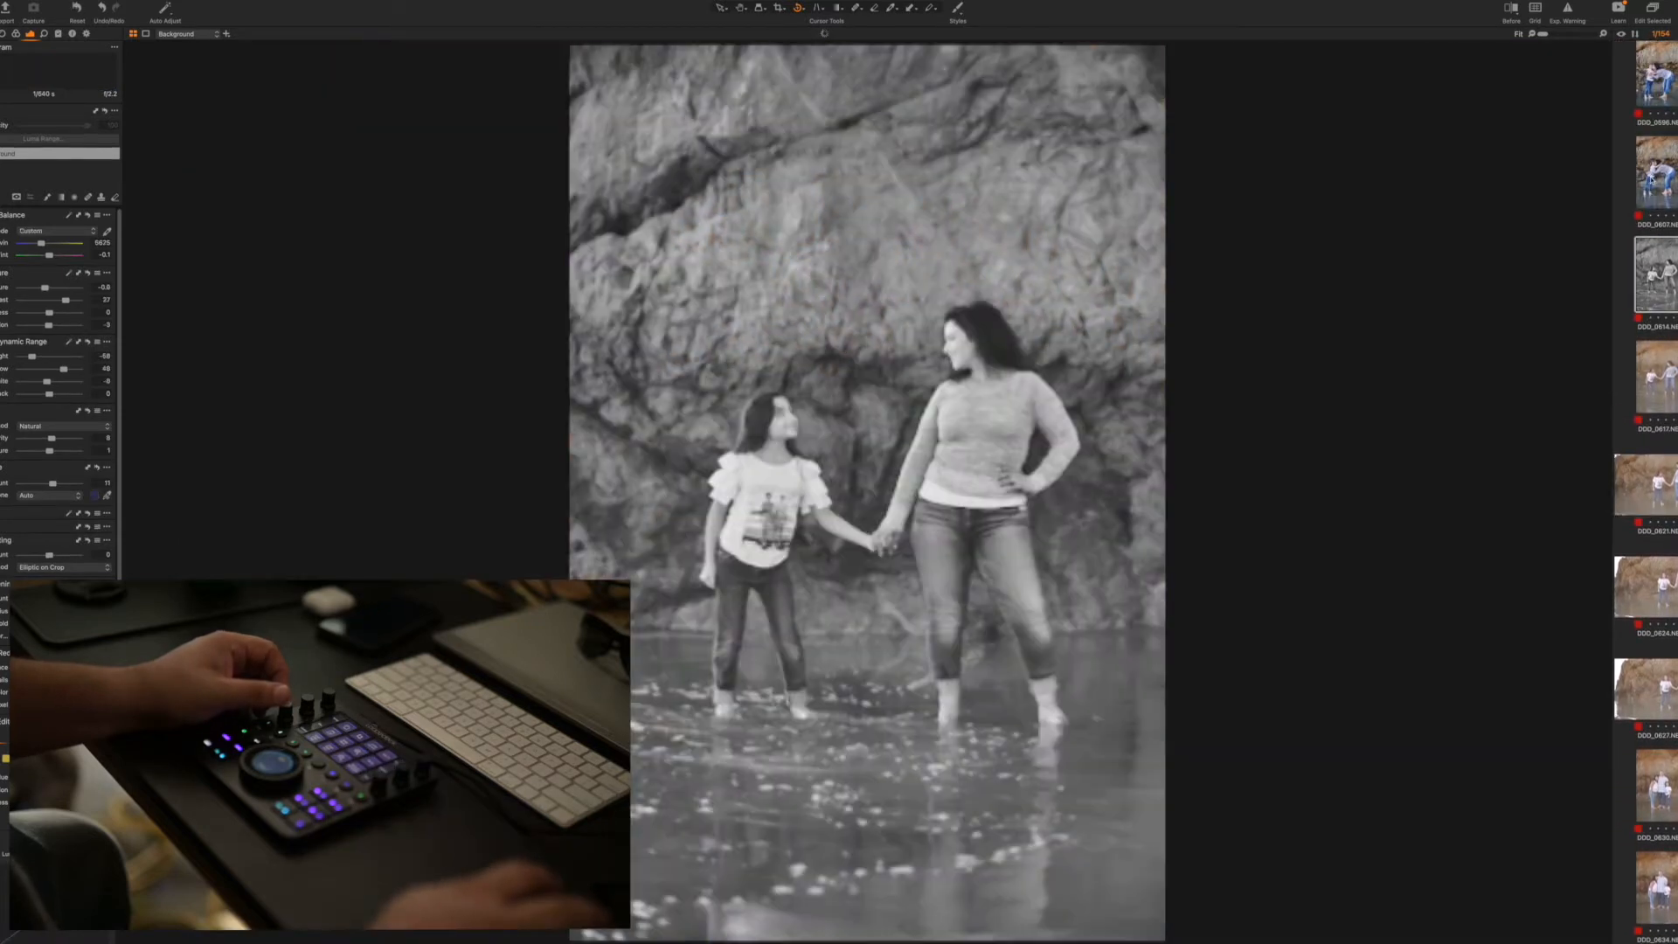
key("Left")
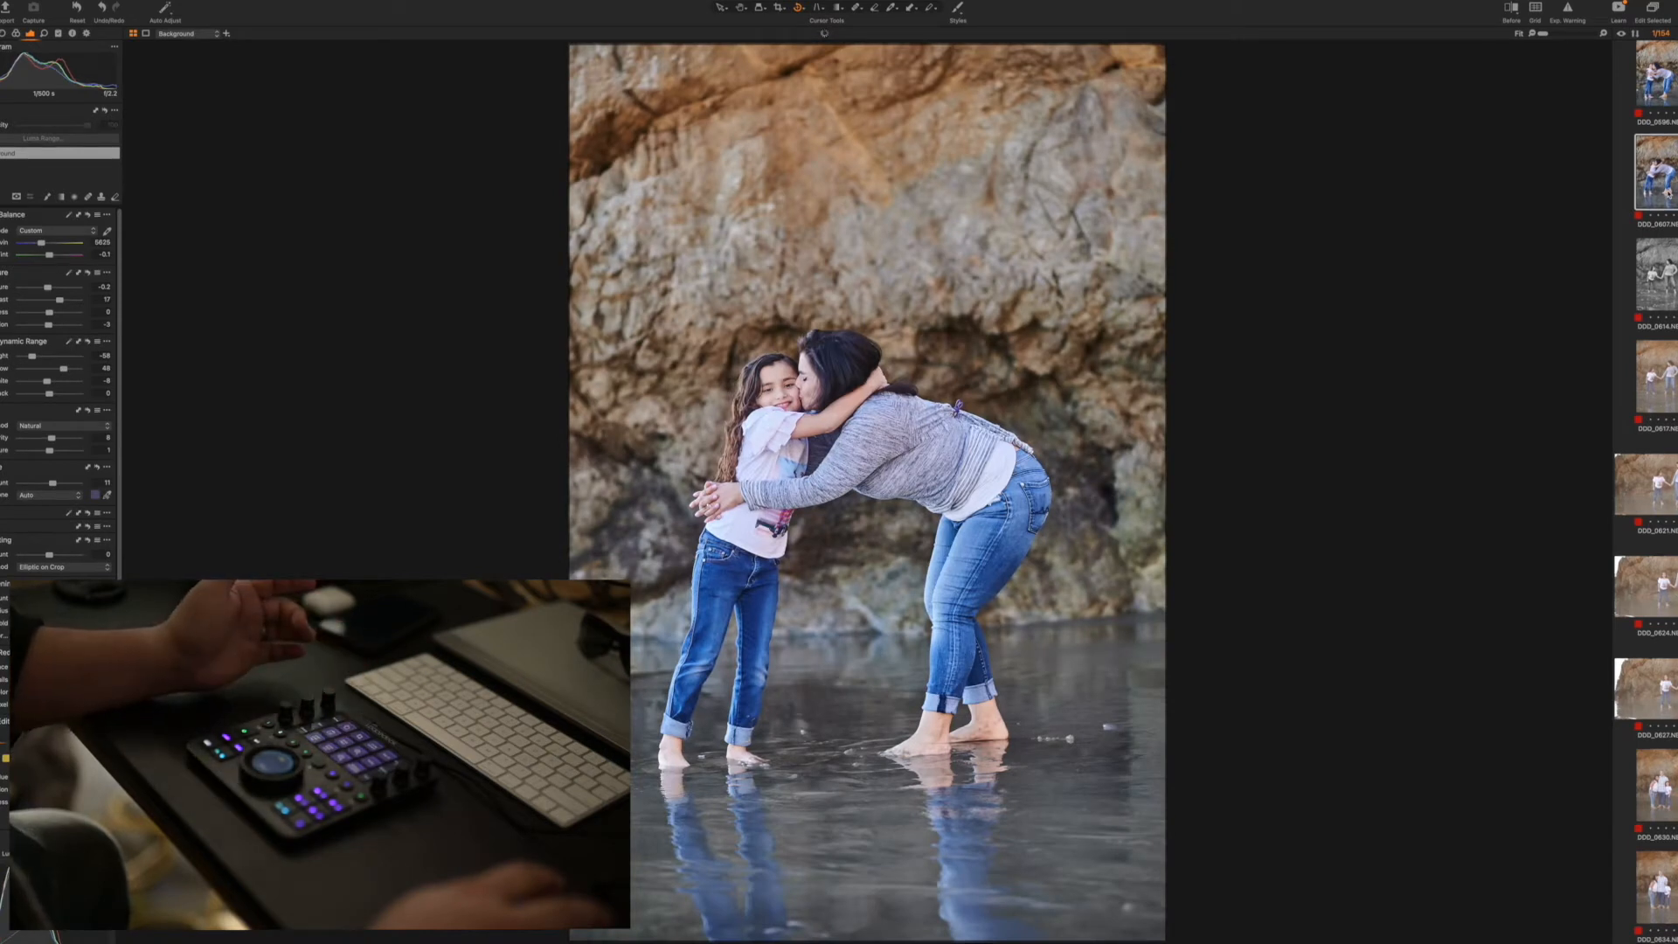
Apply the copied adjustments to portrait 0617 of the woman and girl holding hands, and remove the unedited shots between it and 0634
left_click(1666, 394)
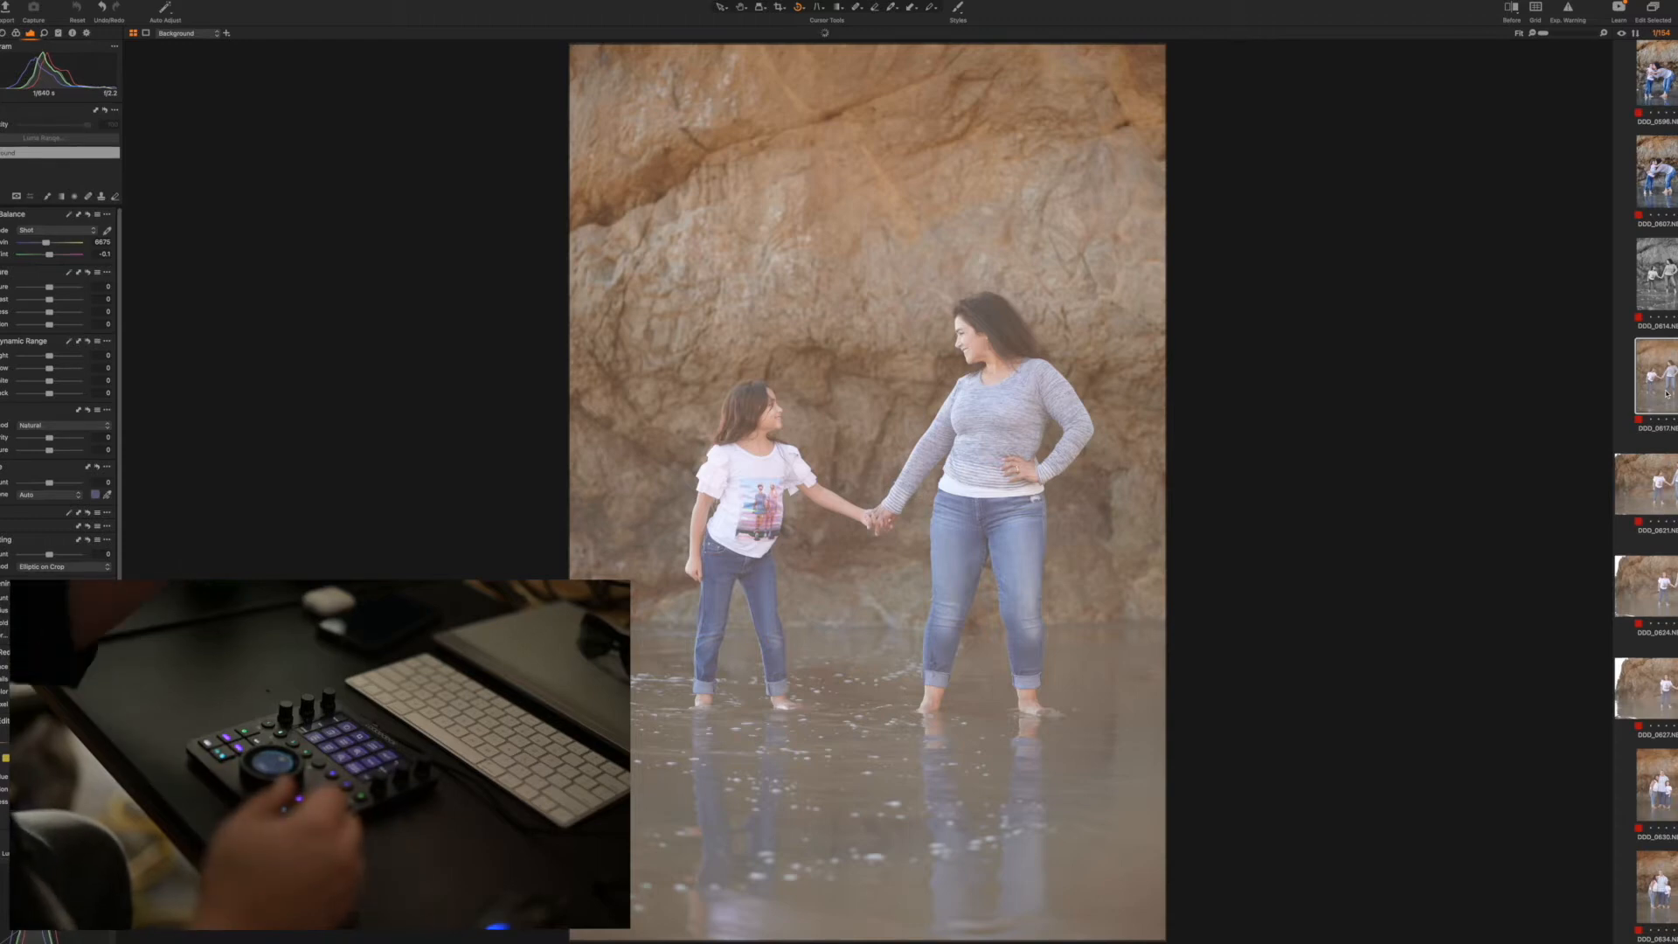
key("super+shift+v")
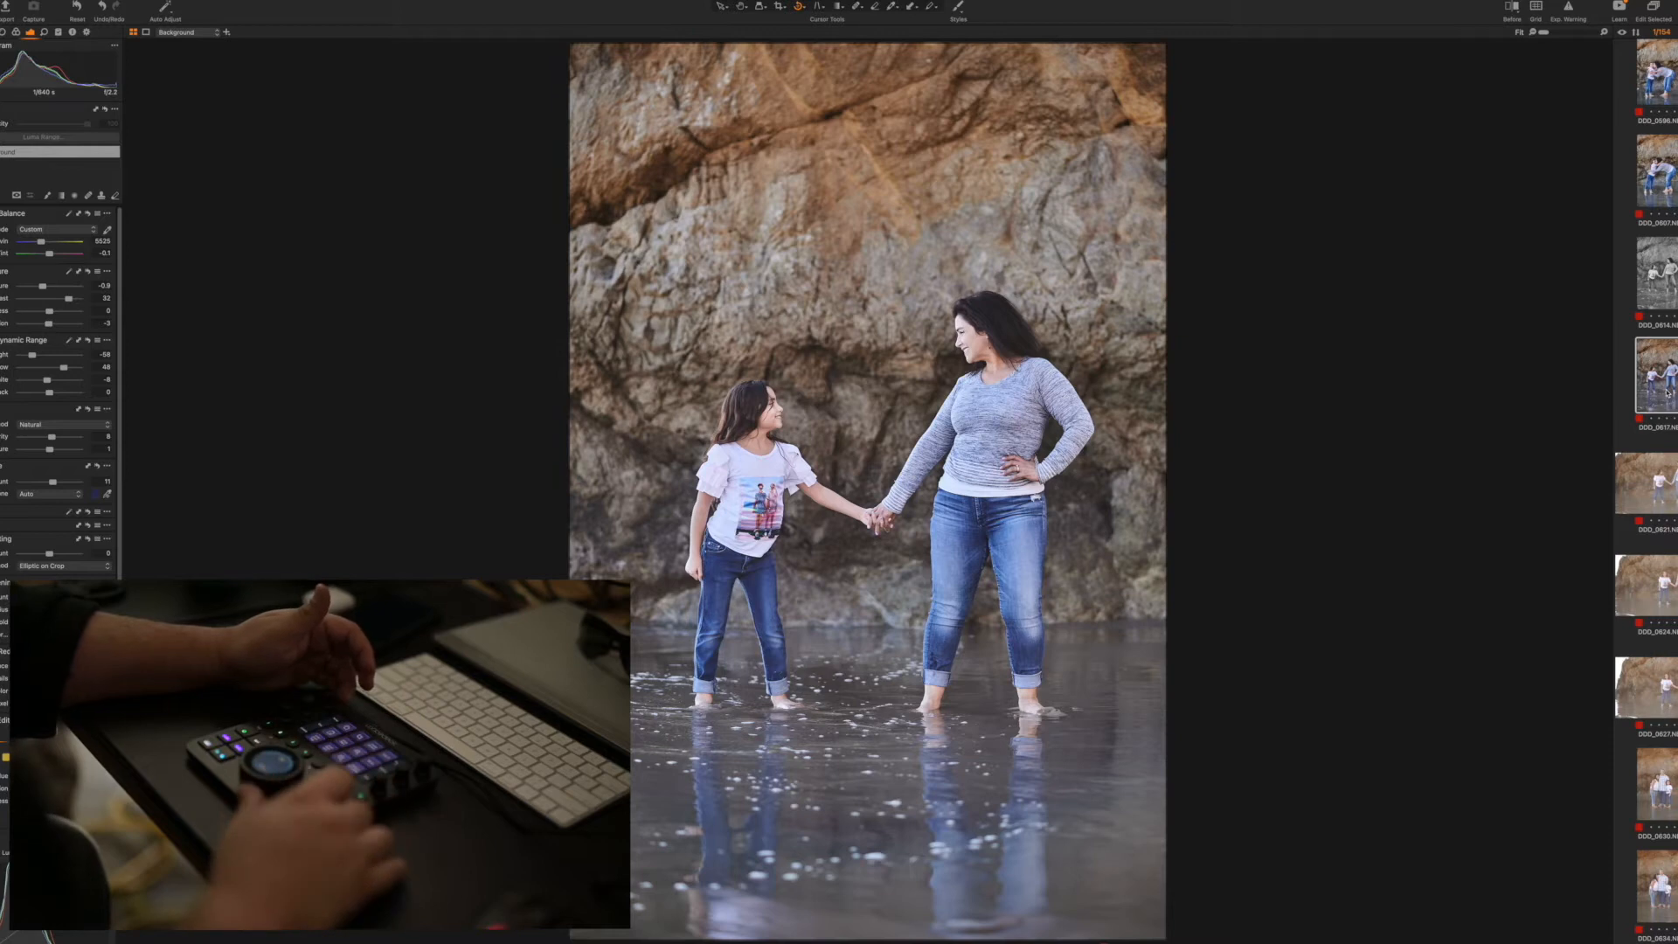
key("Right")
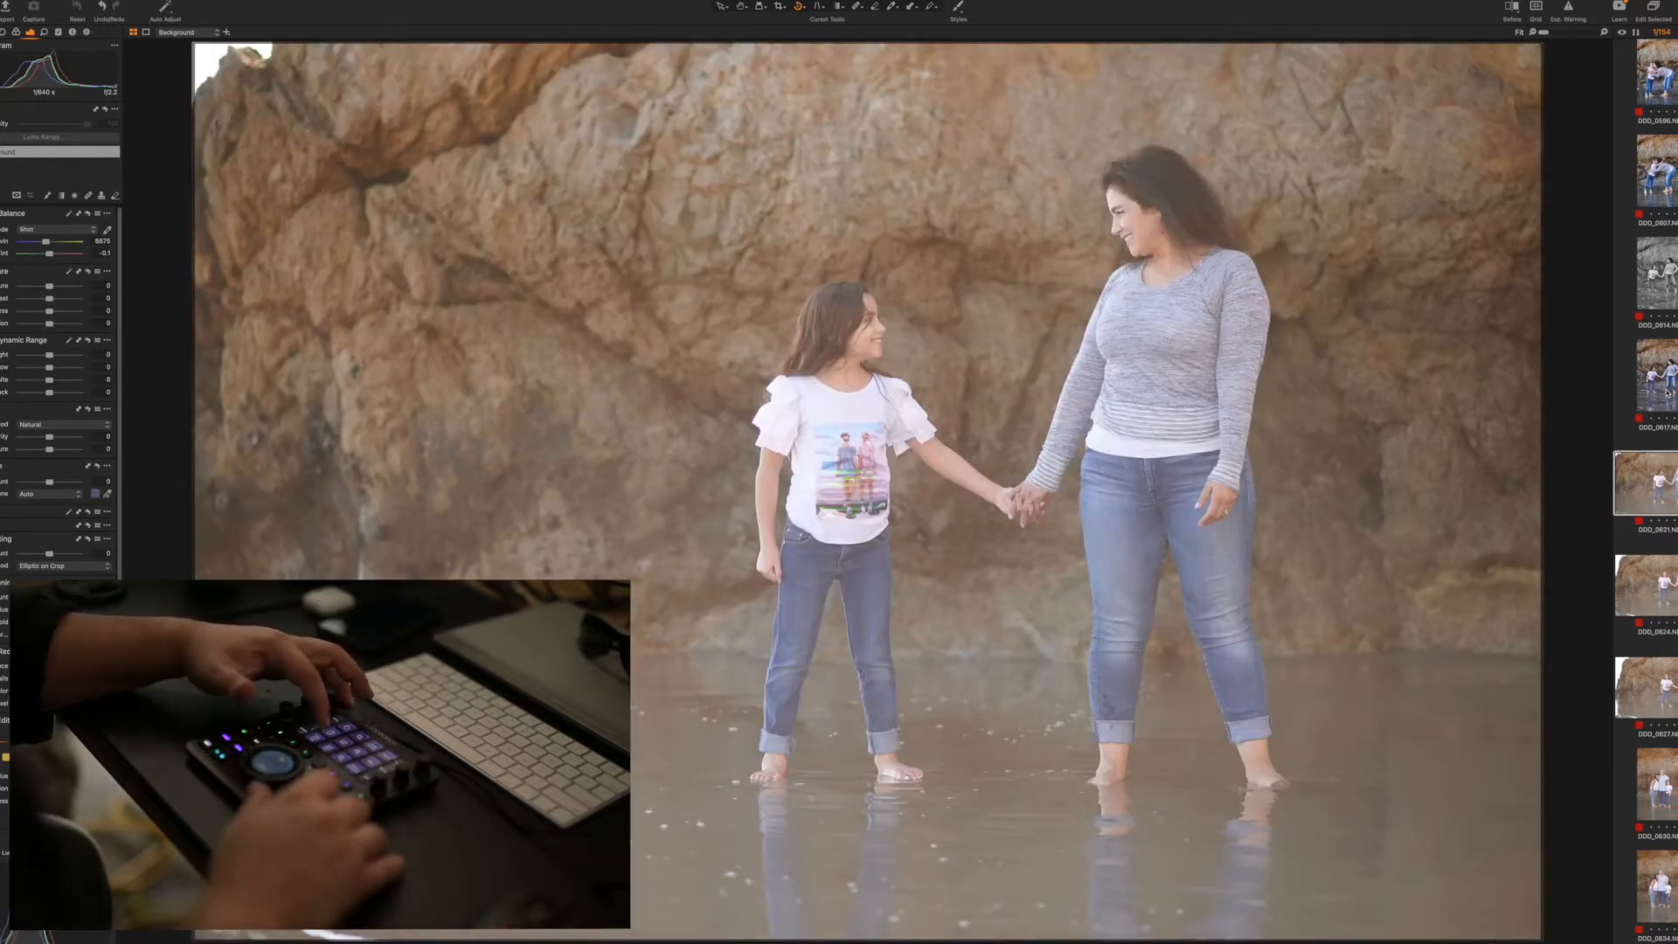
key("Right")
key("Right")
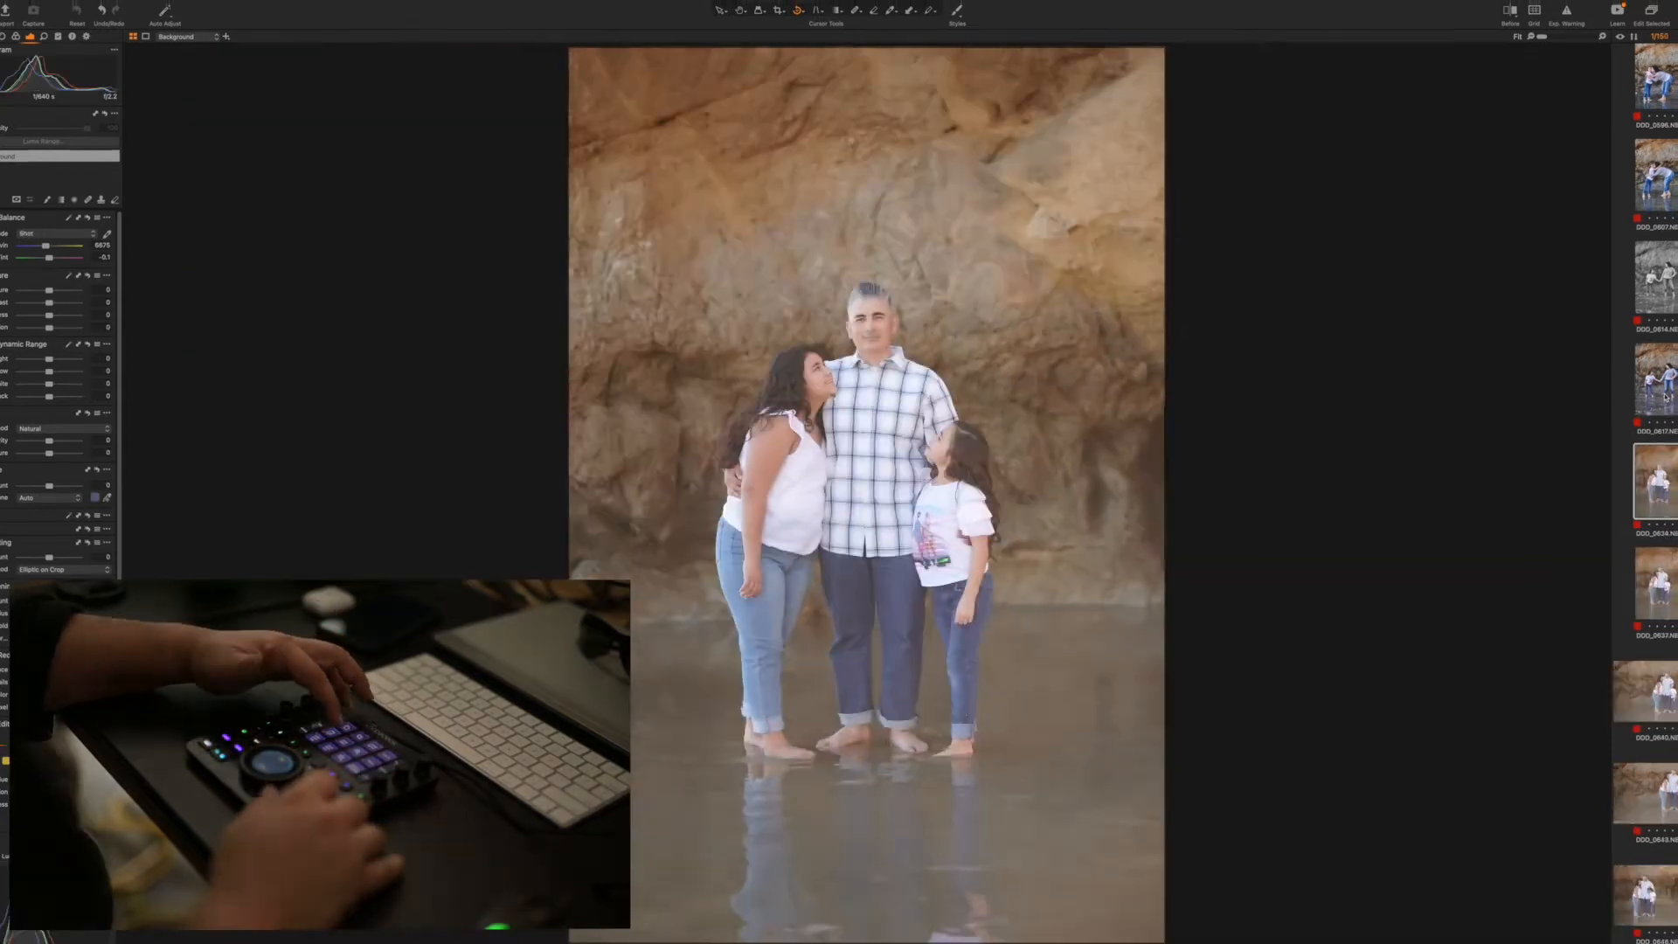
Apply the copied adjustments to group photo 0634, fine-tune its exposure and contrast, and give photos 0637 and 0640 the same look
key("super+shift+v")
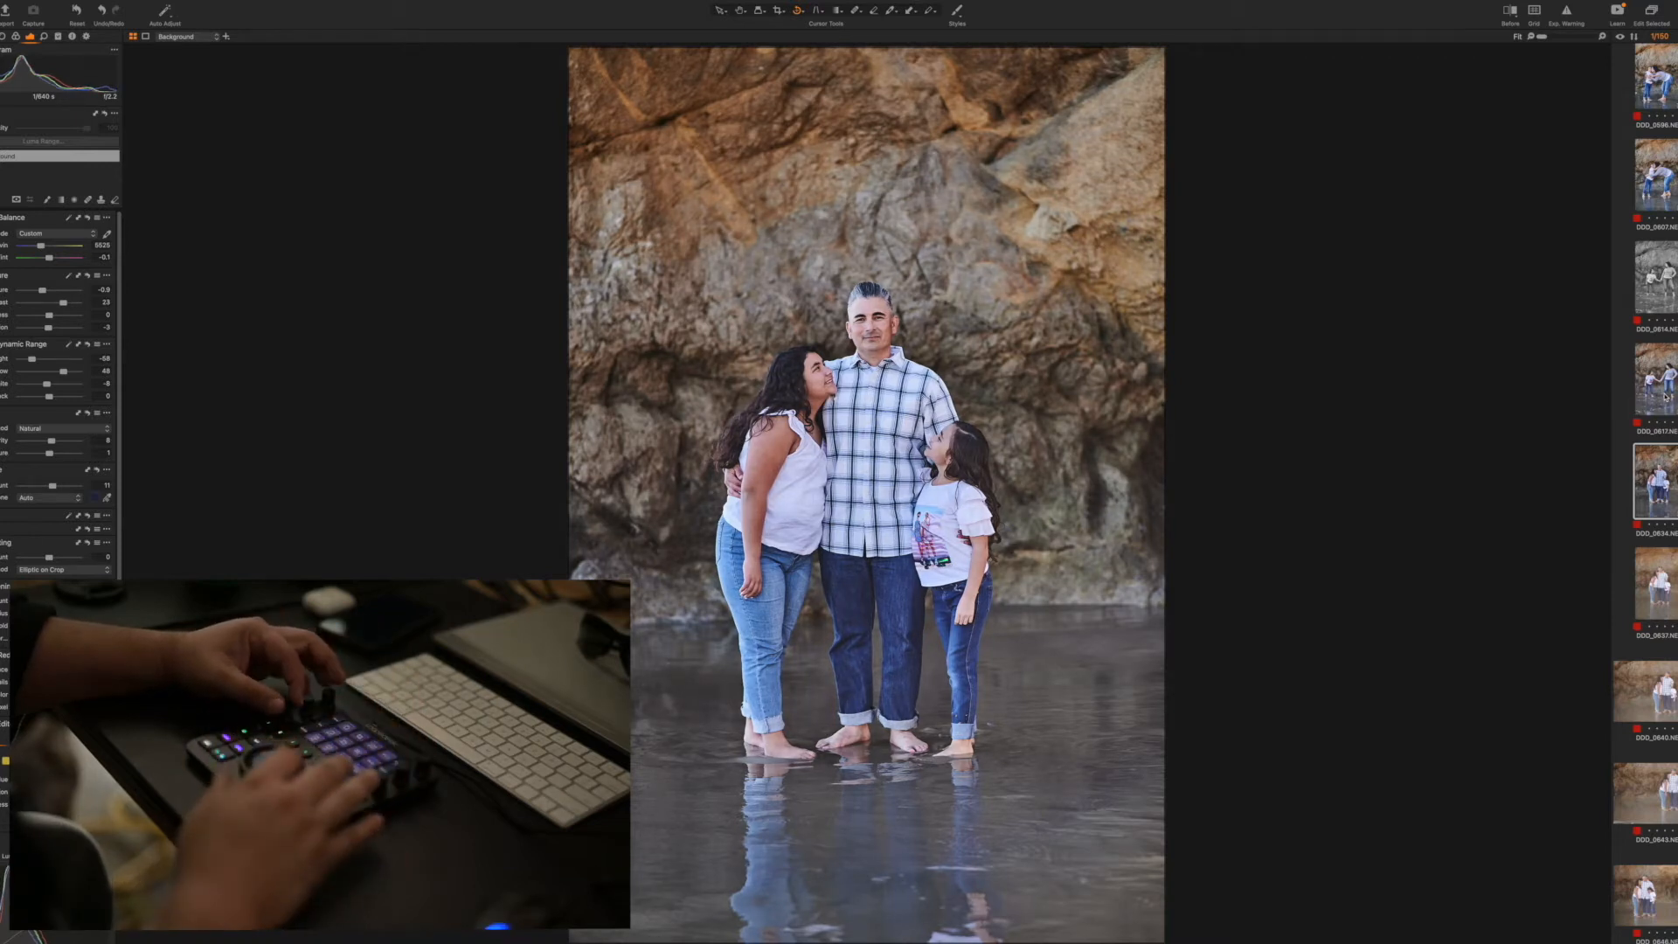
key("w+Left")
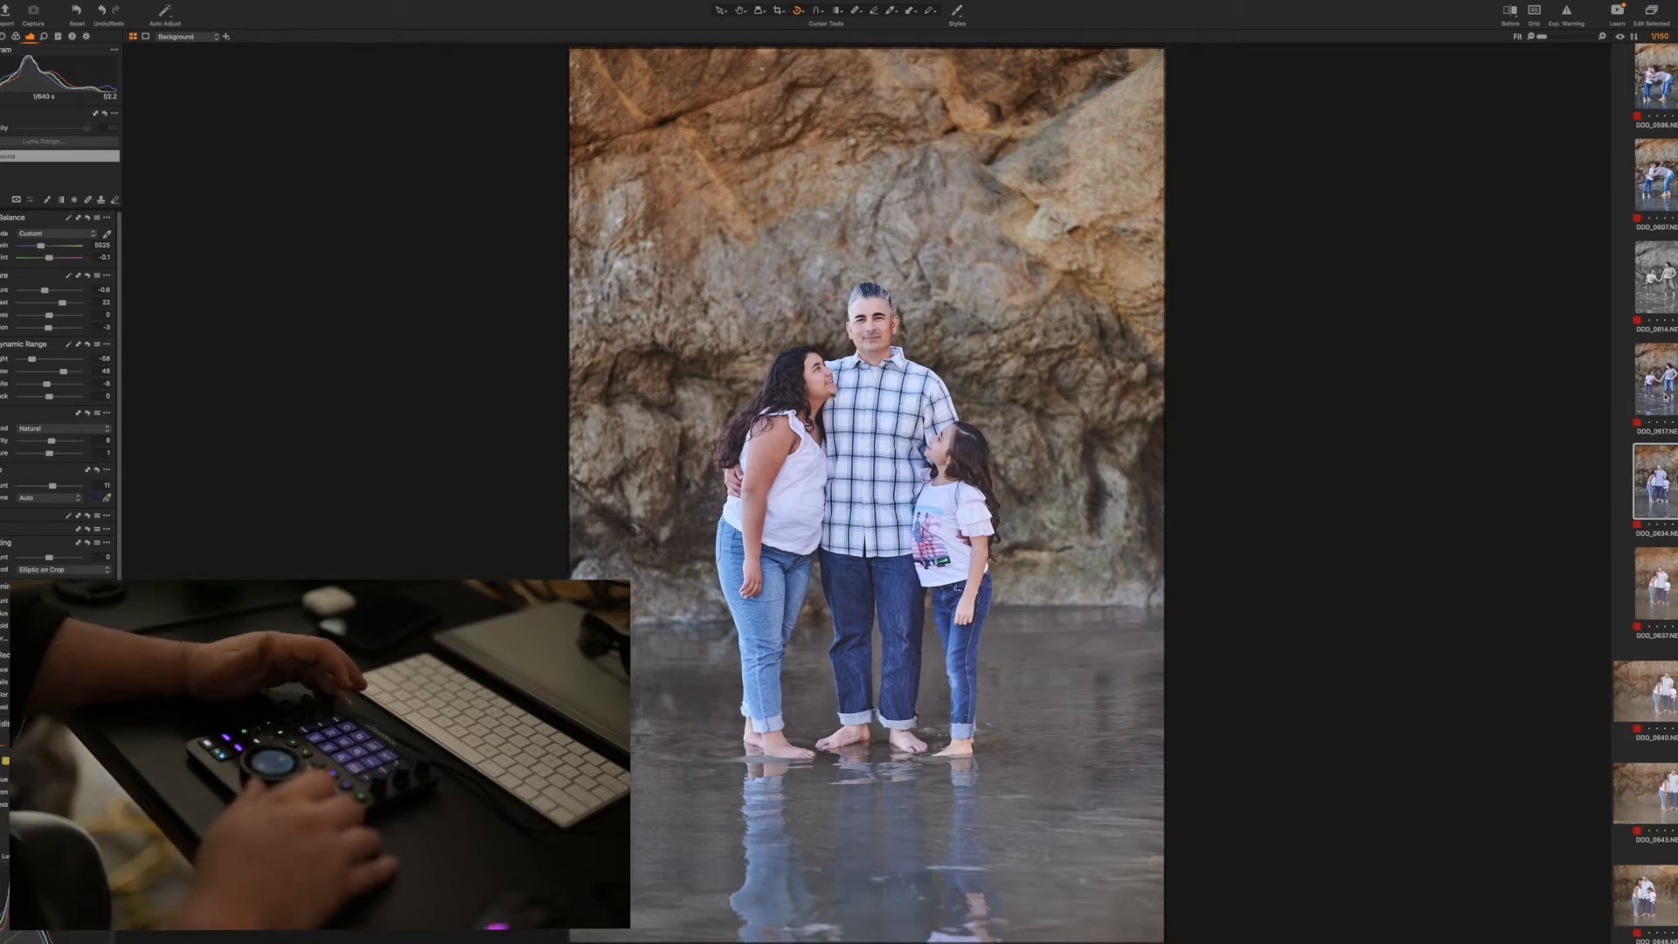
key("Right")
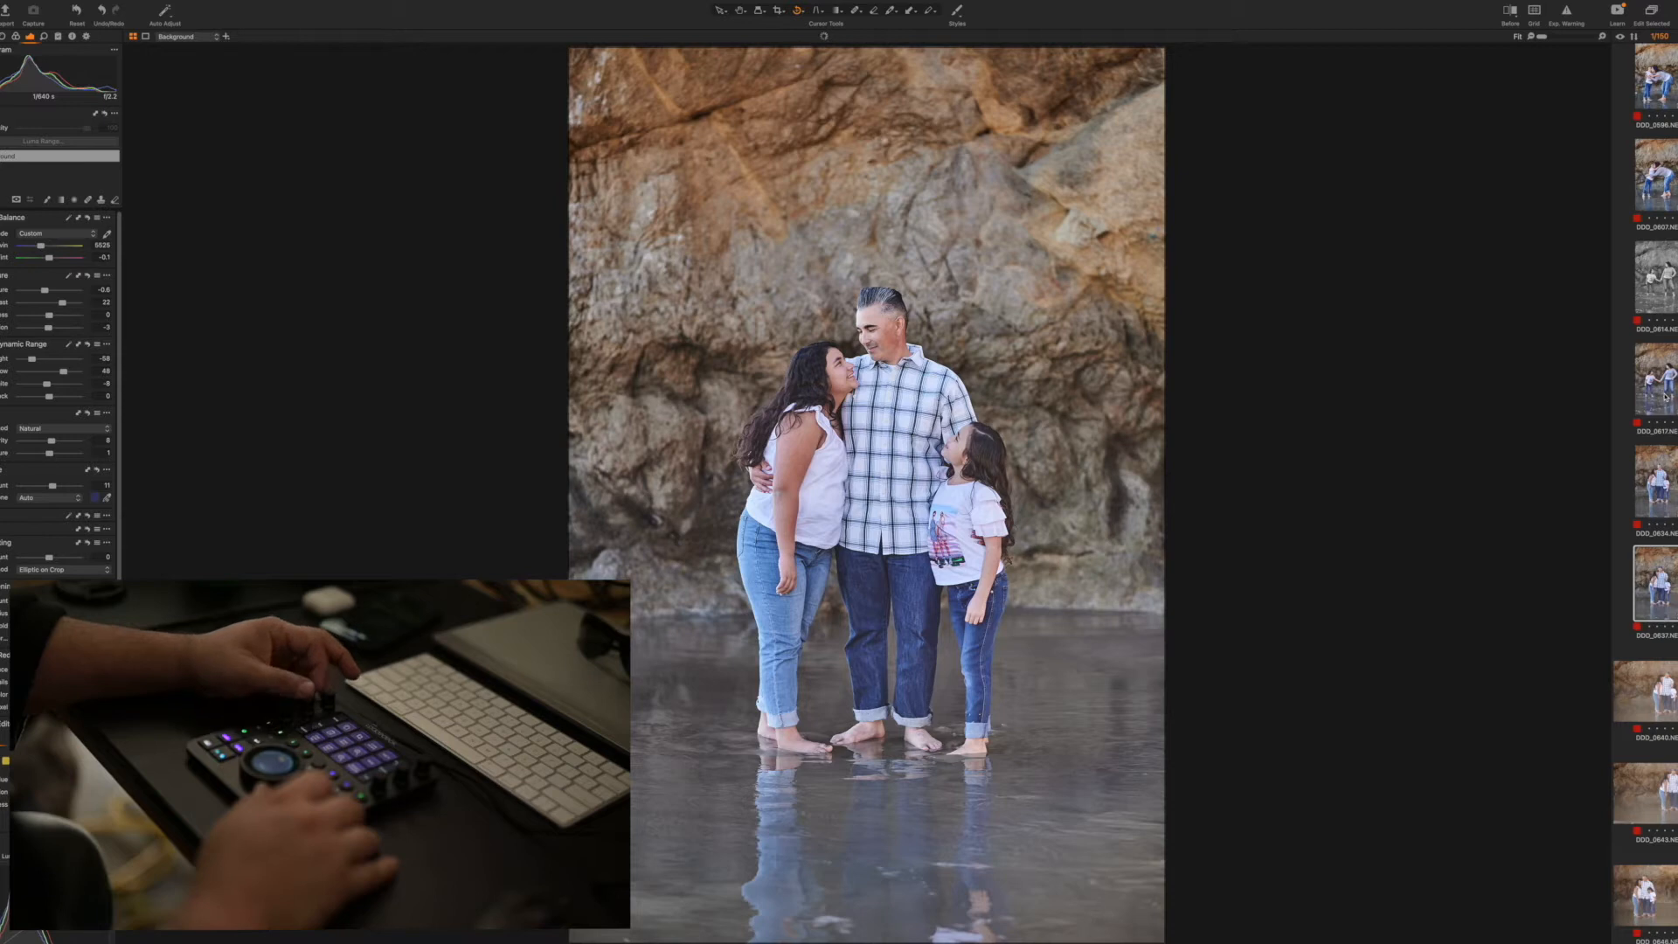
key("Right")
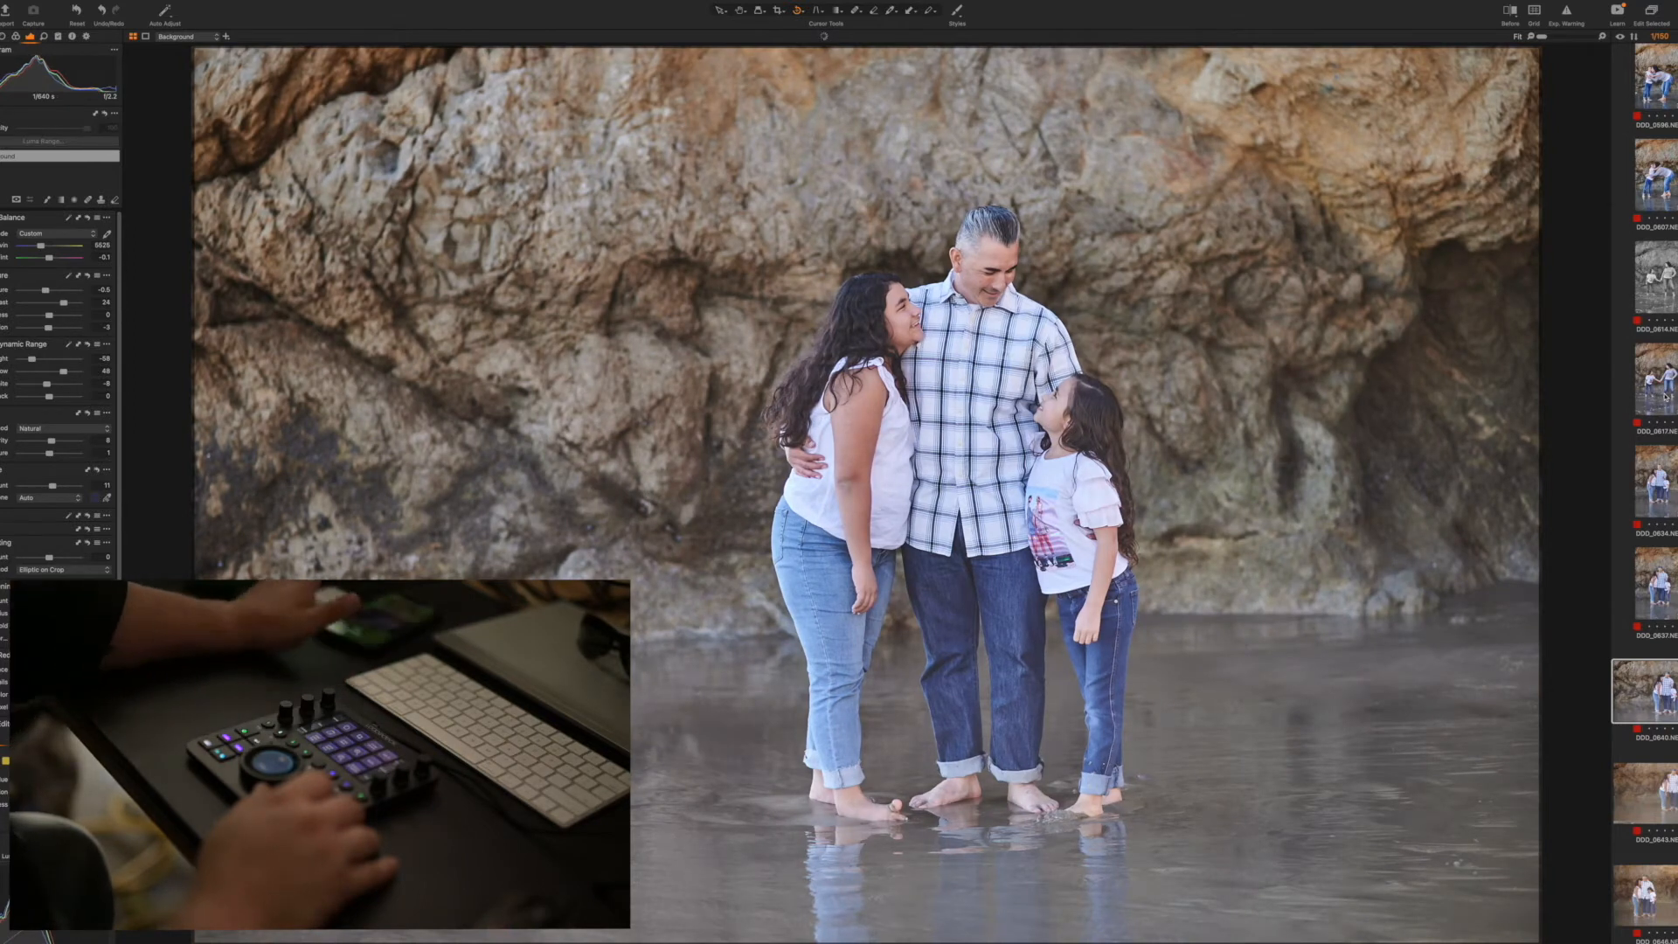
Remove the unwanted unedited group shots that follow photo 0640
key("Right")
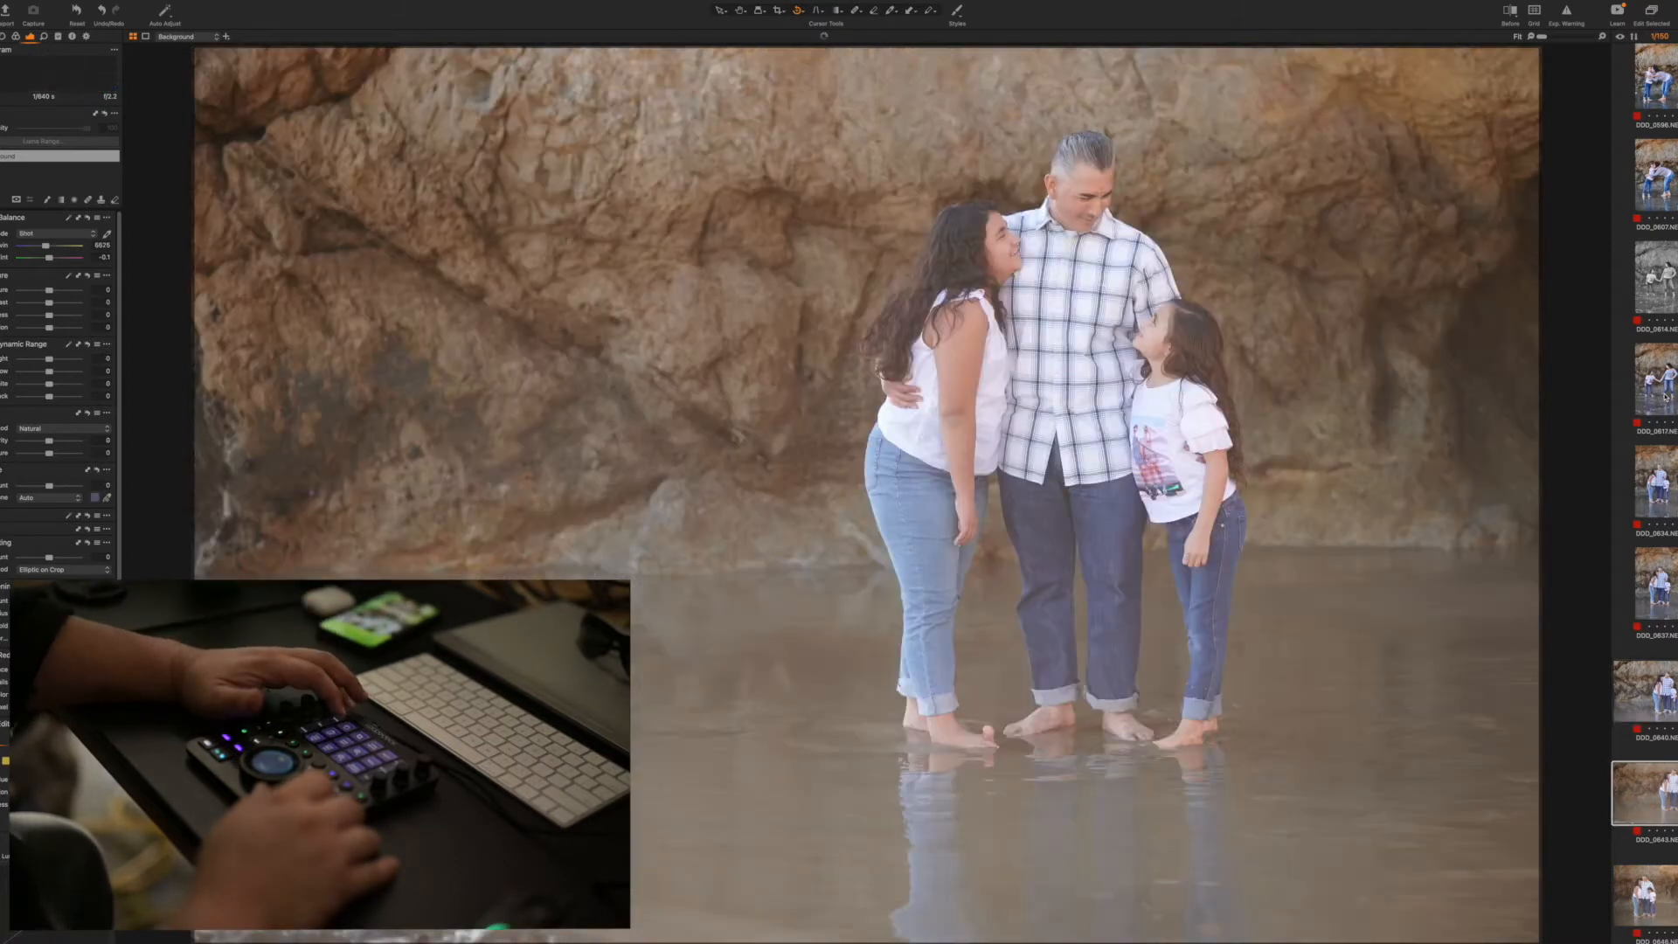
key("Delete")
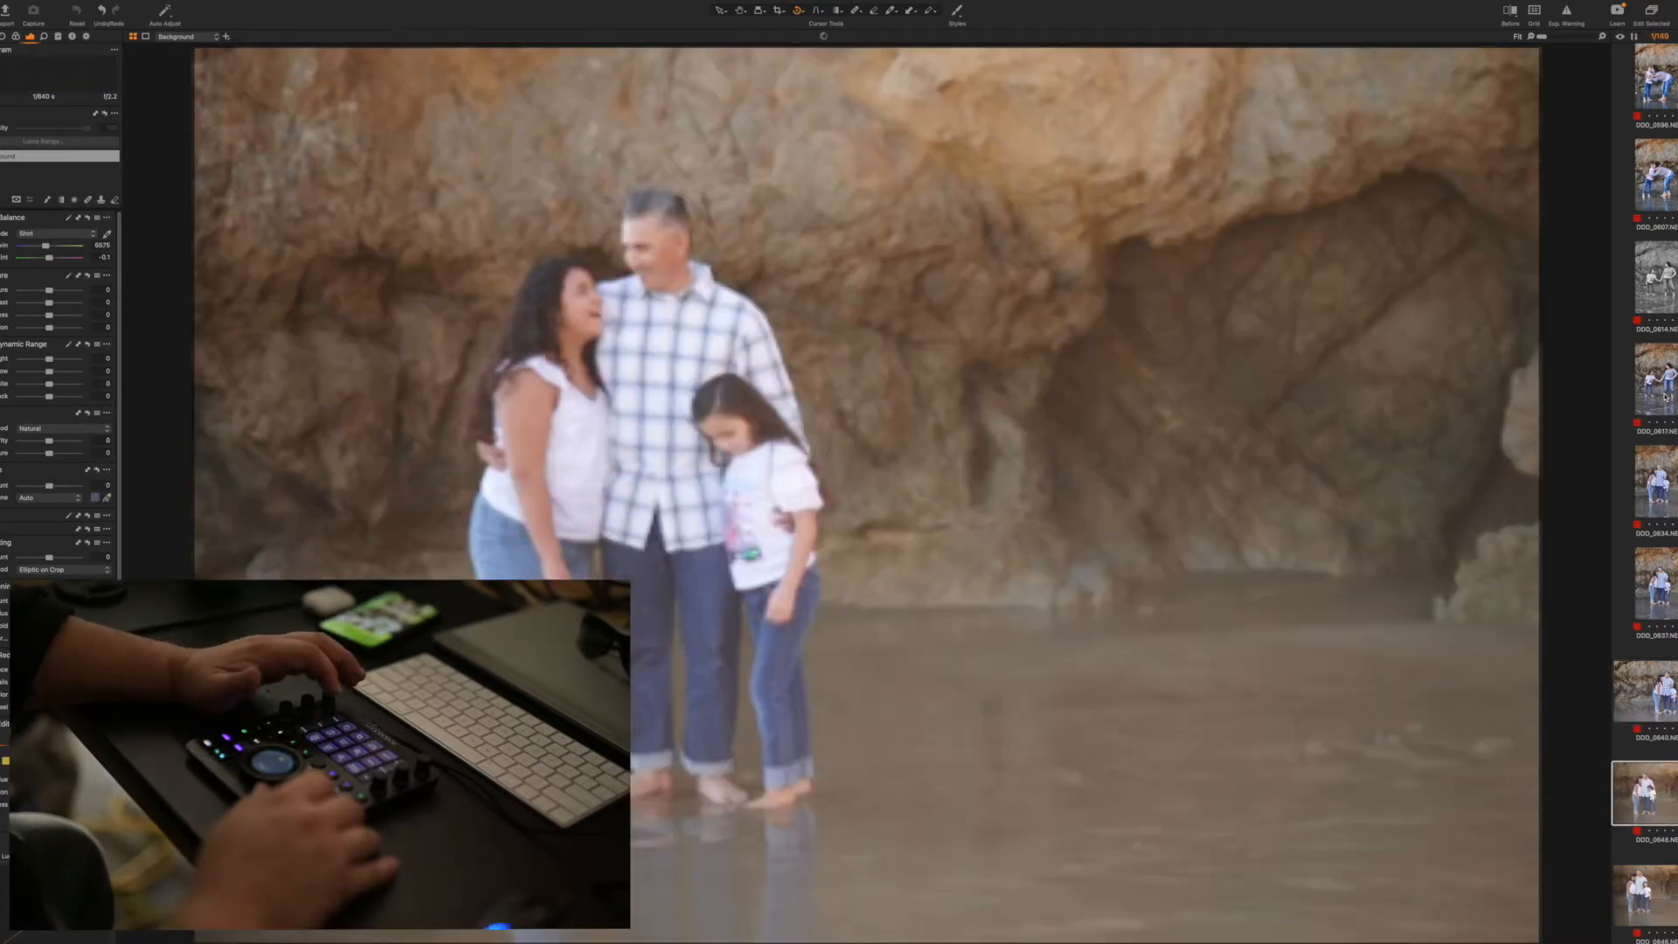
key("Delete")
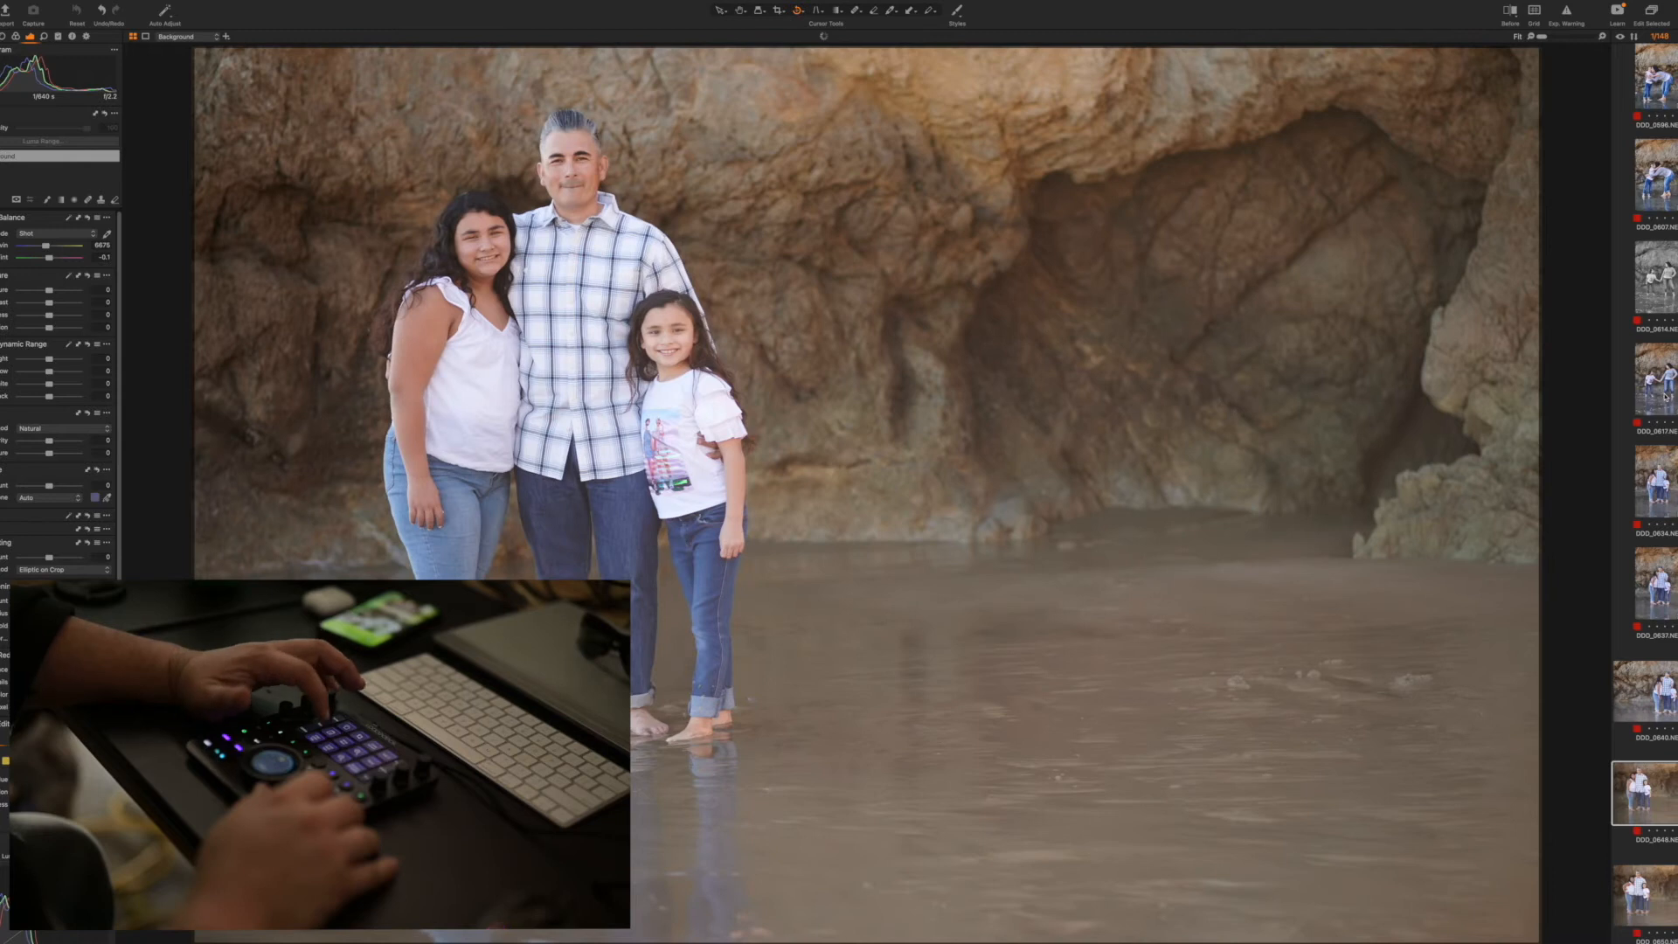
key("Delete")
Apply the copied adjustments to group photo 0650 beside the cave and fine-tune its exposure and rotation
key("super+shift+a")
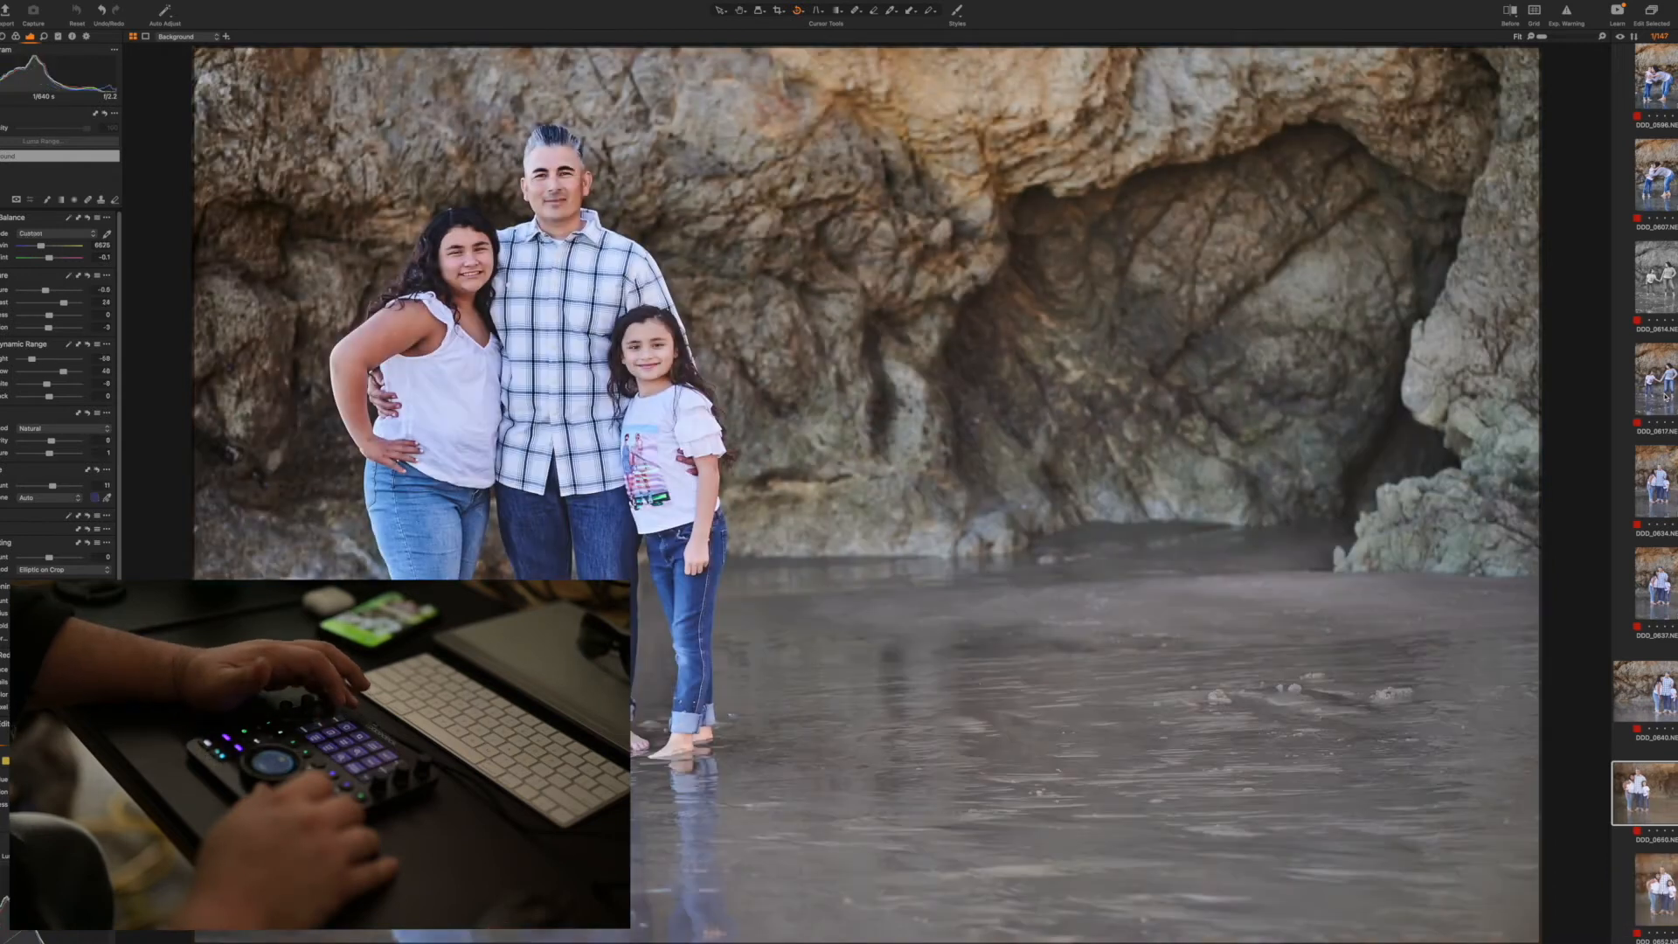
key("q+Up")
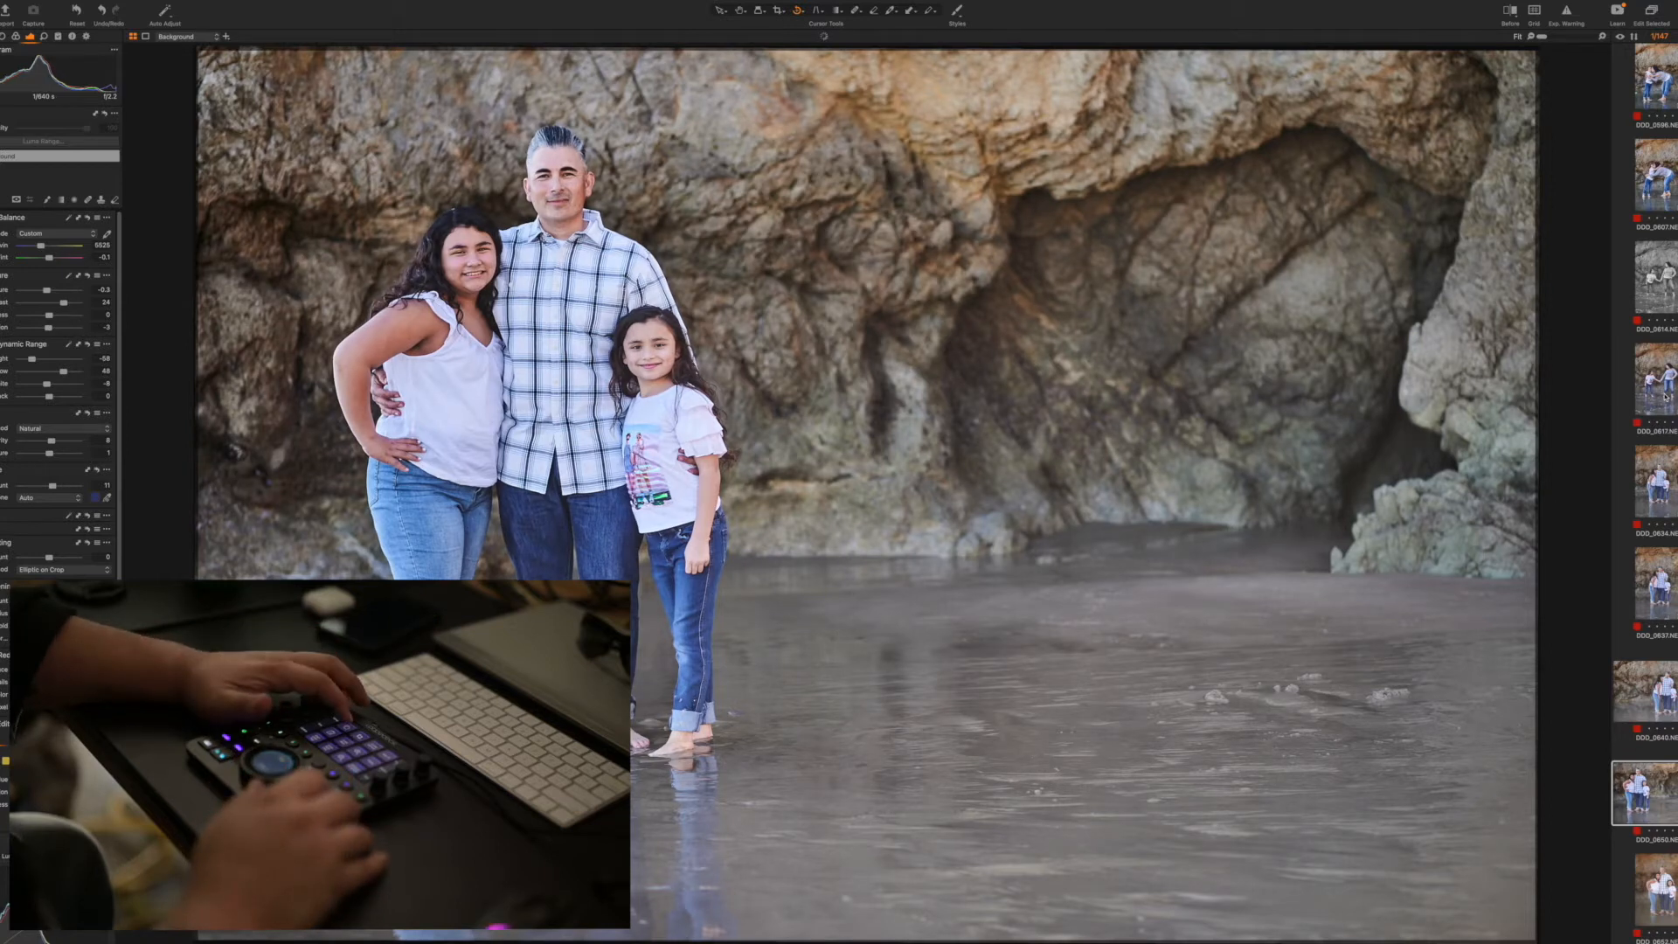
Apply the copied adjustments to vertical group photo 0652 and fine-tune its rotation
key("Right")
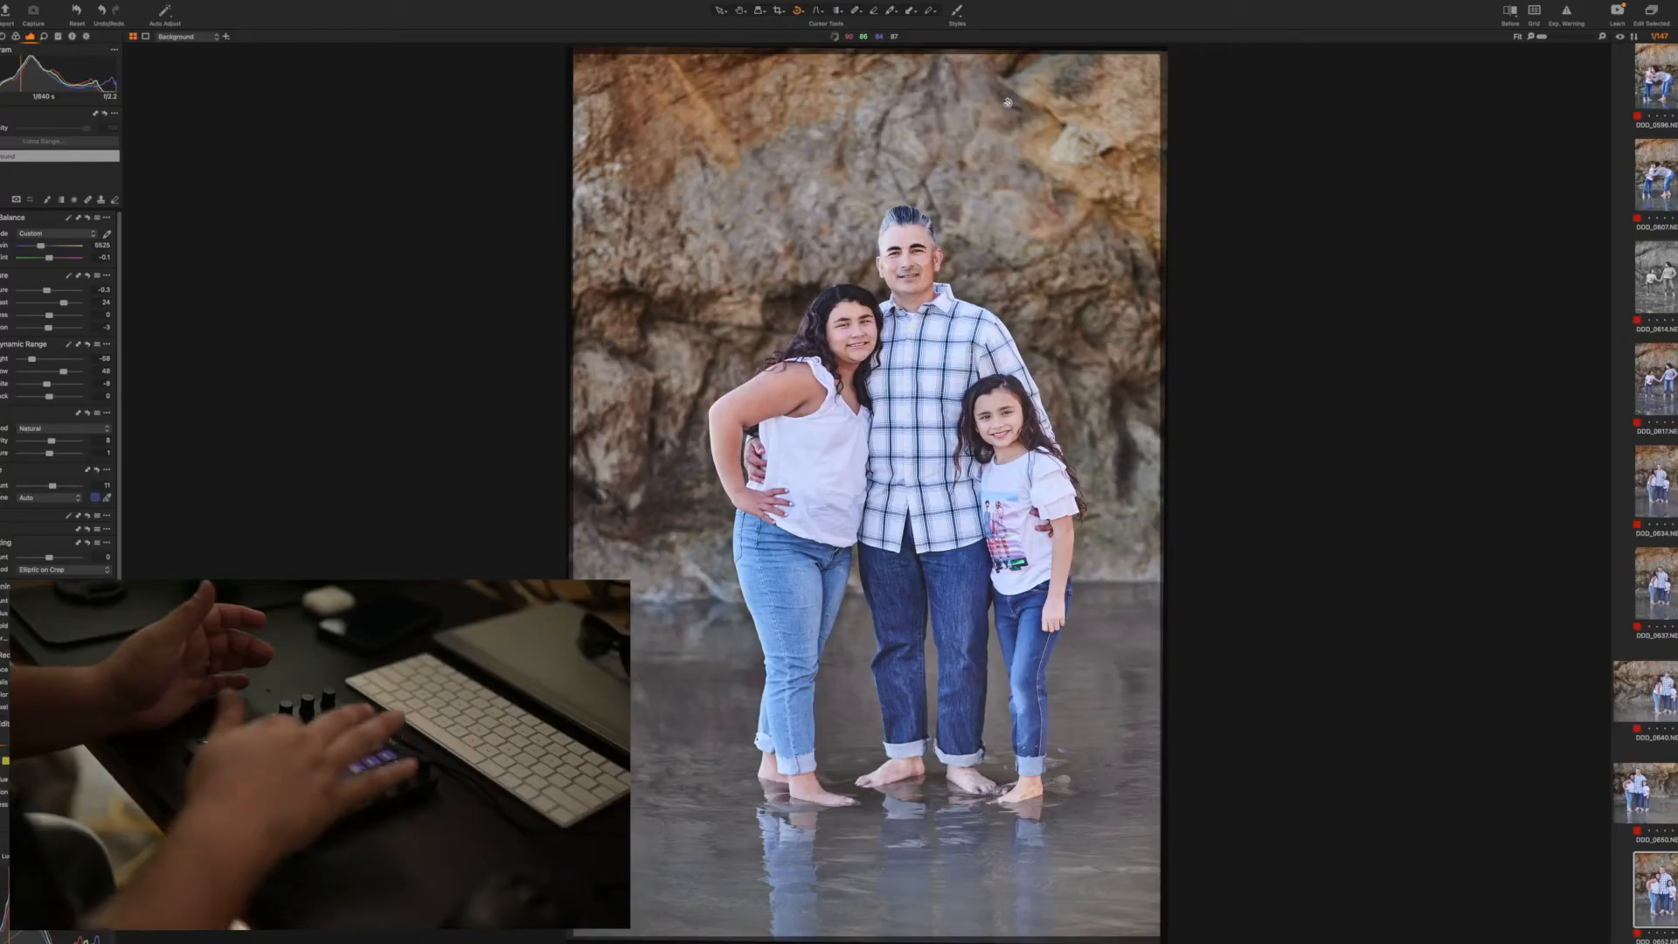
scroll(1007, 102, "down", 5)
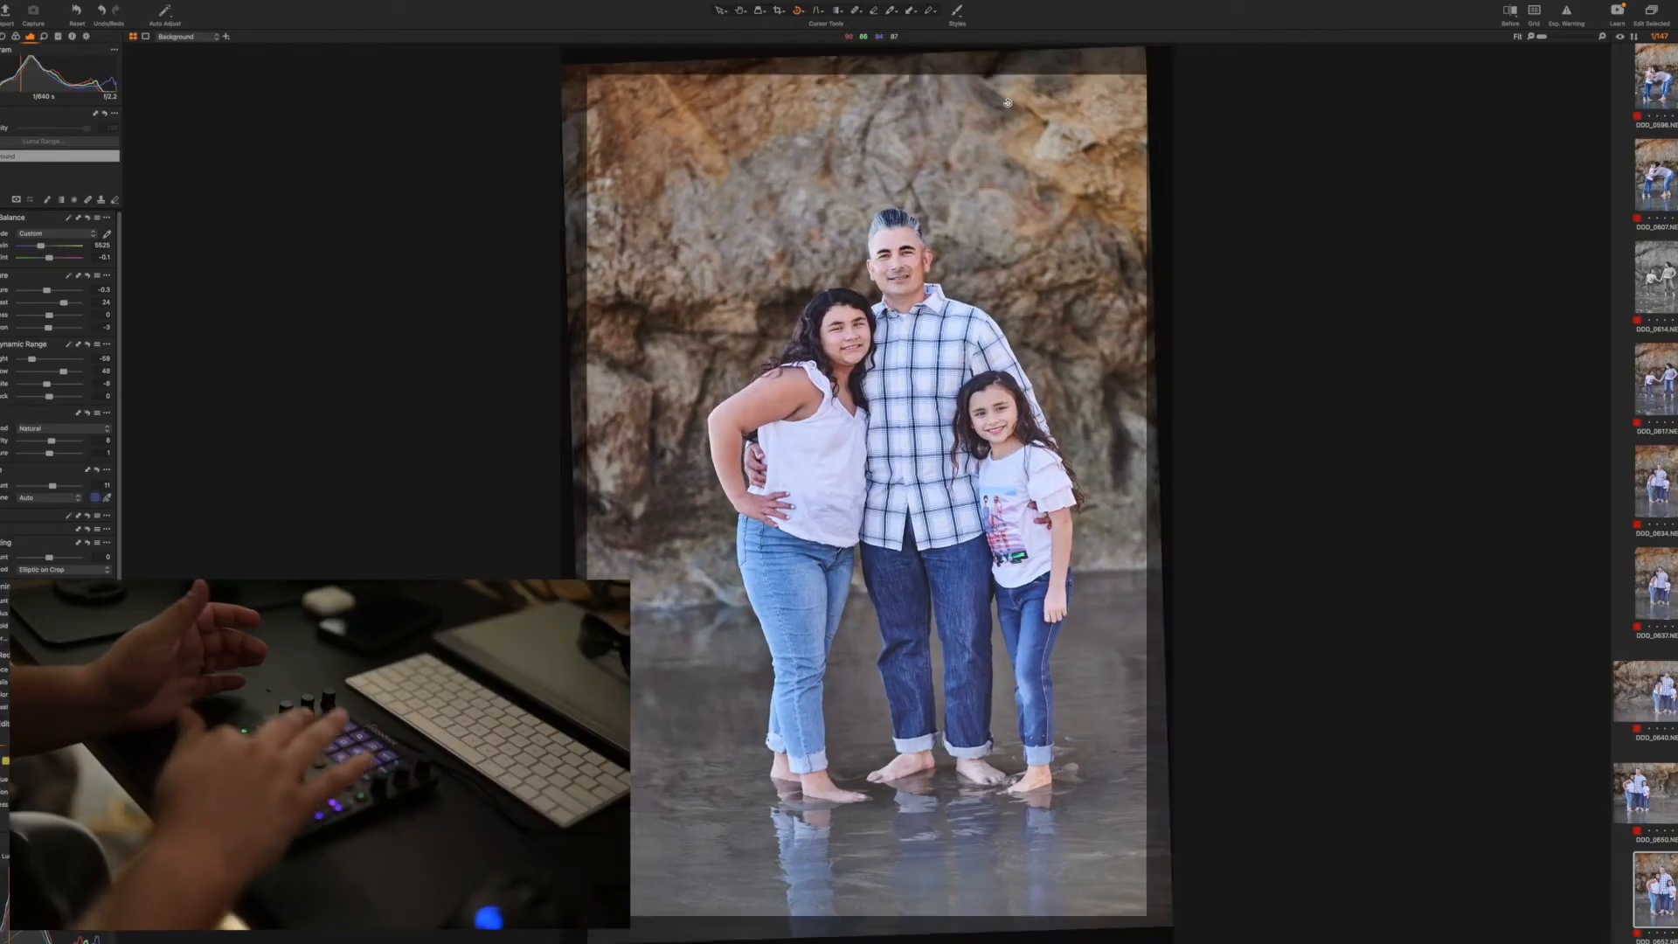
scroll(1008, 102, "up", 5)
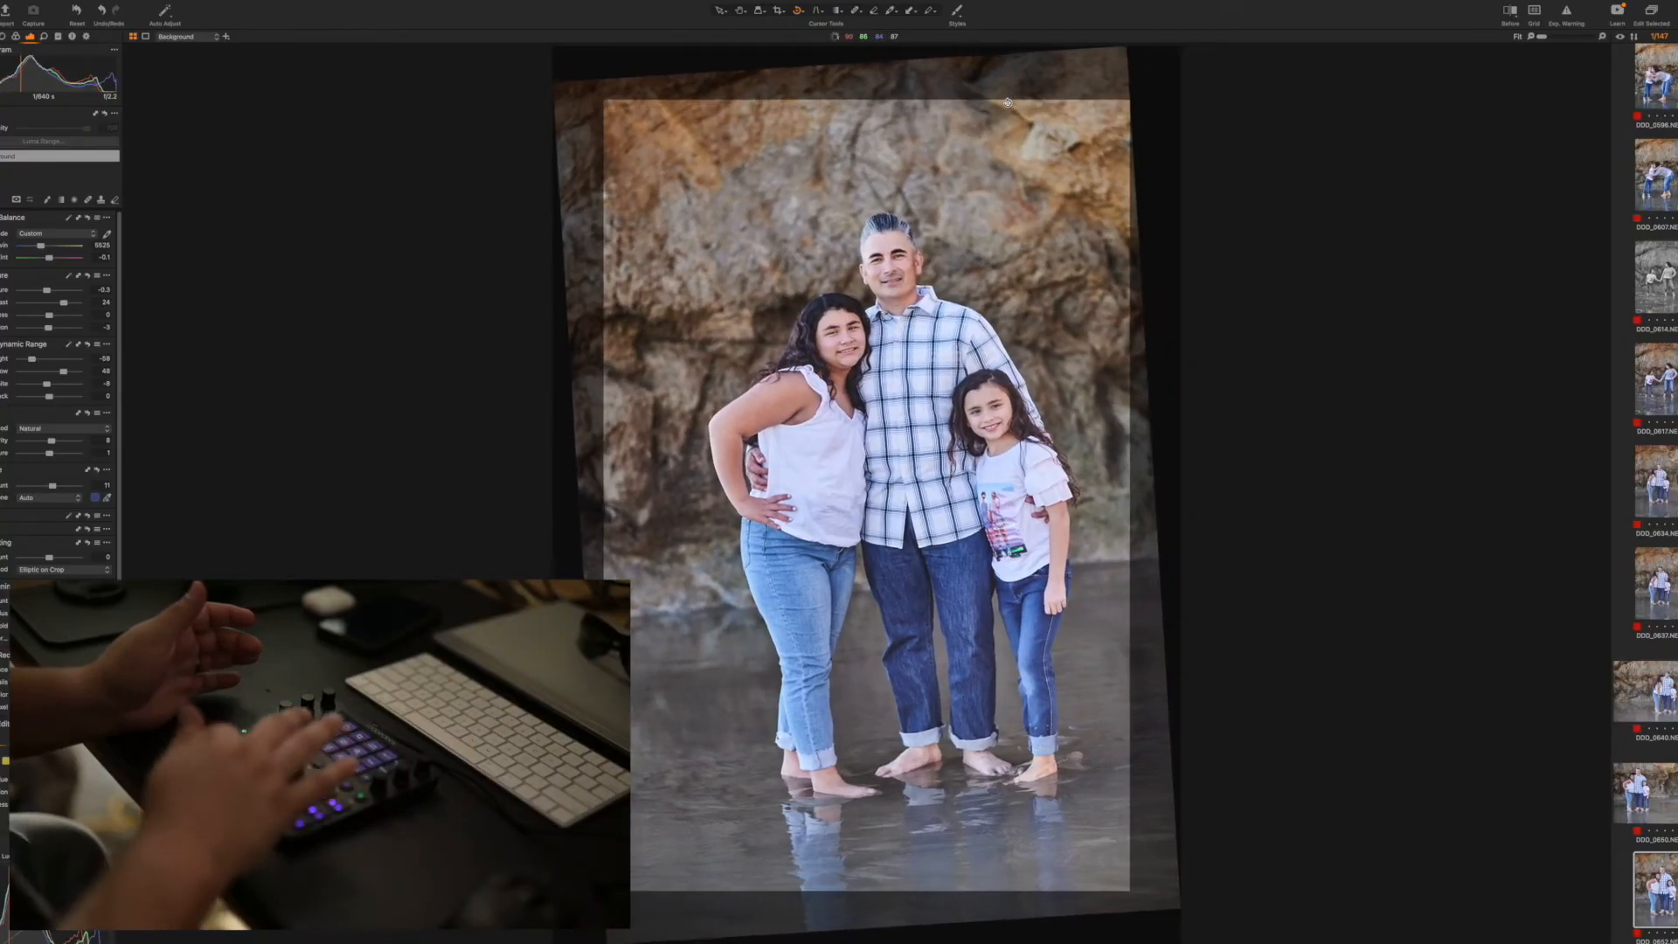
scroll(1007, 102, "up", 2)
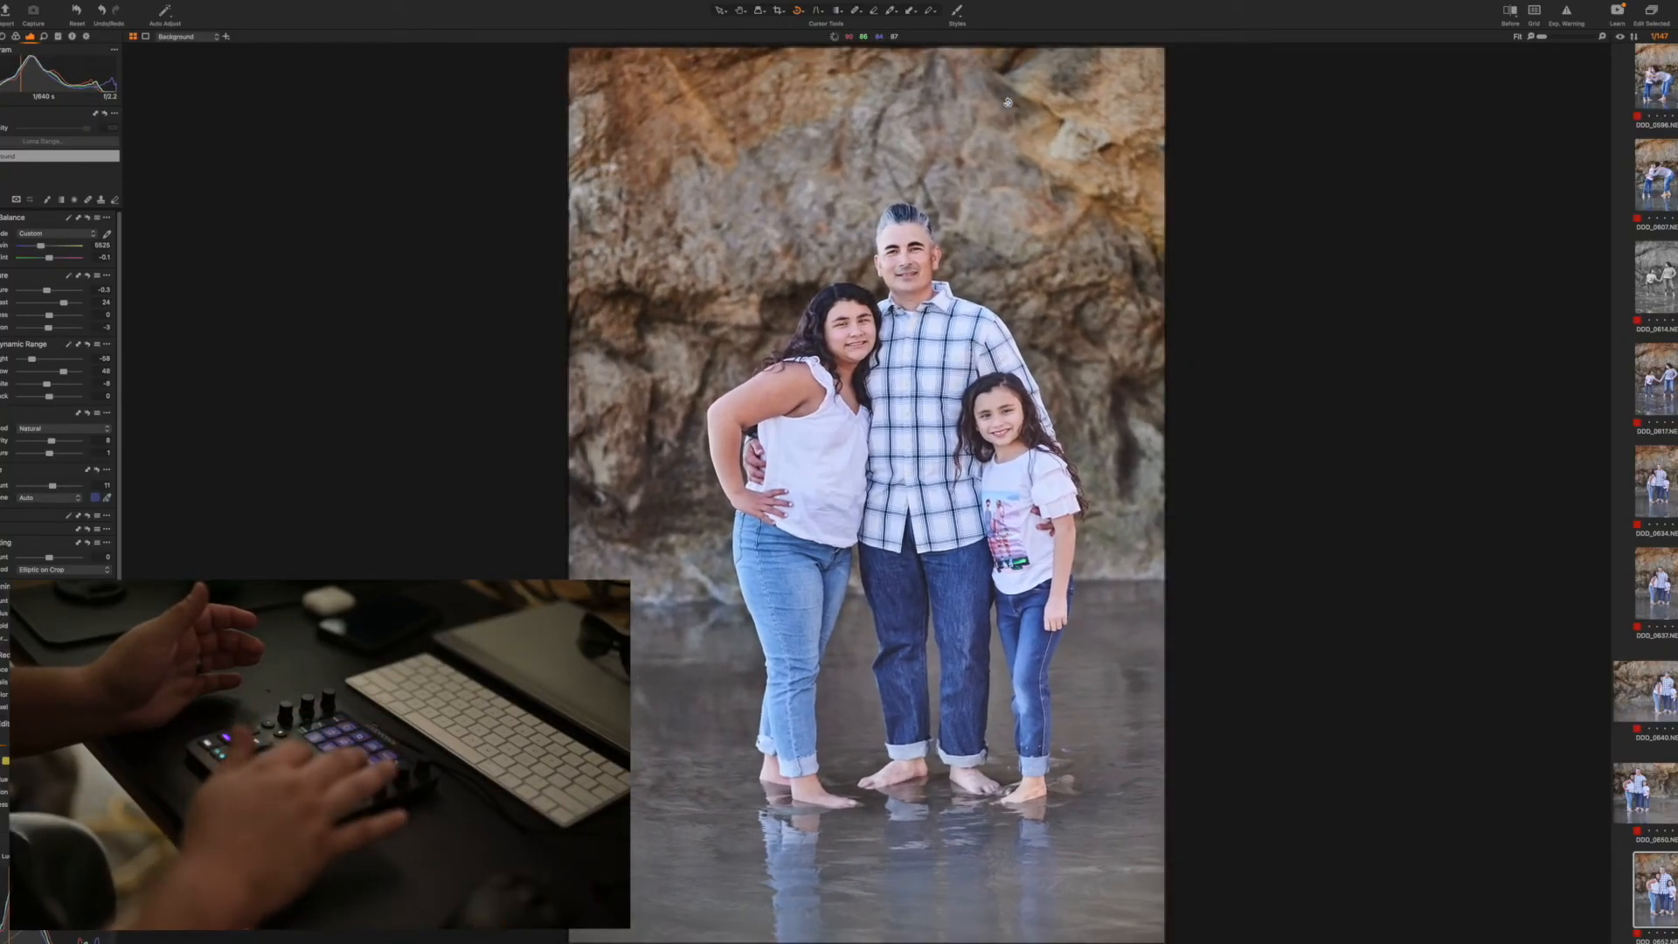
Apply the copied adjustments to group photo 0654 and convert a duplicate of it to black and white with a built-in preset
key("Right")
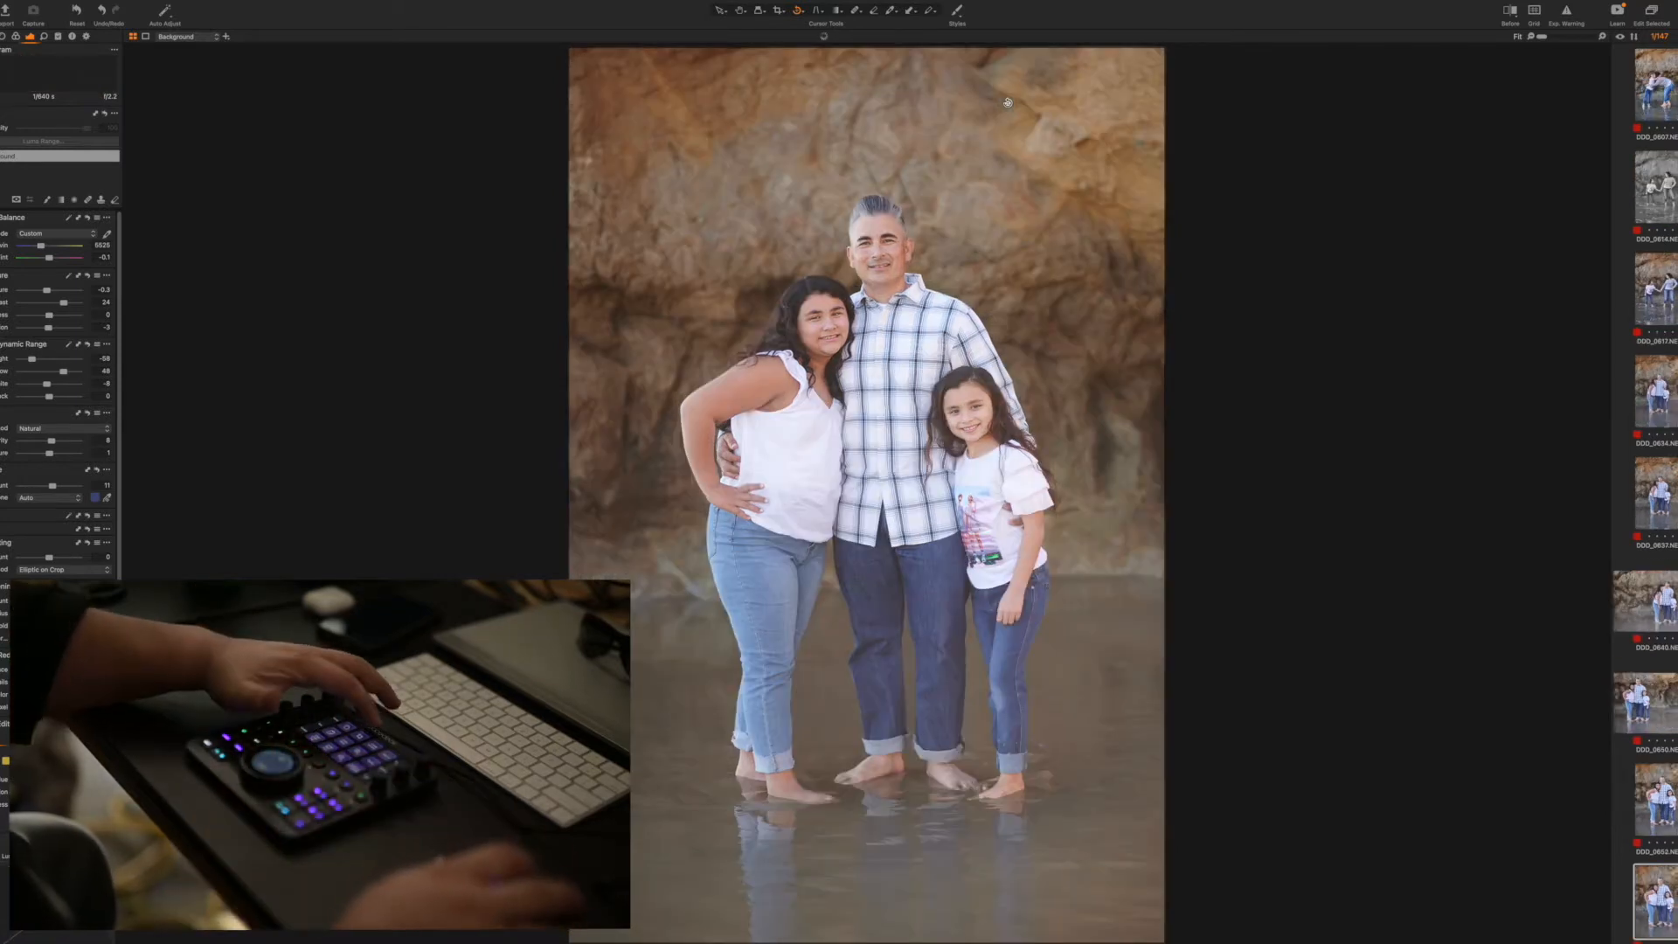
key("Right")
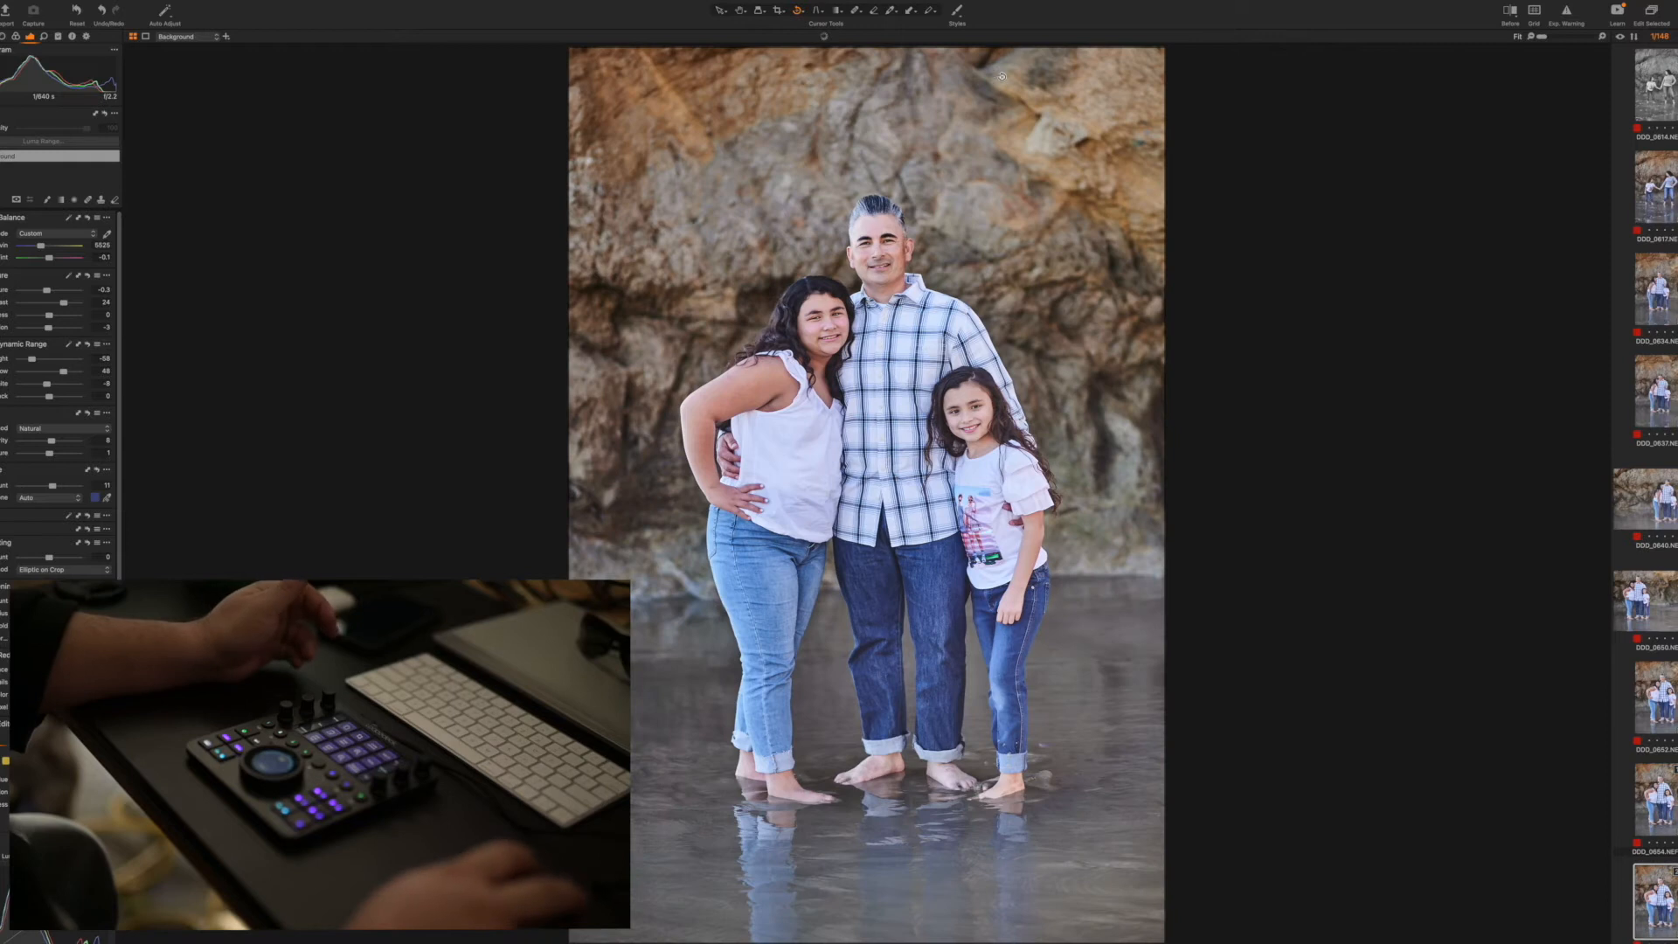
left_click(963, 18)
mouse_move(1014, 58)
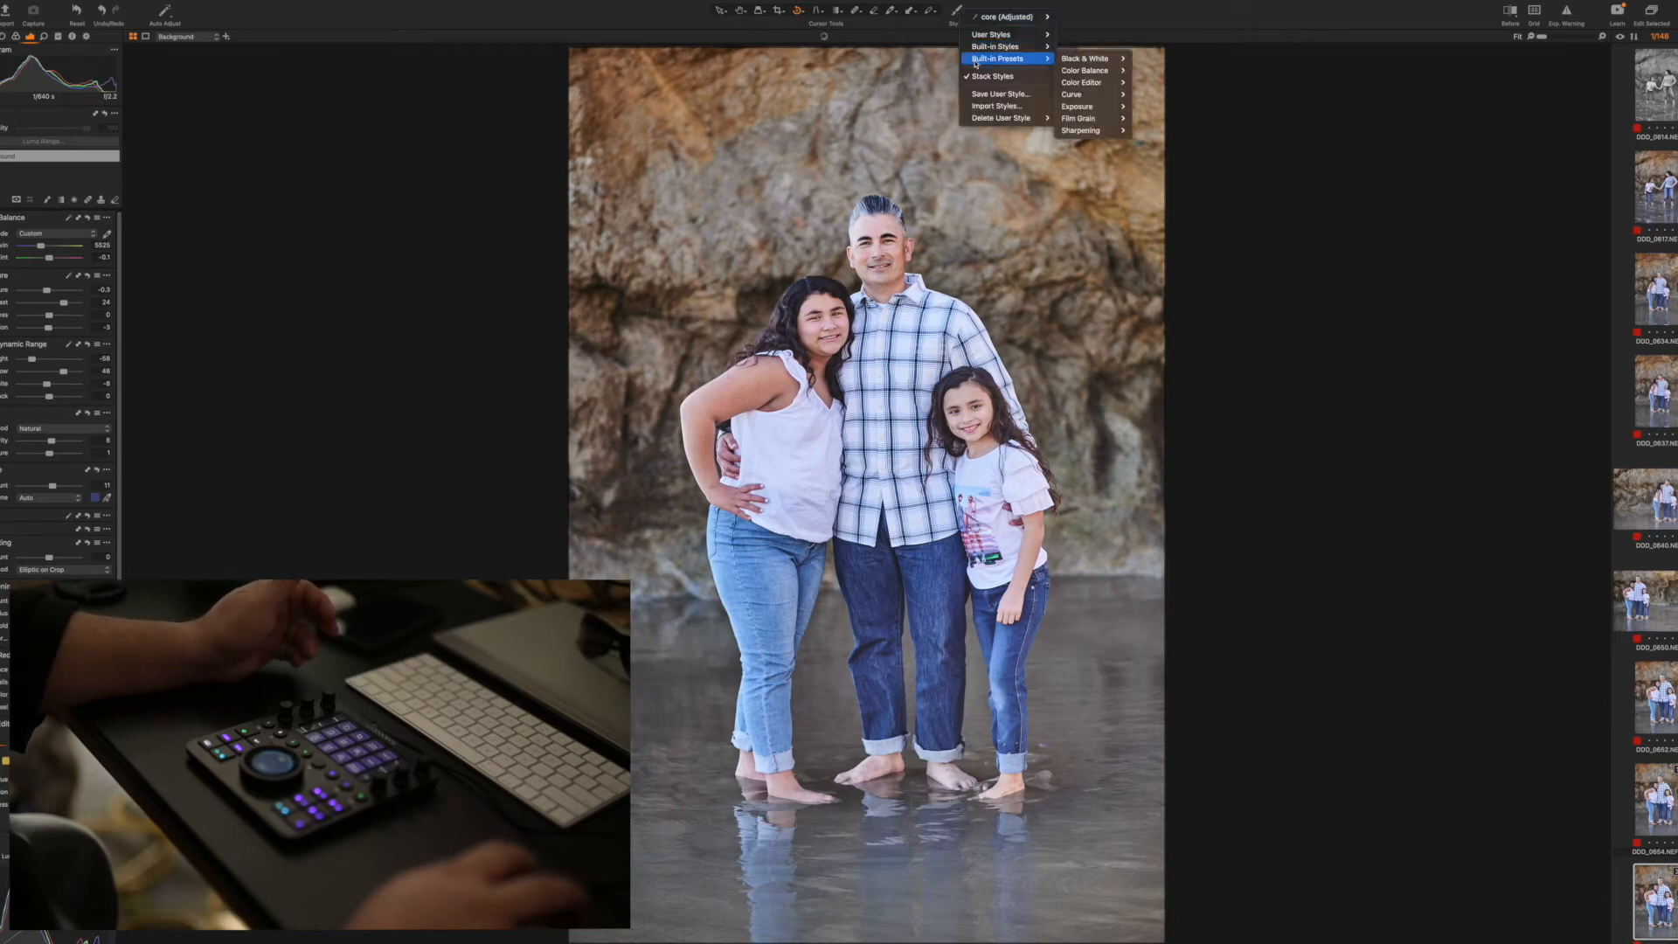
mouse_move(1111, 61)
left_click(1162, 59)
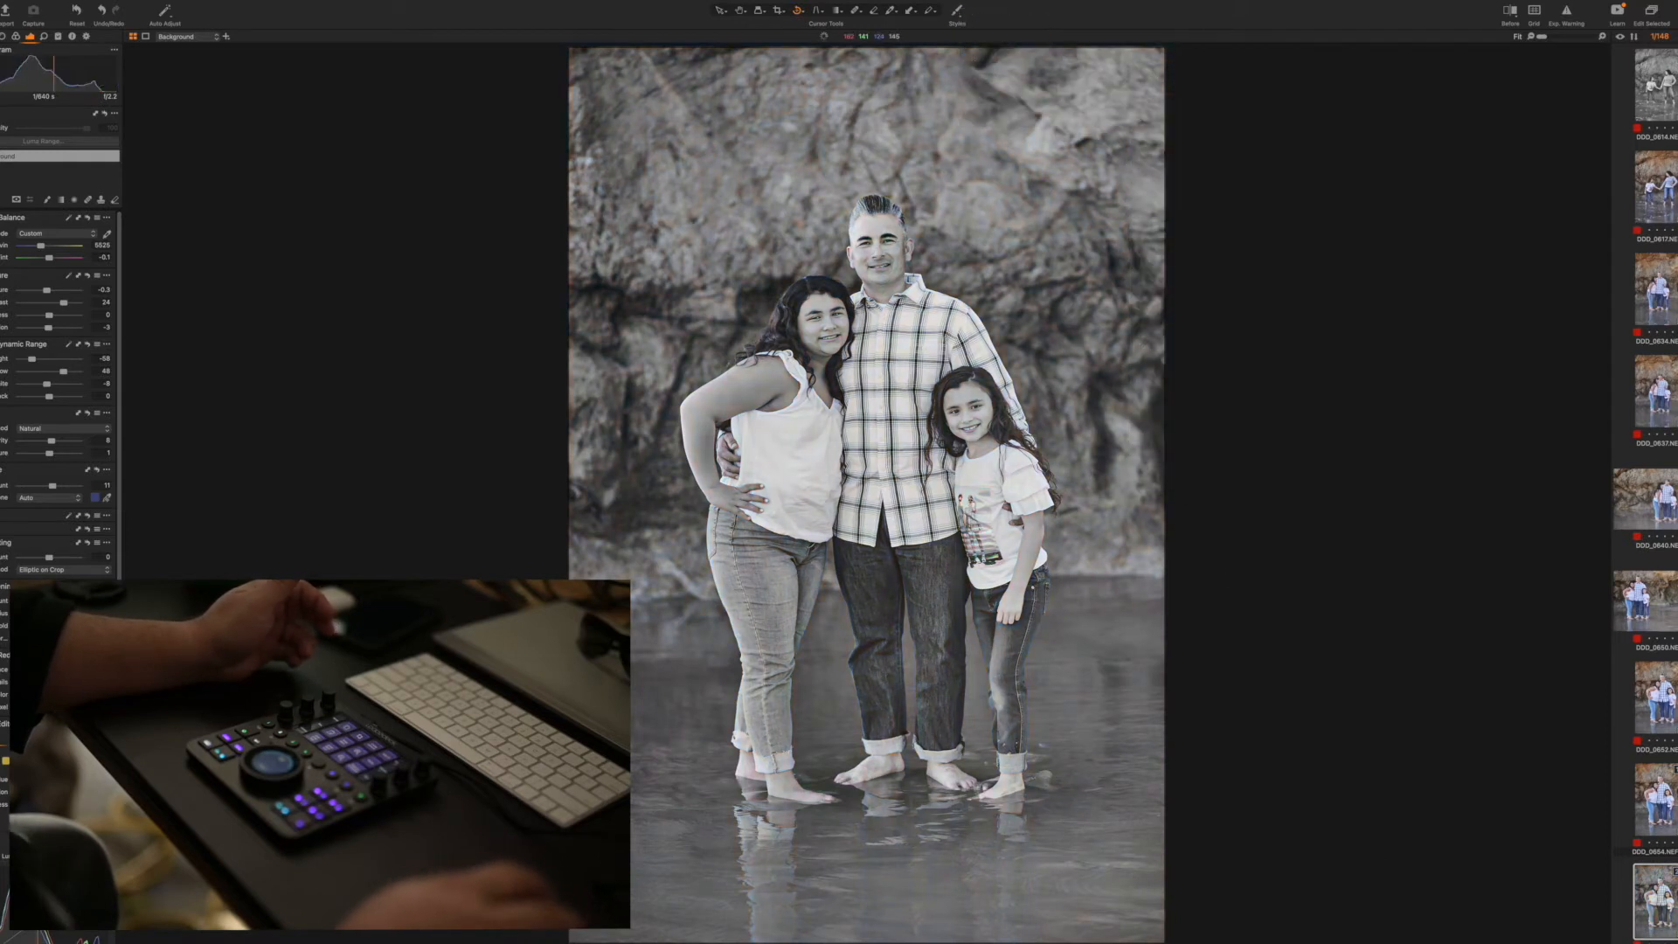
Apply the copied adjustments to group photos 0656 and 0658
key("Right")
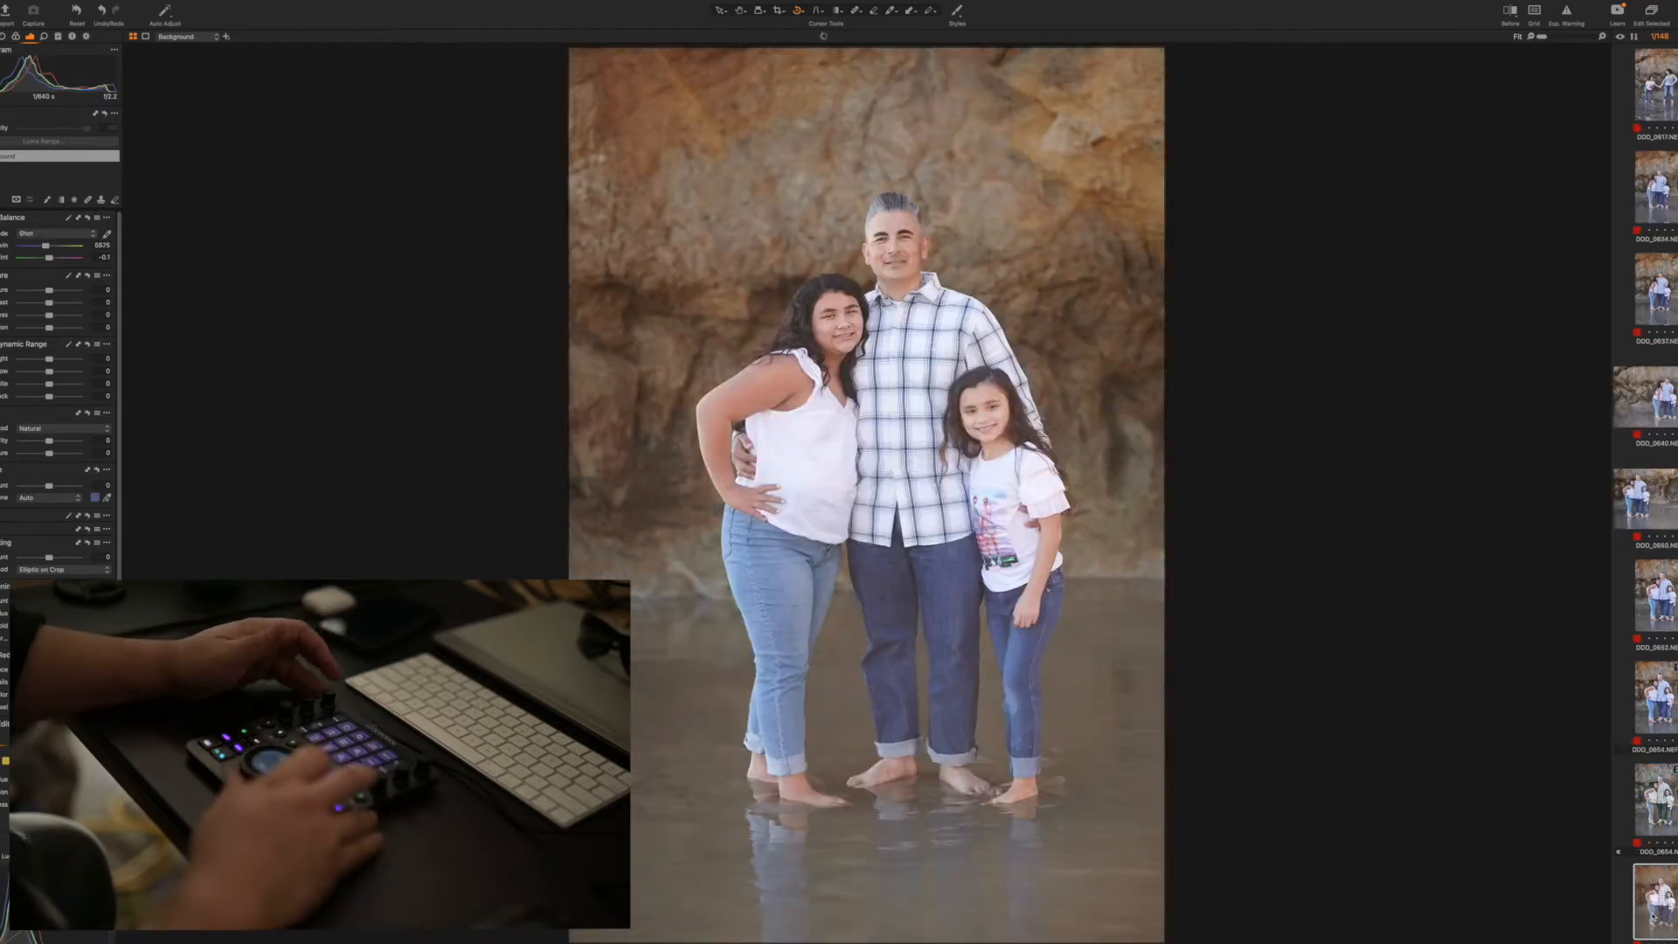
key("shift+super+v")
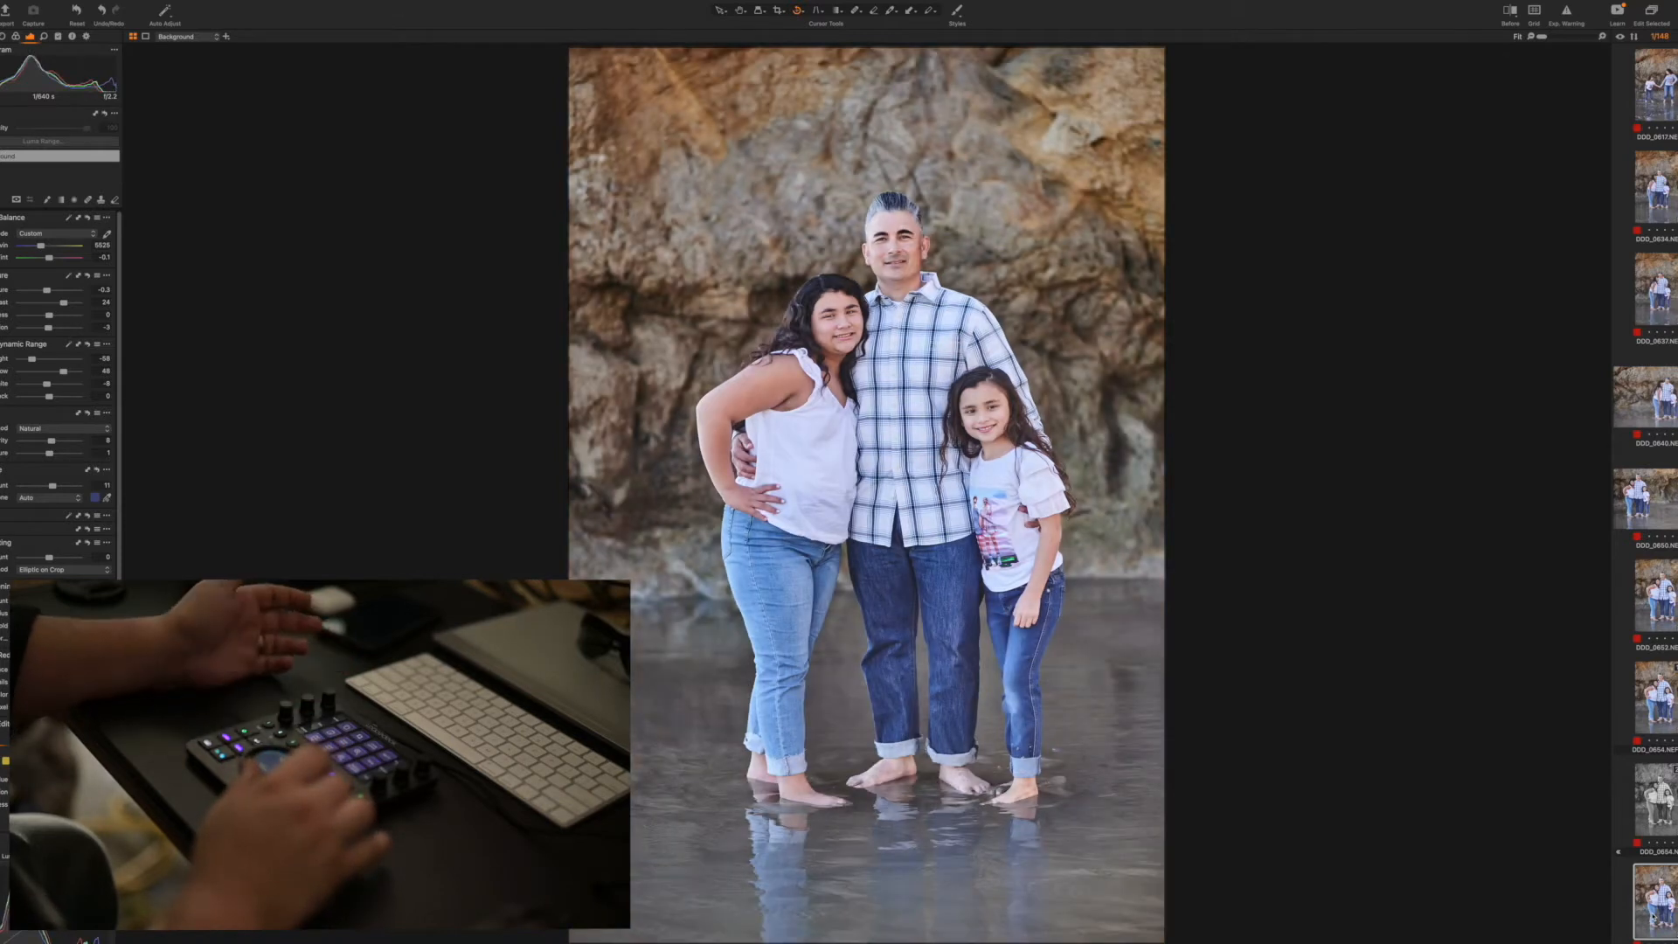
key("Right")
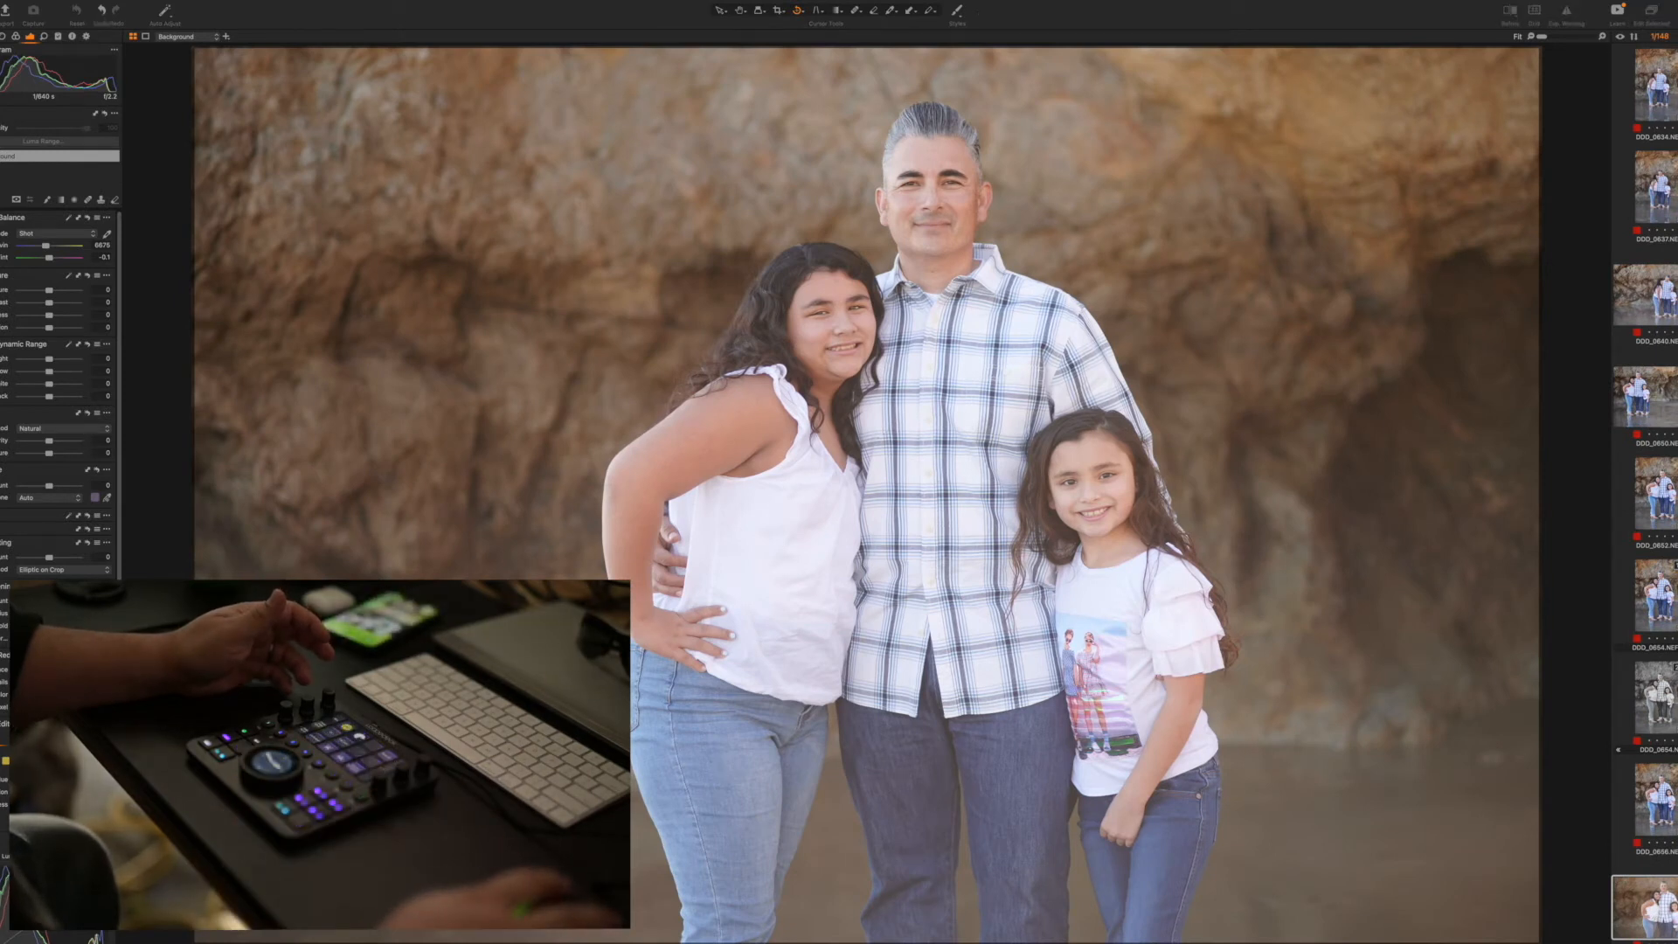
Remove the red color tag from the unwanted couple shots between photos 0658 and 0676
key("Right")
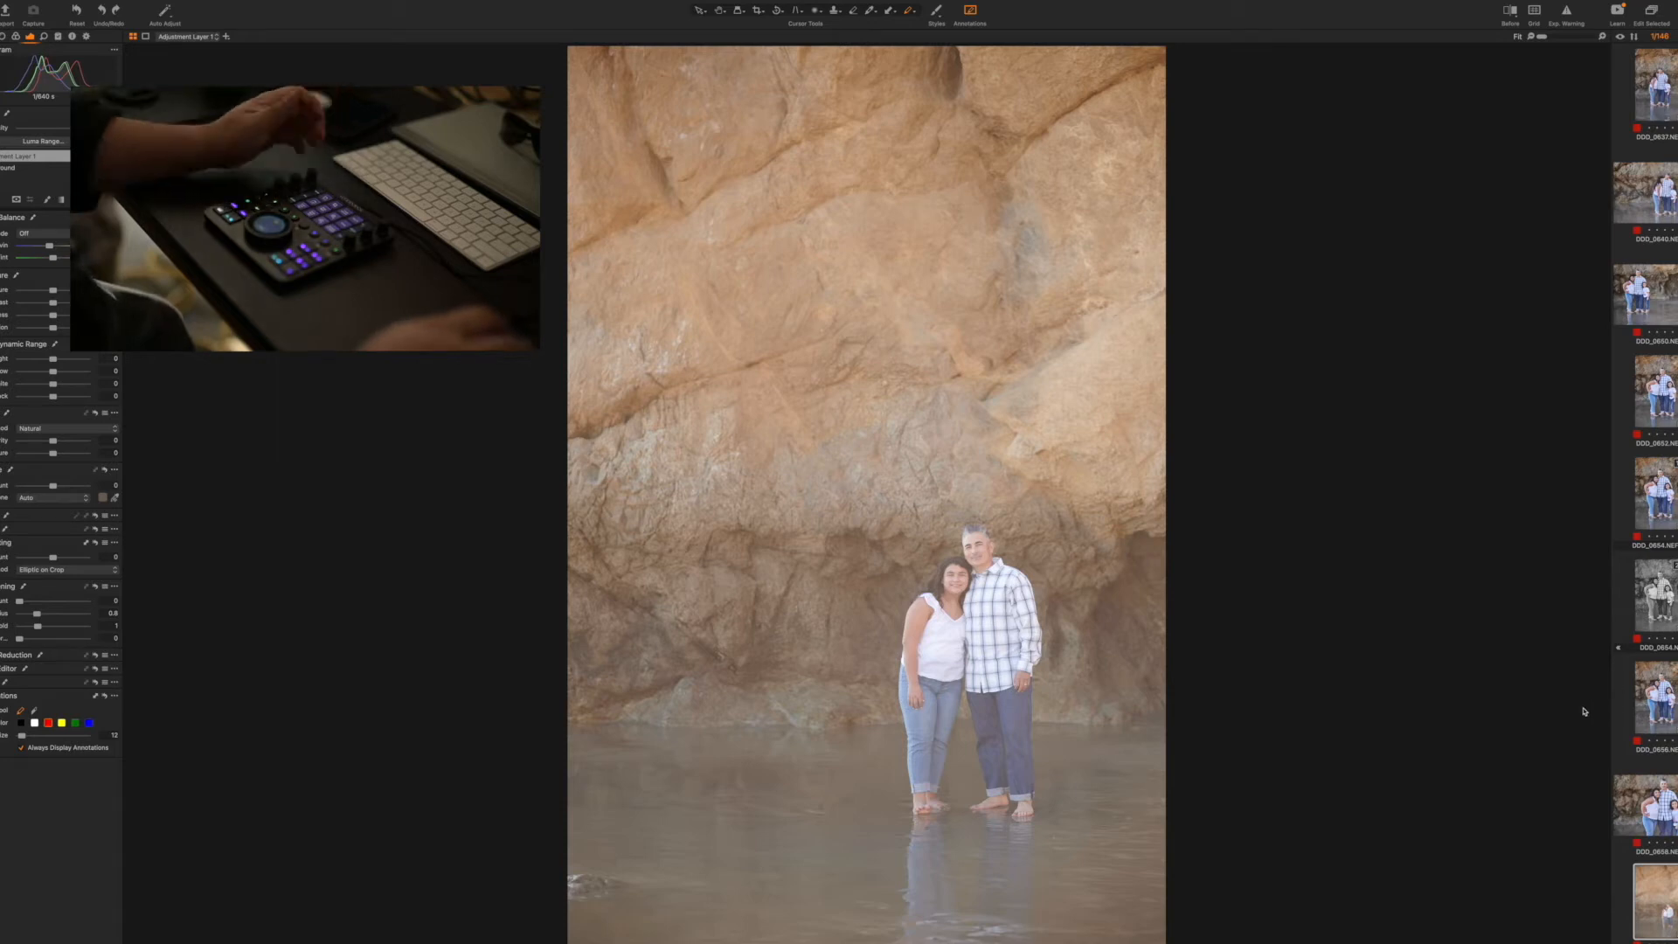
scroll(1673, 814, "down", 1)
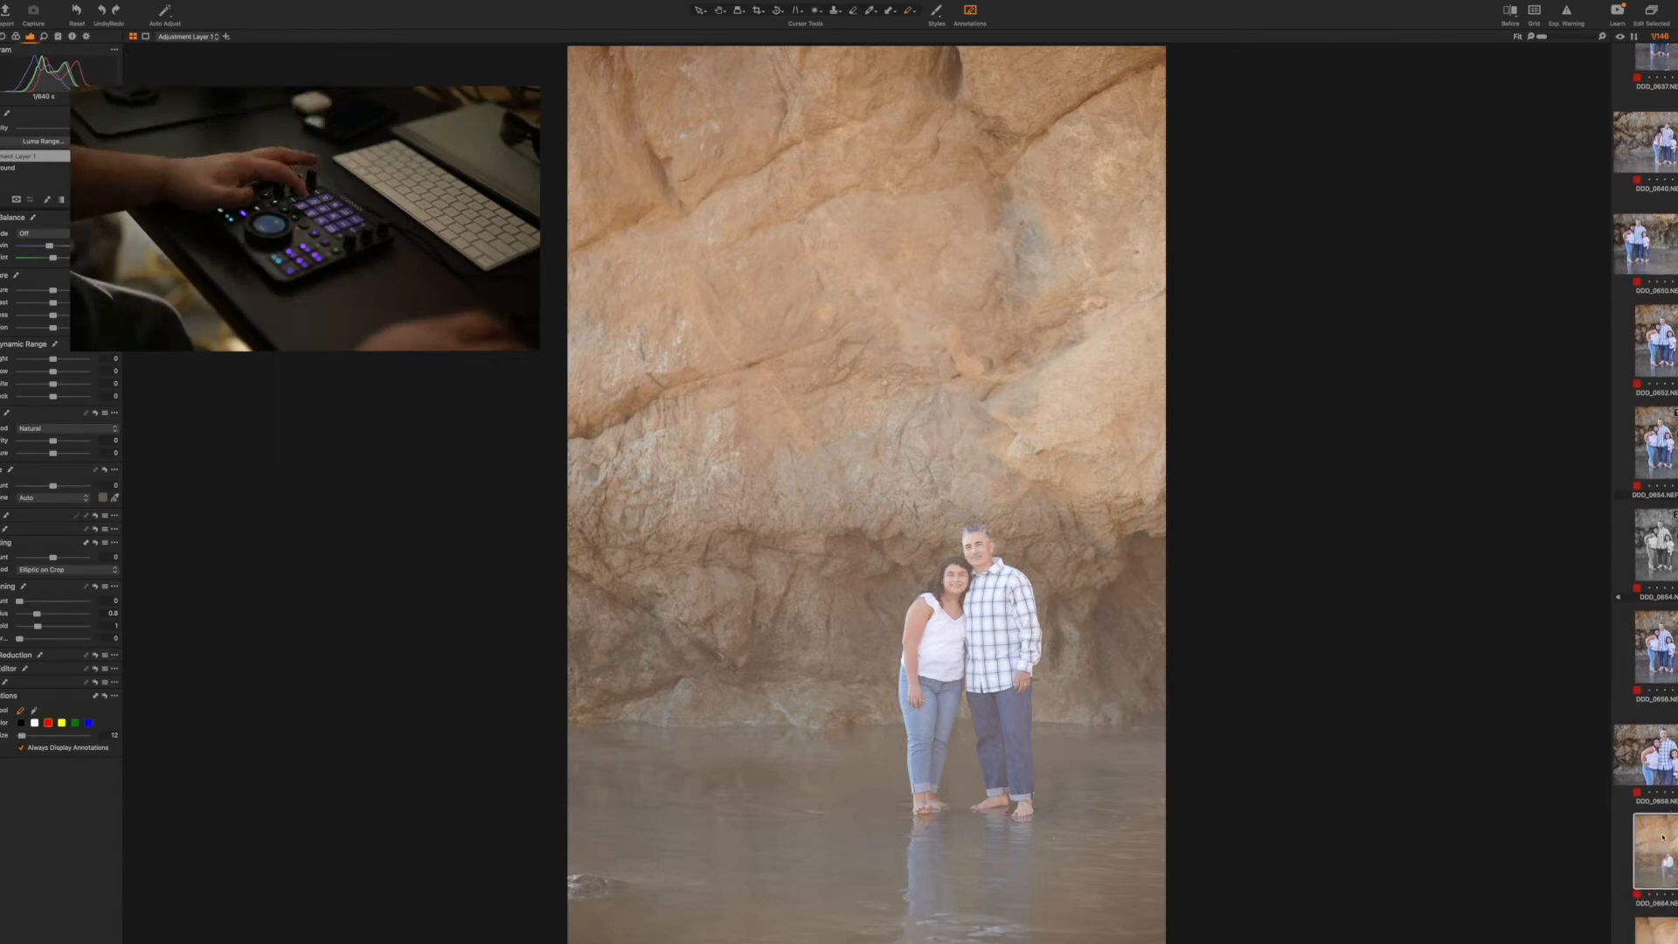
left_click(1639, 897)
left_click(1638, 896)
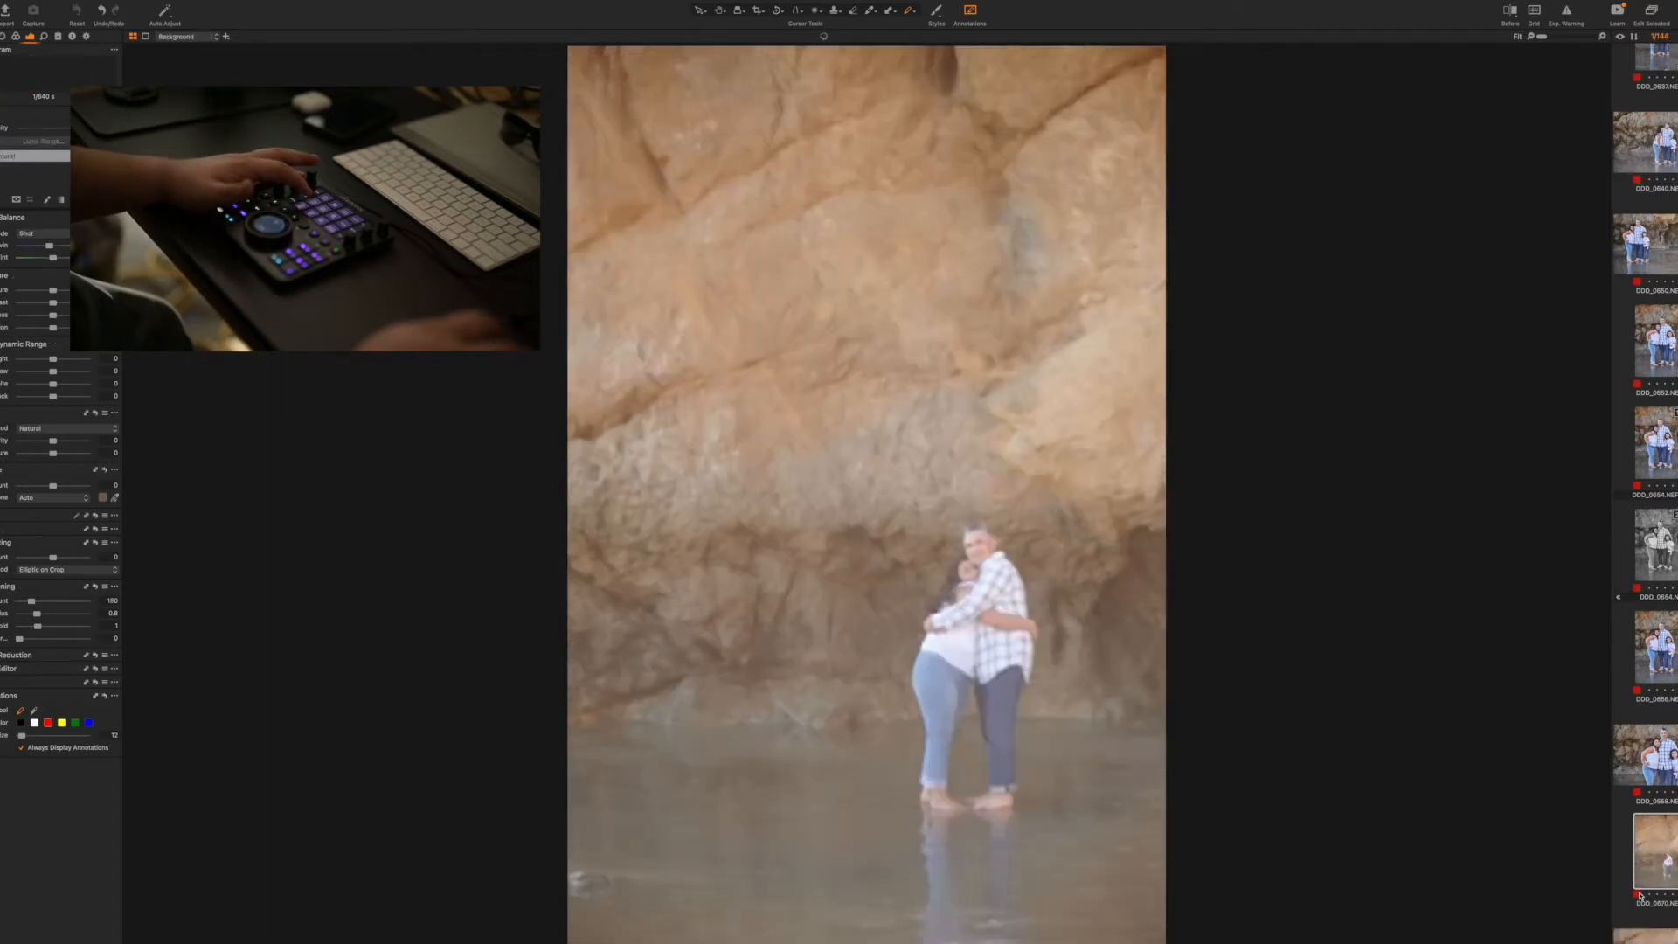
left_click(1638, 895)
left_click(1638, 896)
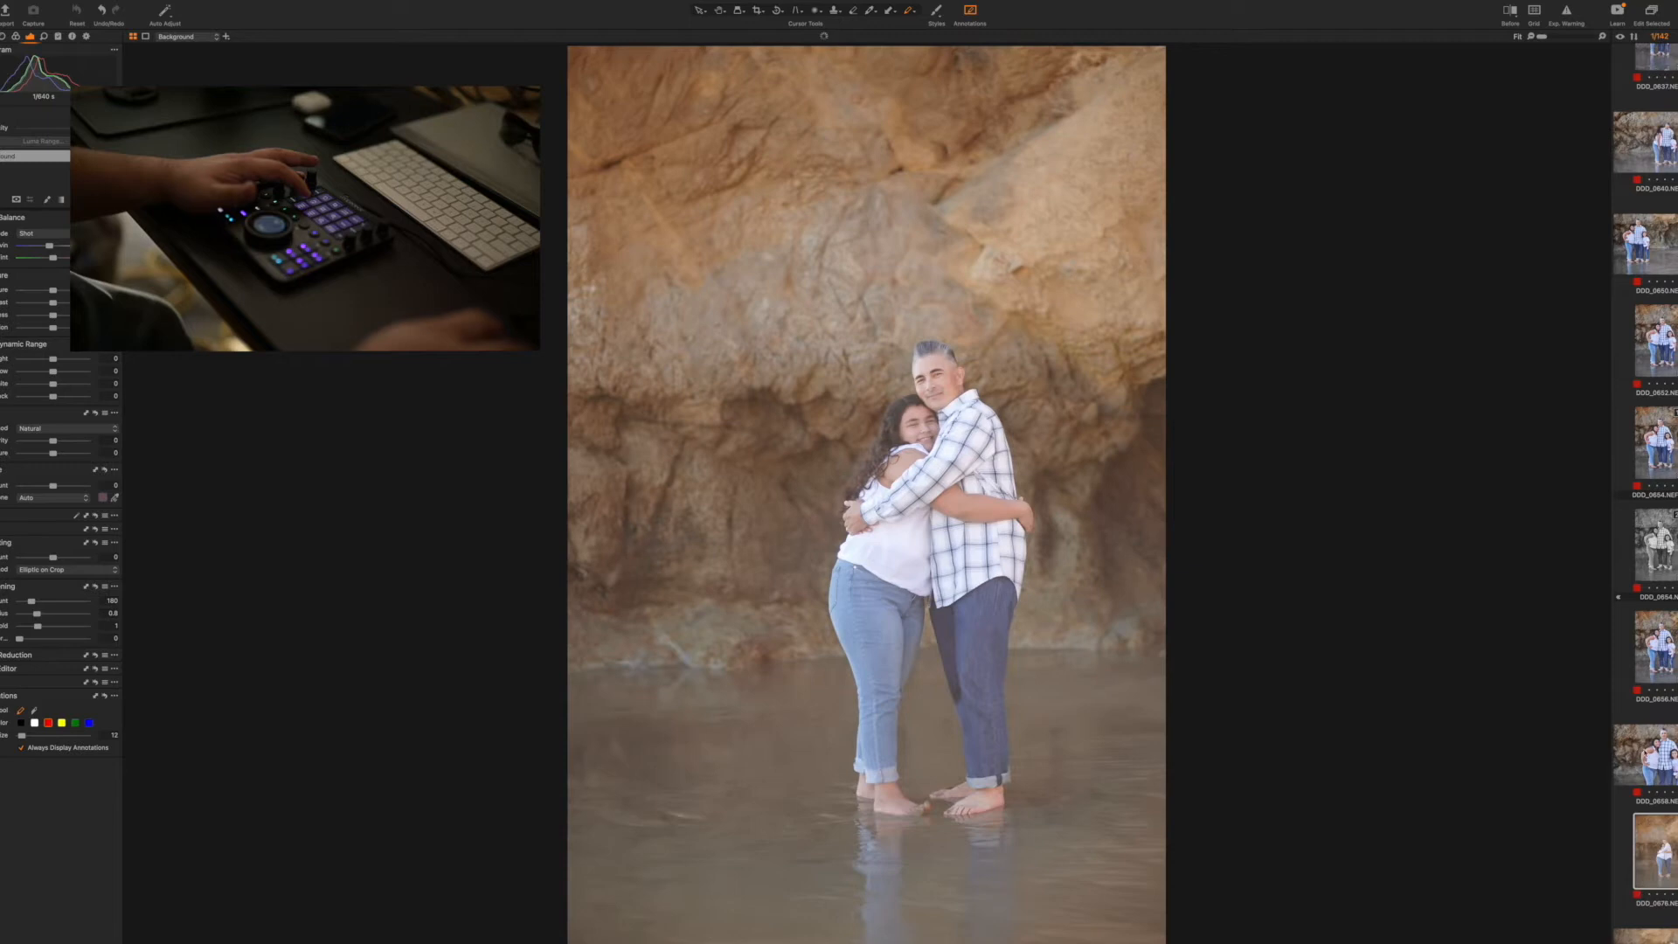
Copy the adjustments from group photo 0654 and apply them to hugging couple photo 0676
left_click(1665, 445)
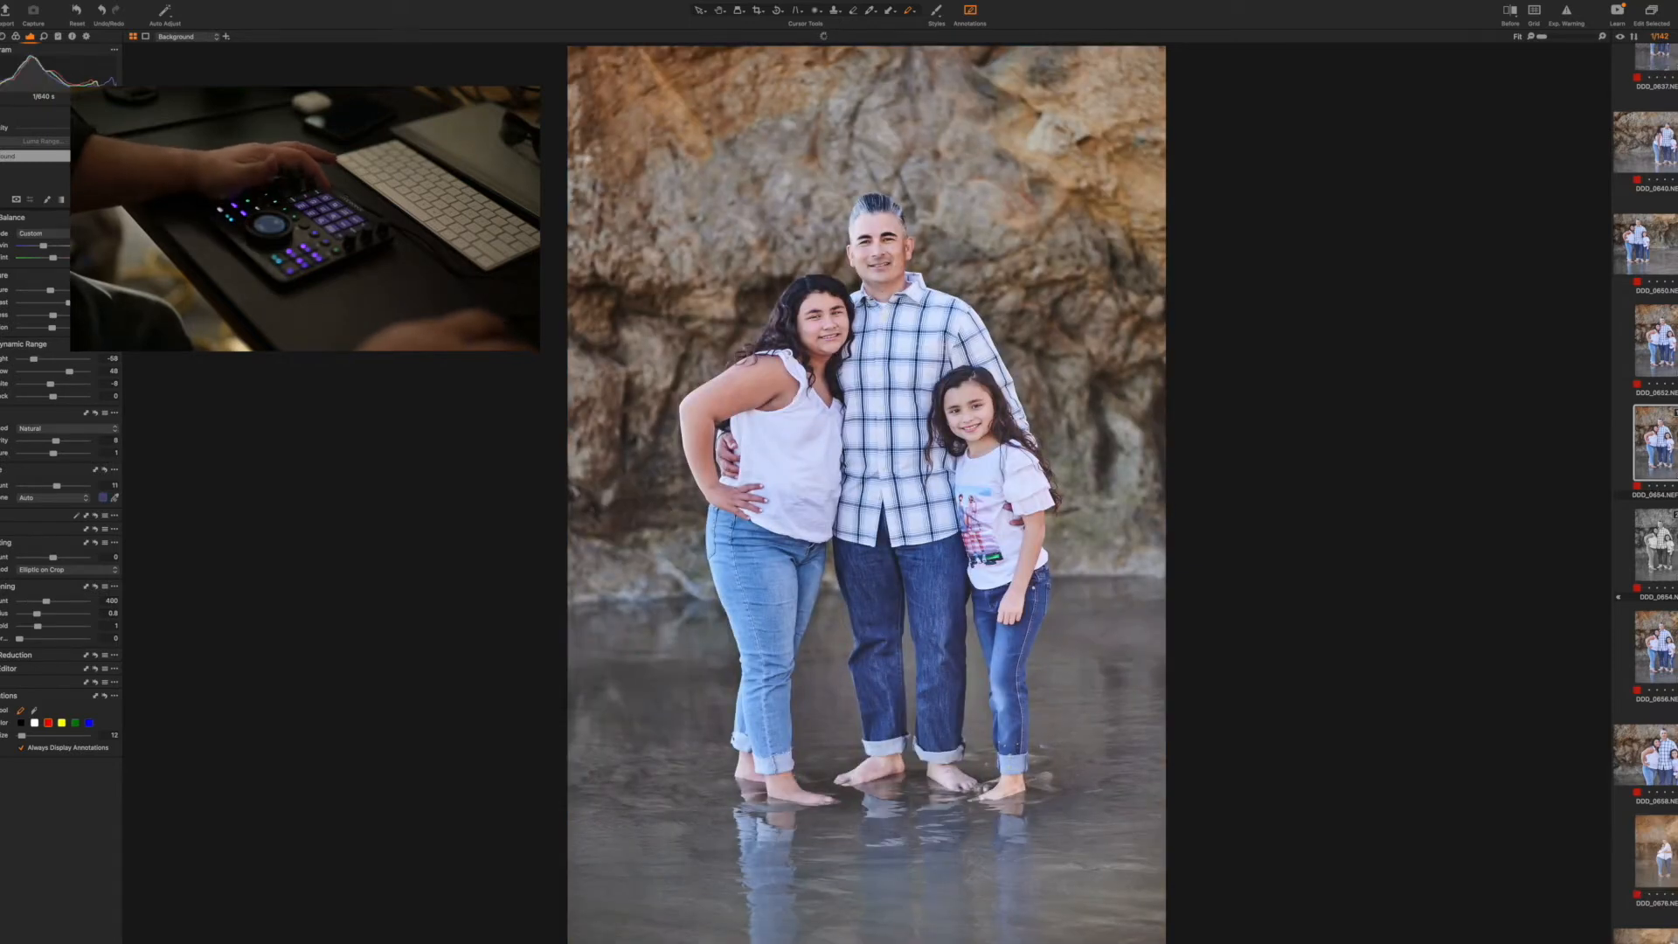
left_click(1672, 836)
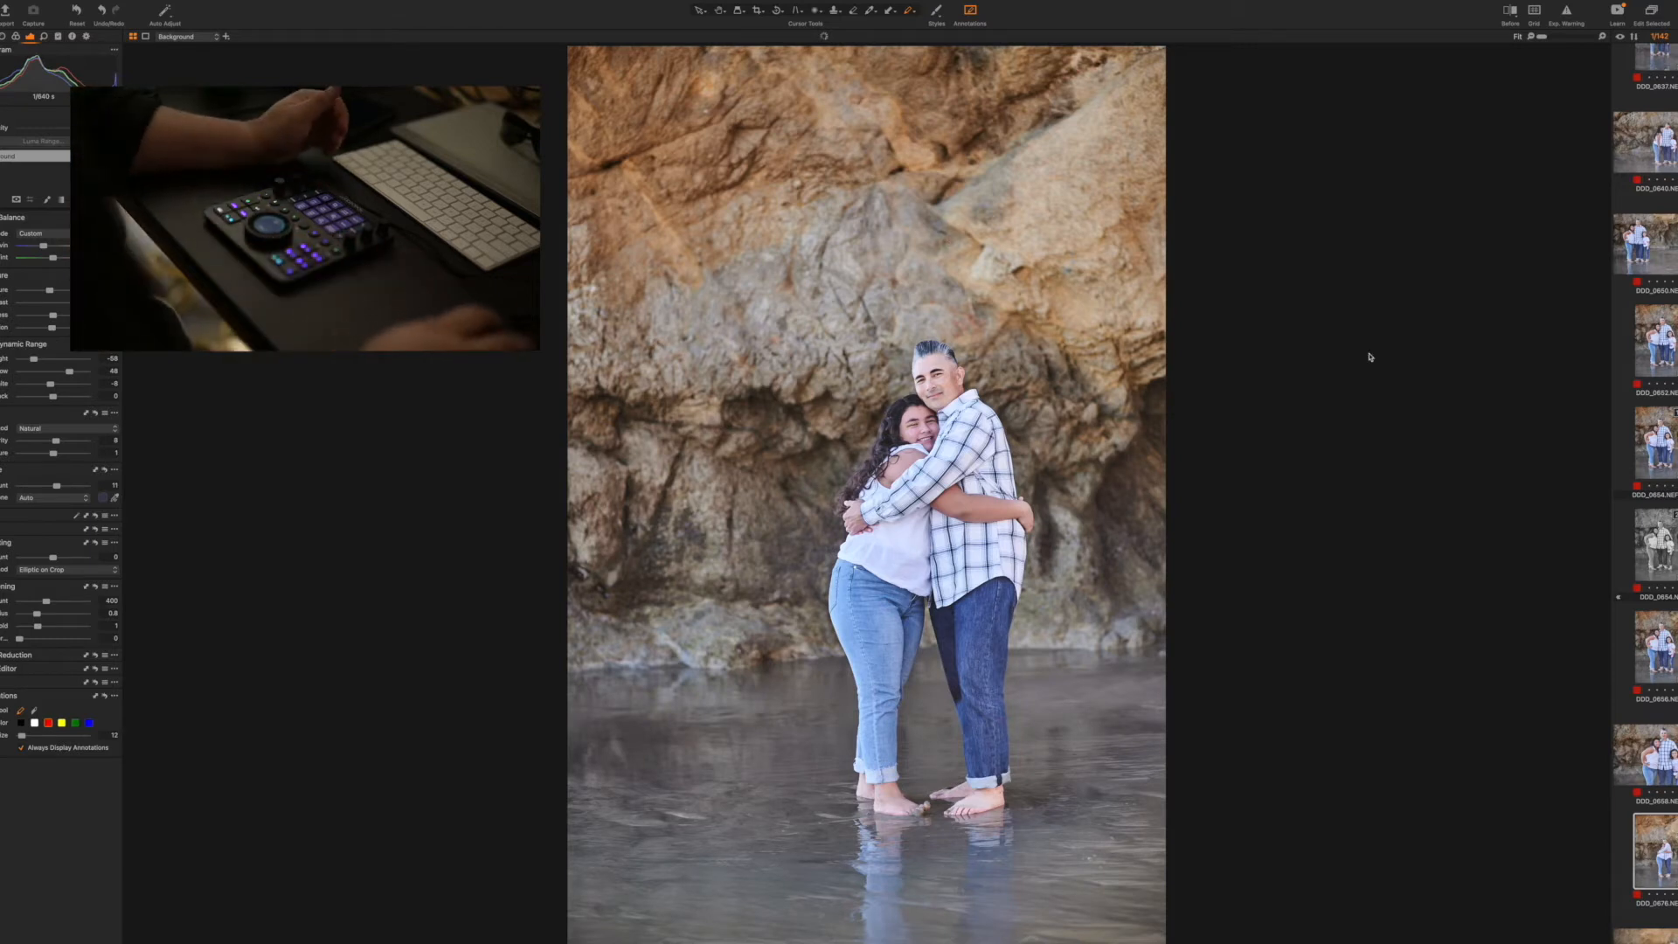
Draw red annotations around both faces and on the rock in couple photo 0679, and undo them
scroll(1659, 852, "down", 3)
left_click(1654, 817)
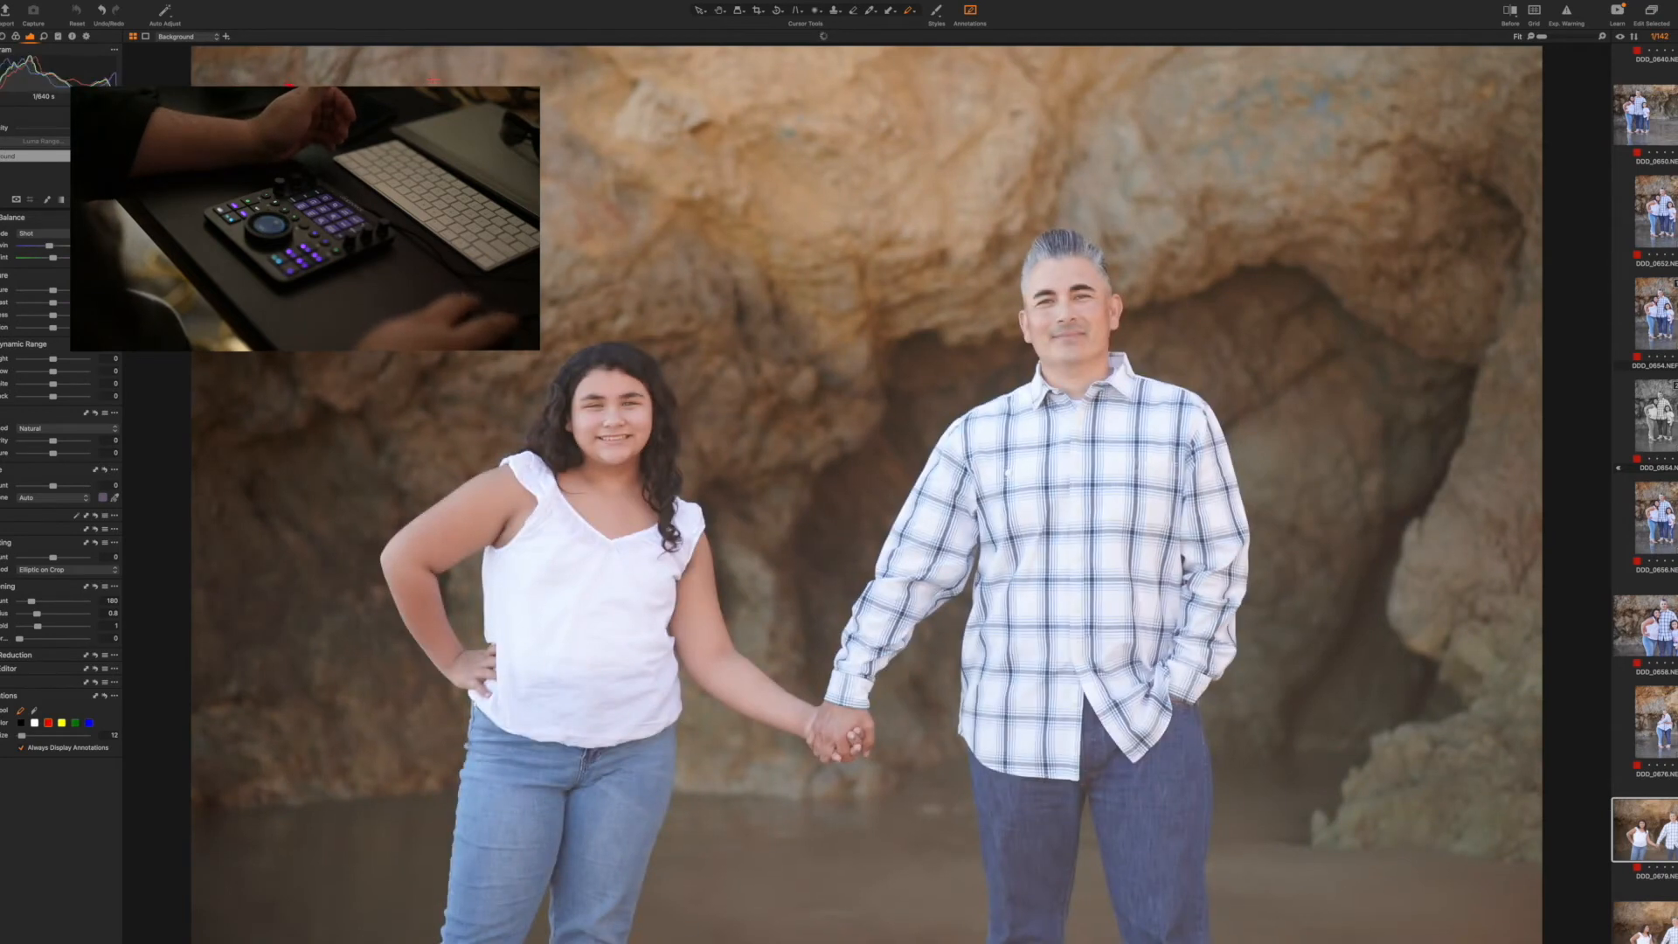
left_click_drag(685, 140, 752, 260)
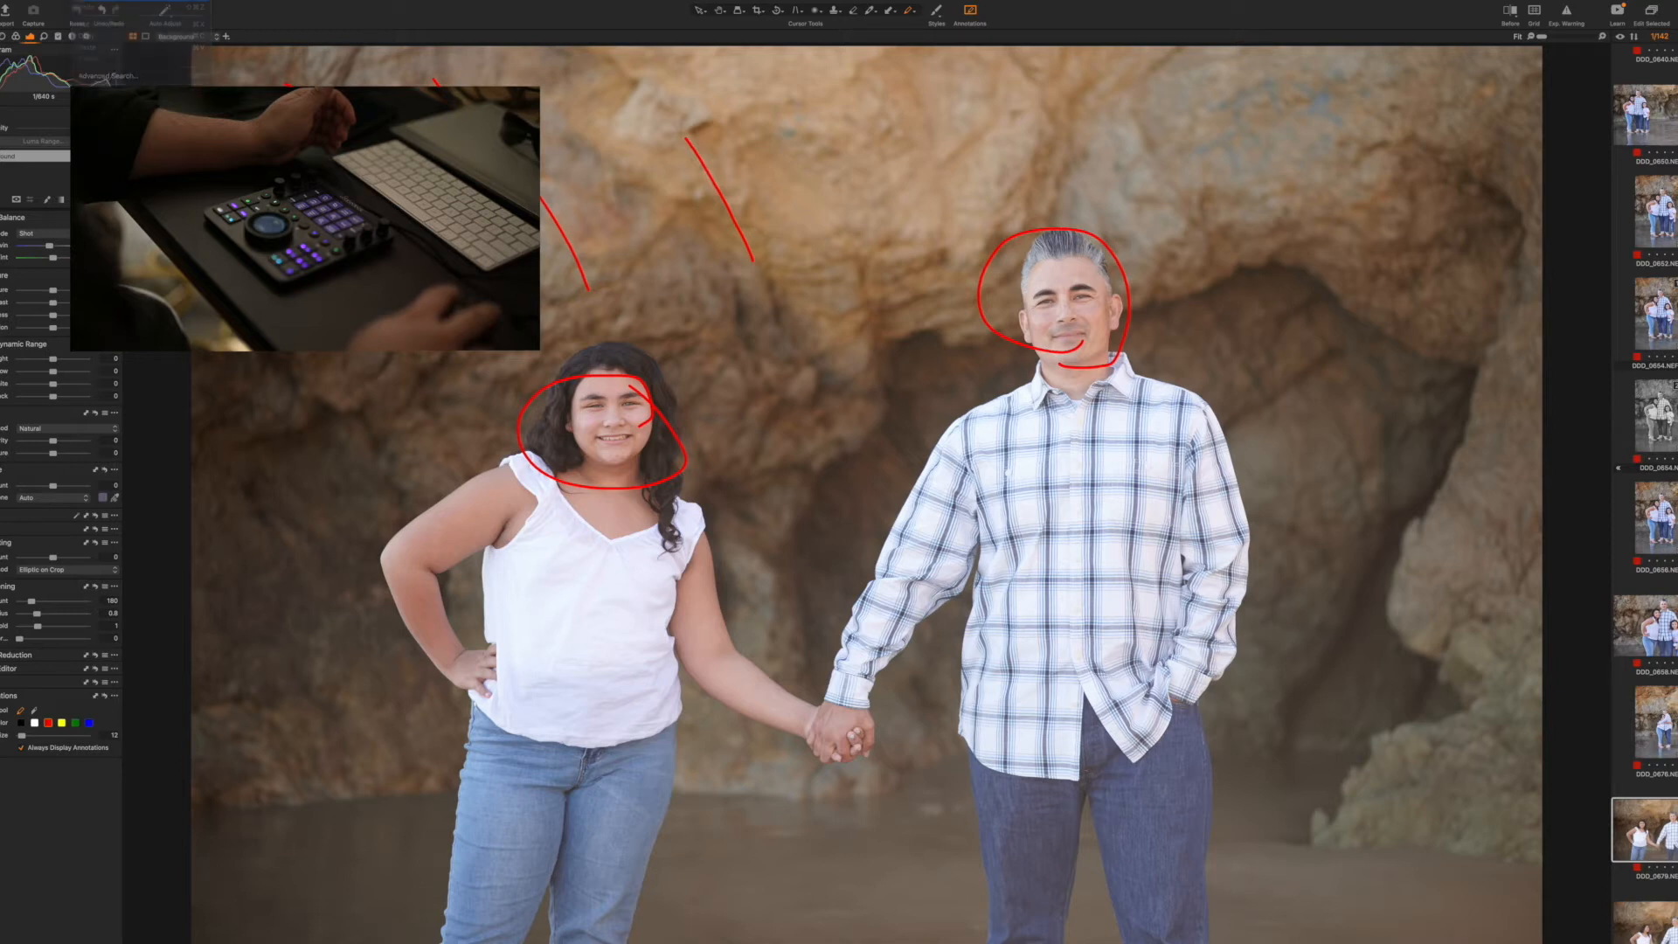
key("ctrl+z")
key("ctrl+z")
key("ctrl+z")
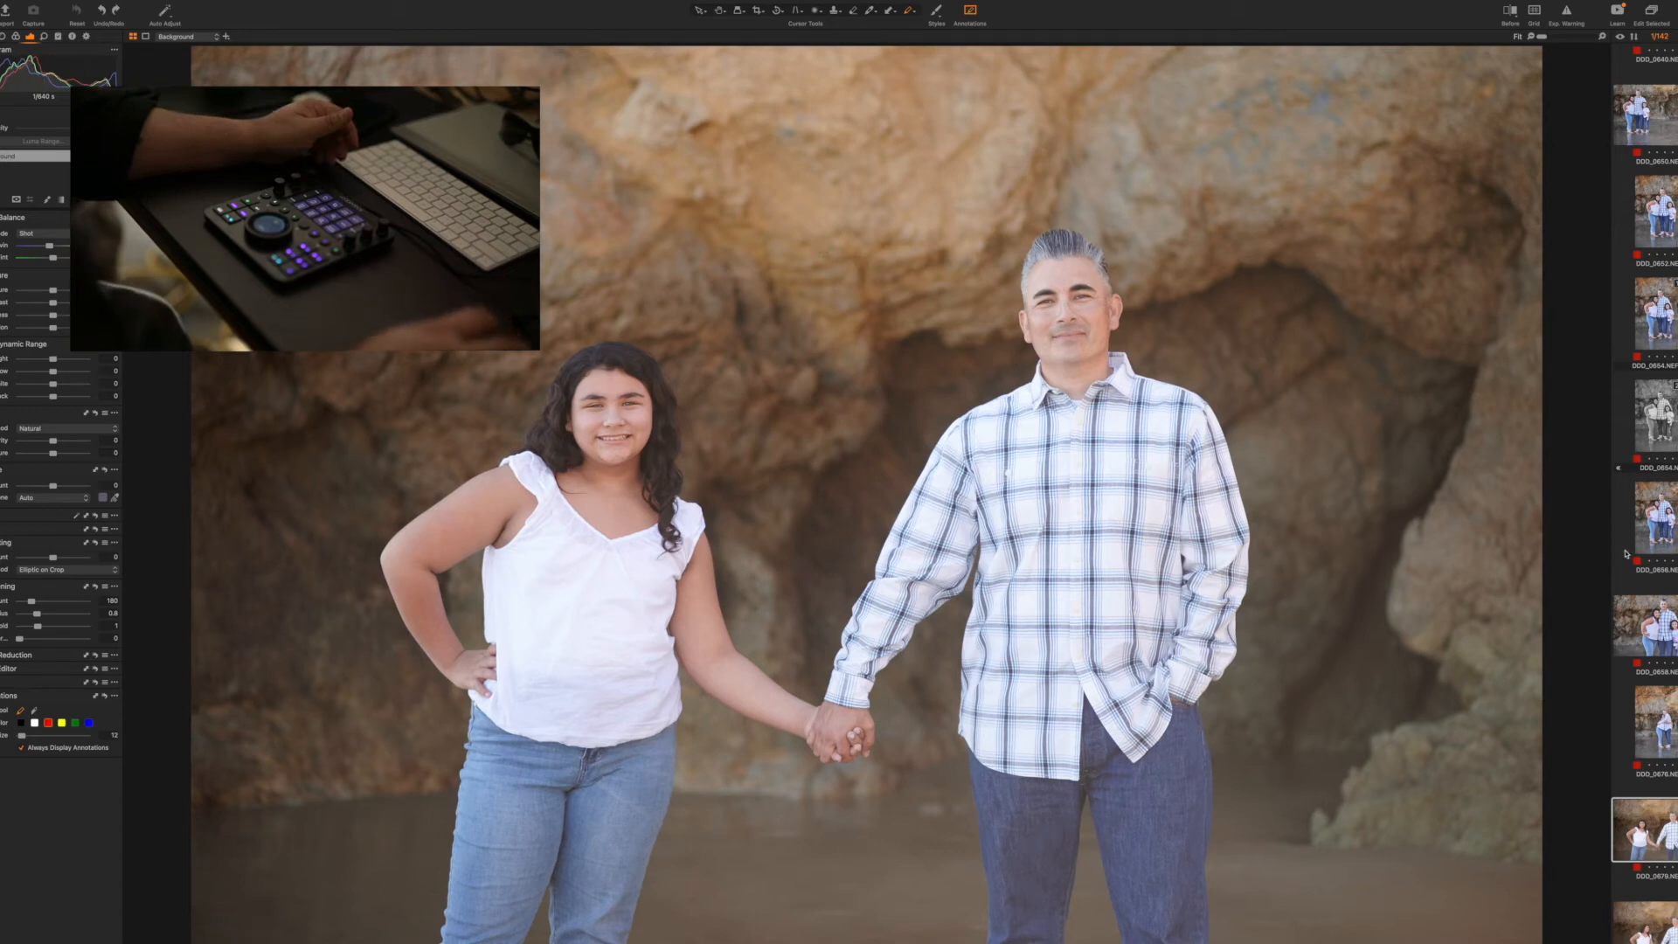
Copy the adjustments from hugging couple photo 0676 and apply them to hand-holding photos 0679 and 0682
left_click(1654, 712)
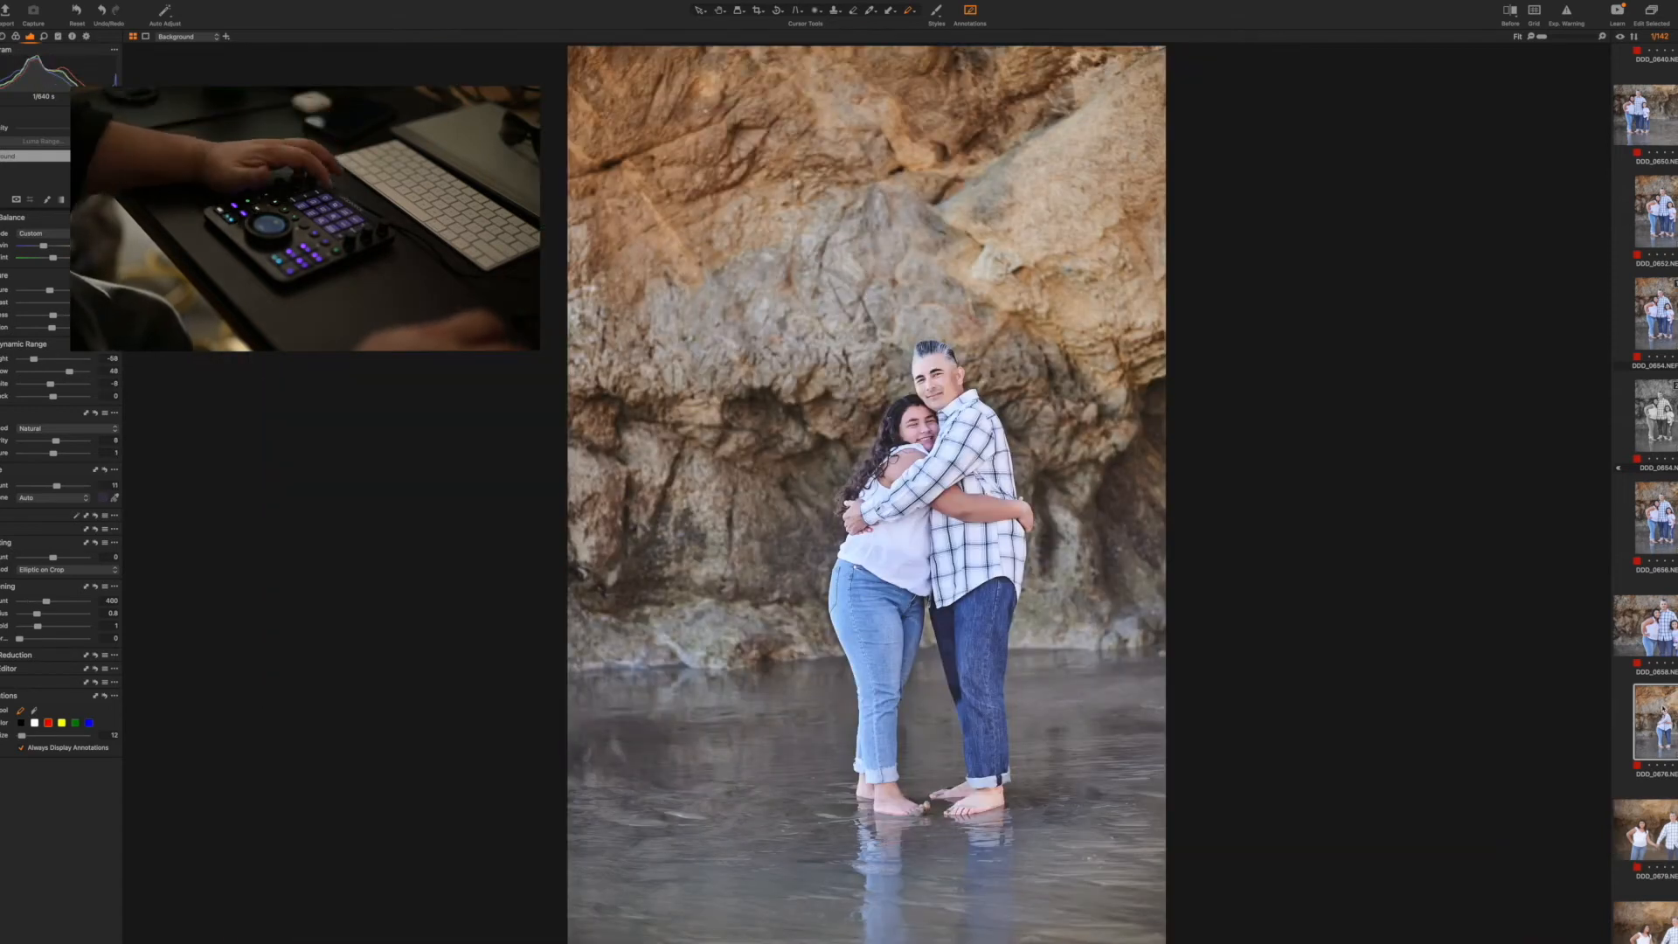
key("Right")
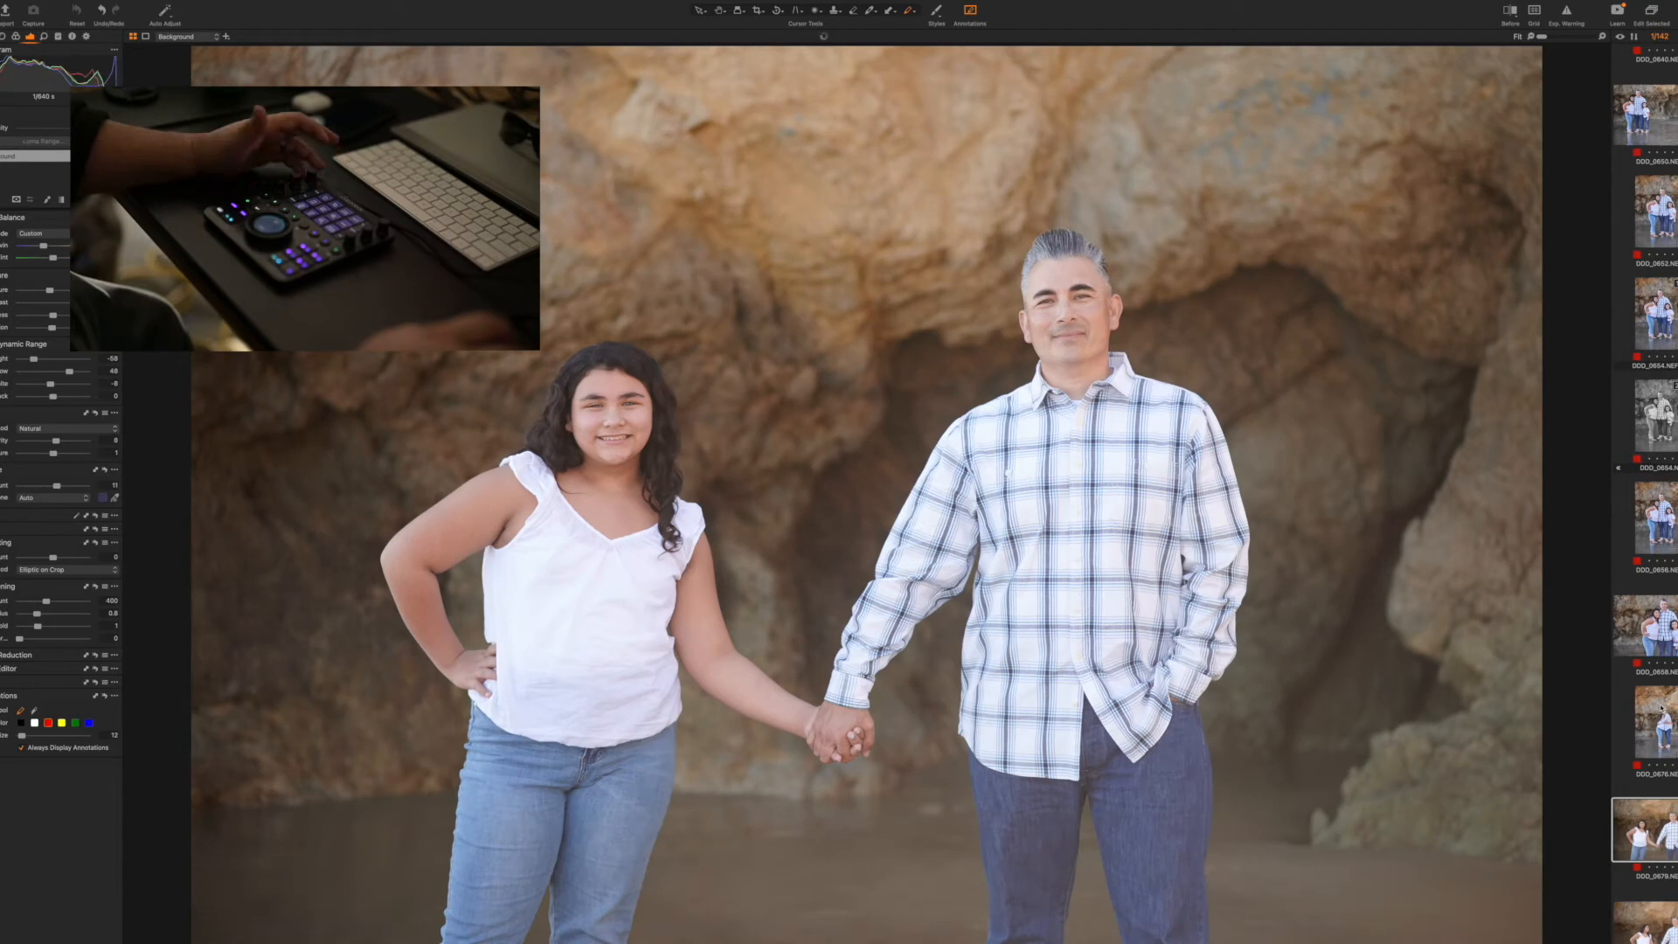
key("shift+super+v")
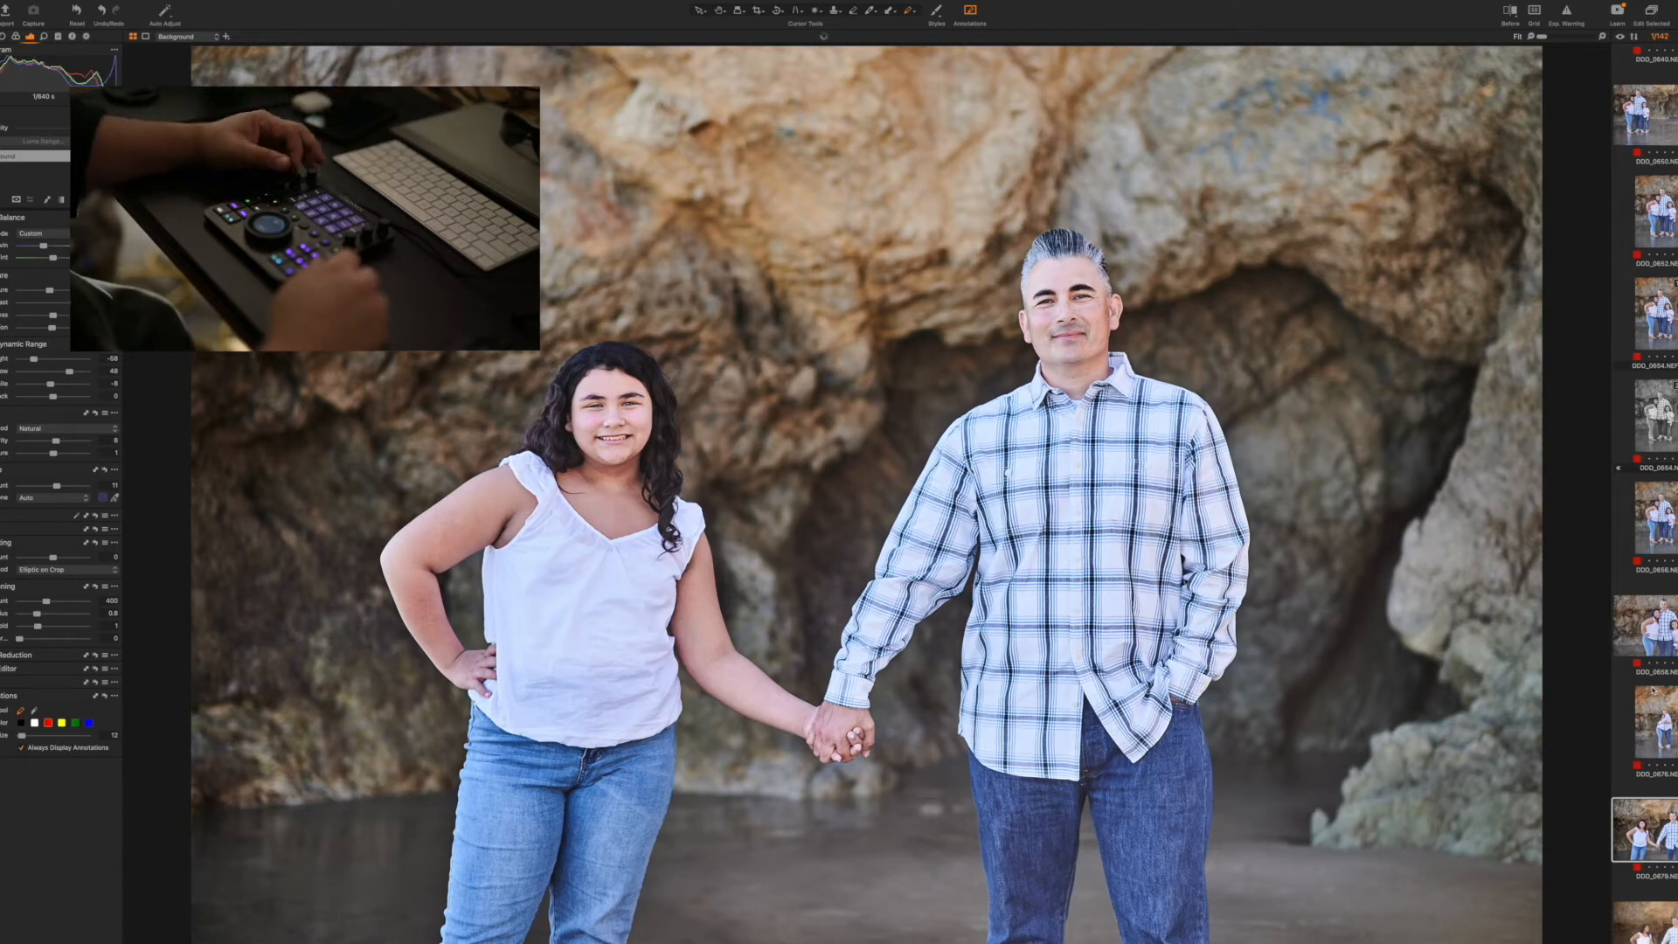
key("Right")
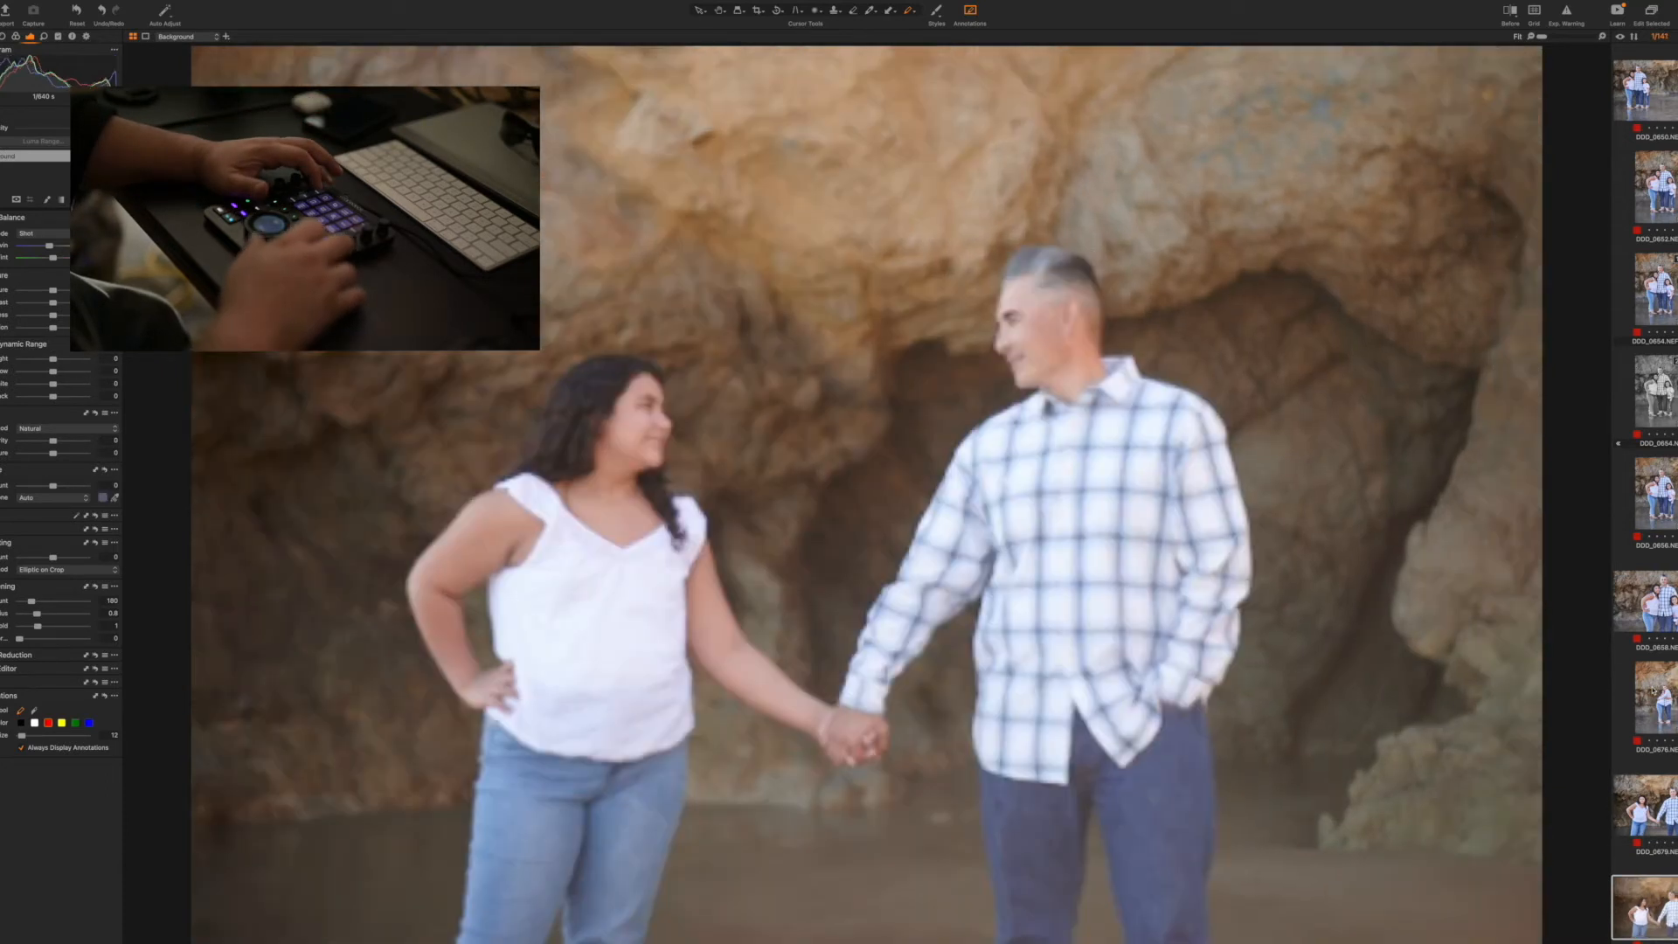
key("Left")
key("Right")
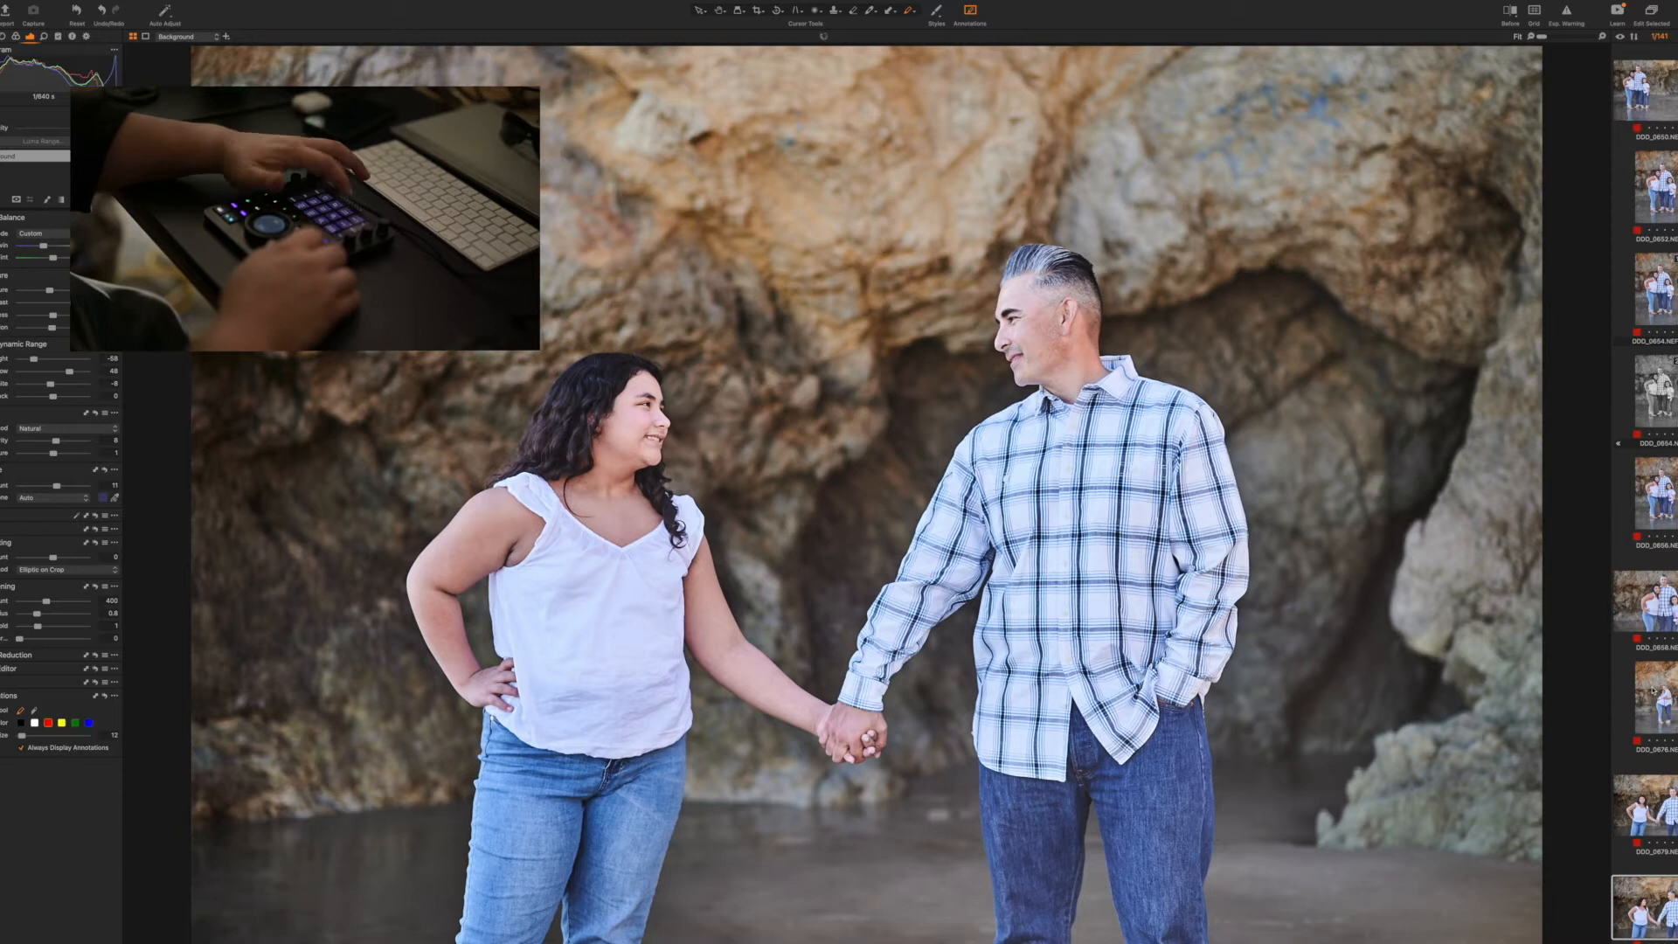
Duplicate couple photo 0682 and convert the copy to black and white with the built-in Color - Default preset
key("Right")
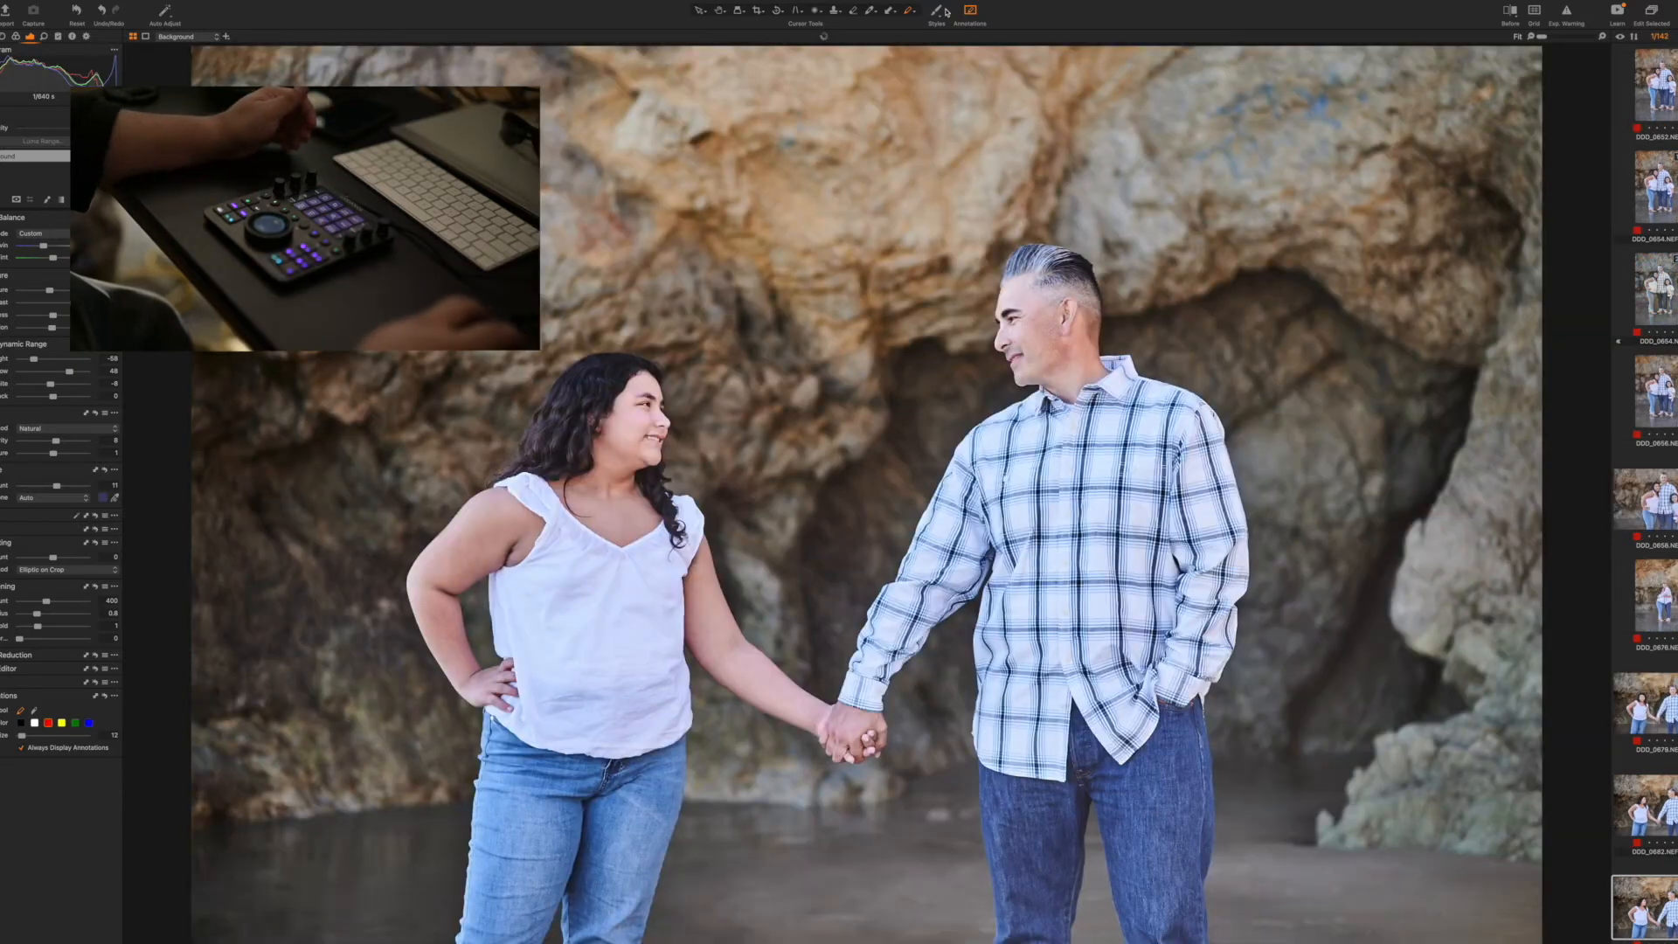
left_click(938, 12)
mouse_move(988, 60)
mouse_move(1075, 60)
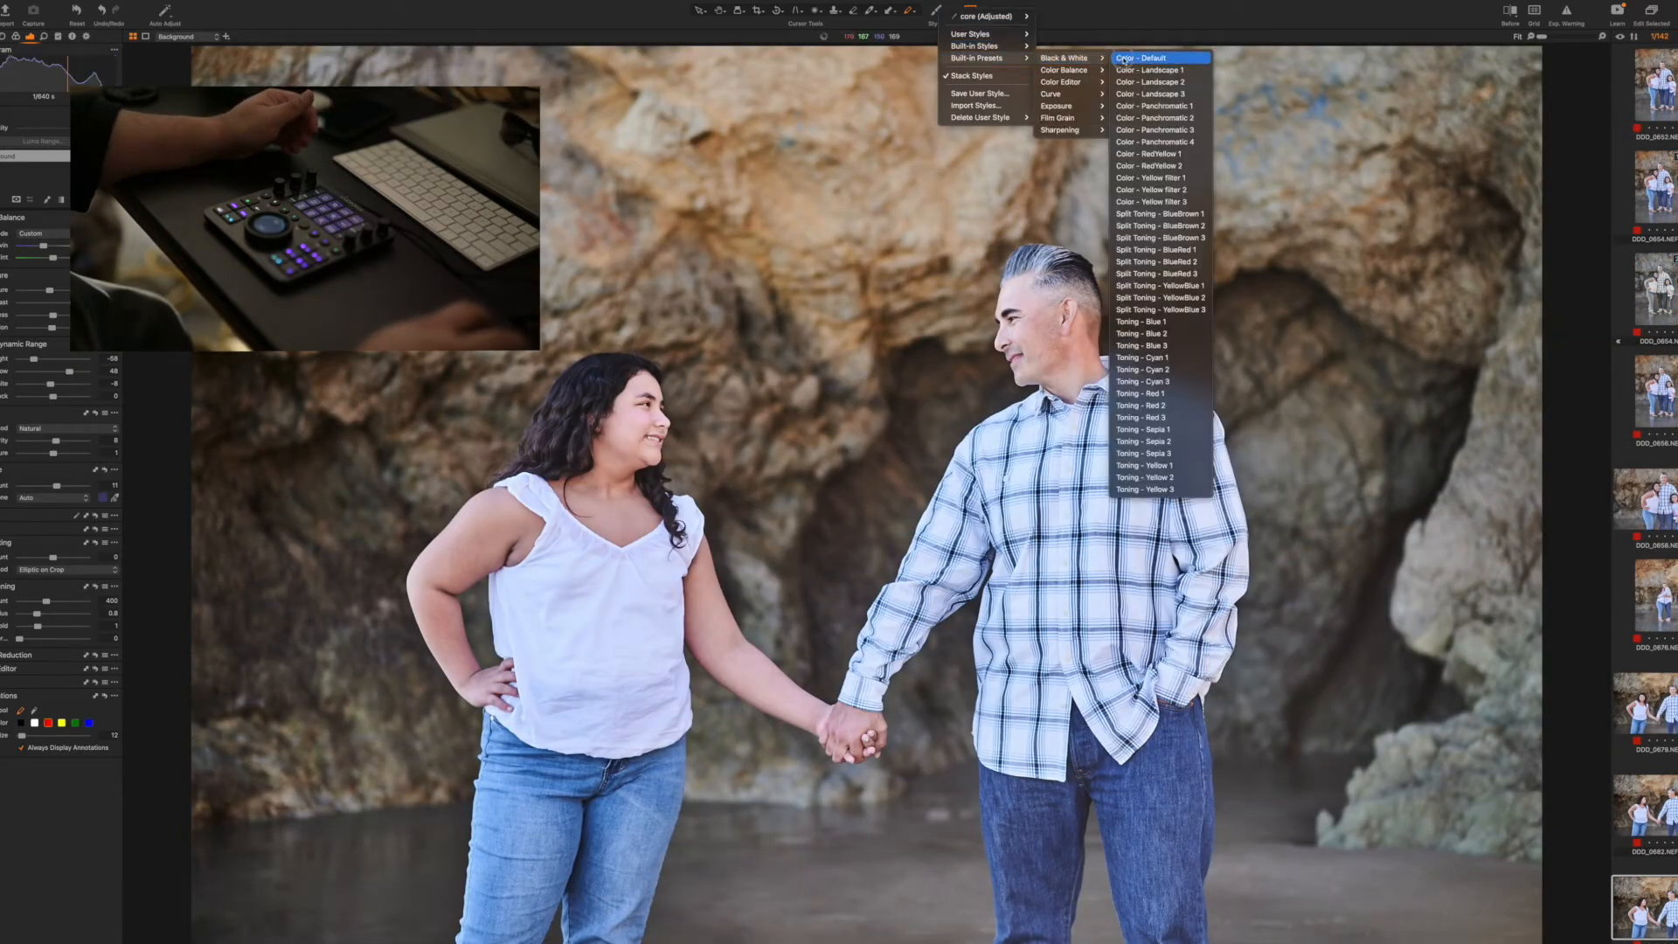
left_click(1129, 58)
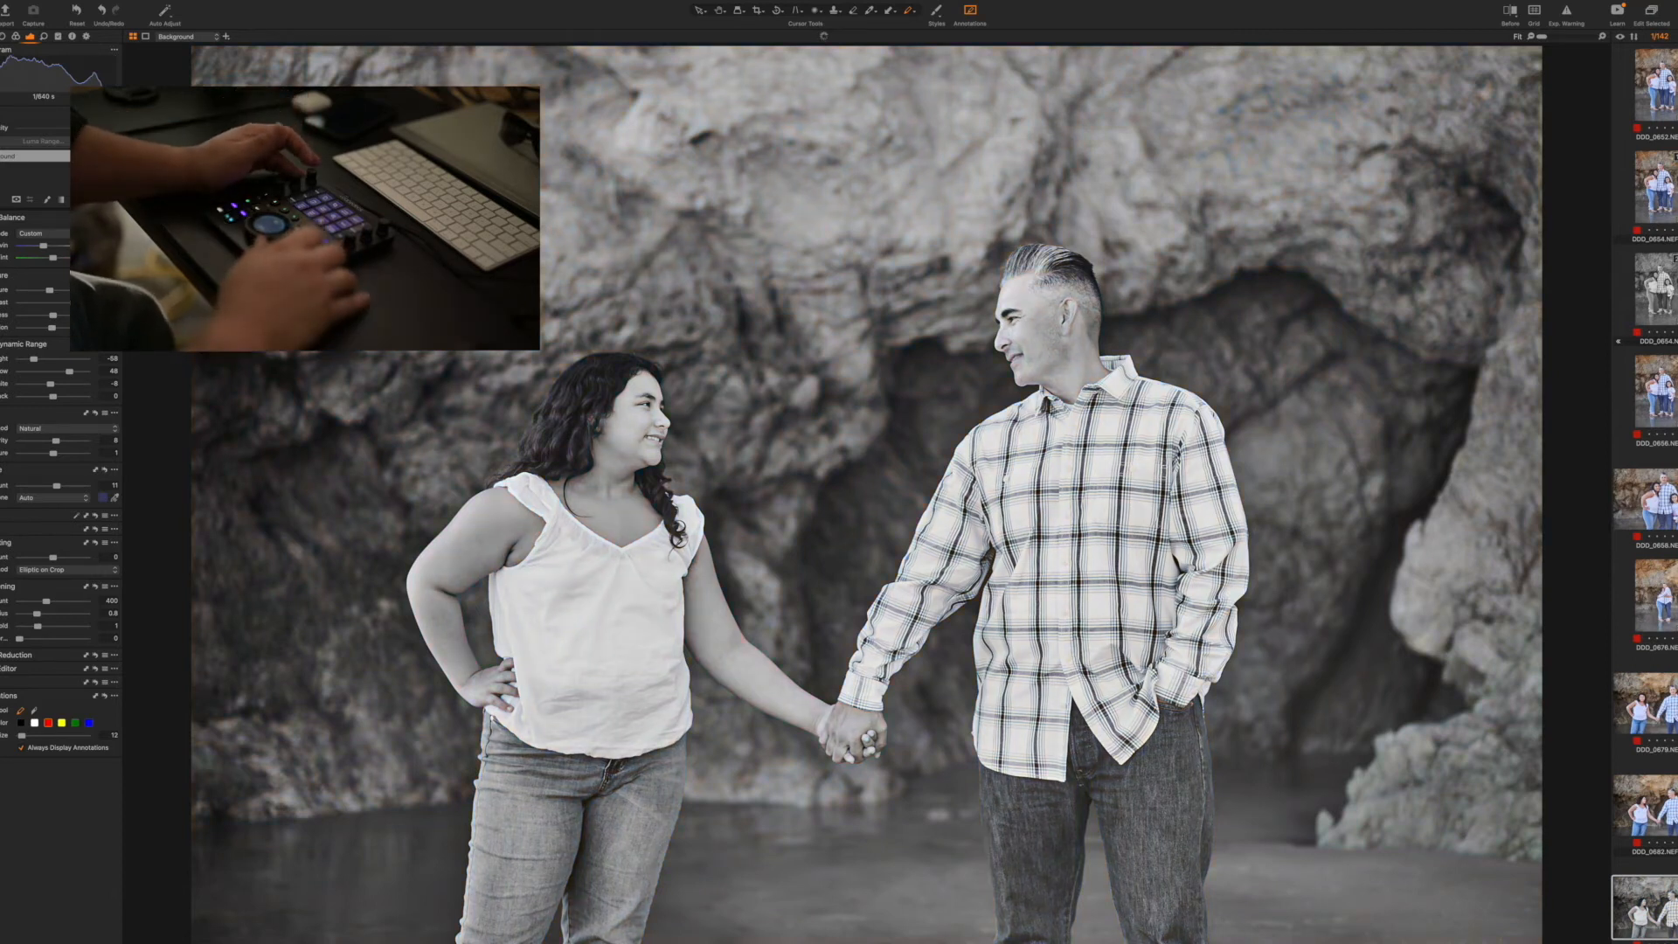
Remove the tightly framed vertical couple shot that follows the black-and-white photo
key("Right")
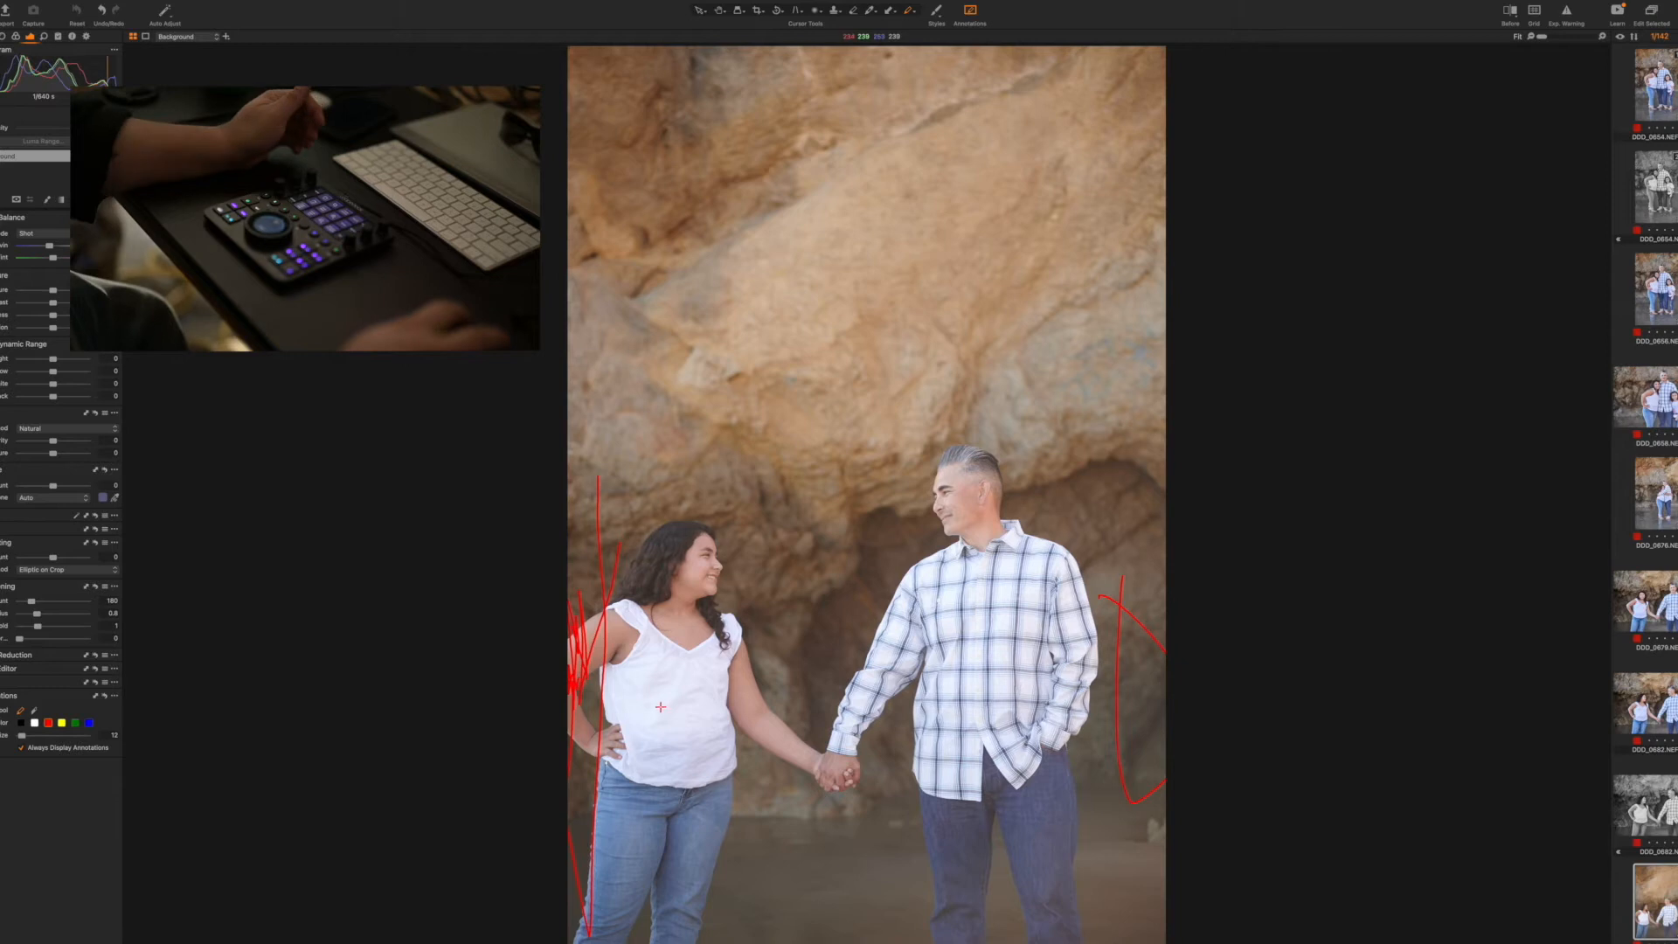
key("Delete")
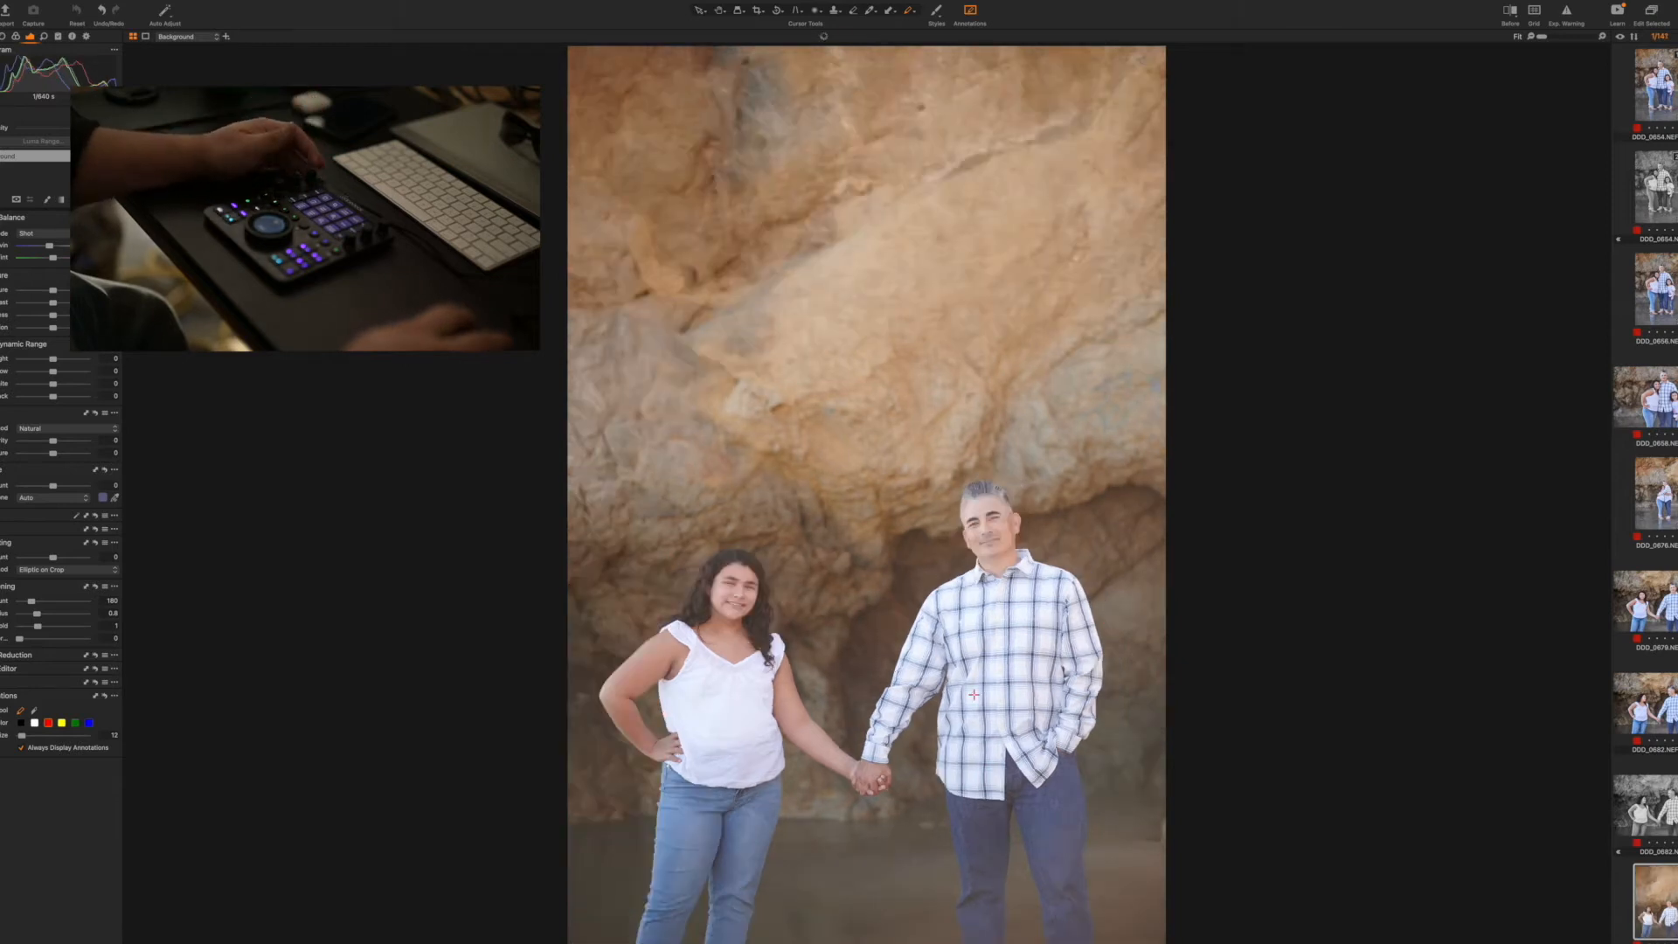
Draw red annotations beside the pair in the vertical shot where both face the camera, and undo them
left_click_drag(1128, 608, 1152, 725)
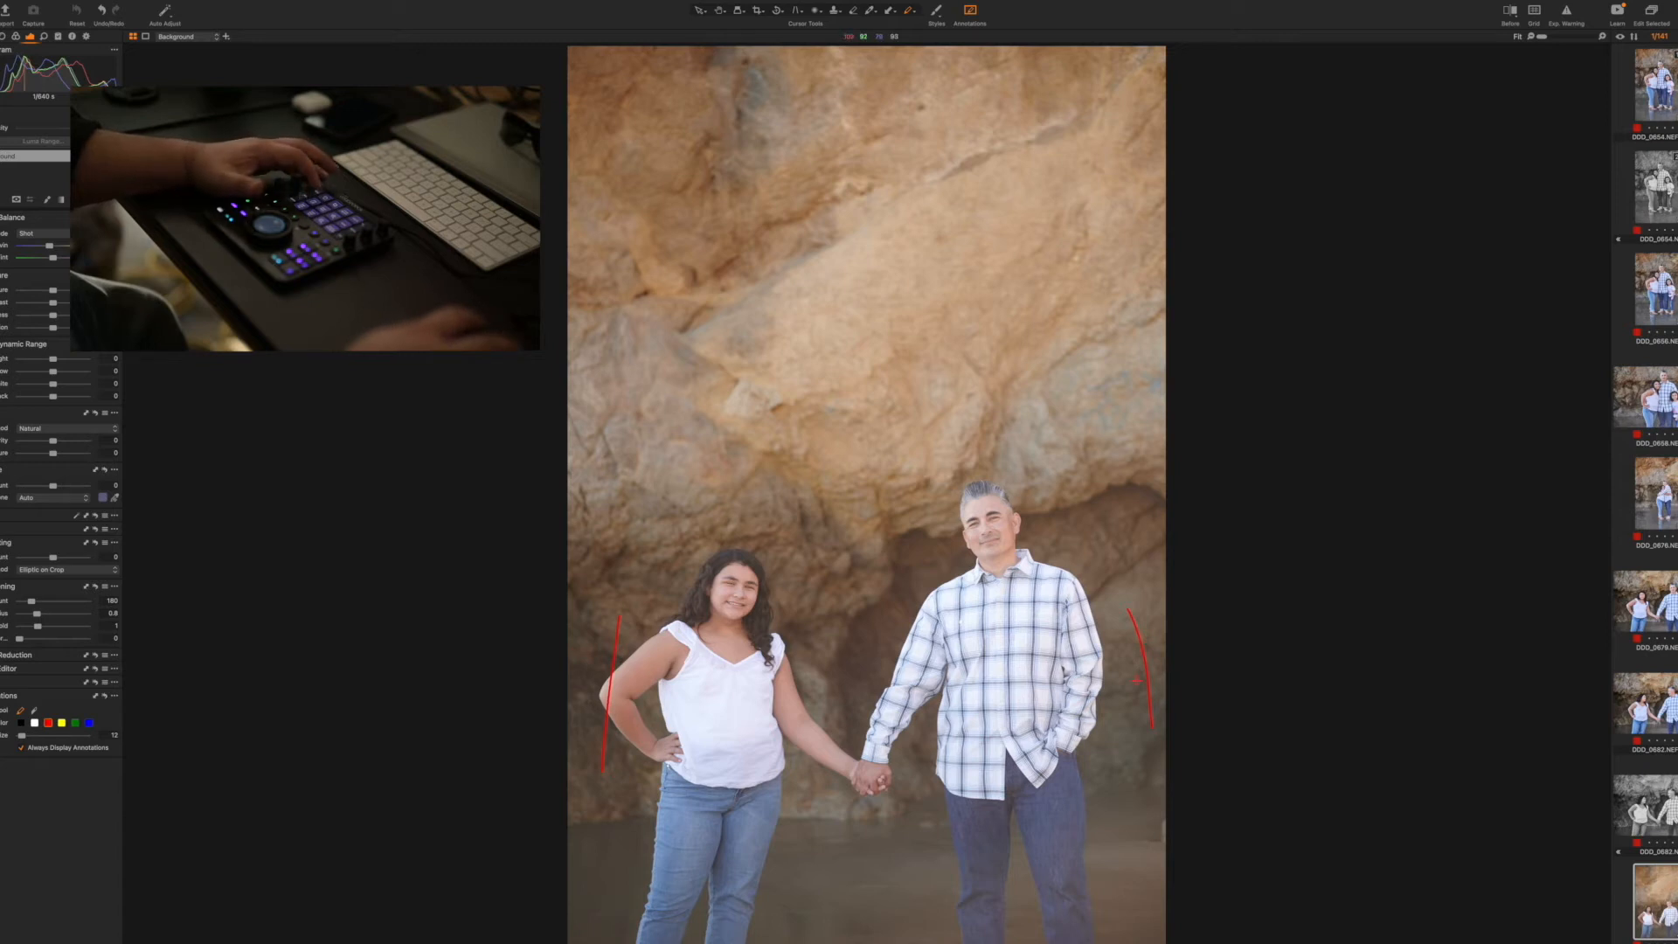
key("super+z")
key("super+z")
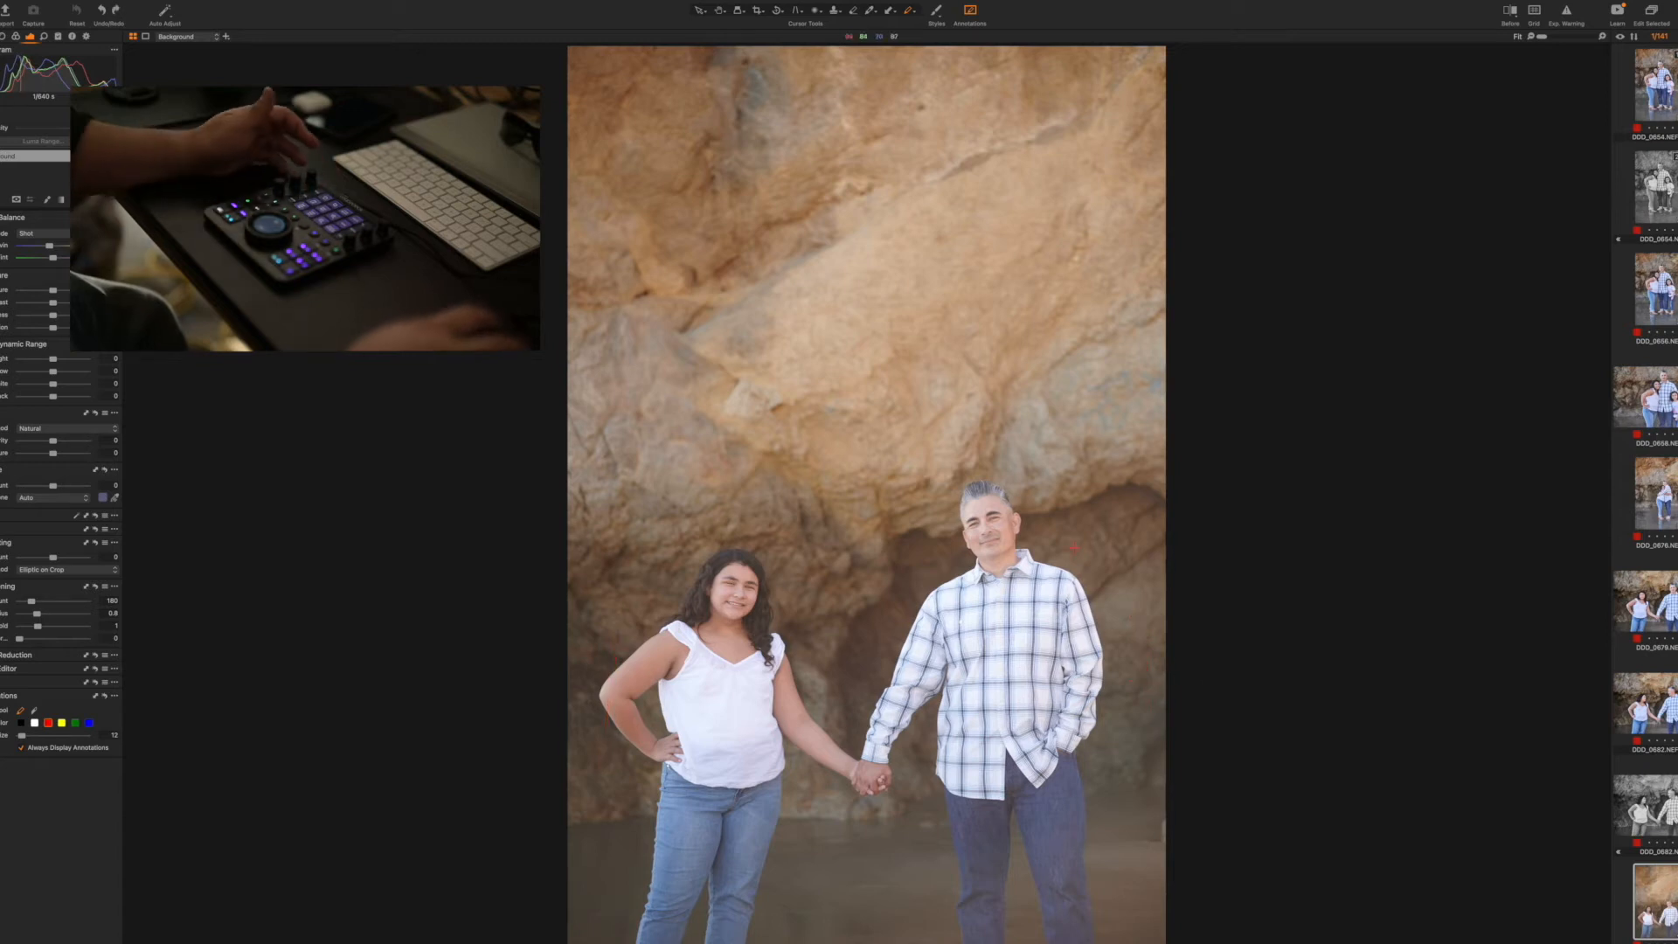
Copy the adjustments from couple photo 0679 and remove the tightly framed vertical shot of the pair facing the camera
left_click(1648, 601)
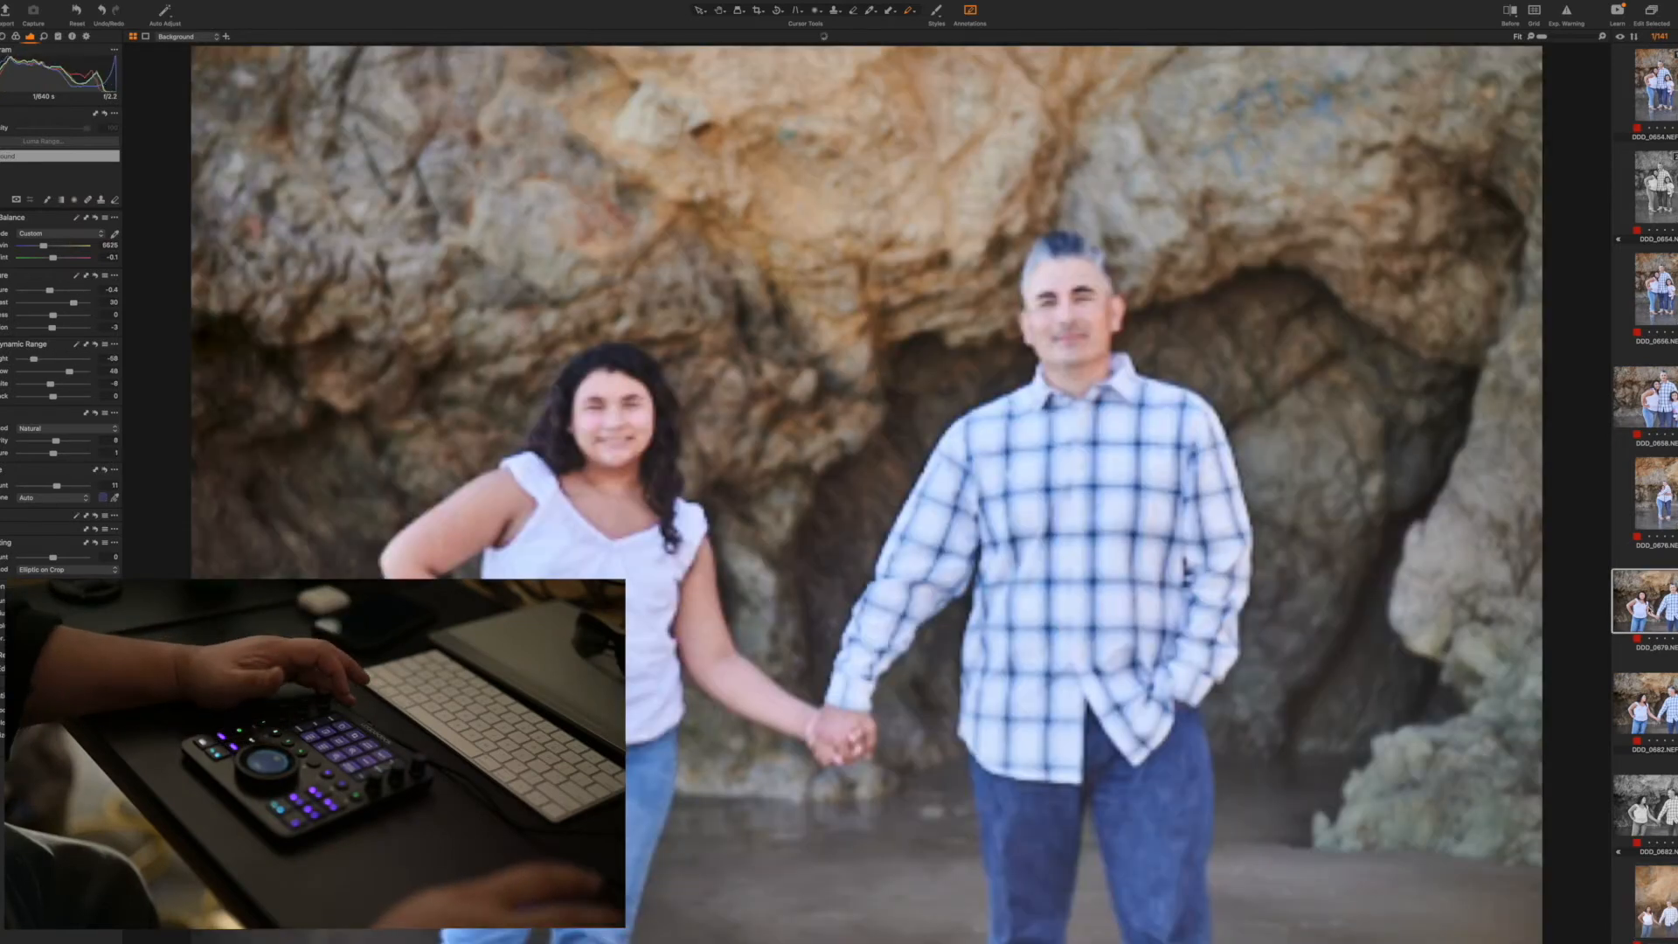
key("Down")
key("Down")
key("Down")
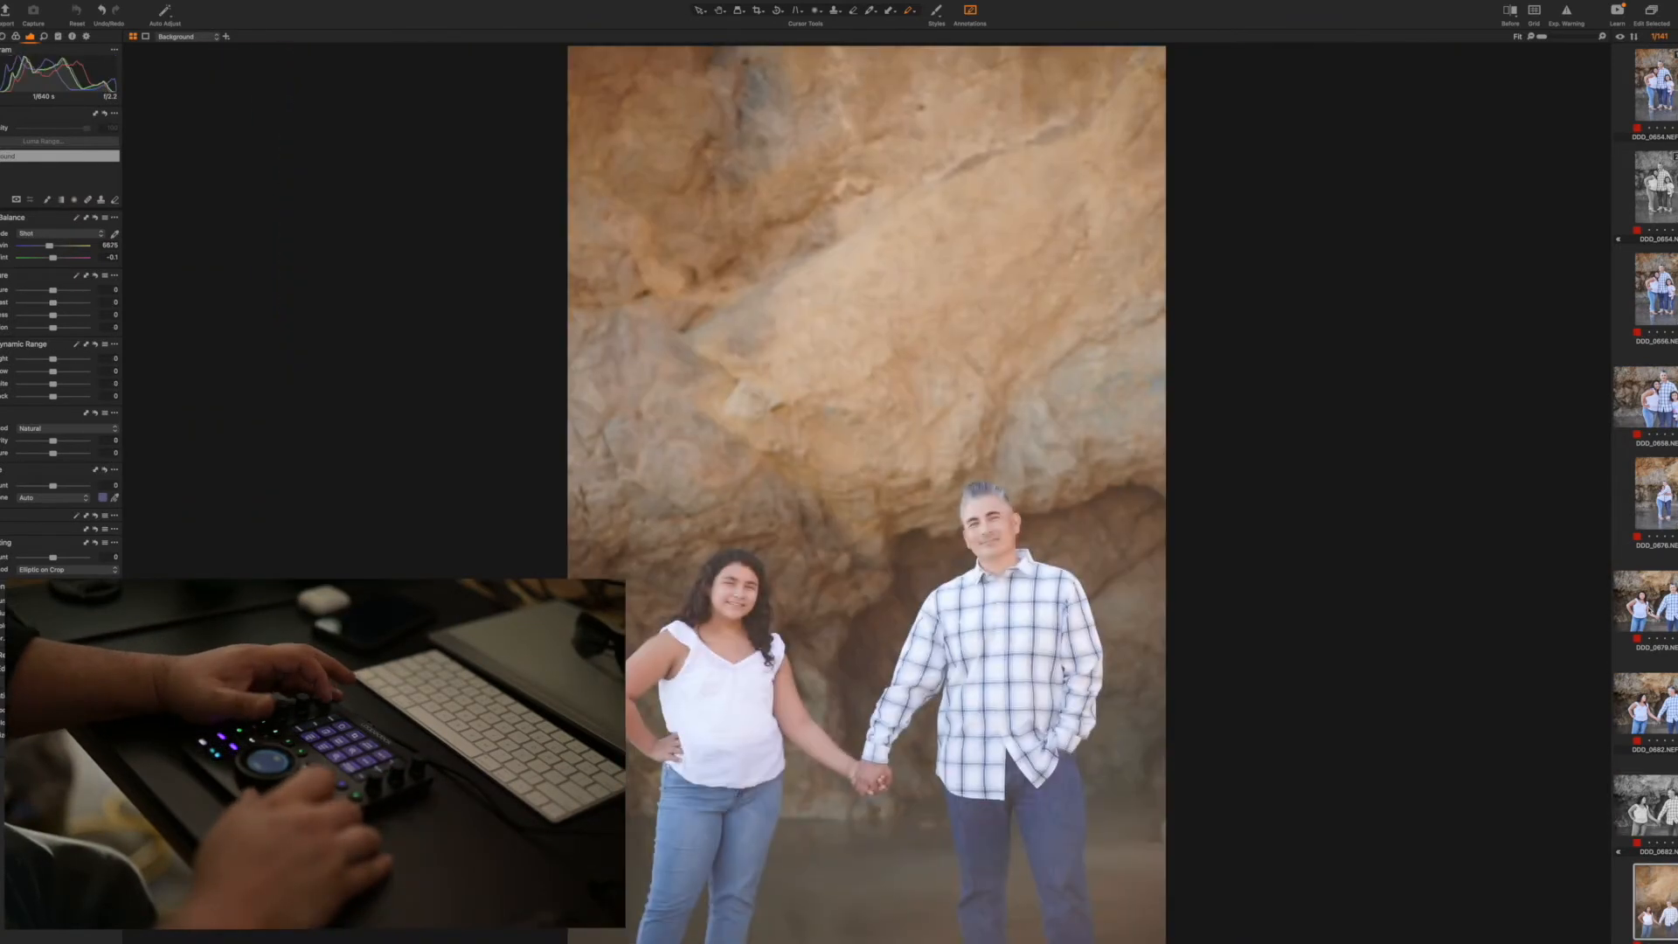
key("minus")
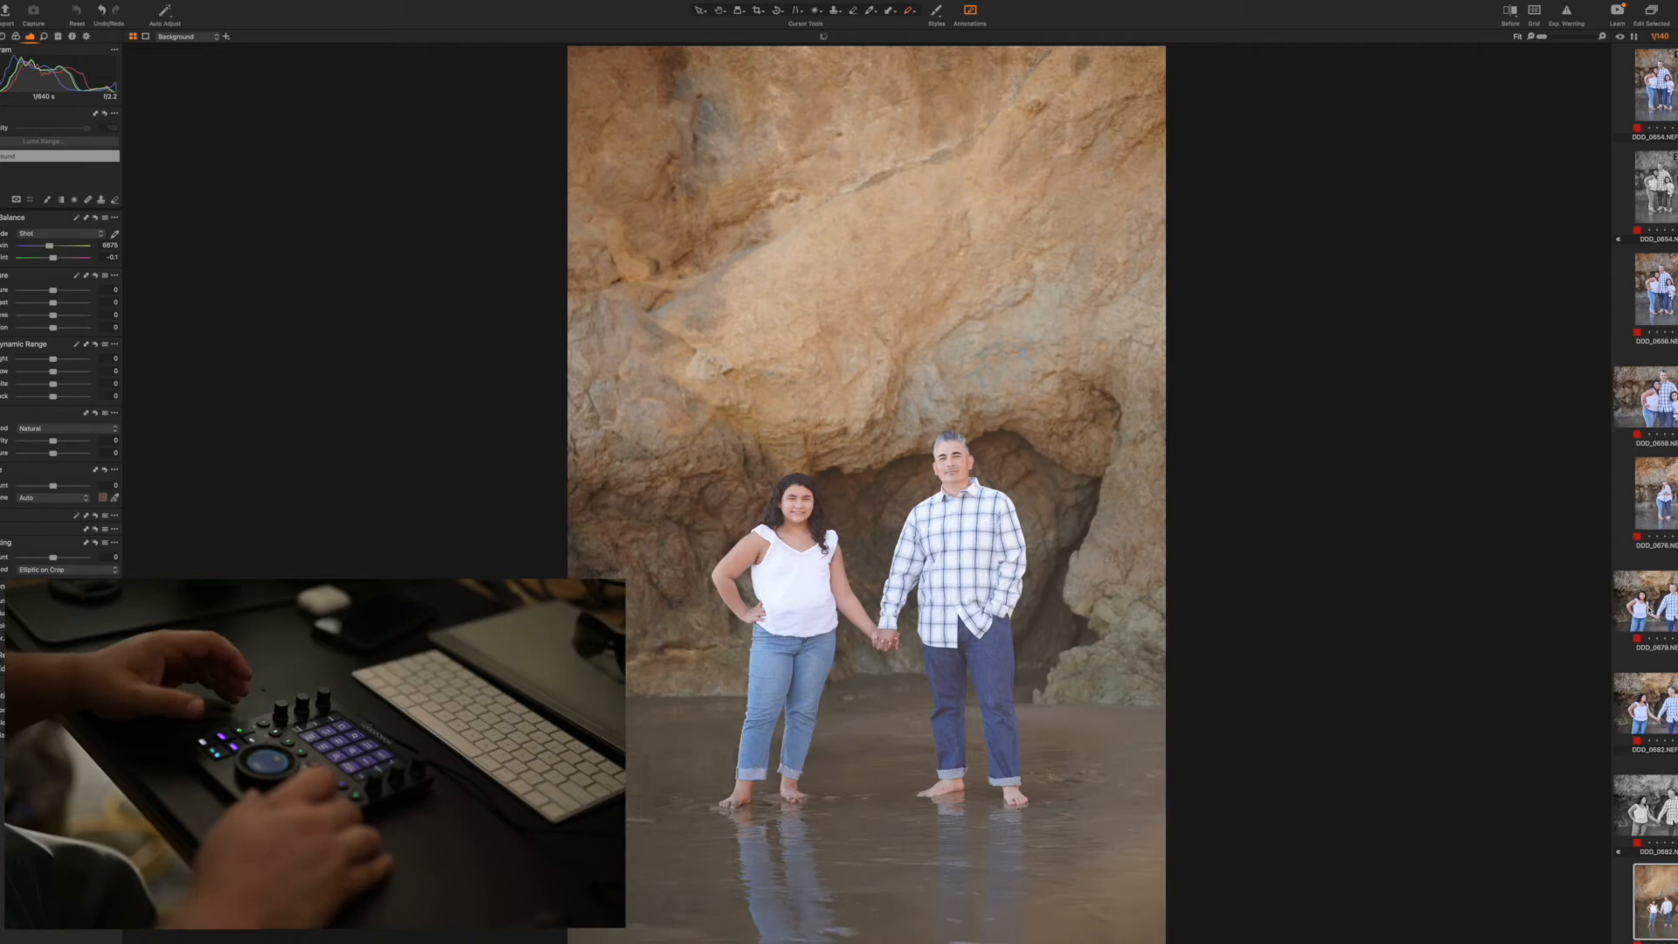
Restore the removed vertical shot of the pair facing the camera and apply the copied adjustments to it
key("super+z")
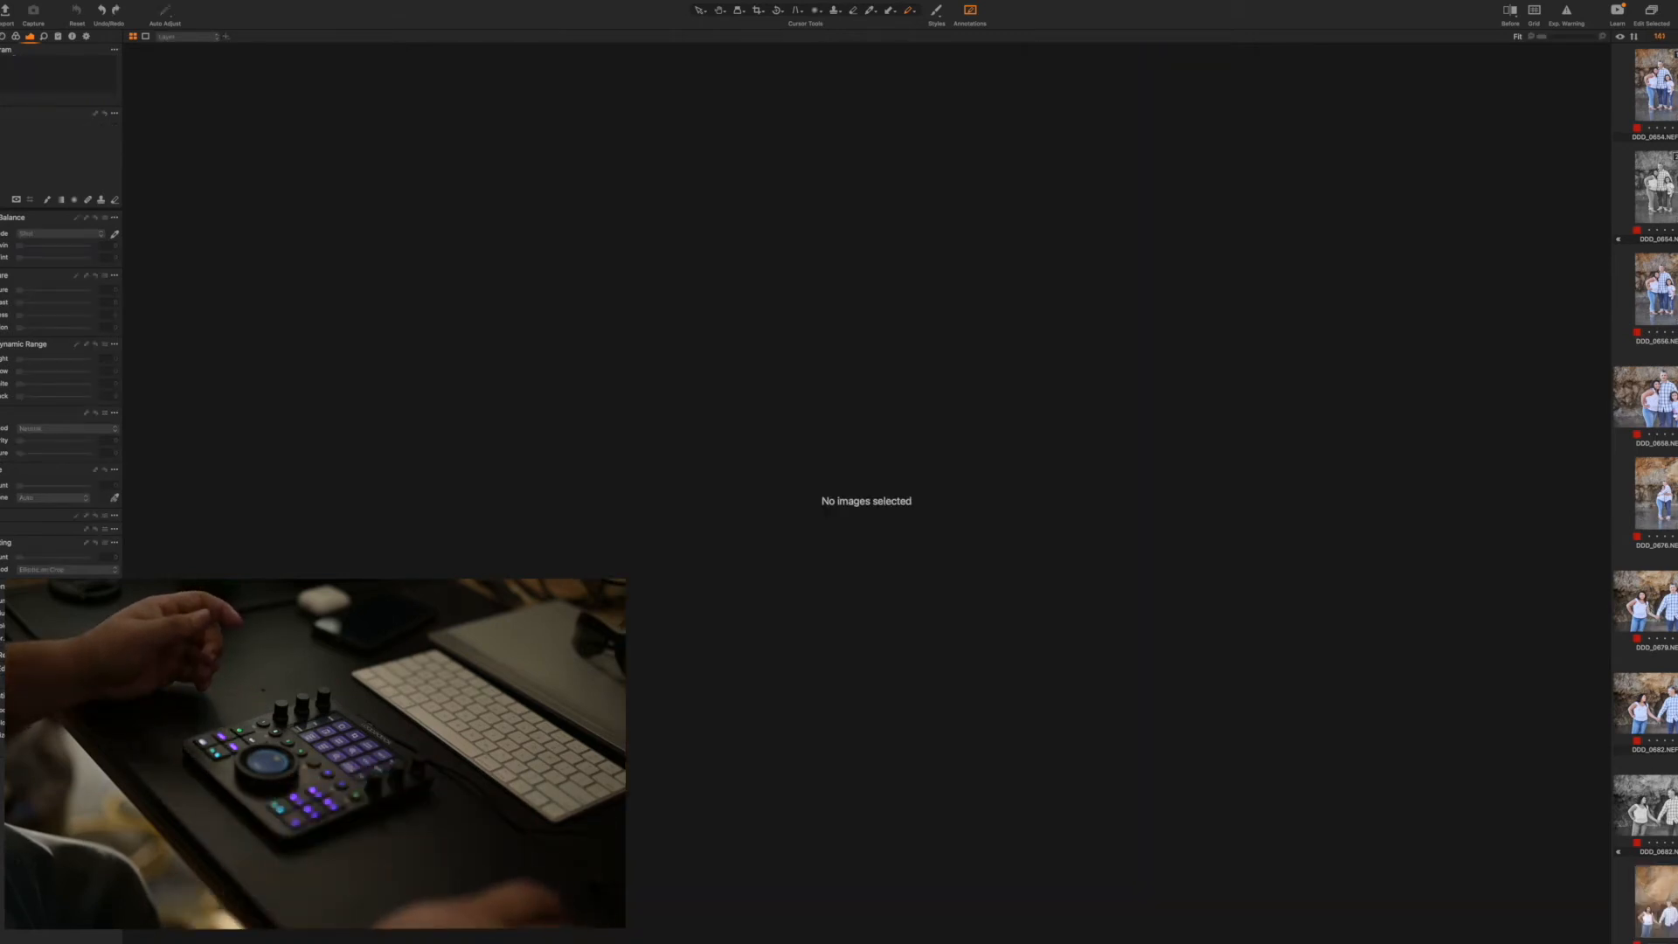
left_click(1667, 919)
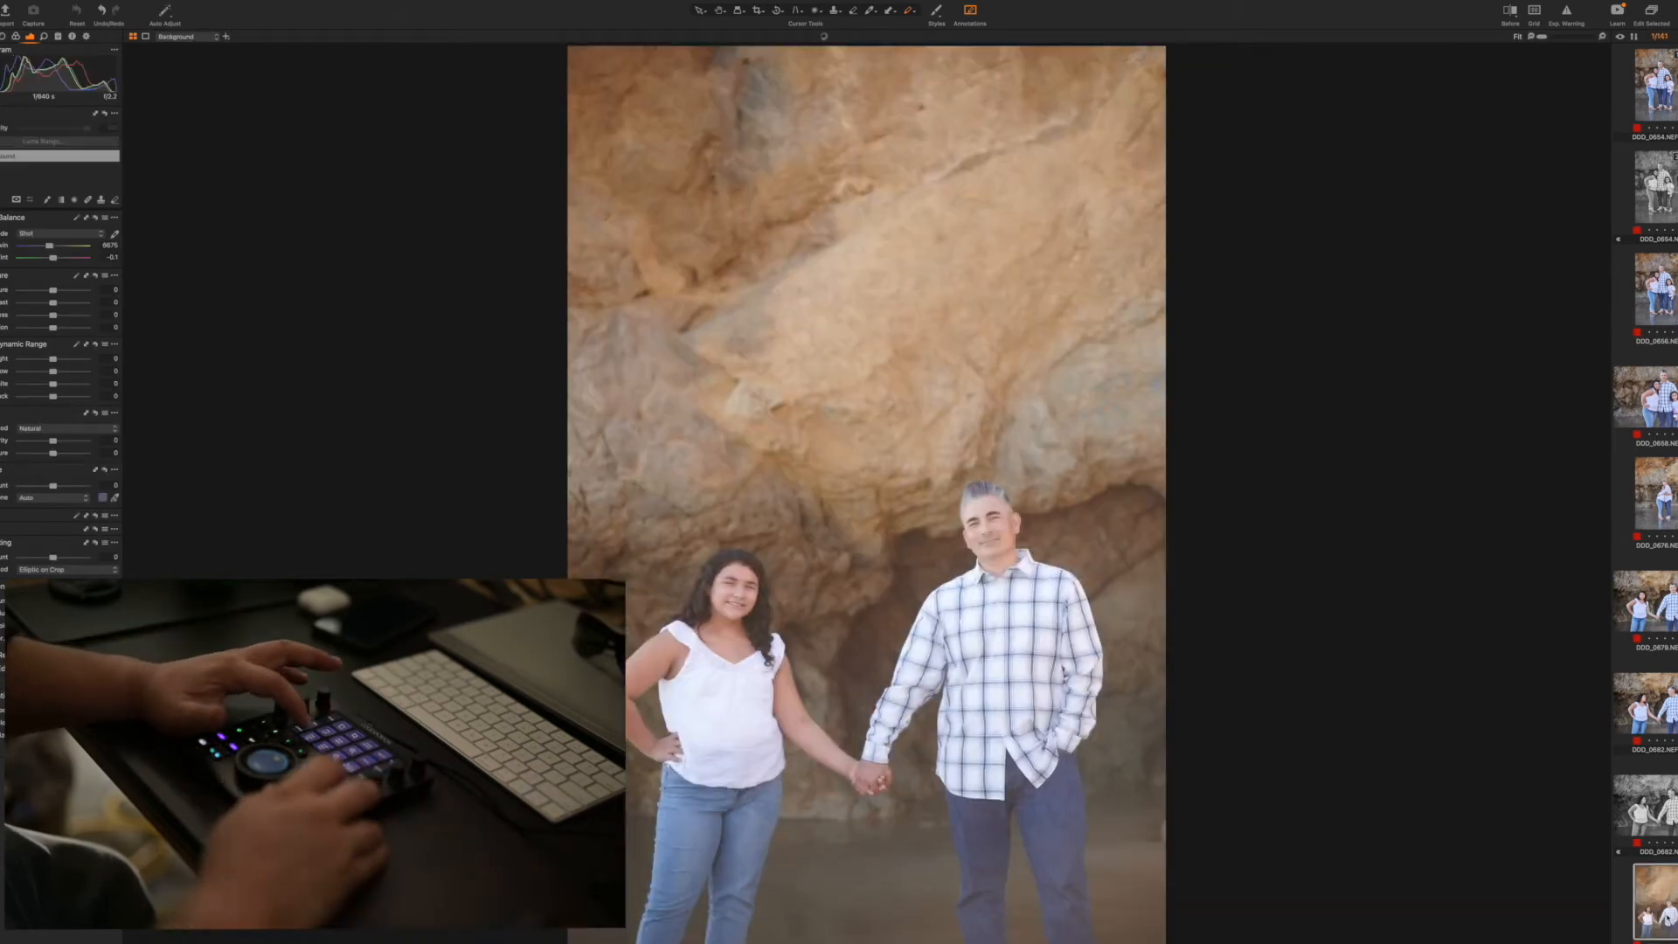
key("super+shift+v")
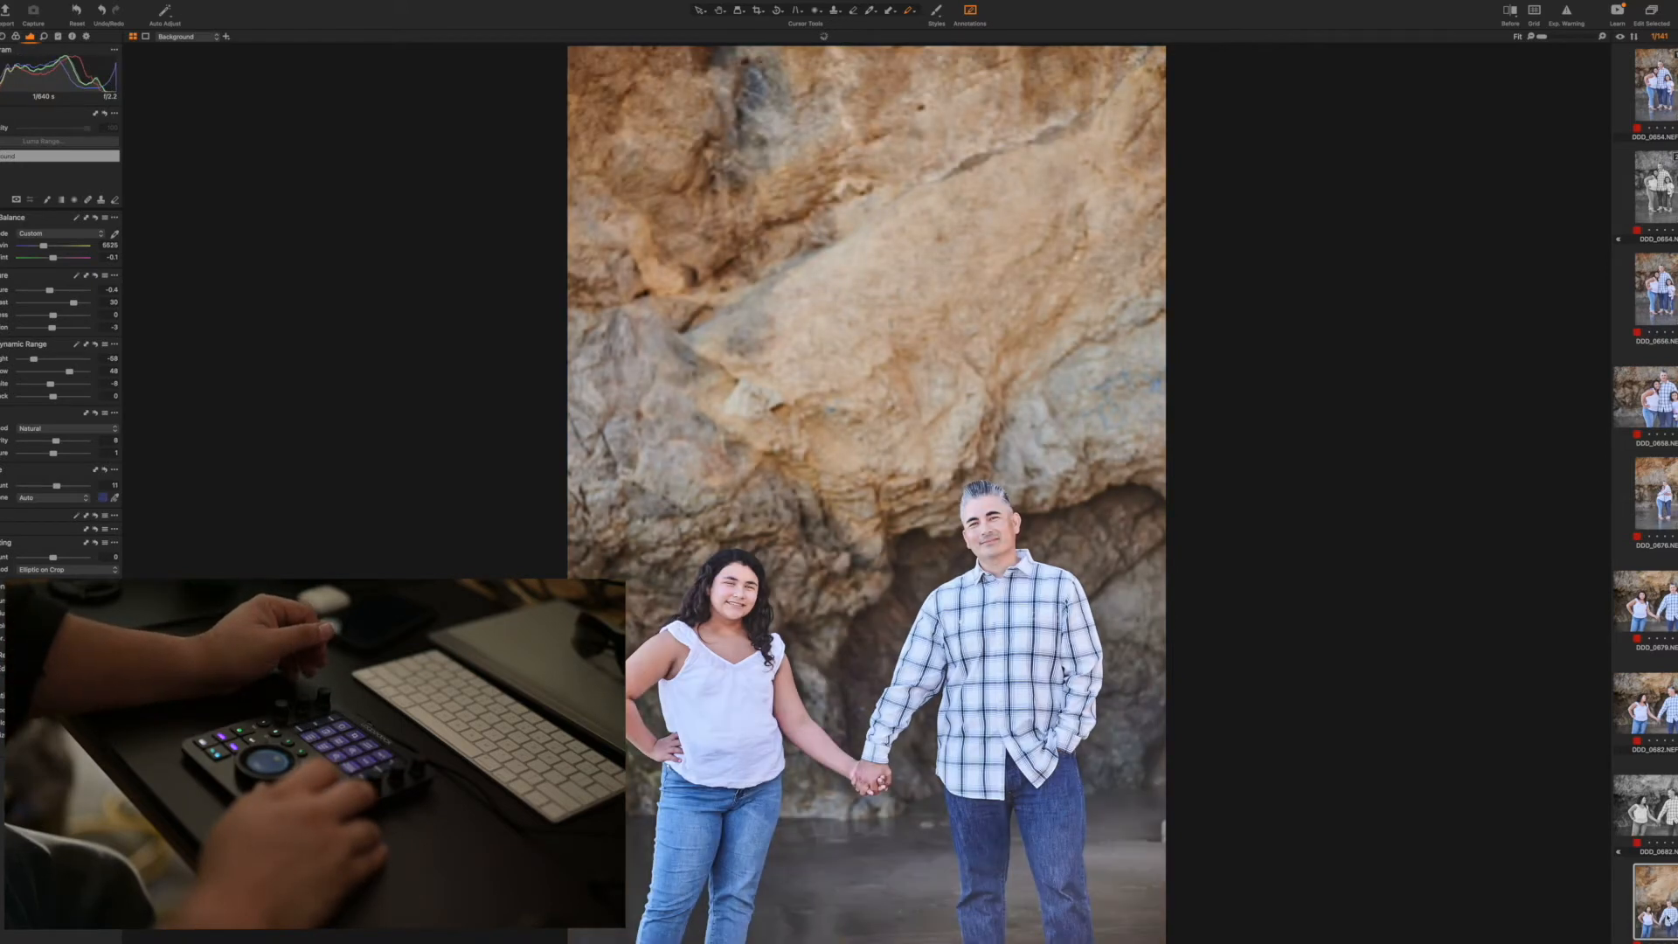
Apply the copied adjustments to the full-length holding-hands shot and to the vertical shot of the man with the young girl
key("Right")
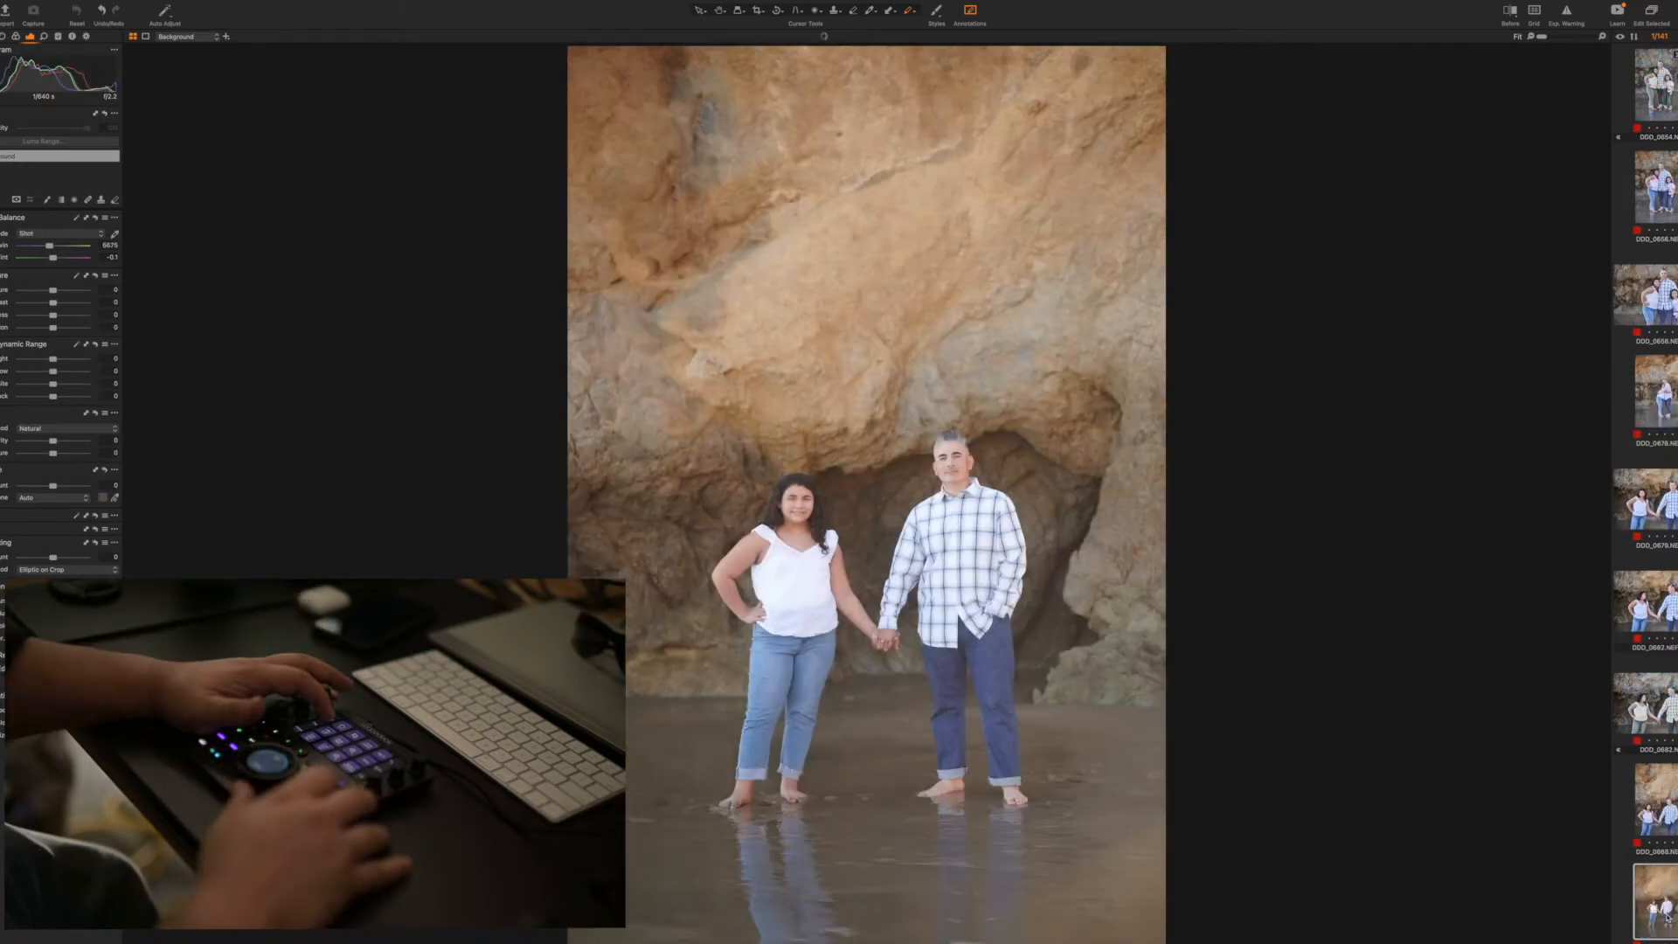
key("super+shift+v")
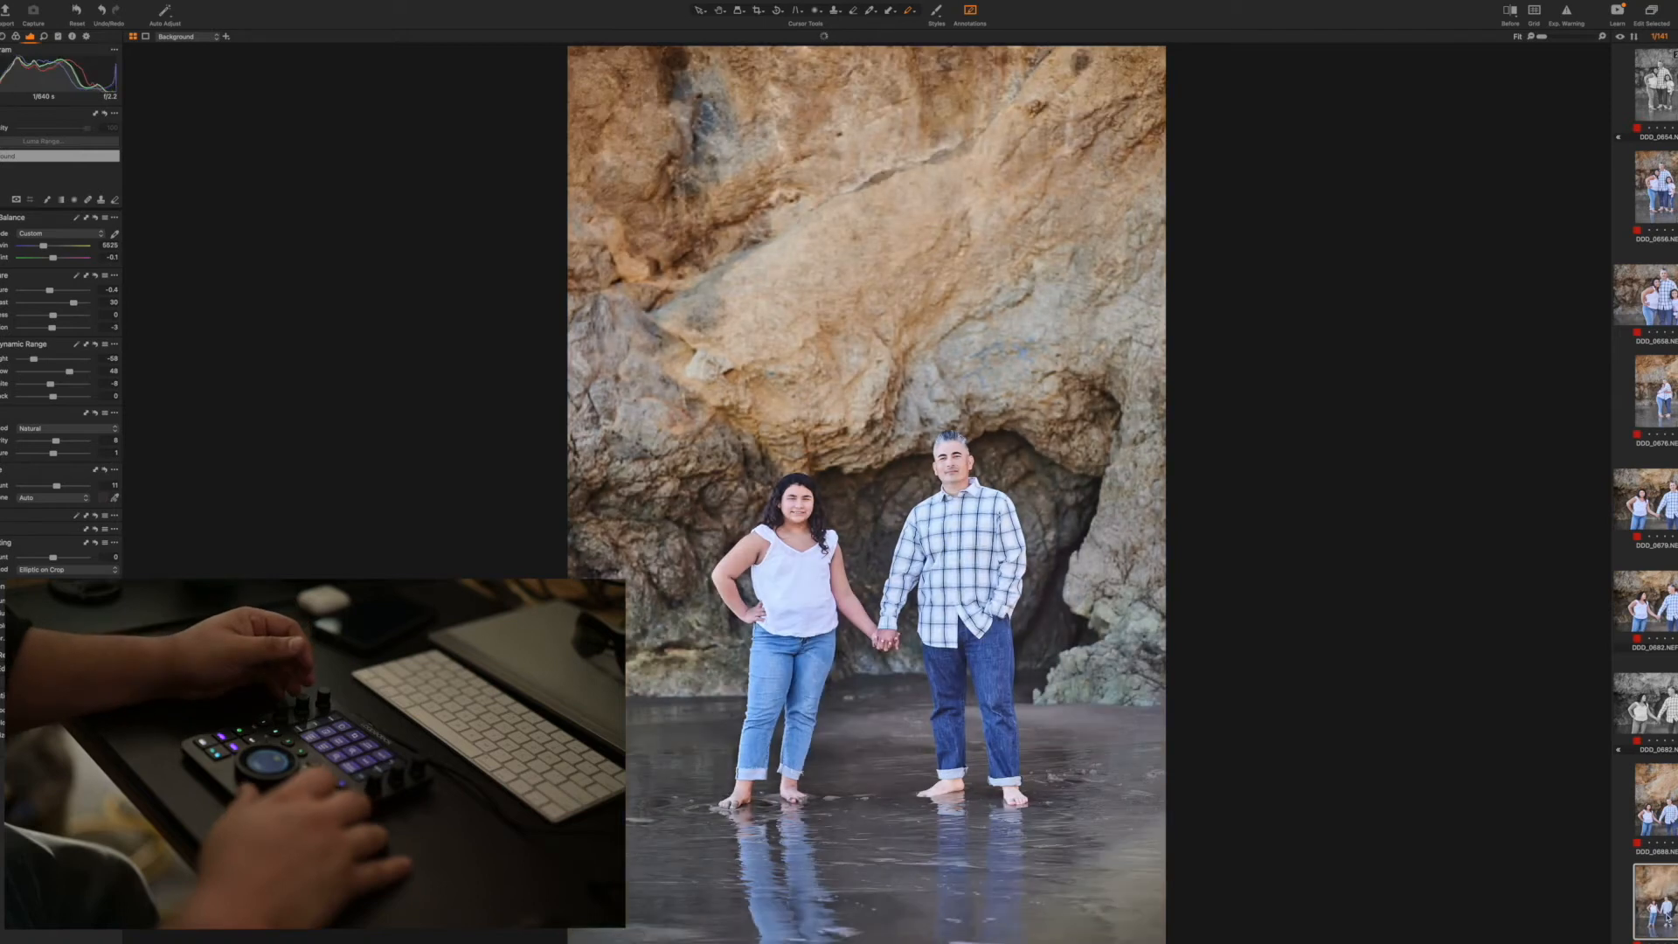
key("Right")
key("super+shift+v")
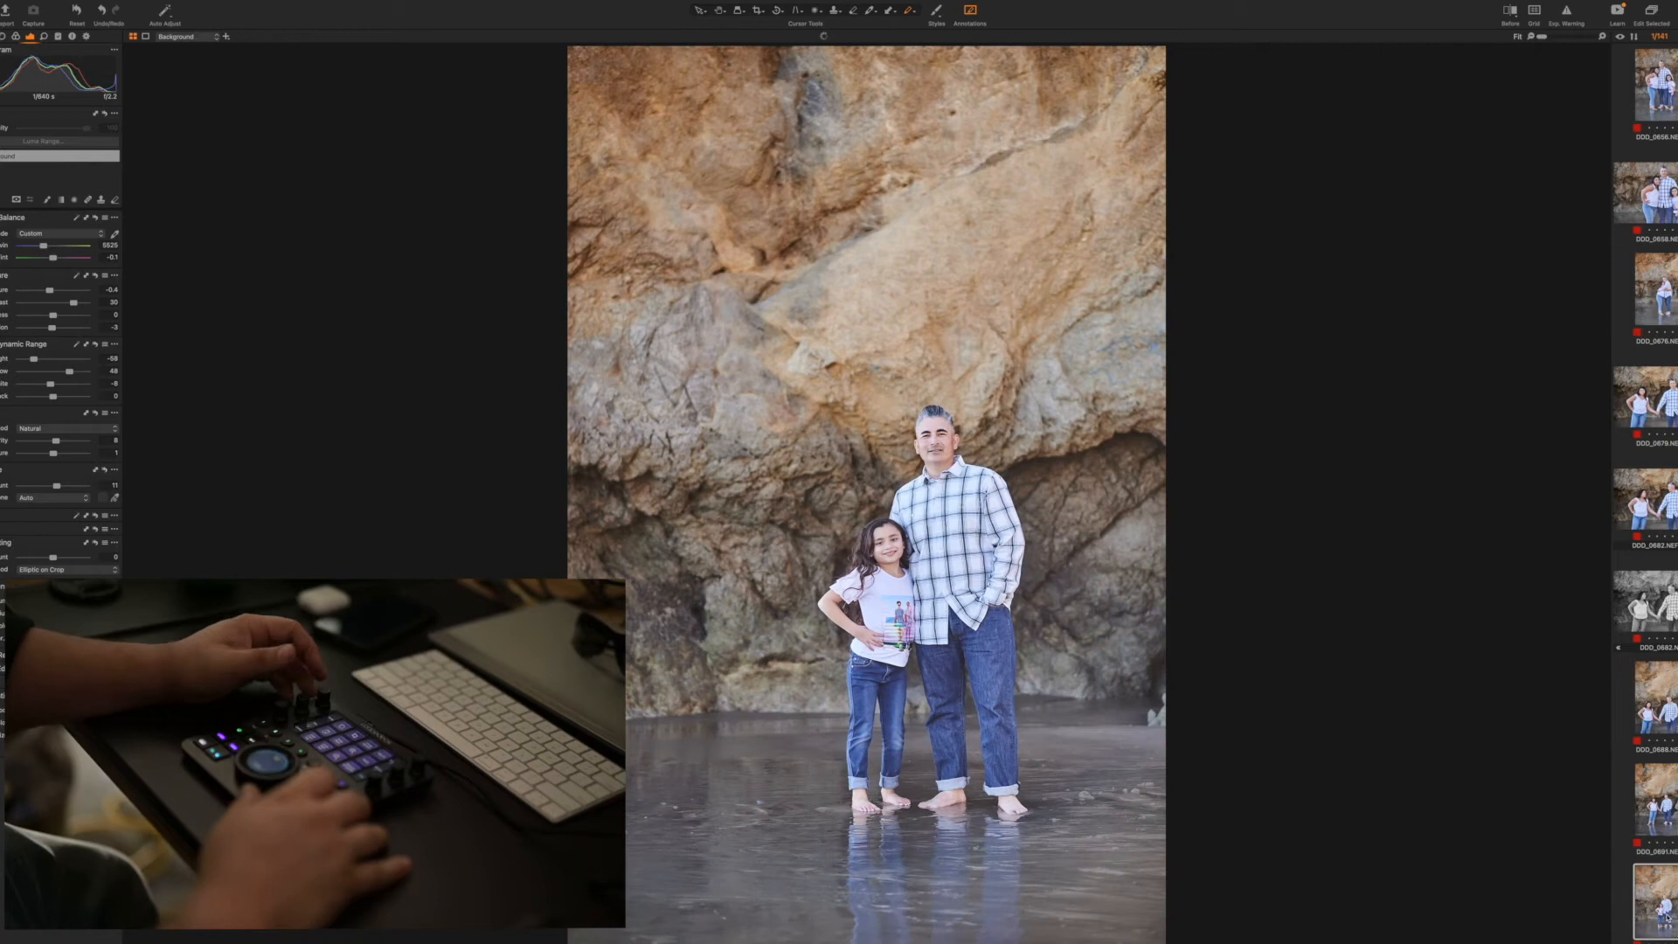
Set exposure -0.5 and contrast 52 on the man-and-girl vertical shot, carry the adjustments to the next one and straighten it
key("Right")
key("Left")
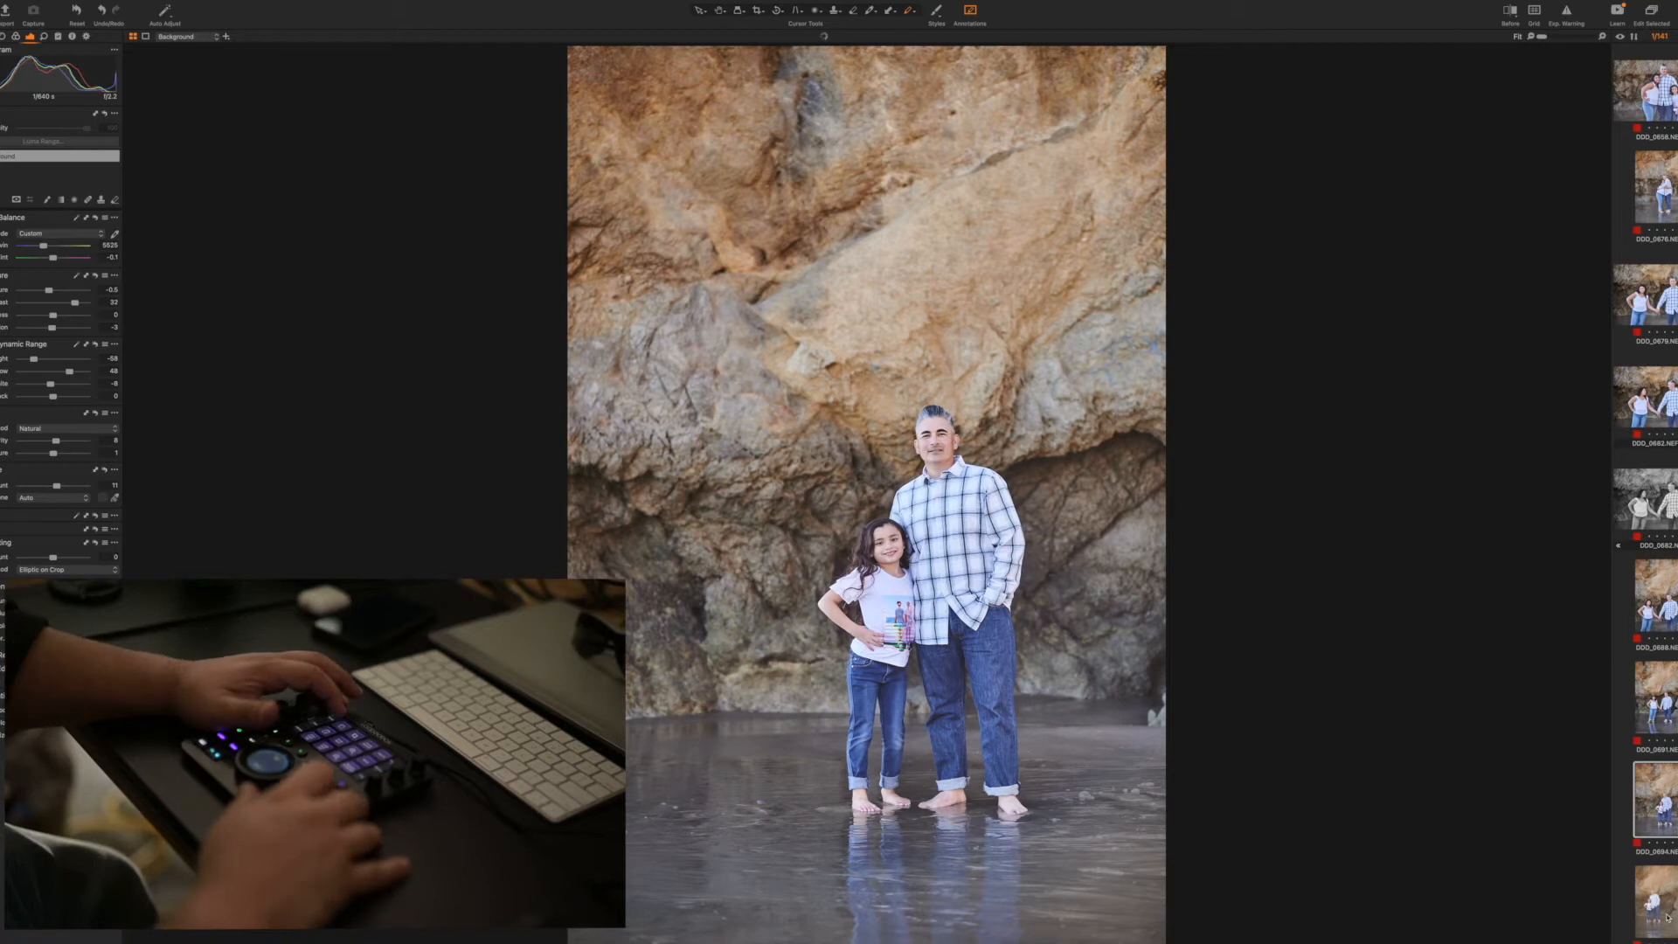
key("Right")
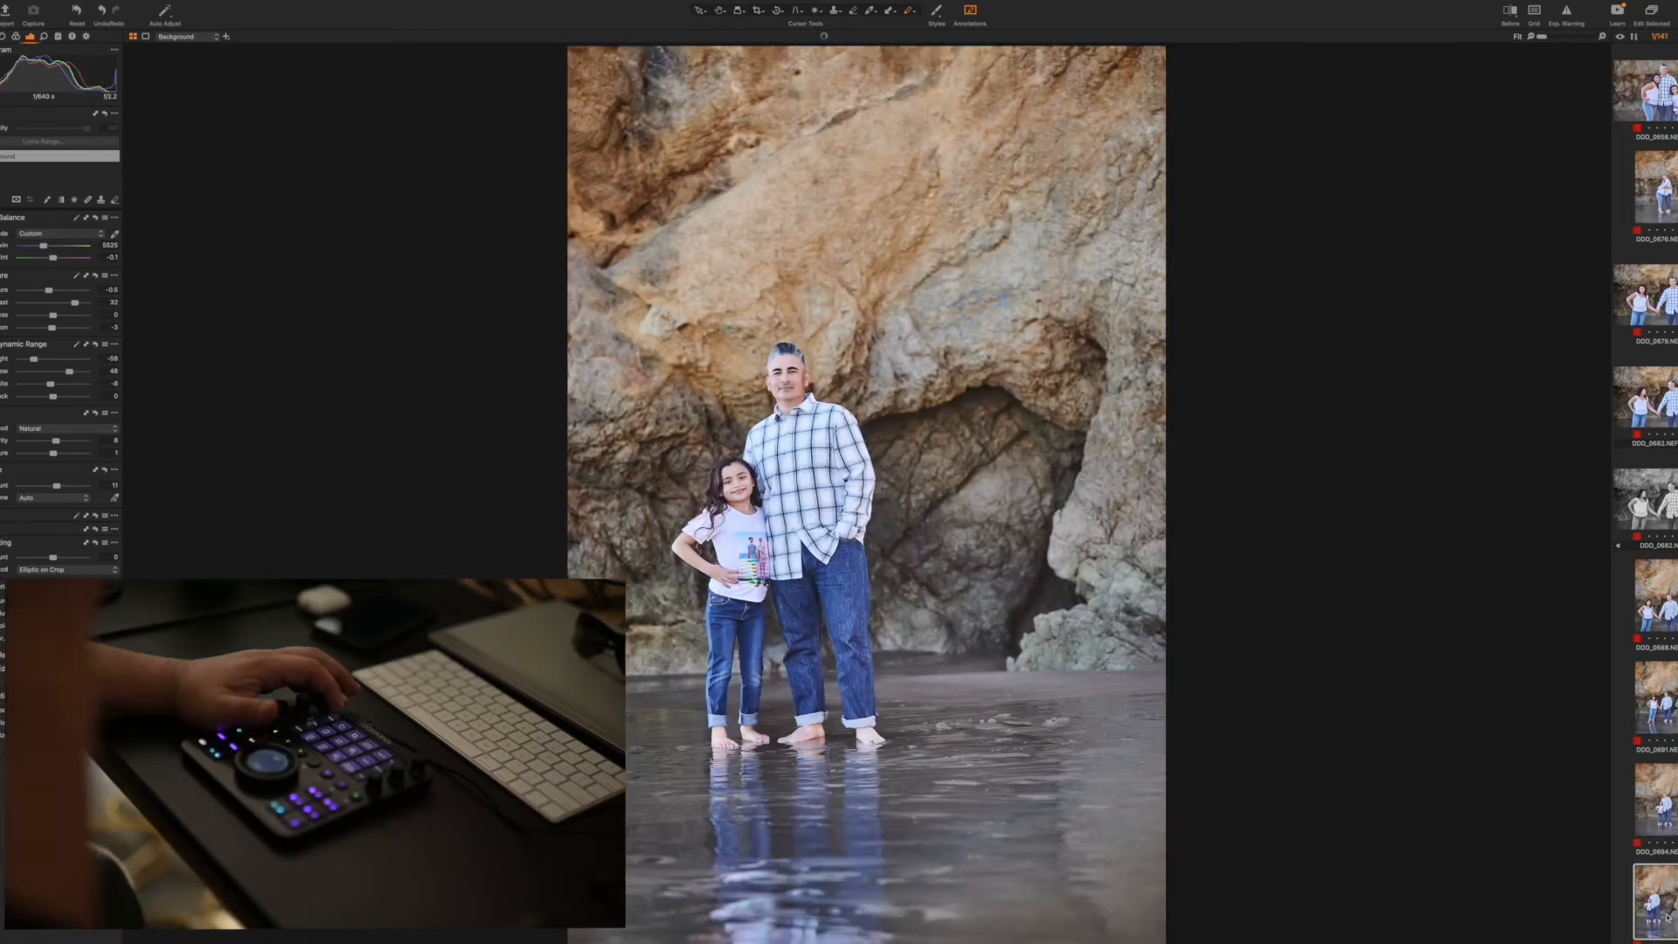
key("Right")
key("super+alt+r")
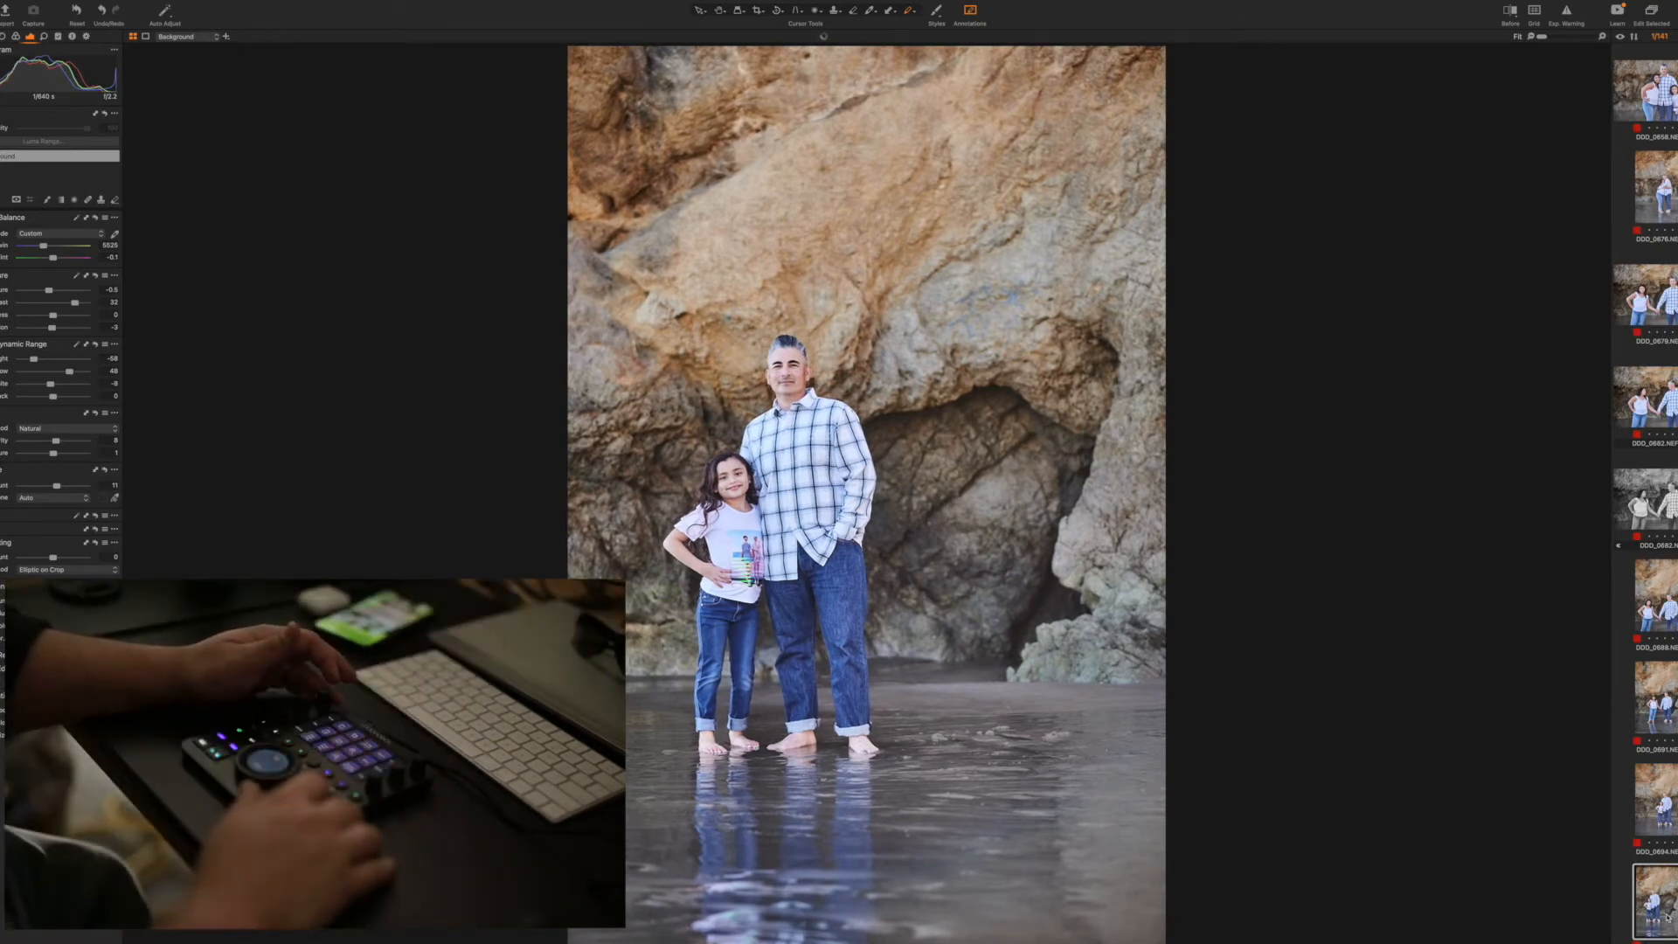
Apply the adjustments with exposure -0.6 and contrast 54 to the two horizontal man-and-girl shots and the distant vertical carrying shot
key("Right")
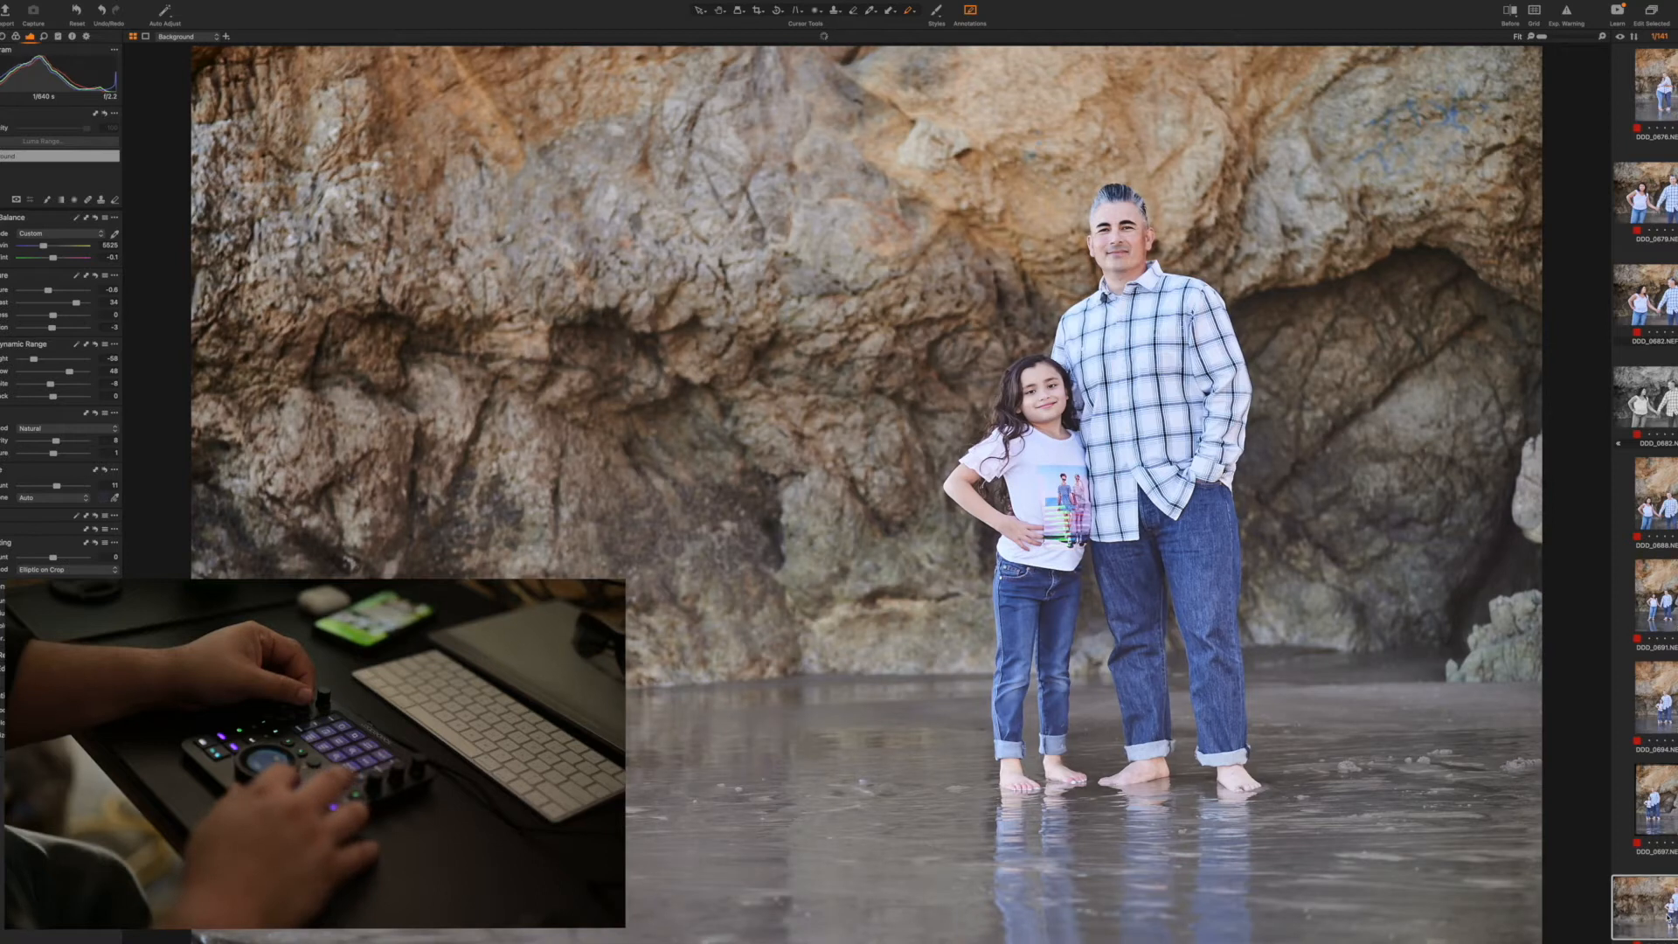
key("Right")
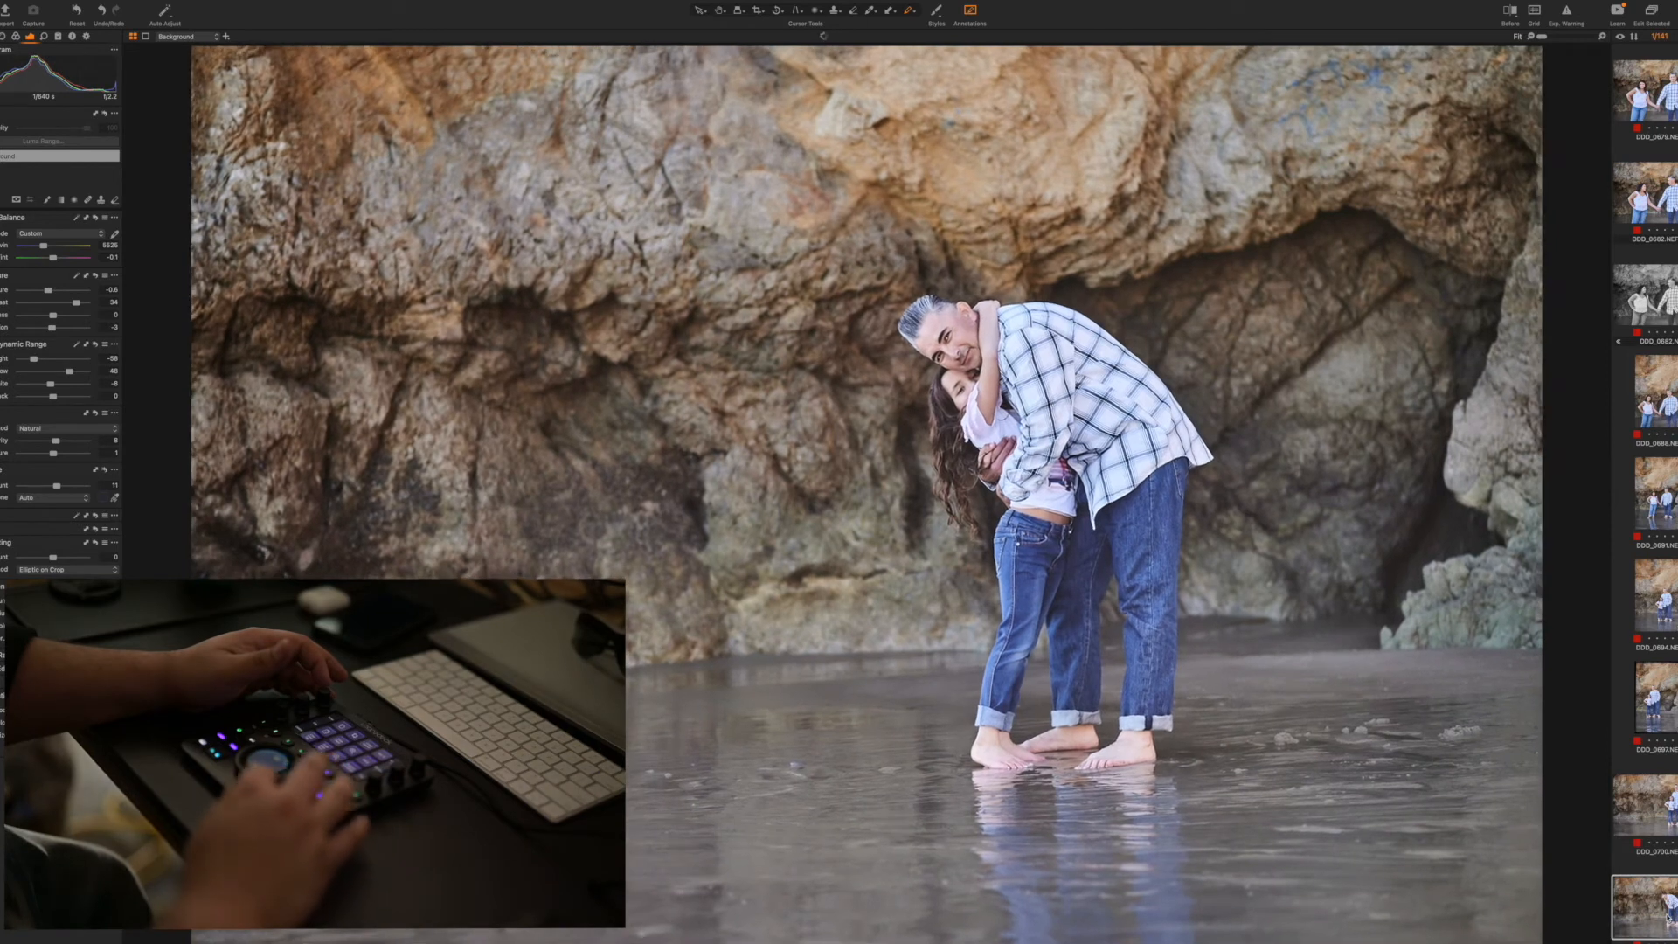
key("Right")
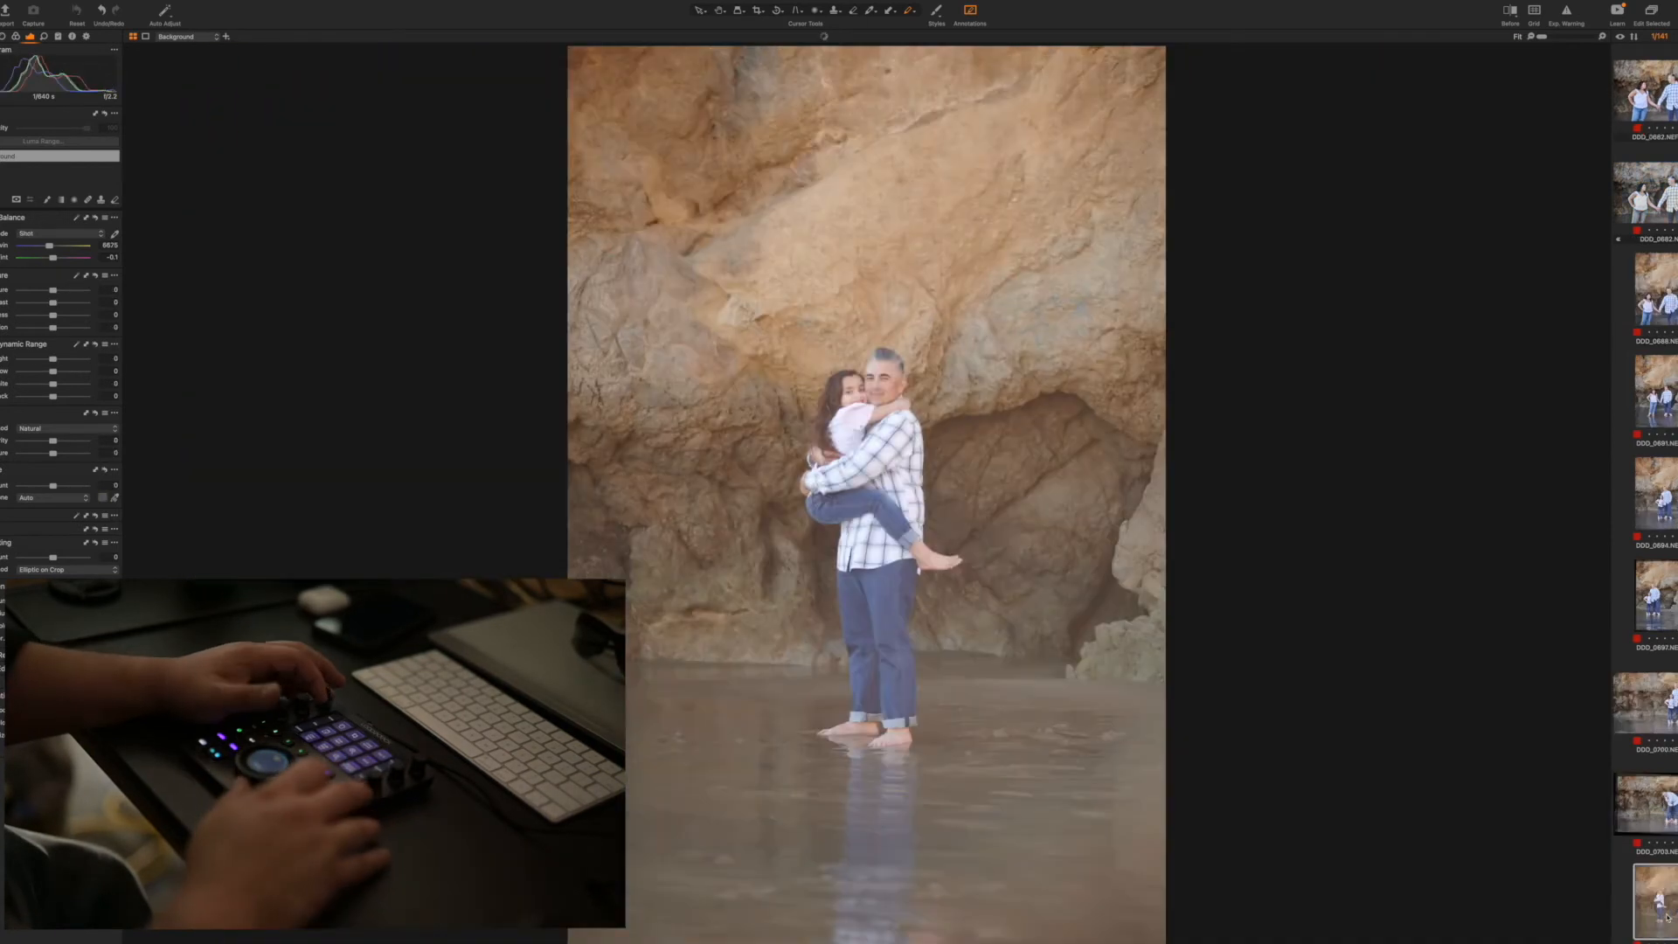
key("super+shift+v")
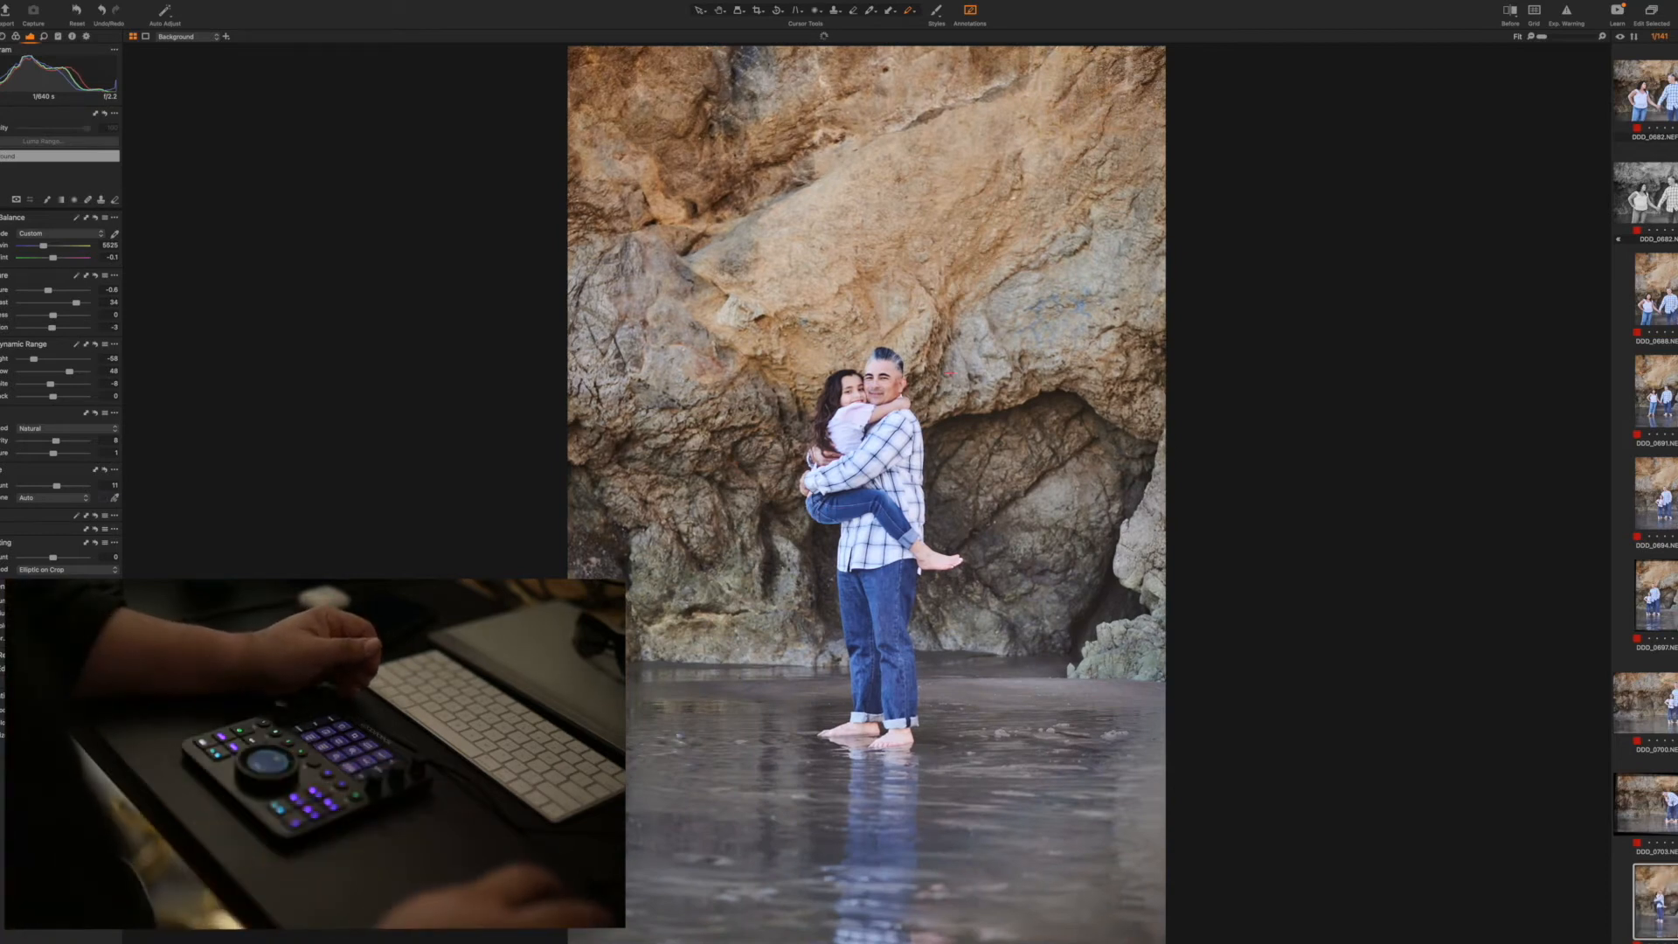
Mark the pair in the distant vertical carrying shot with red annotations and remove that photo
mouse_move(924, 255)
left_mouse_down()
mouse_move(852, 293)
mouse_move(927, 352)
left_mouse_up()
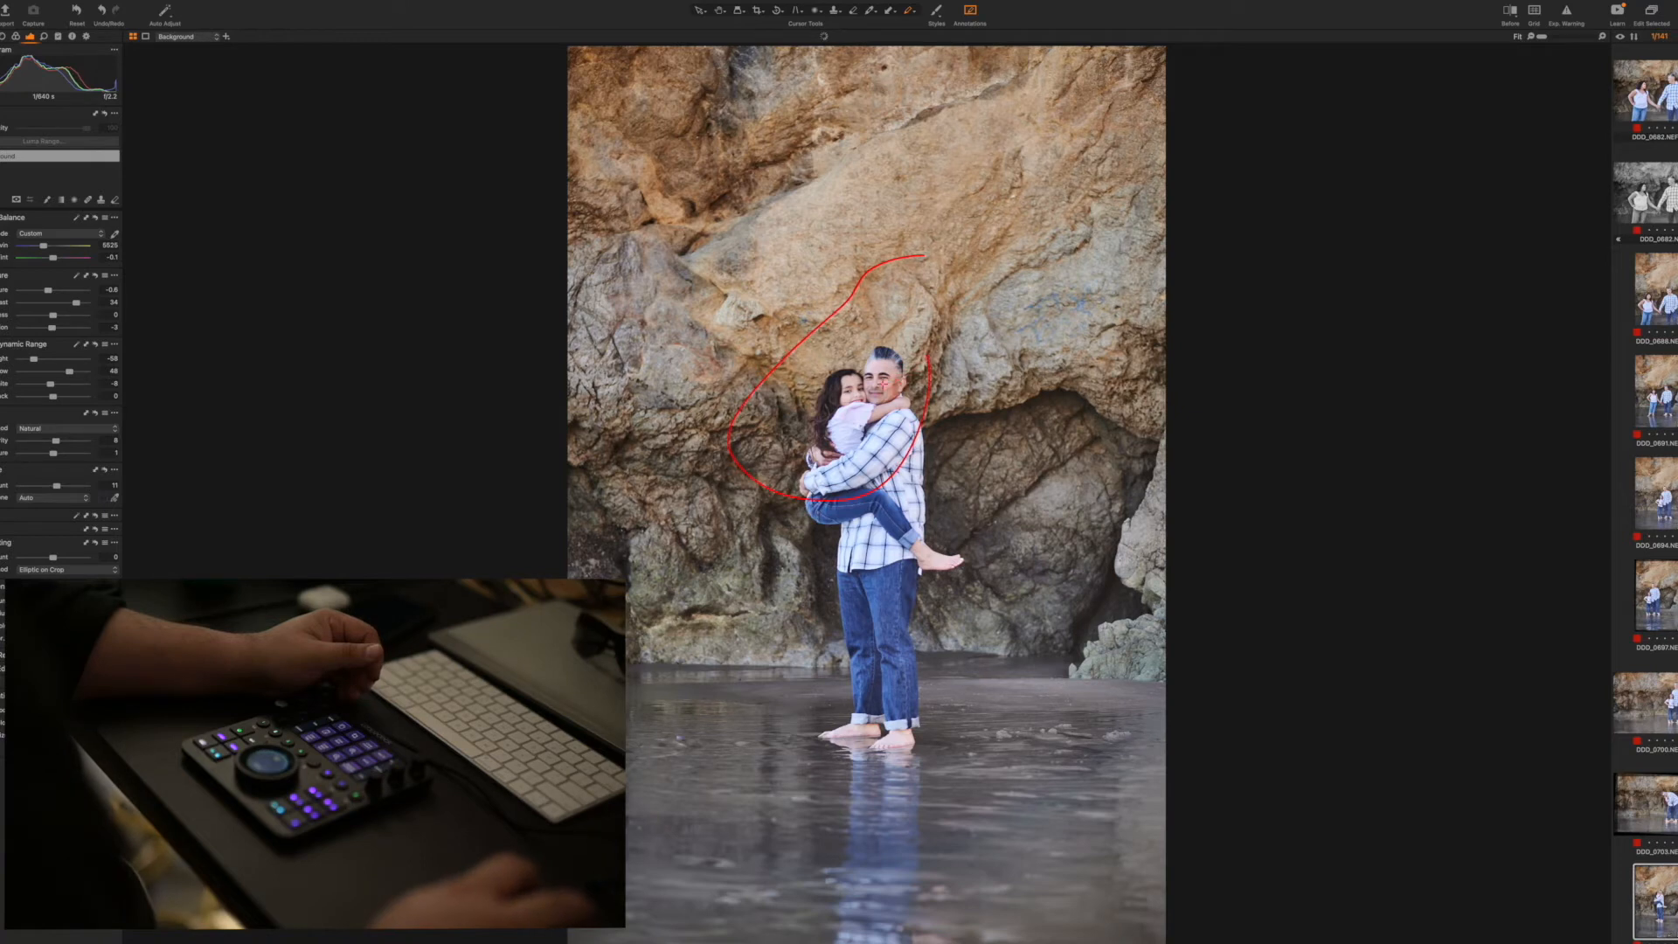
left_click_drag(688, 430, 727, 403)
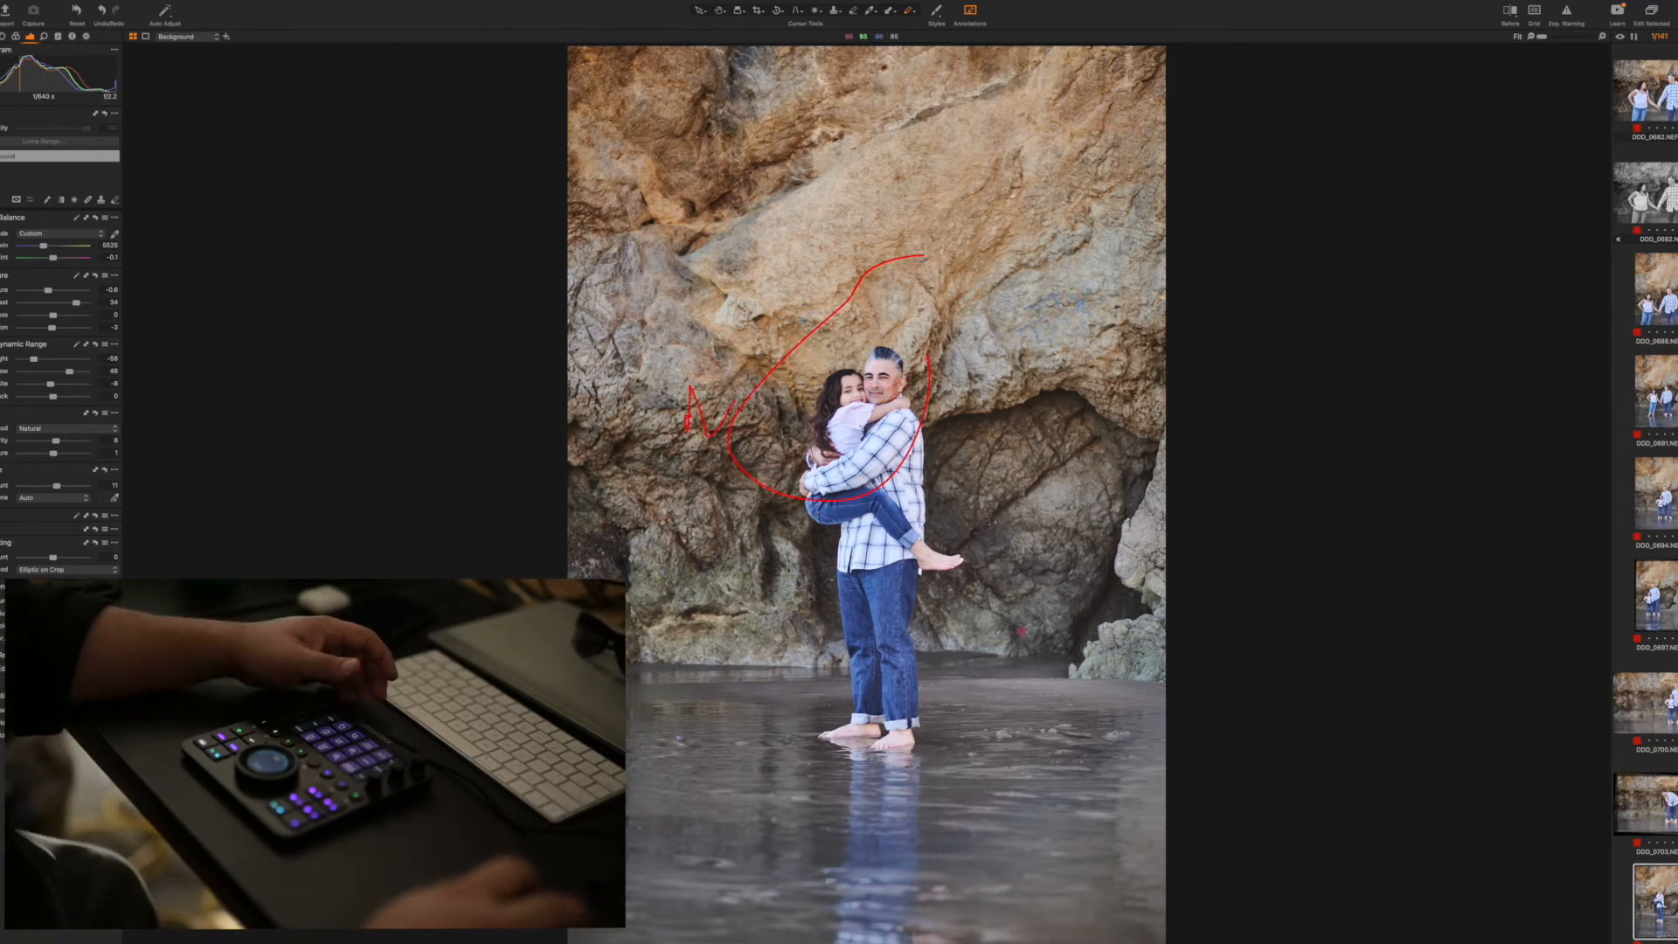
key("Left")
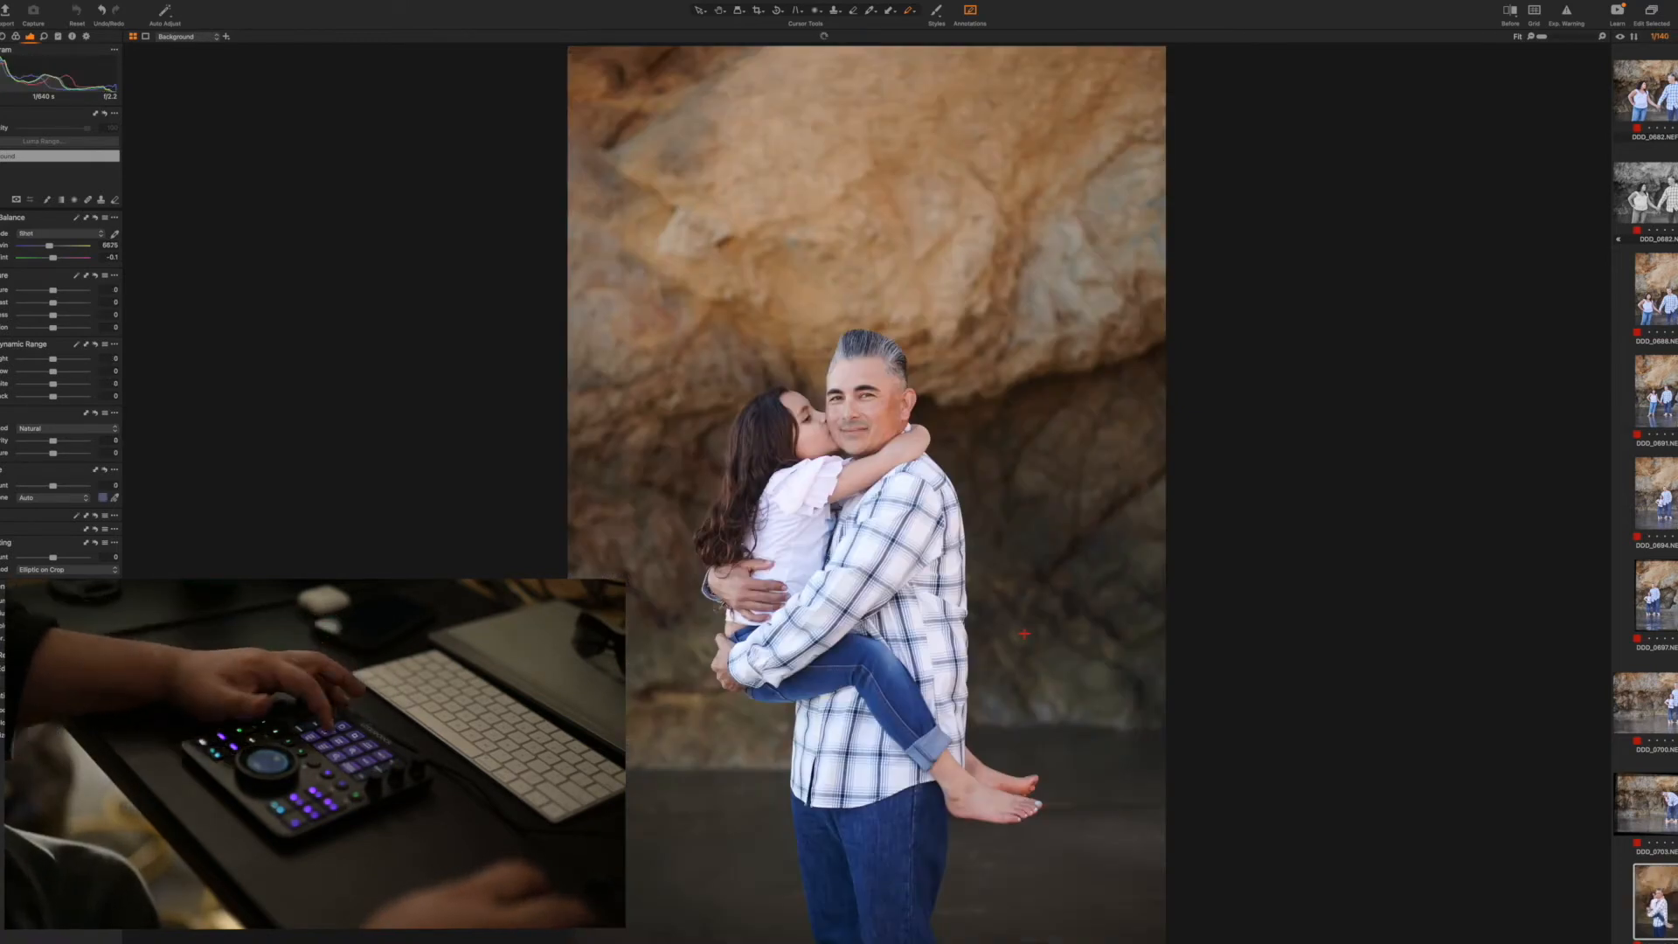
Copy the adjustments from the vertical shot of the two women hugging and apply them to the close vertical and horizontal cheek-kiss shots
key("super+shift+v")
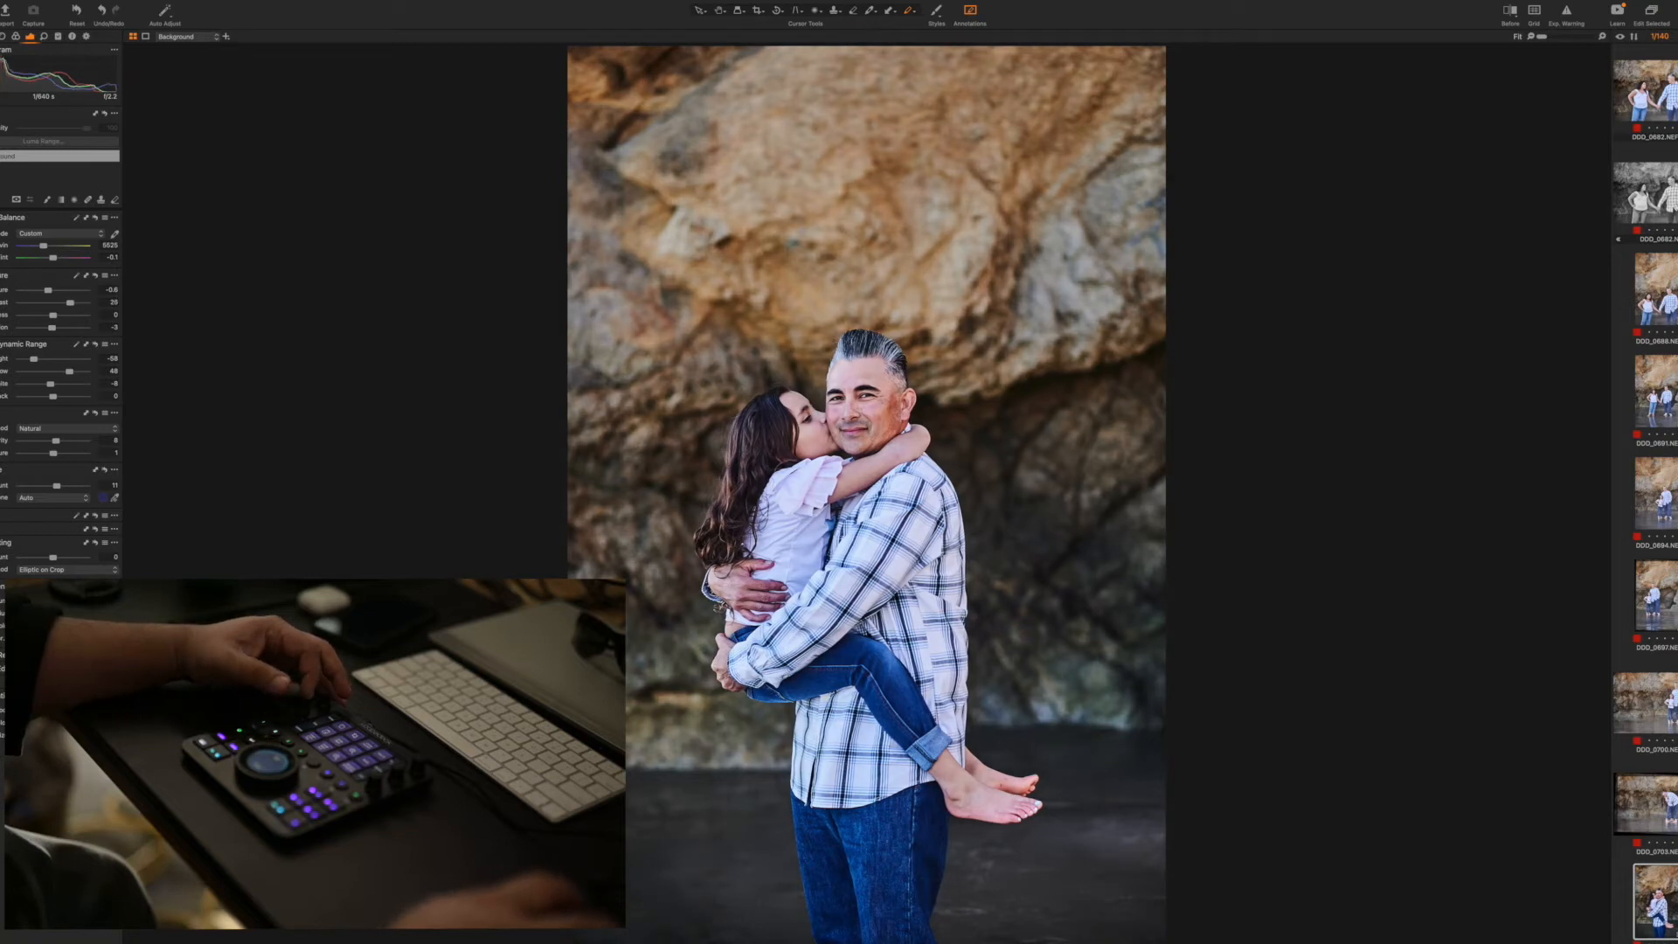
scroll(1644, 393, "up", 1)
scroll(1672, 266, "up", 10)
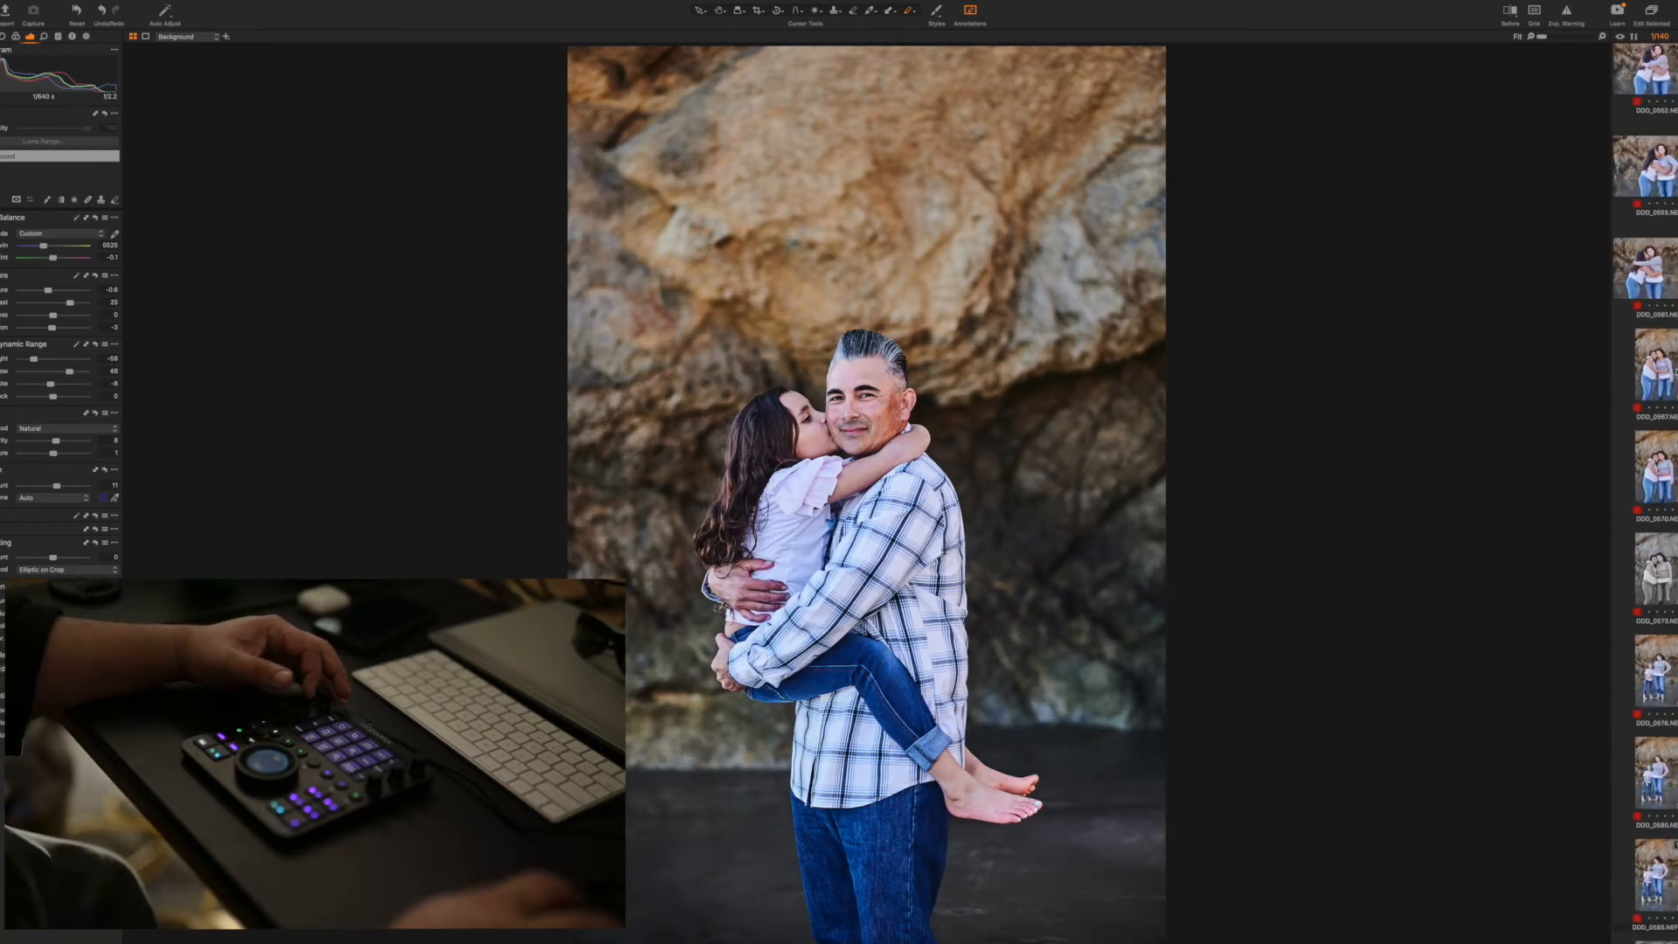
left_click(1659, 367)
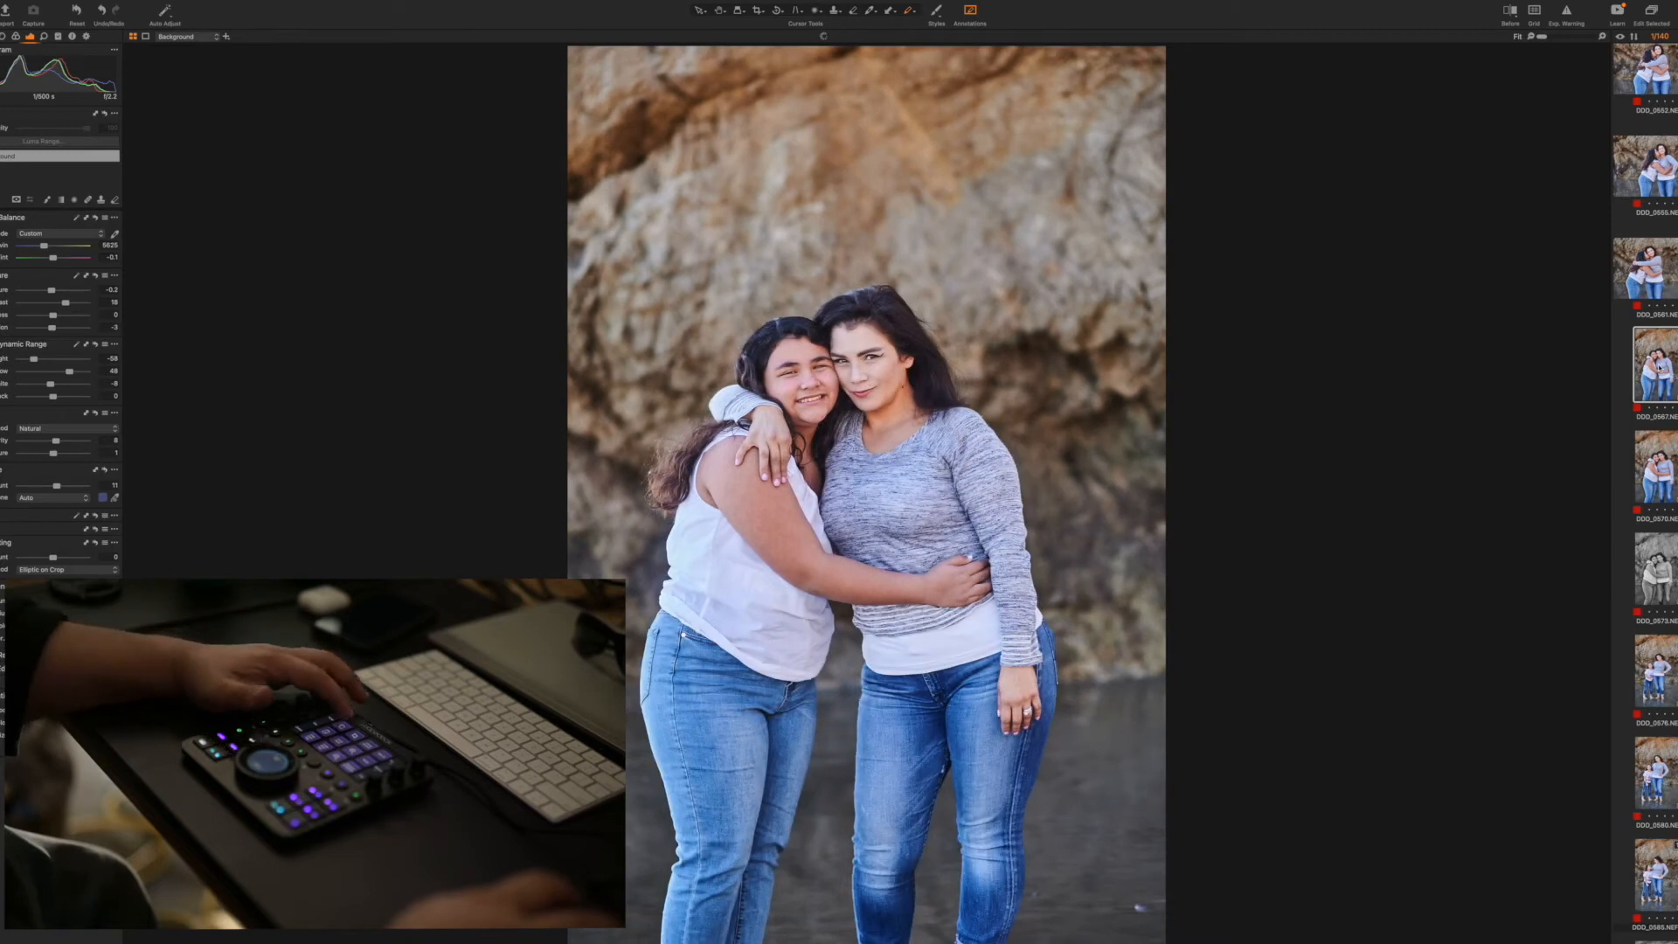
scroll(1644, 489, "down", 10)
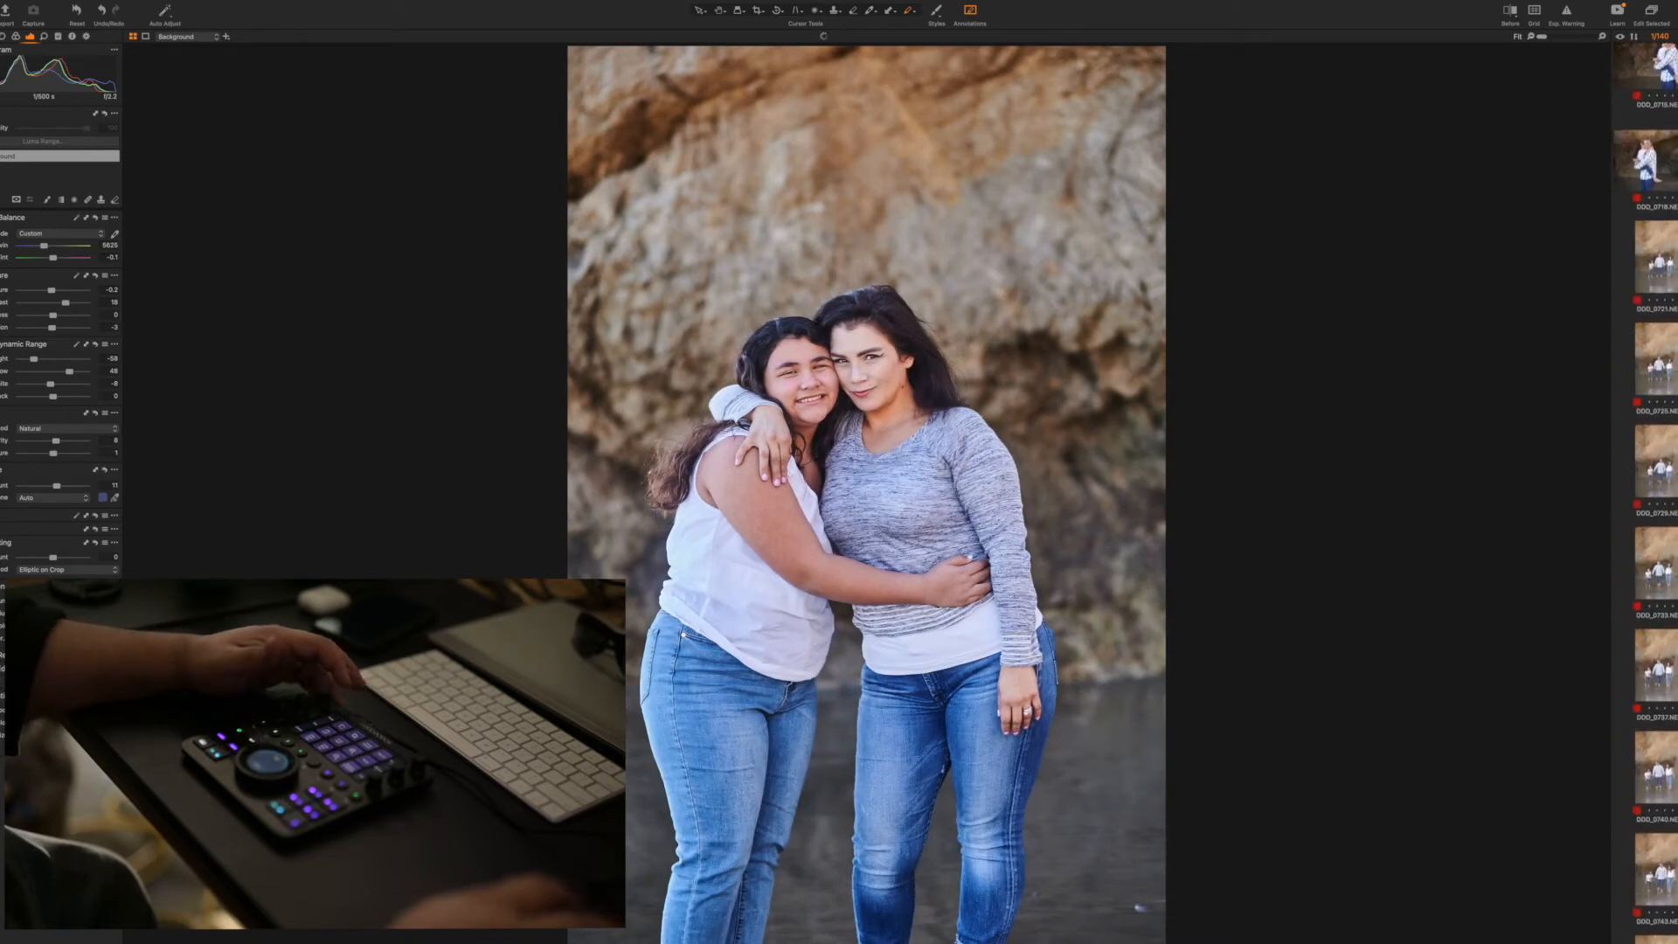
left_click(1673, 355)
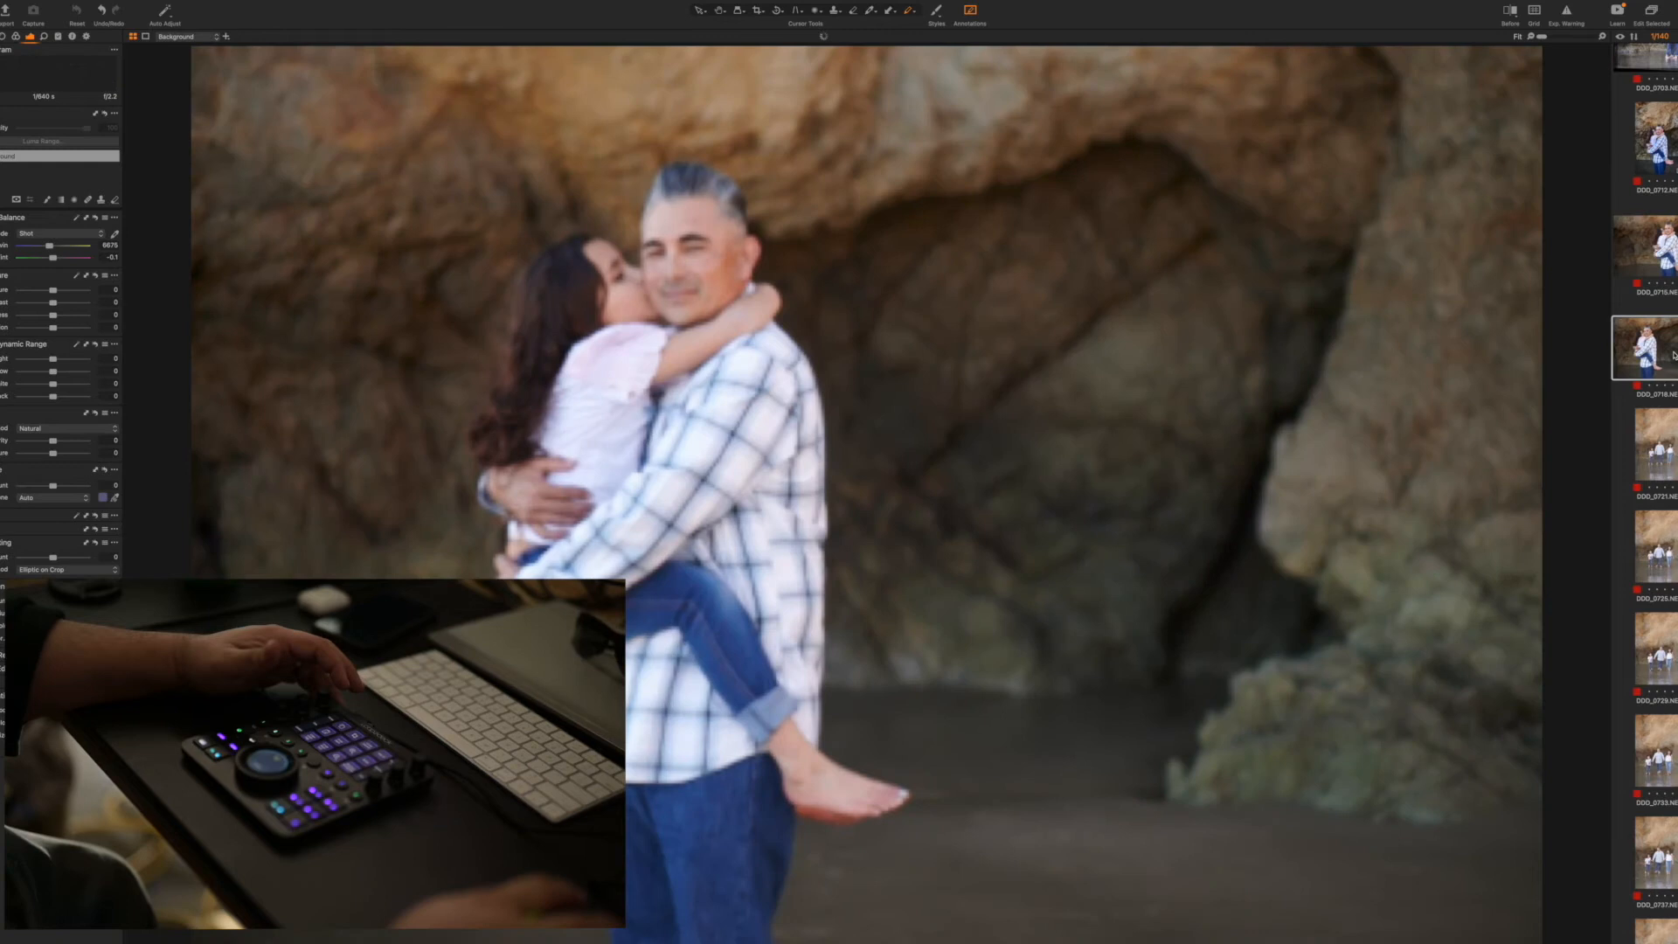
left_click(1666, 331)
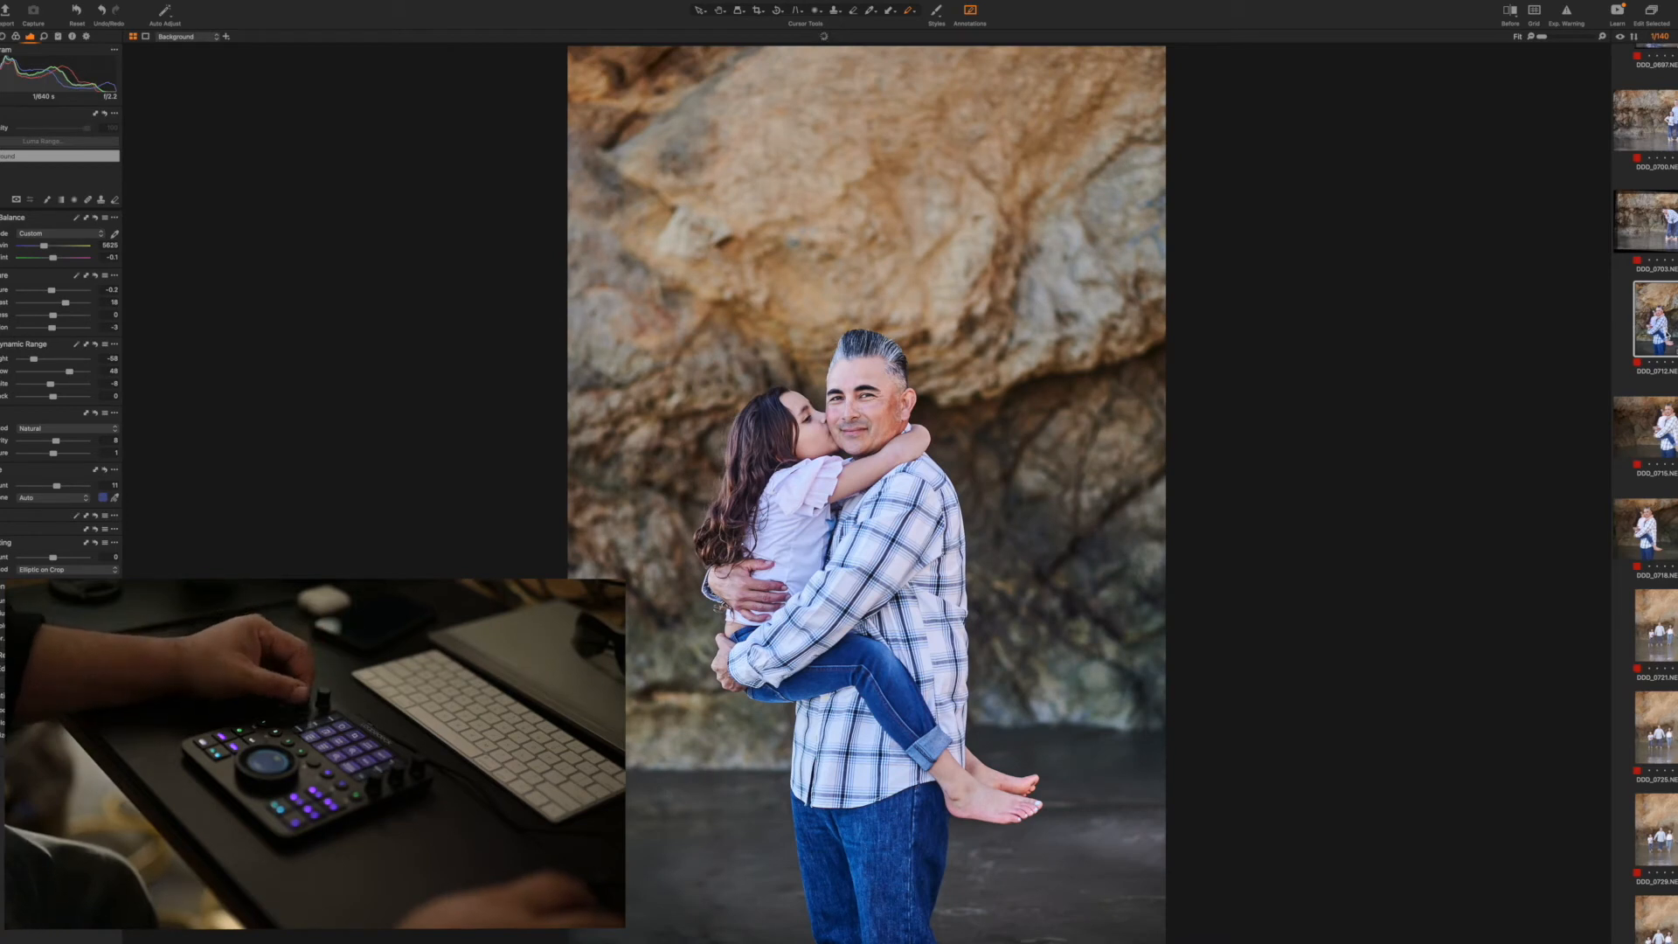
key("Right")
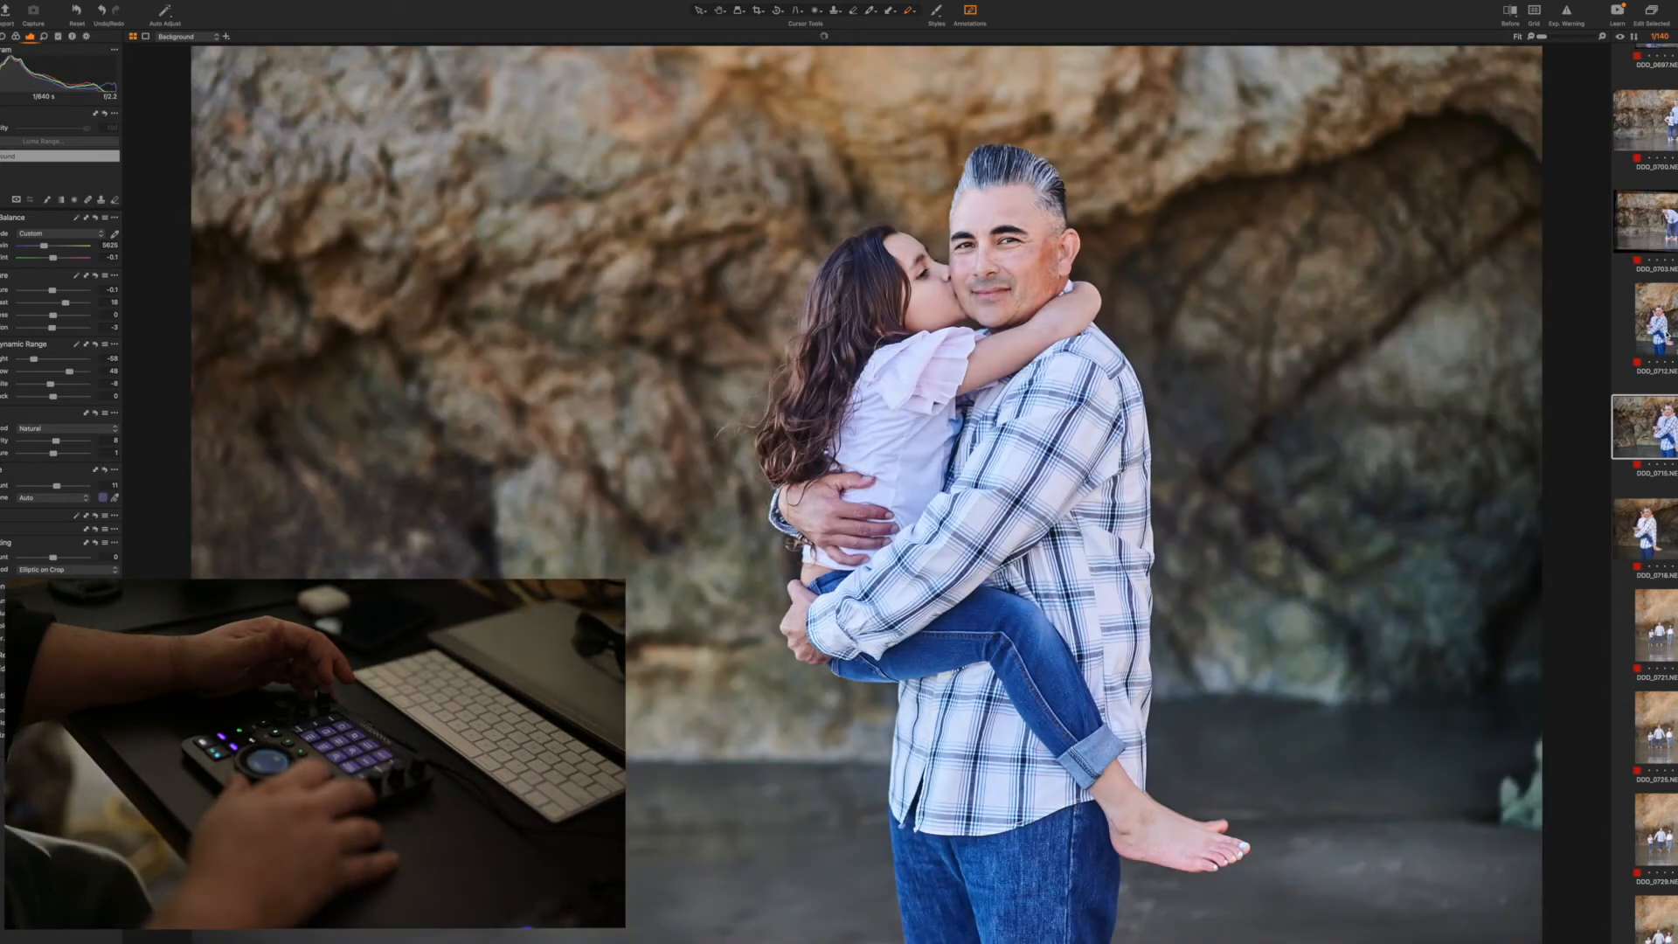
Circle the heads in red on the unedited horizontal cheek-kiss shot and remove that photo
key("Right")
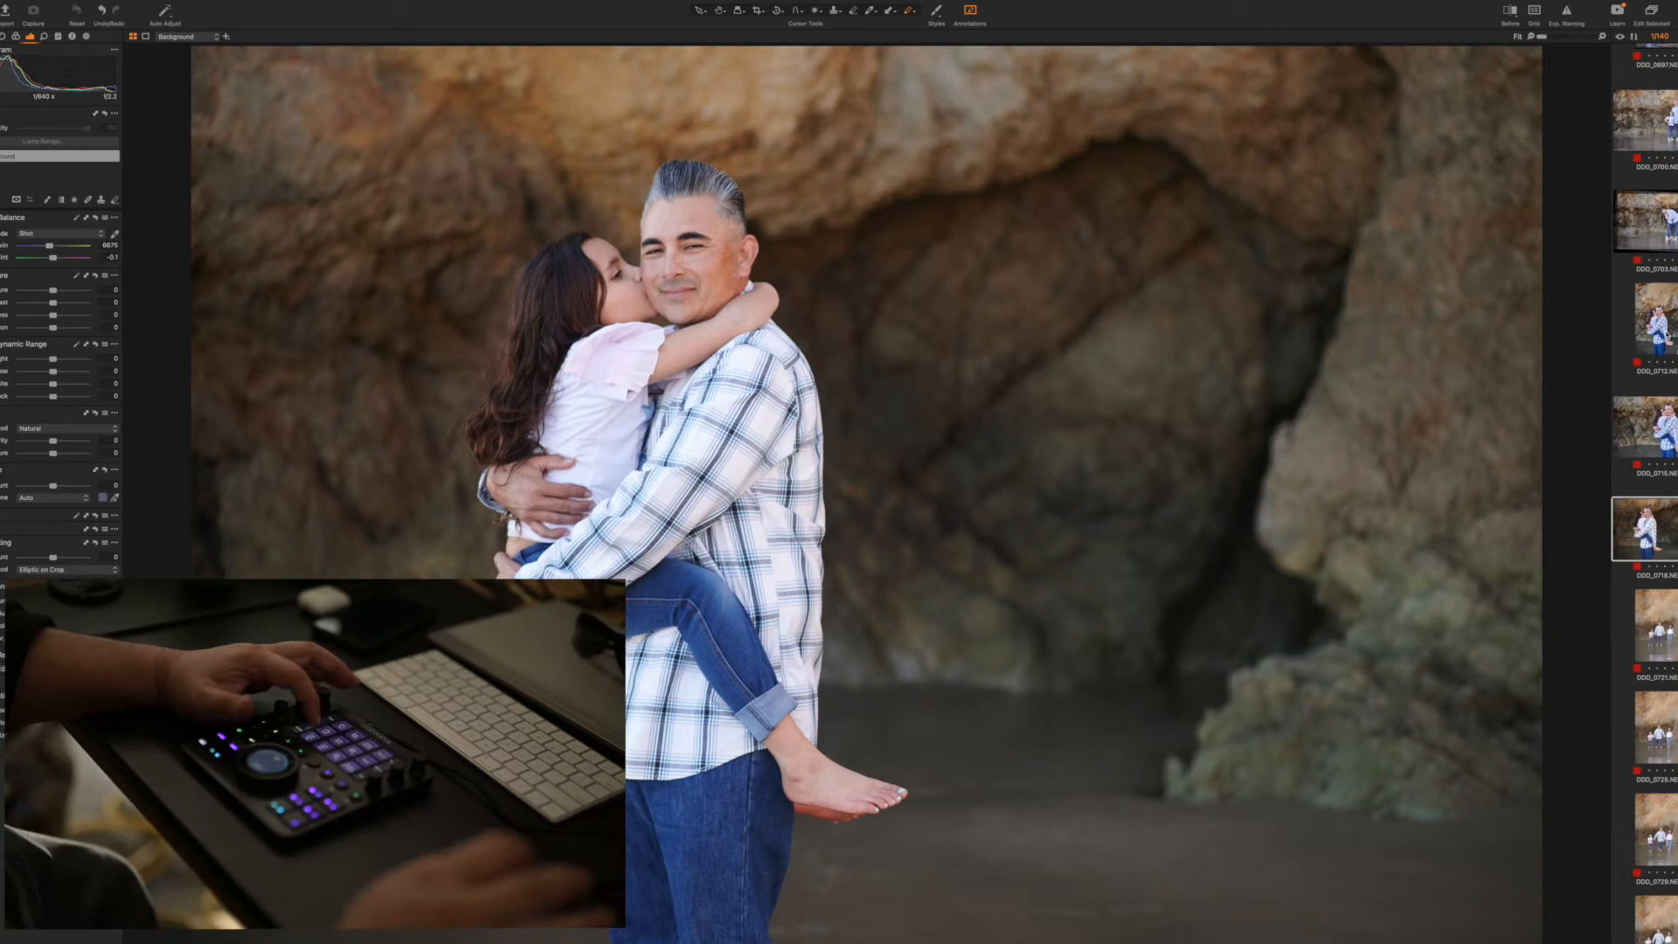
mouse_move(612, 189)
left_mouse_down()
mouse_move(517, 217)
mouse_move(769, 186)
left_mouse_up()
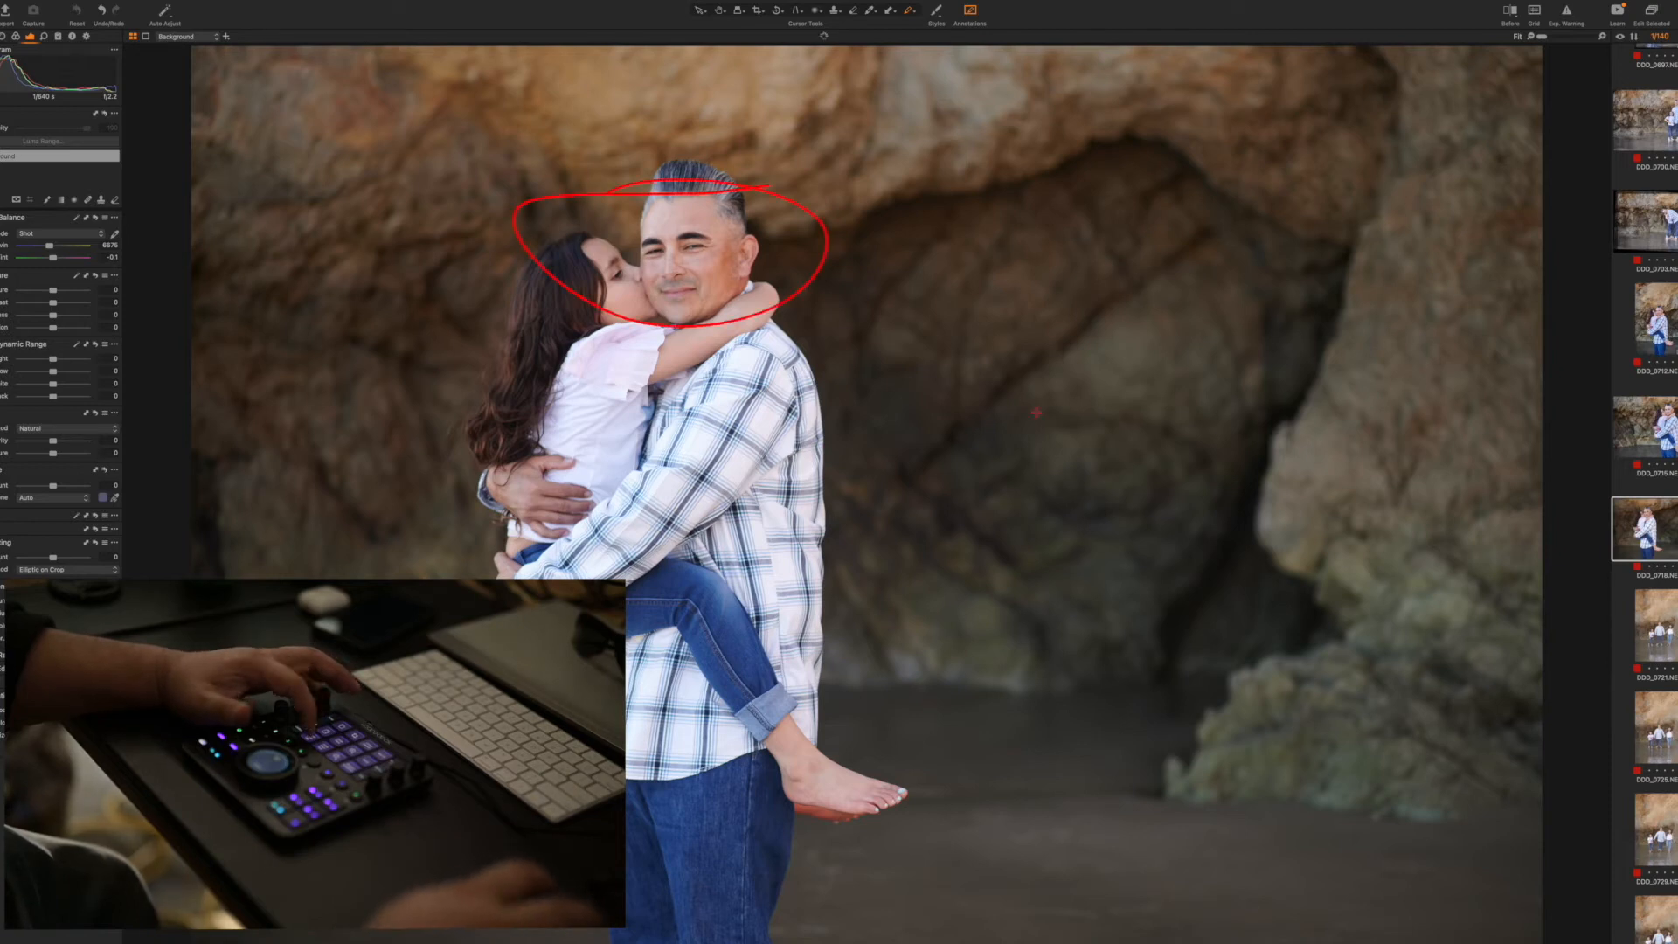
key("Right")
Remove the standing shot of the man with both girls, and give the first walking shot exposure -0.4 and contrast 25
key("super+shift+v")
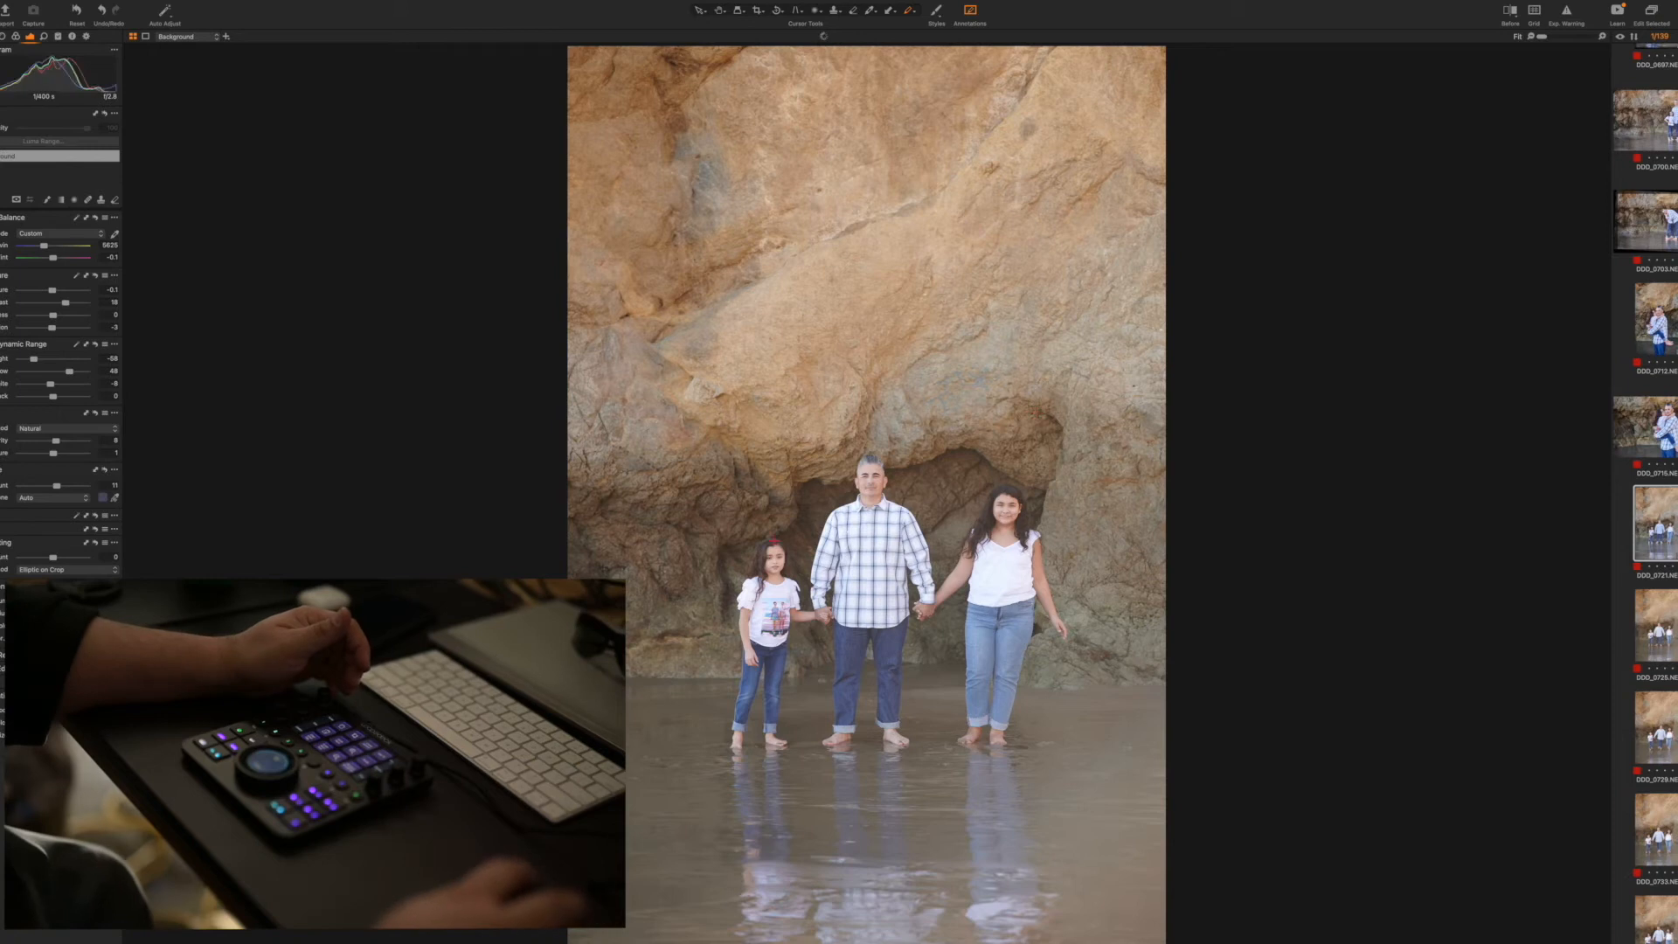
key("Right")
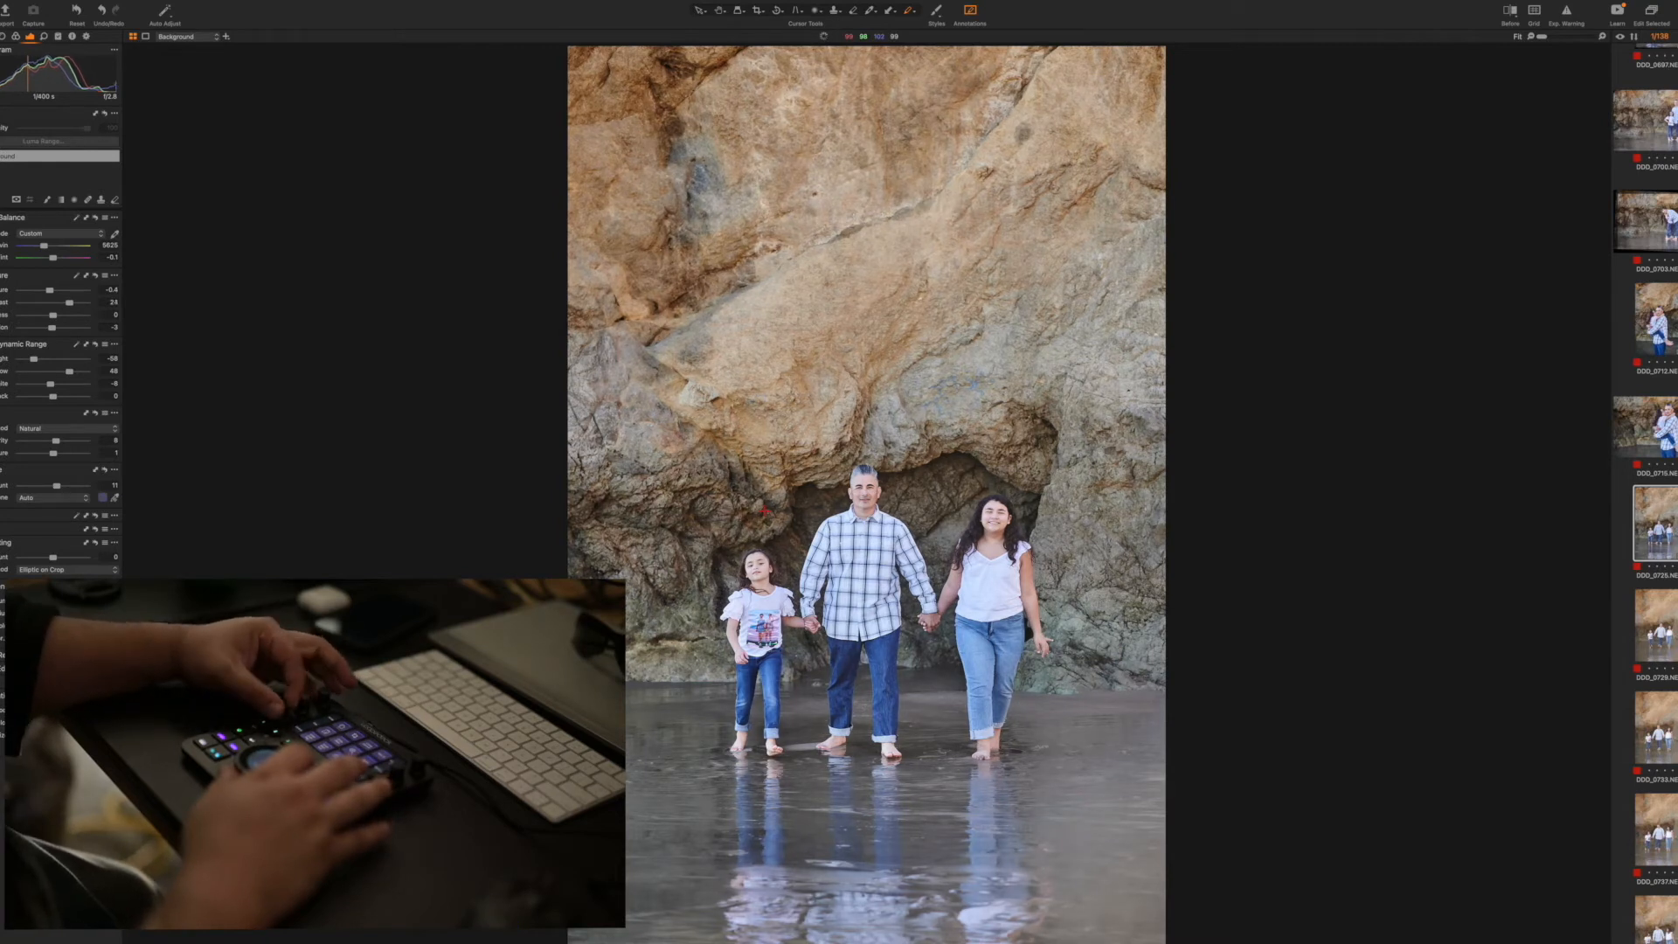
key("Right")
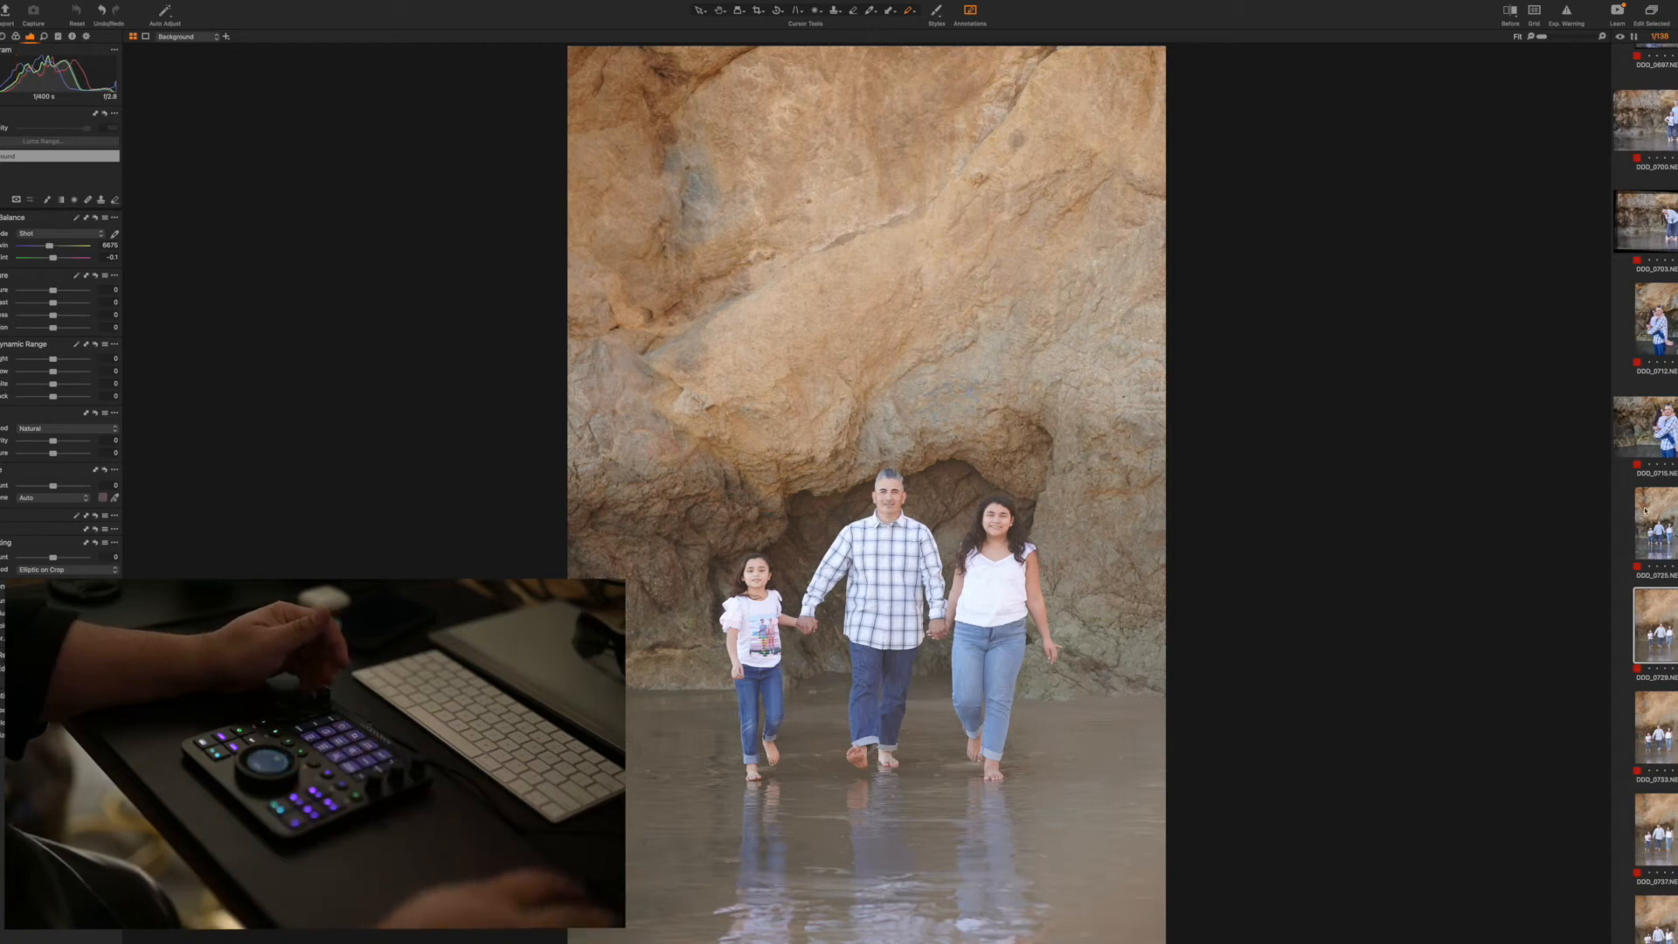
left_click(1652, 516)
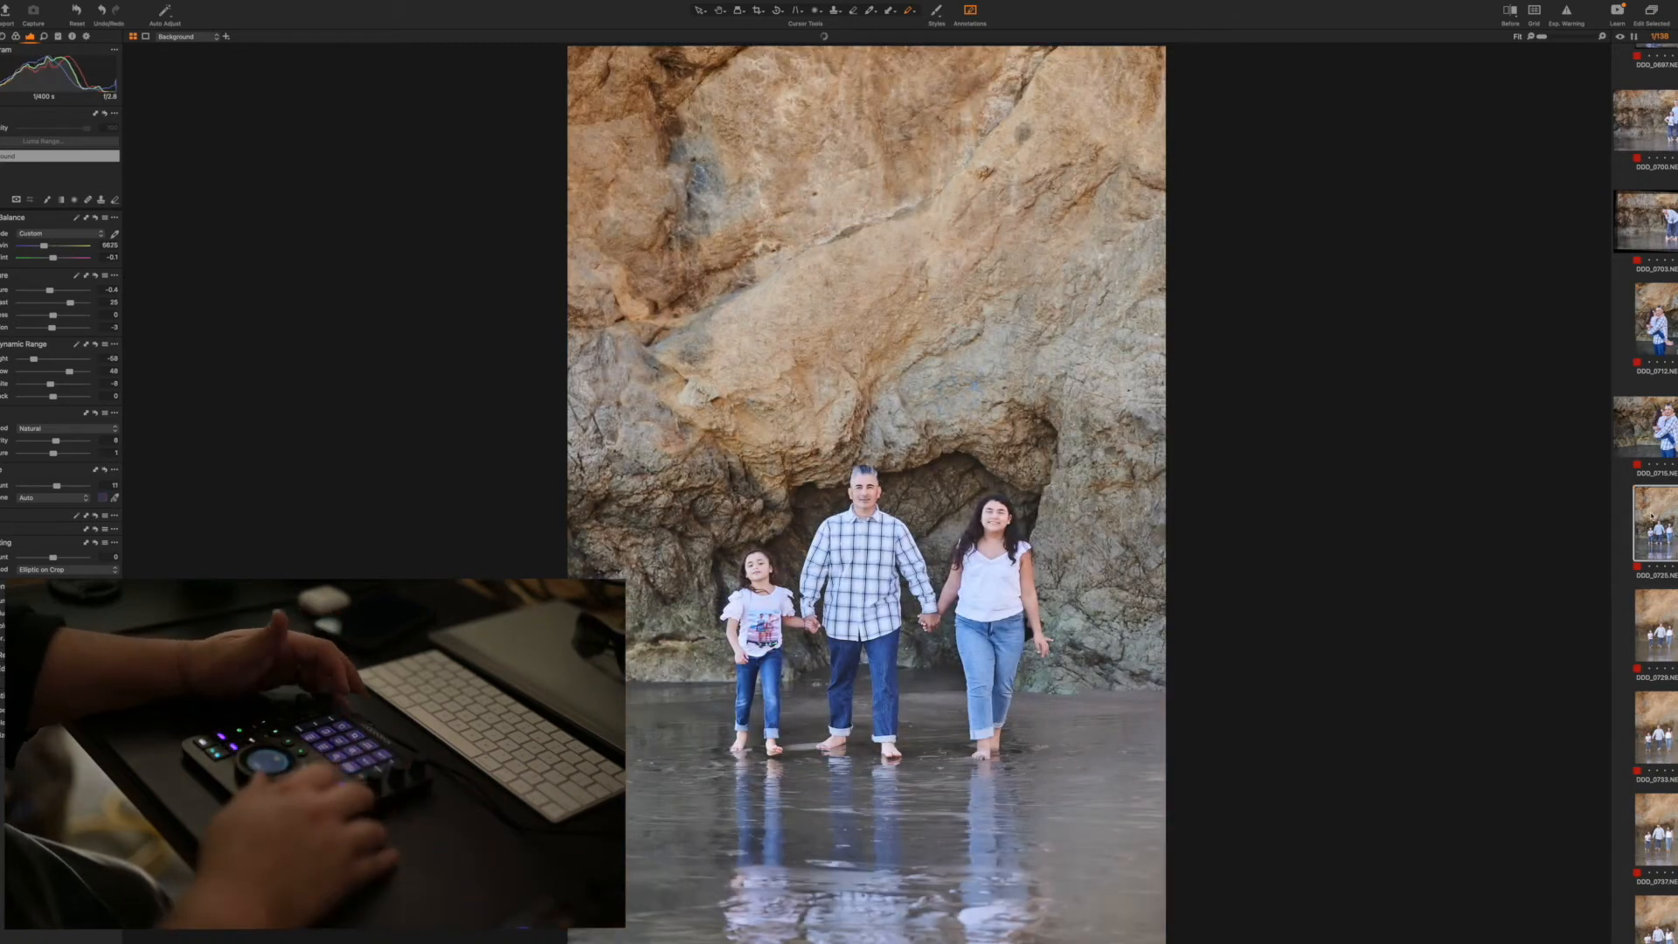
Apply the first walking shot's adjustments to the six vertical walking shots that follow it
key("Down")
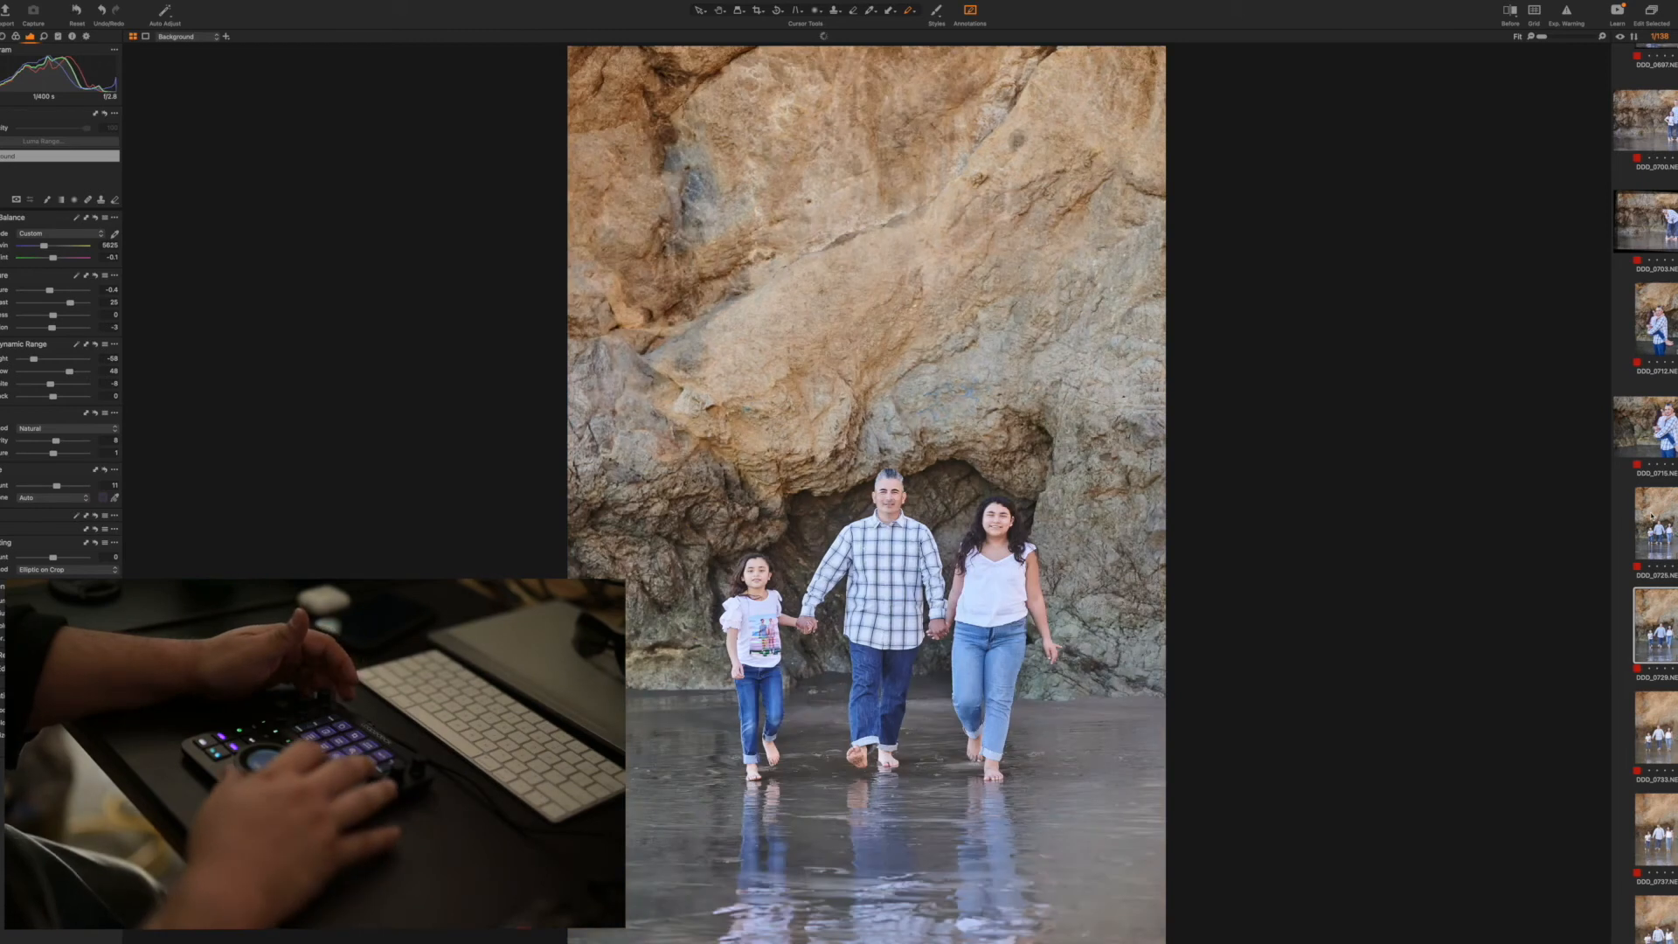
key("Down")
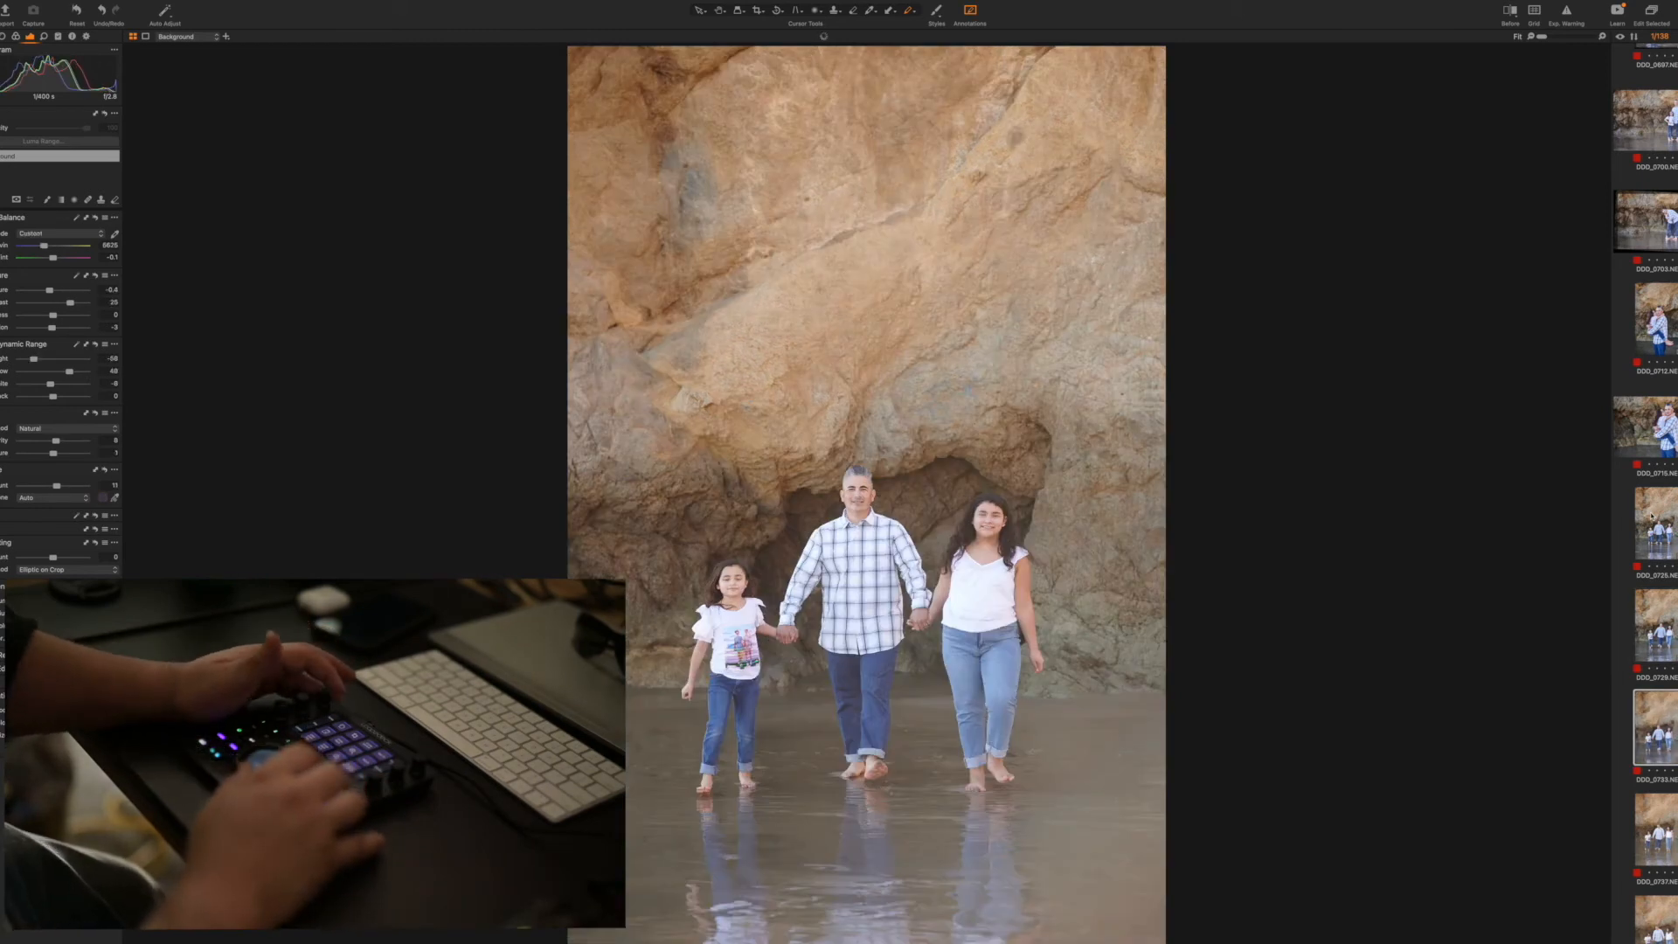
key("Down")
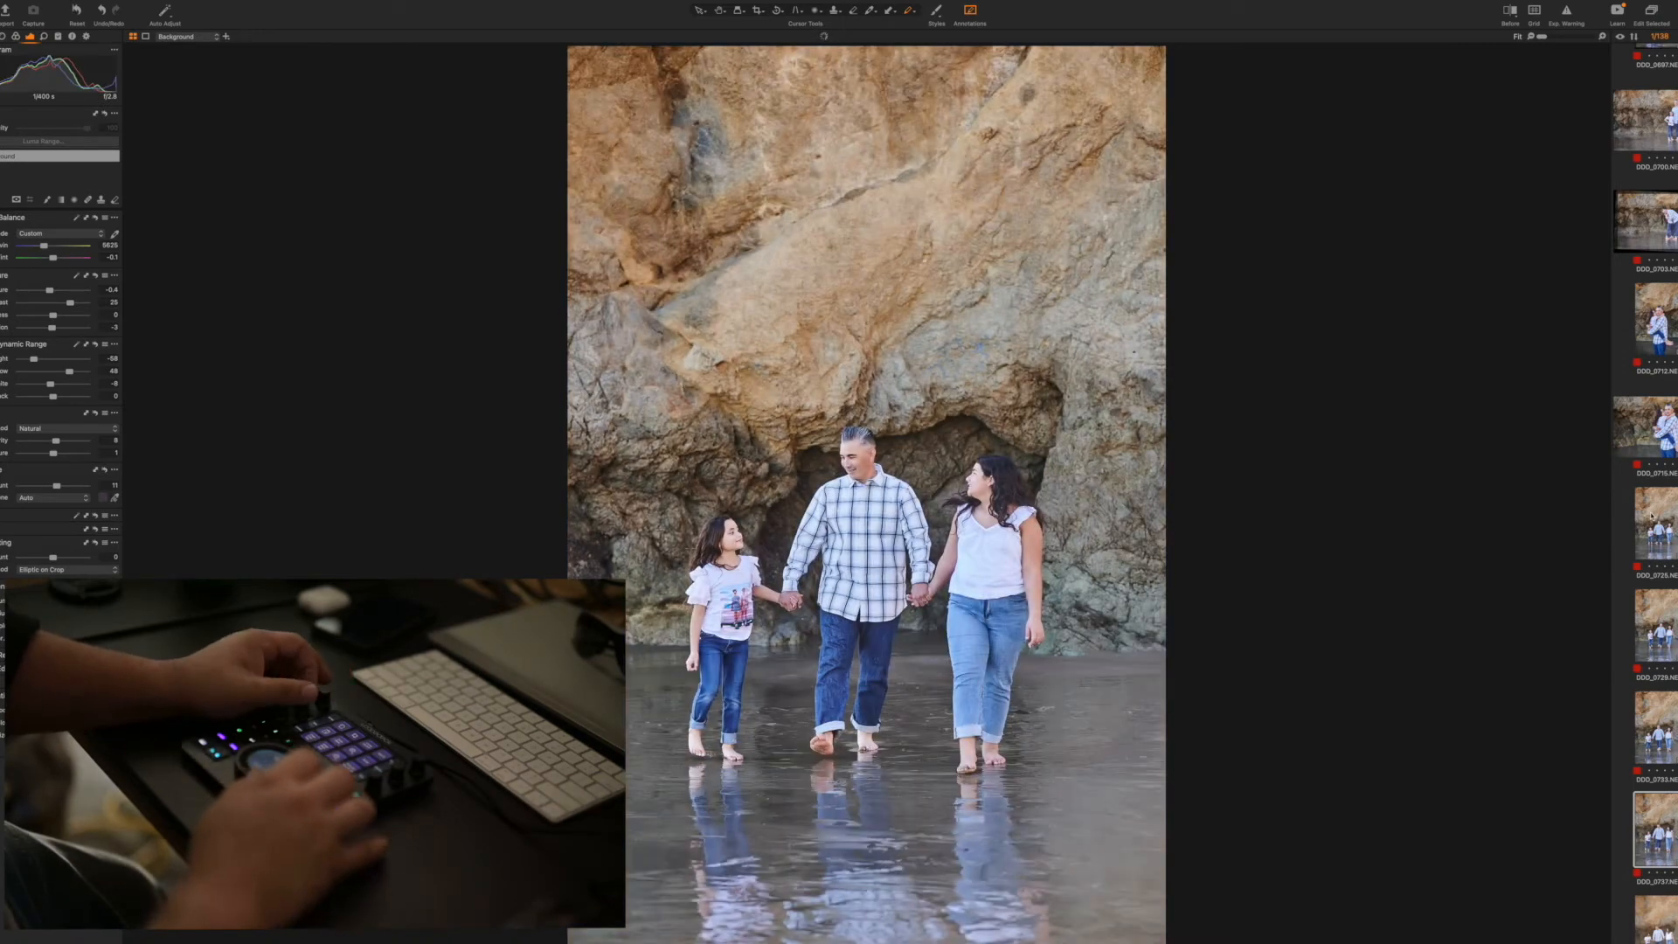
key("Down")
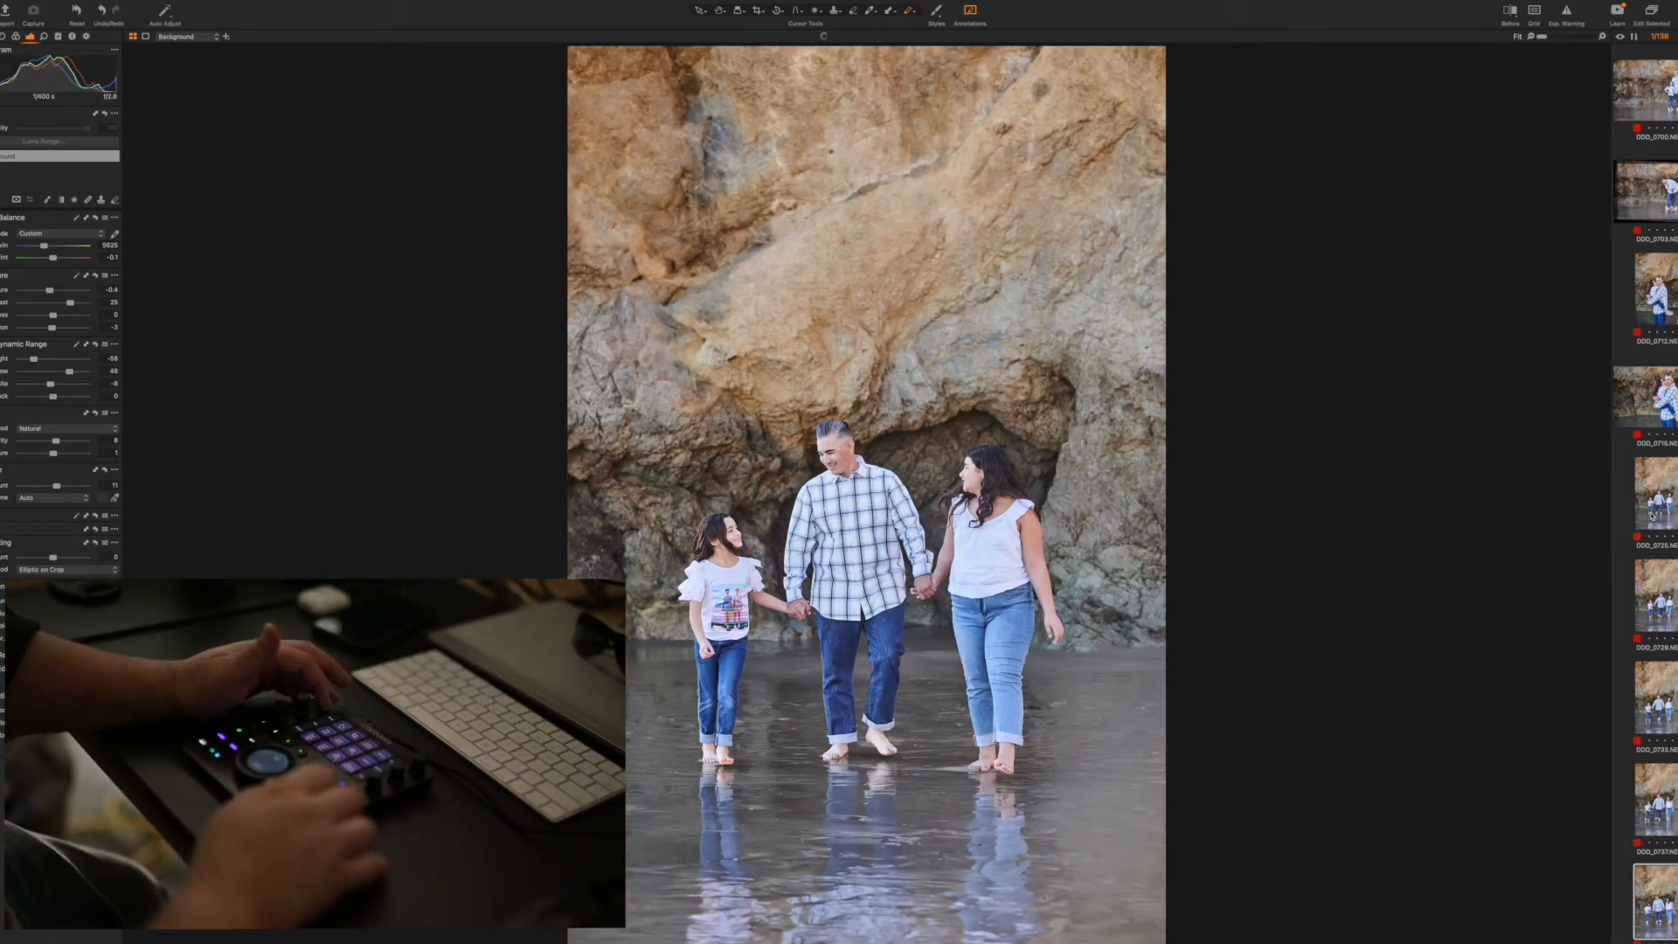
key("Right")
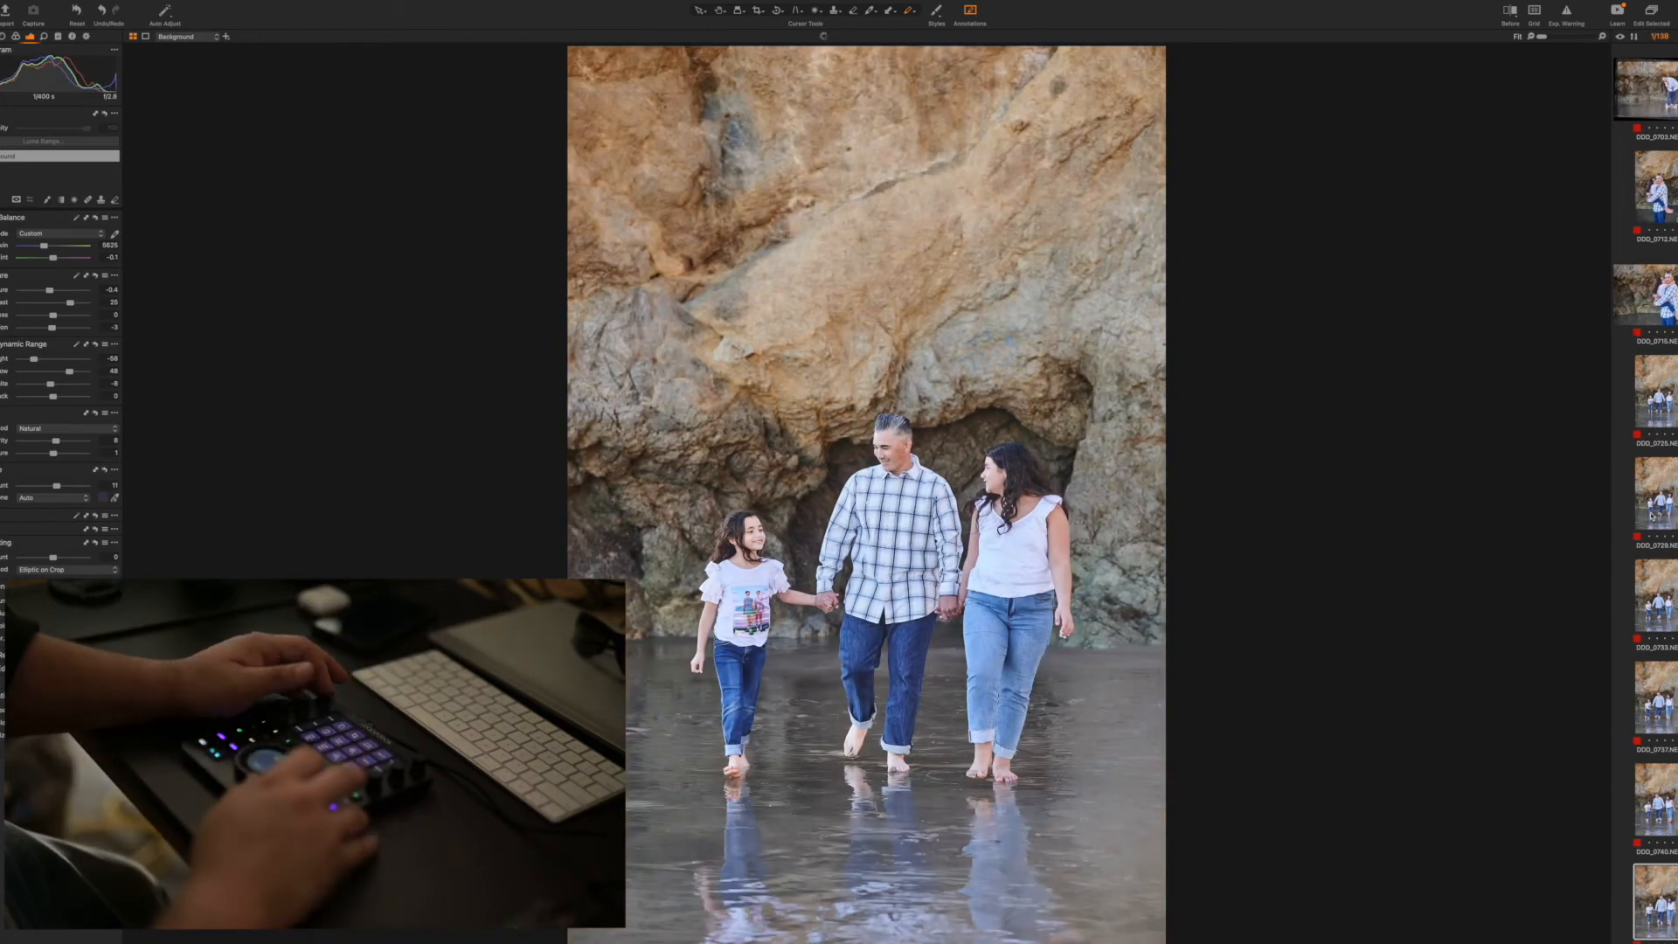
key("Right")
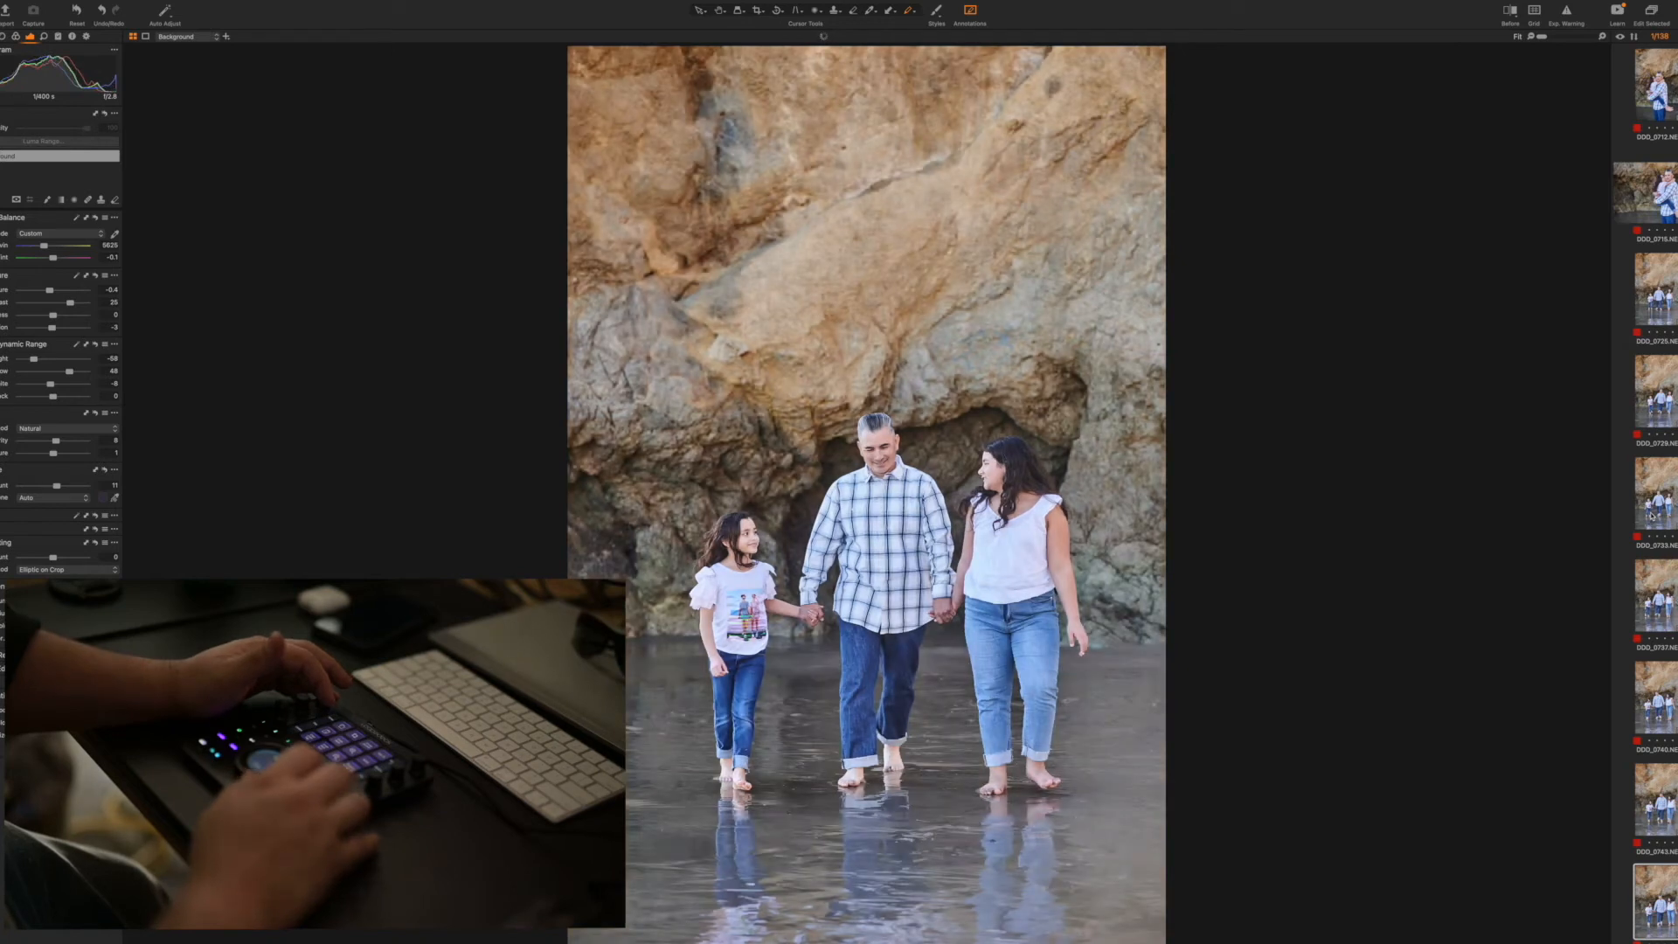
Apply the copied adjustments to the last vertical walking shot and the first two vertical shots of all four family members
key("Right")
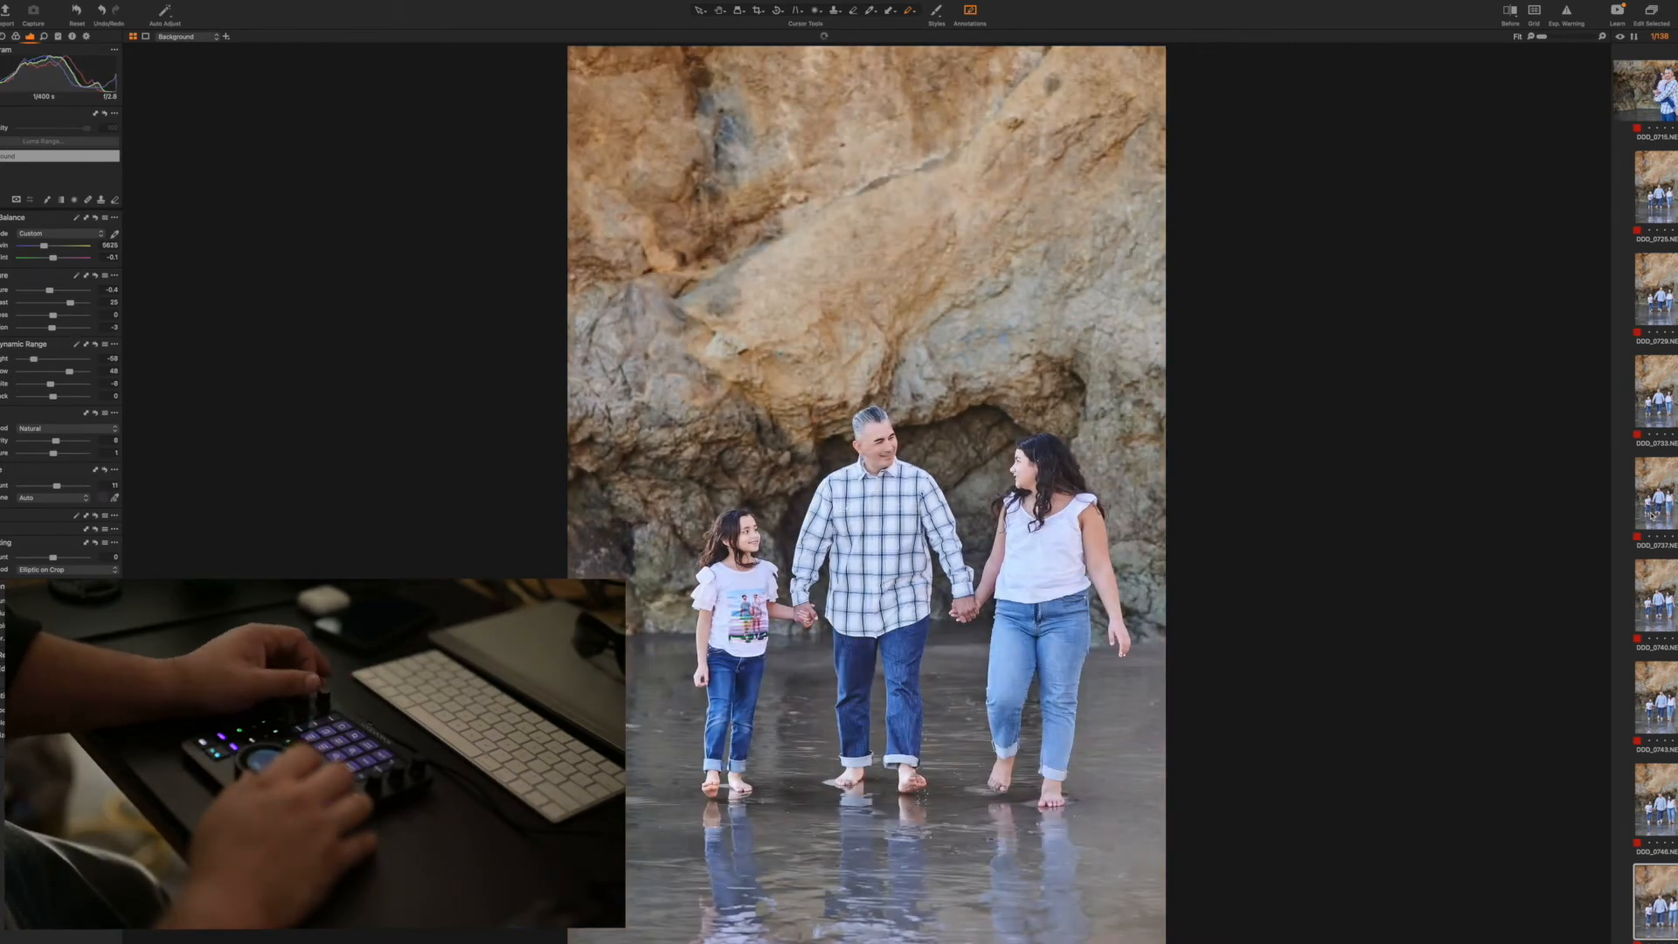
key("Right")
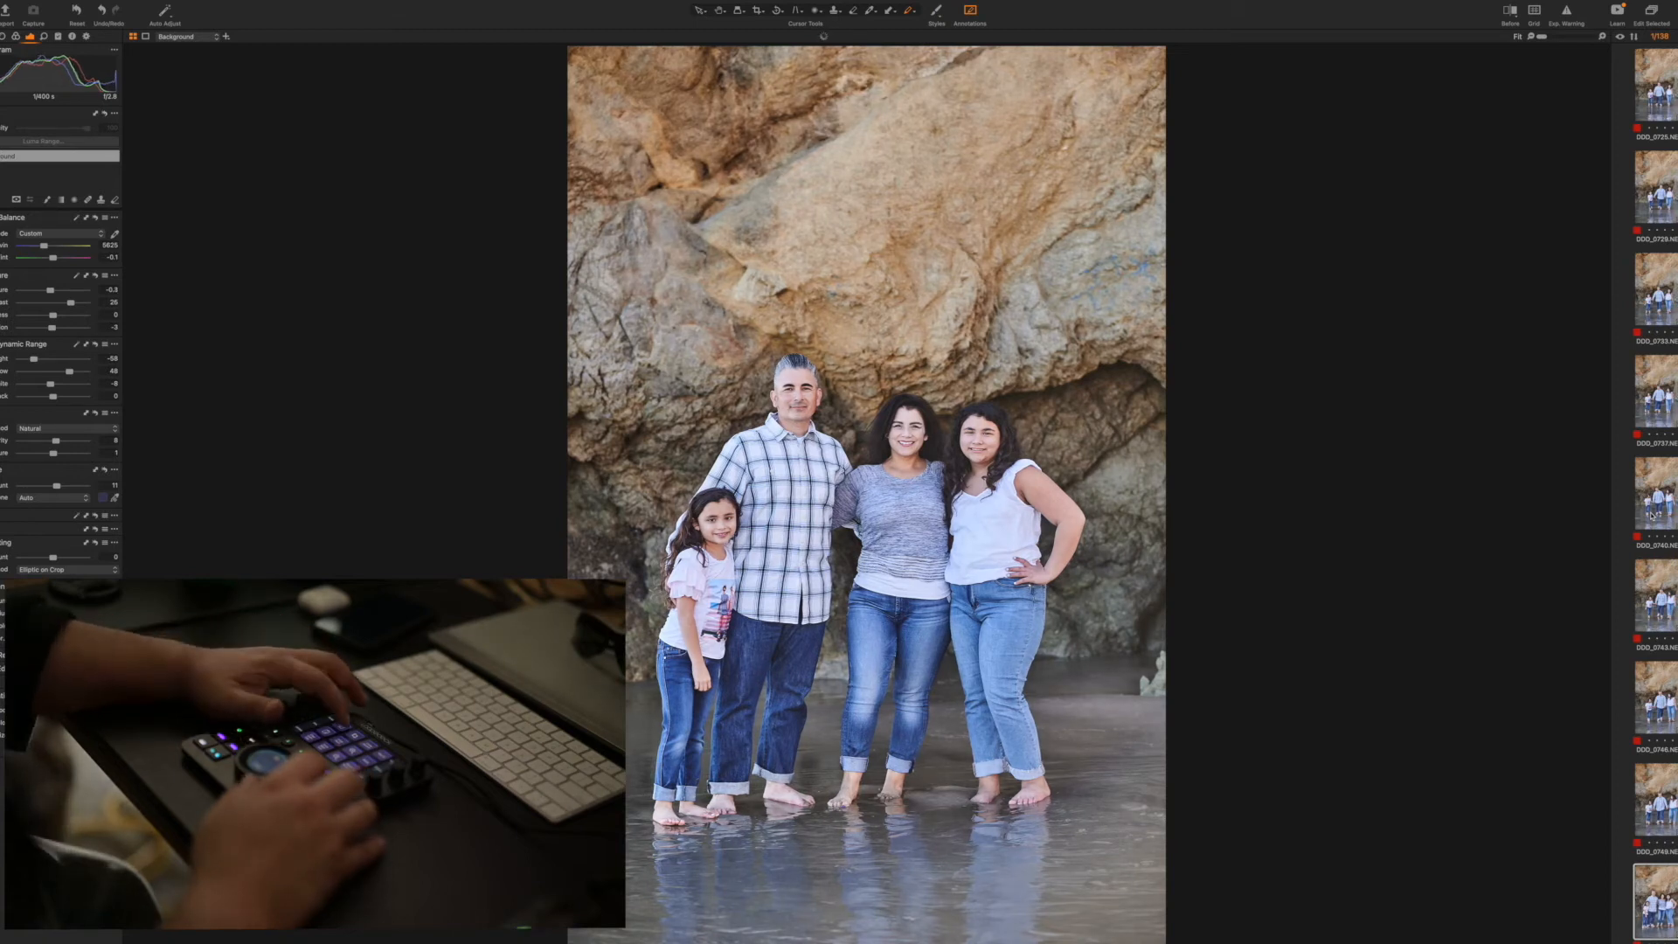
key("Right")
key("super+shift+v")
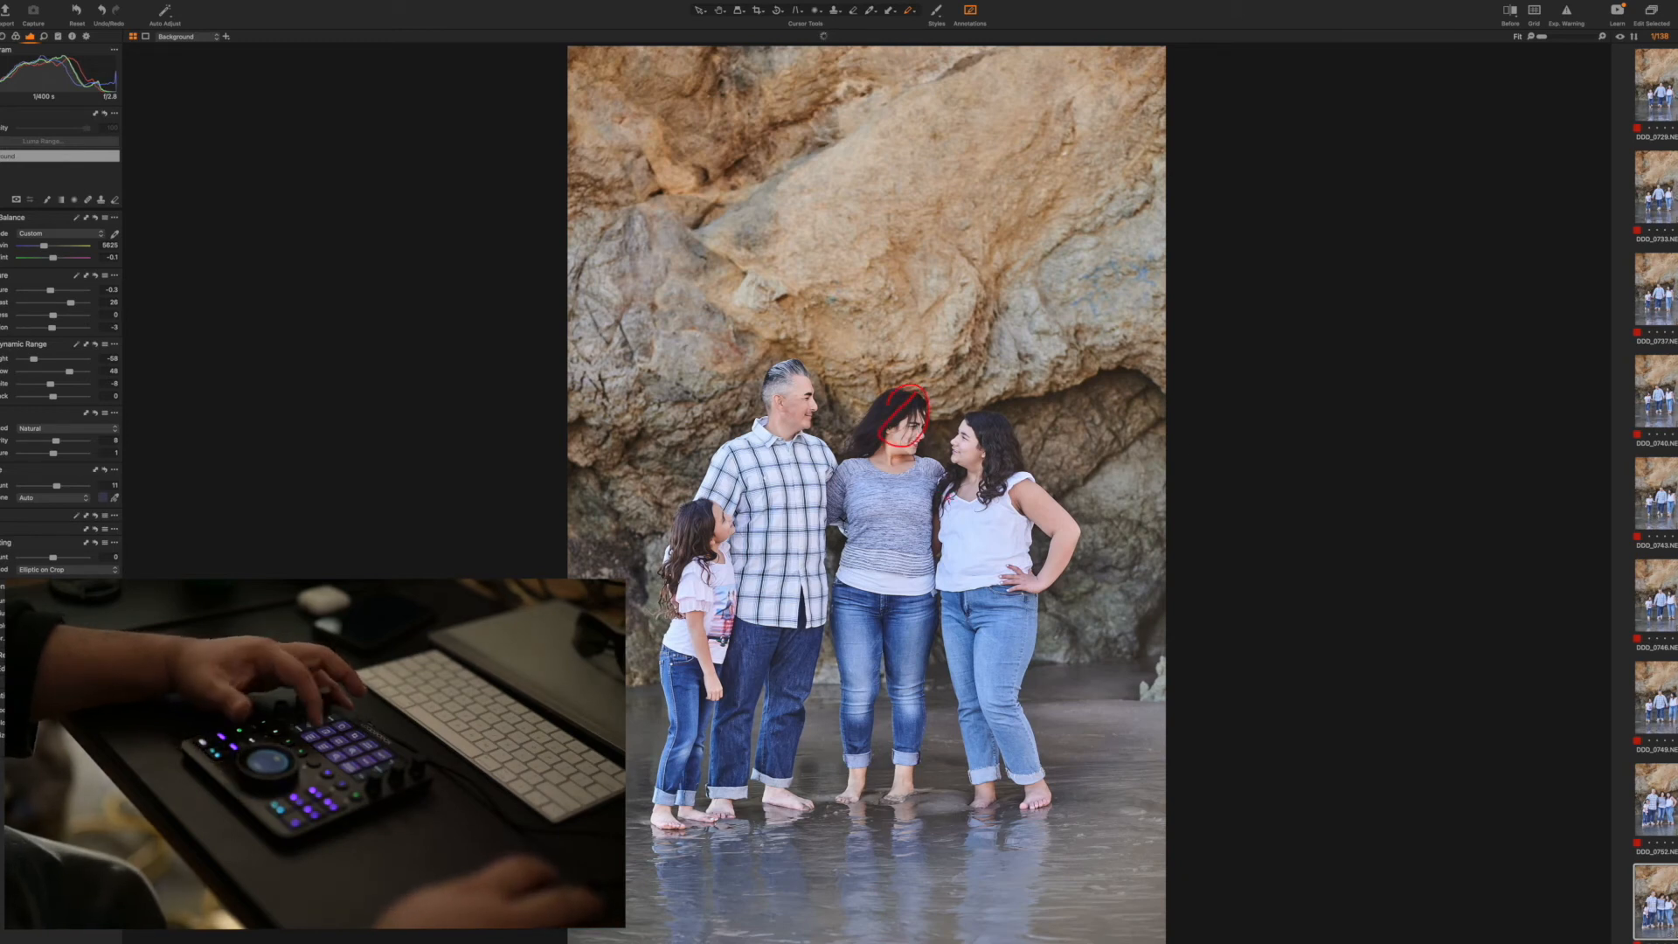
Remove the vertical family shot with hair over the mother's face and apply the adjustments to the vertical shot after it
key("plus")
key("super+shift+v")
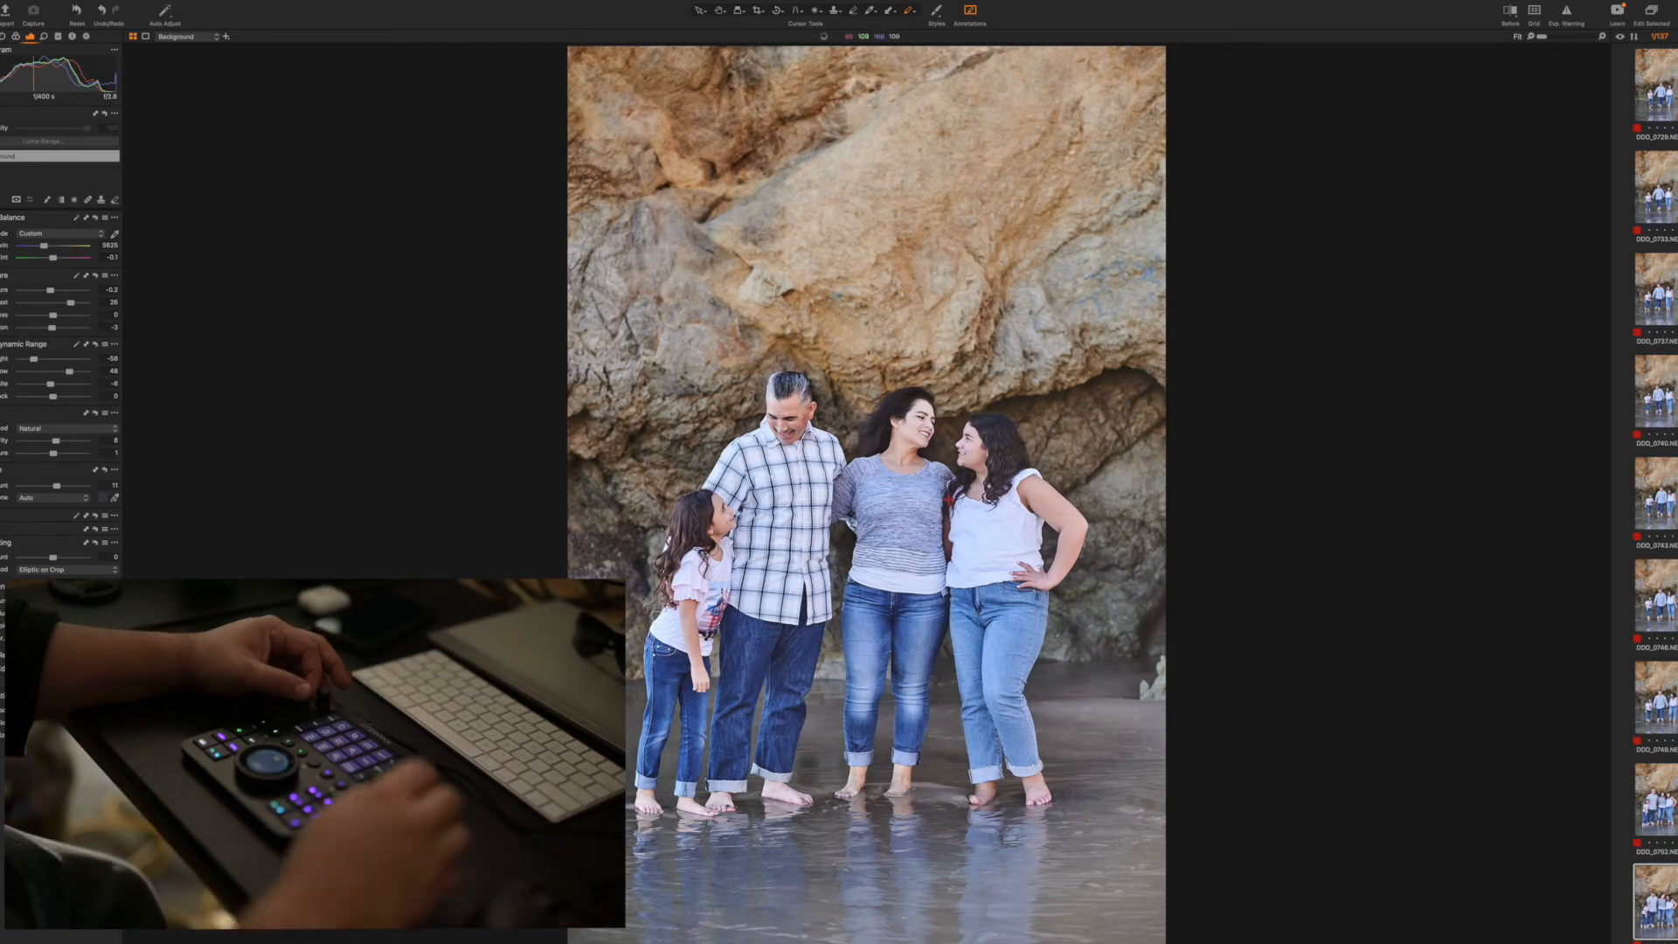
Remove the horizontal shot of the family looking at each other, keeping the adjusted horizontal one of them facing the camera
key("Down")
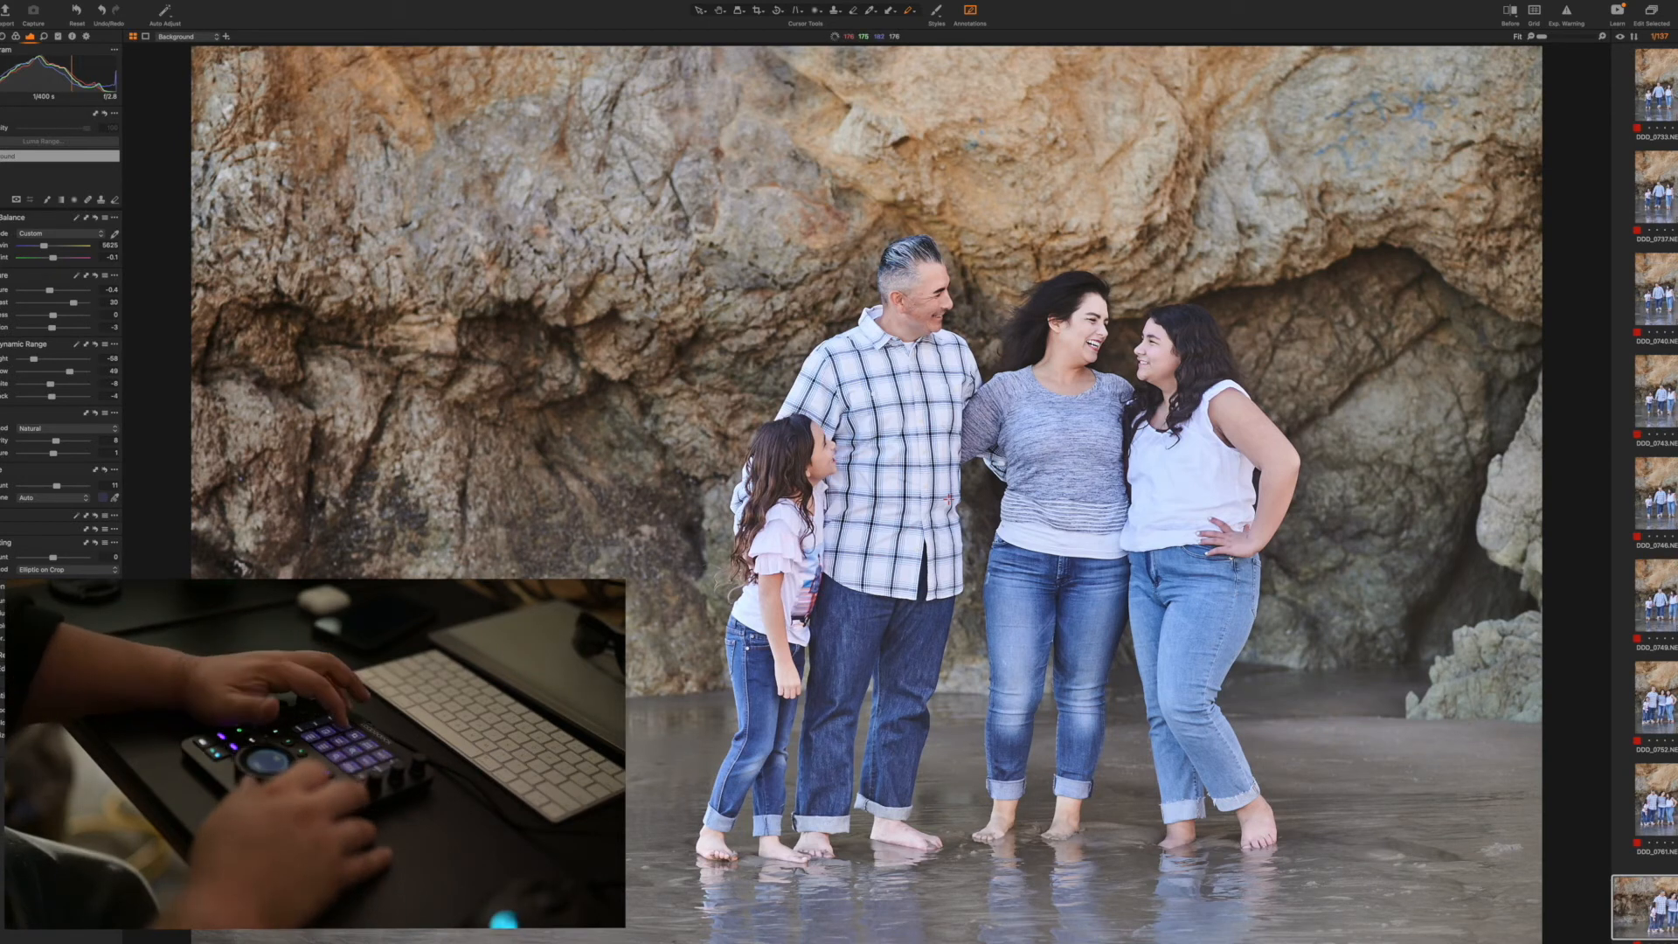
key("Right")
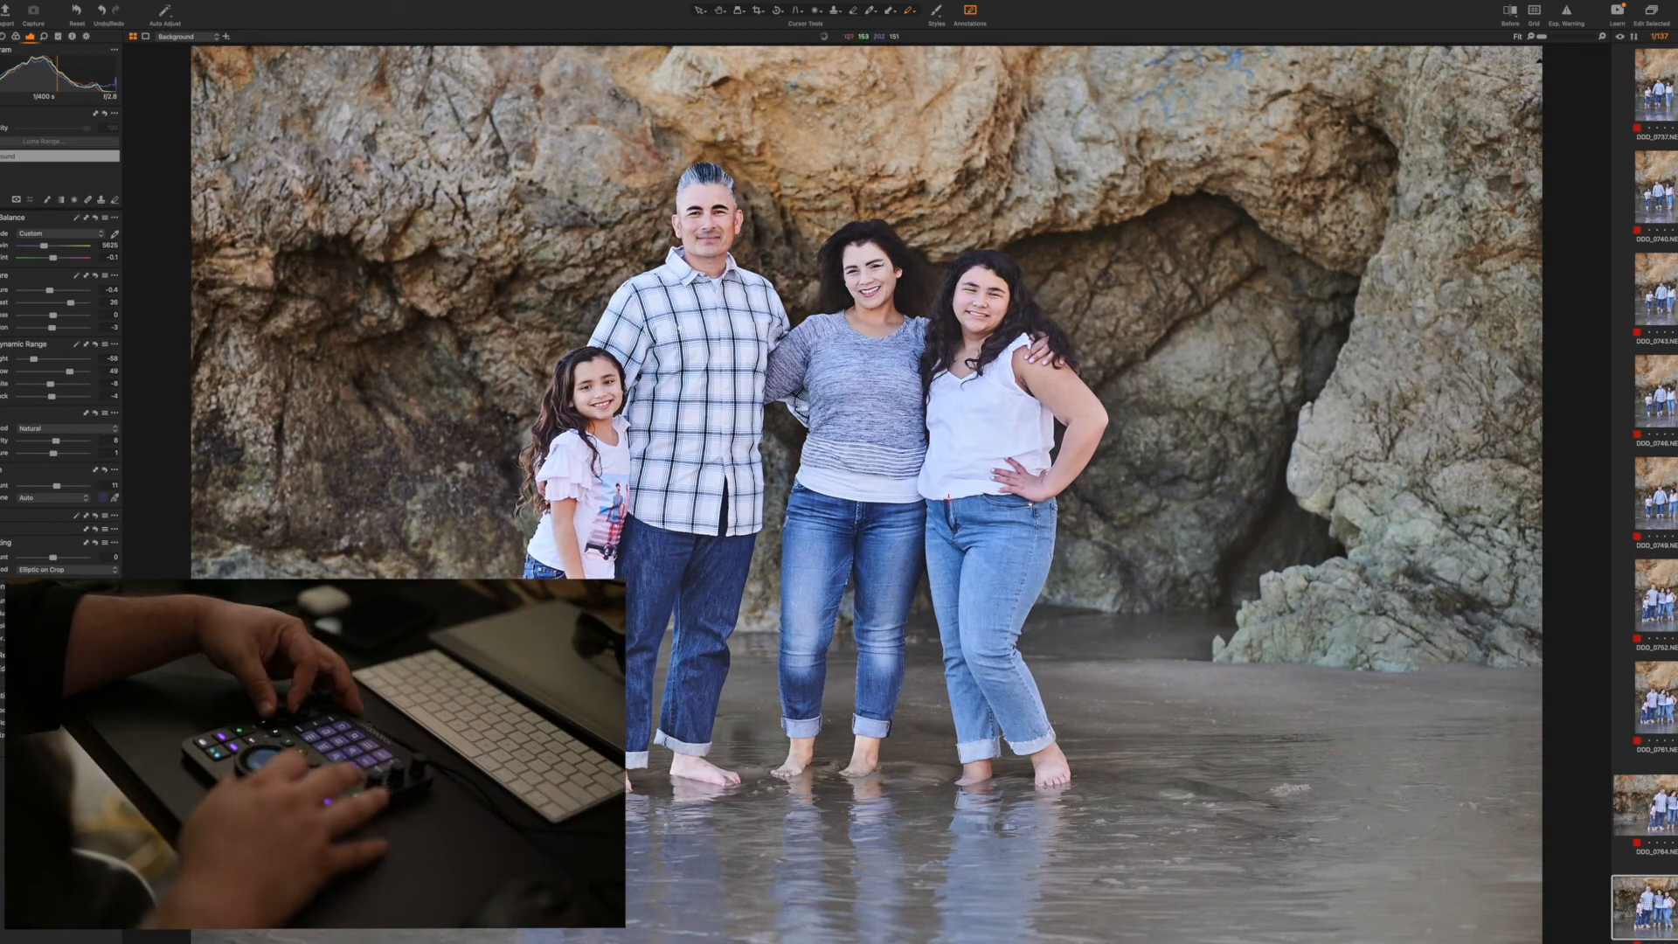
key("Left")
key("Delete")
key("Right")
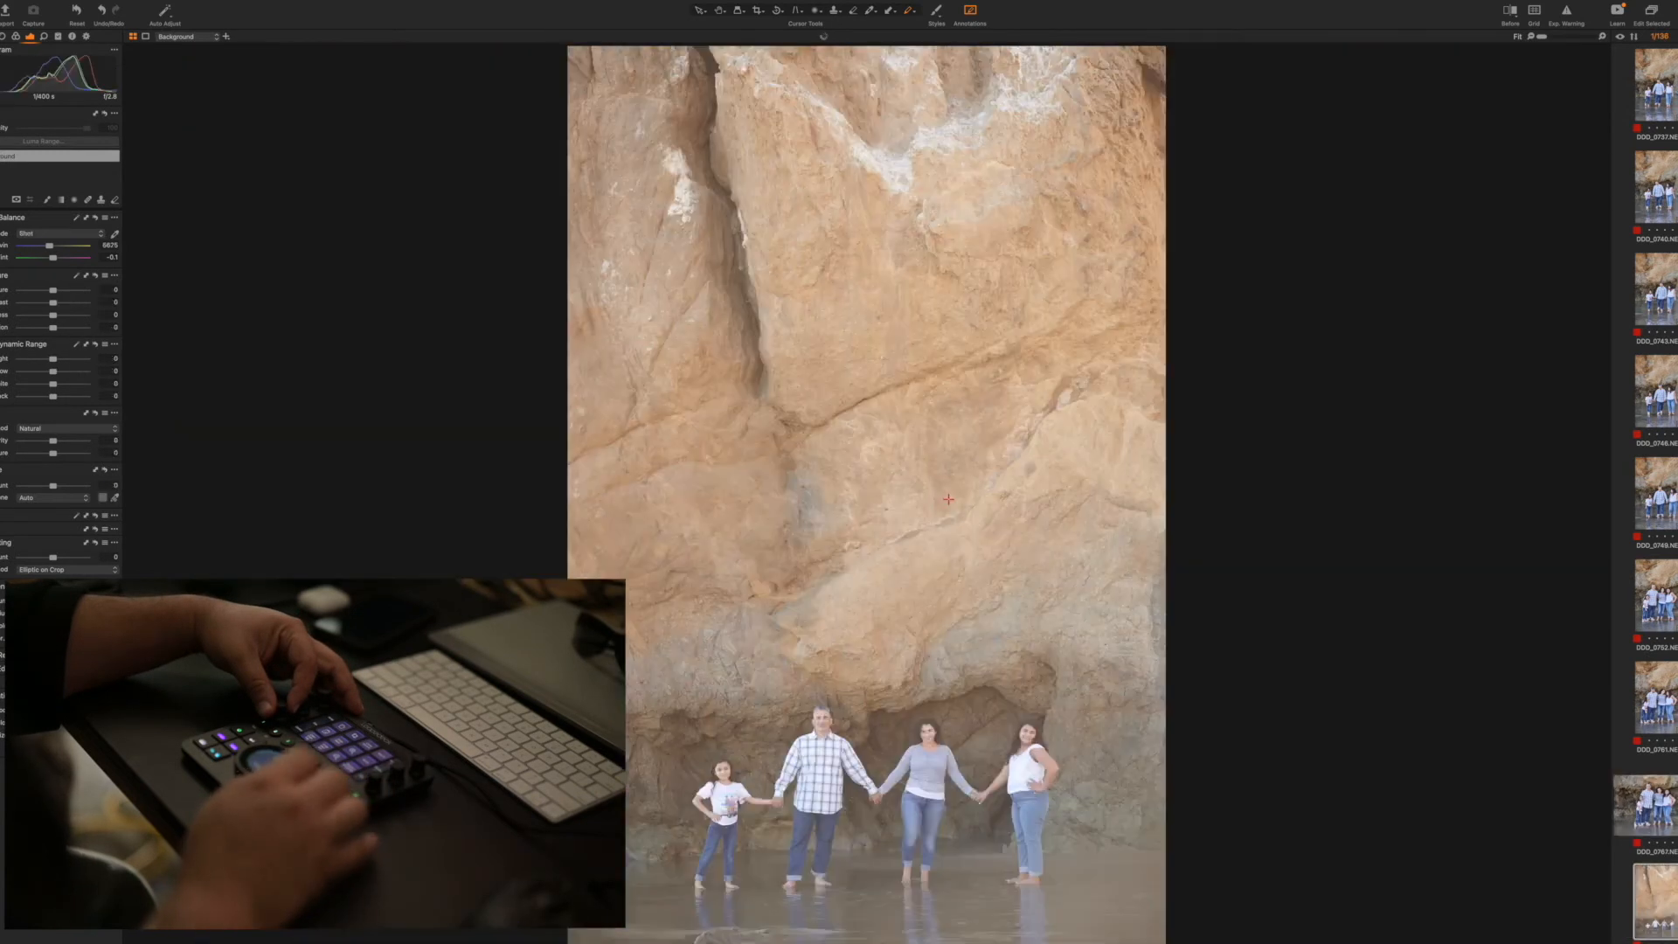
key("Left")
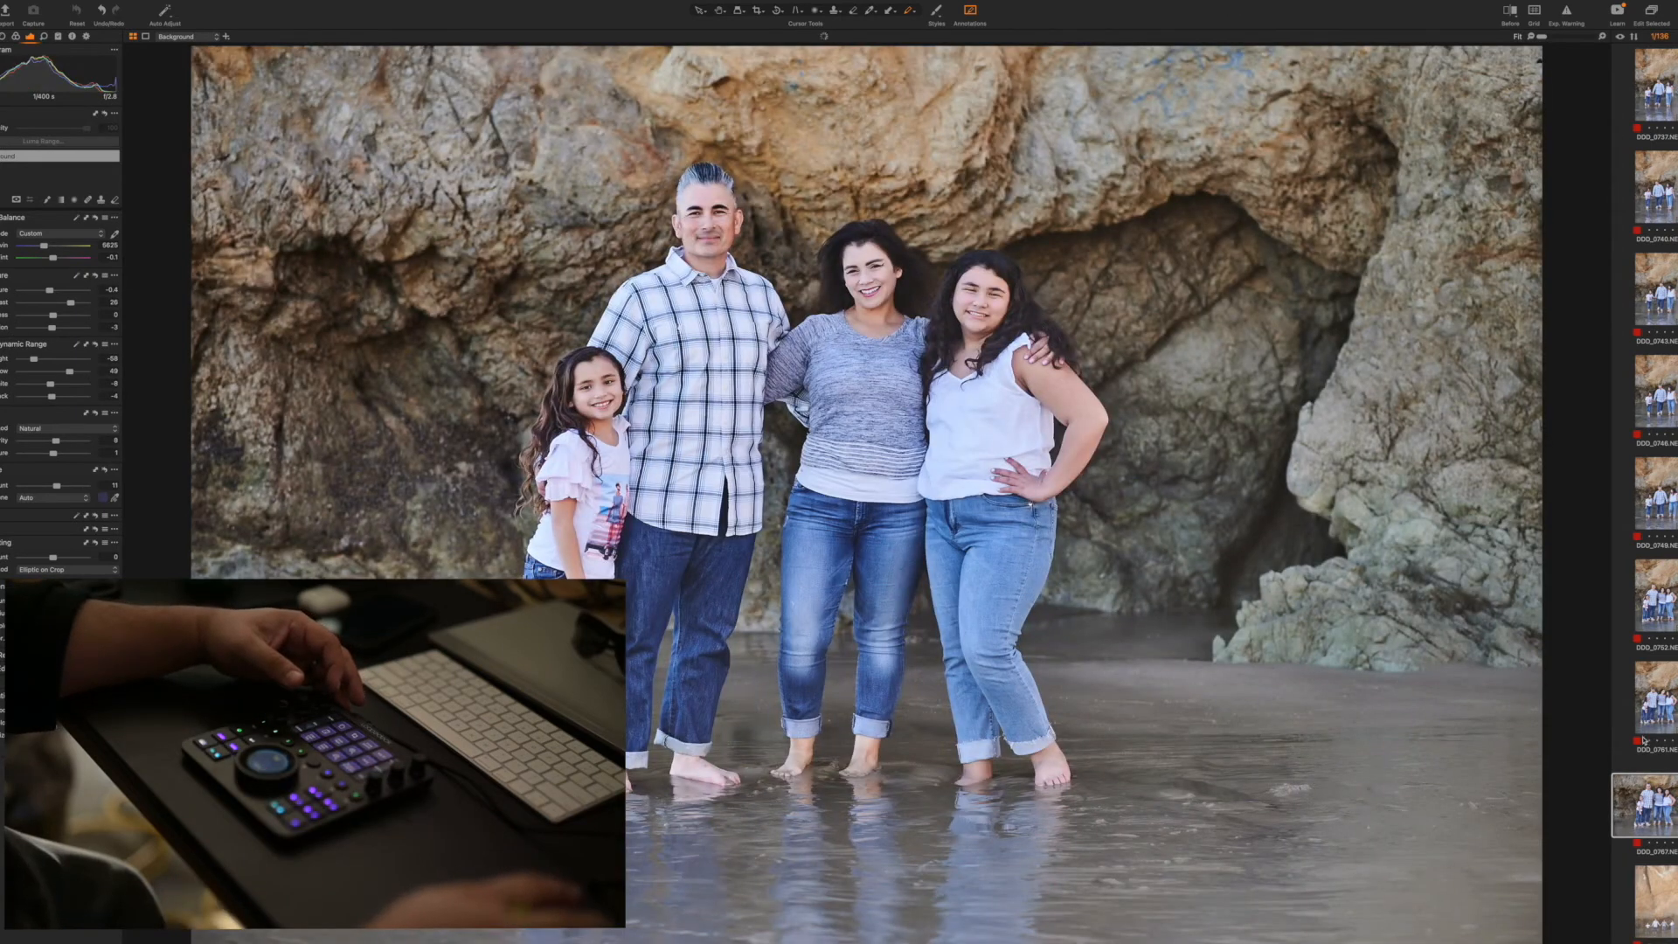
key("Right")
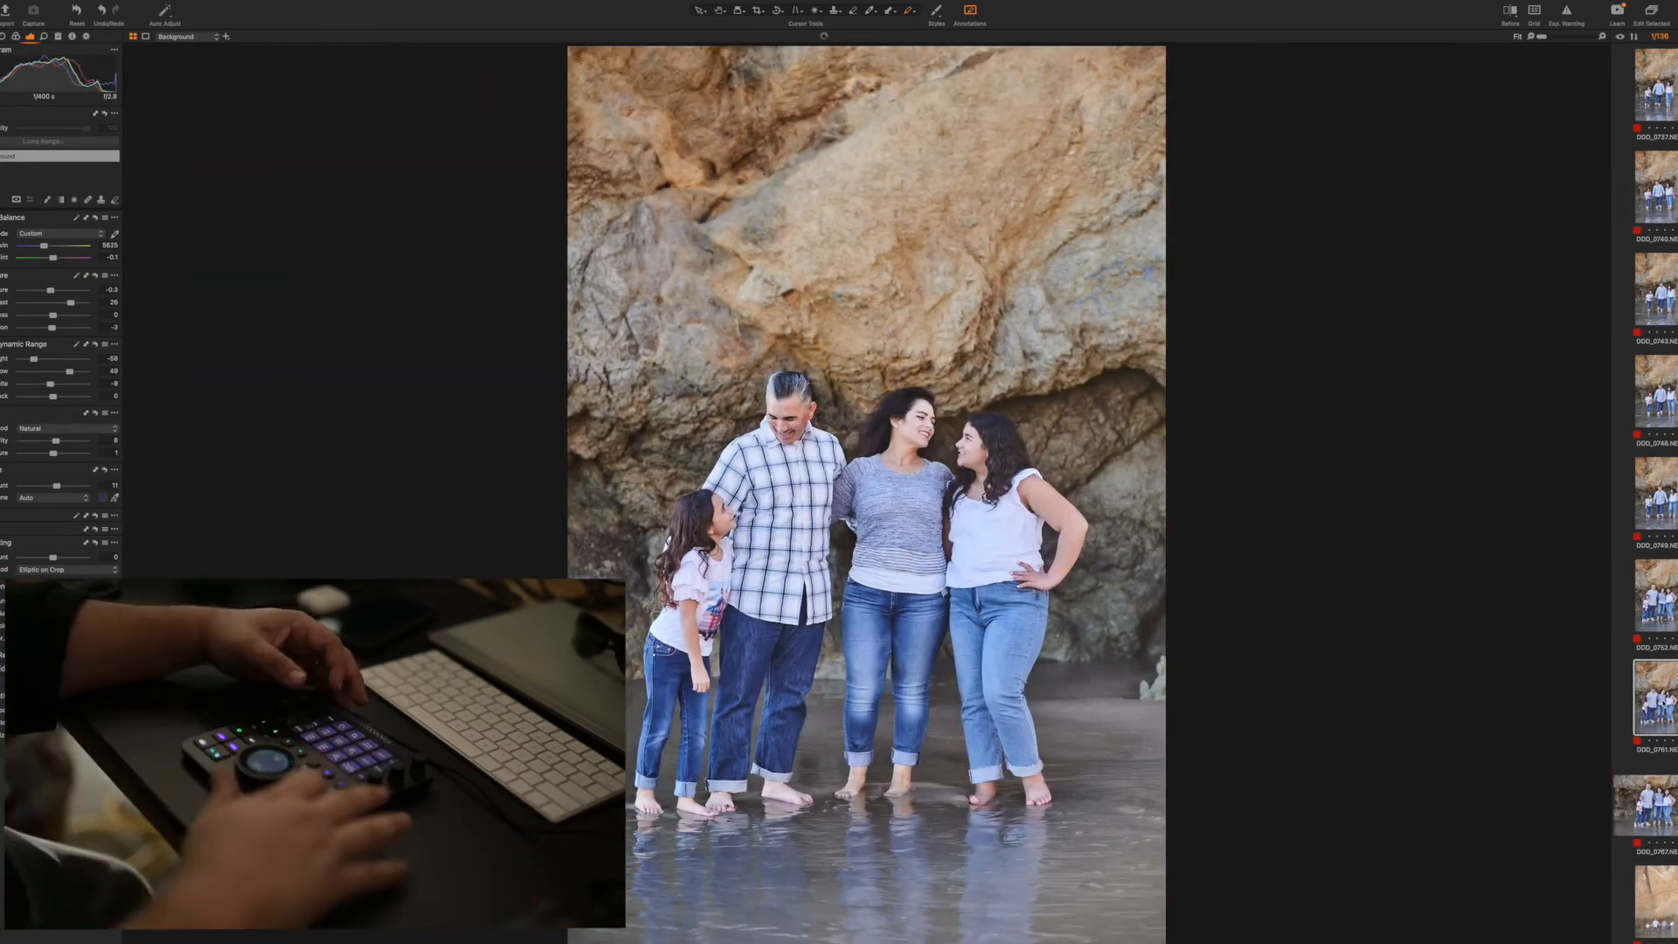
key("Left")
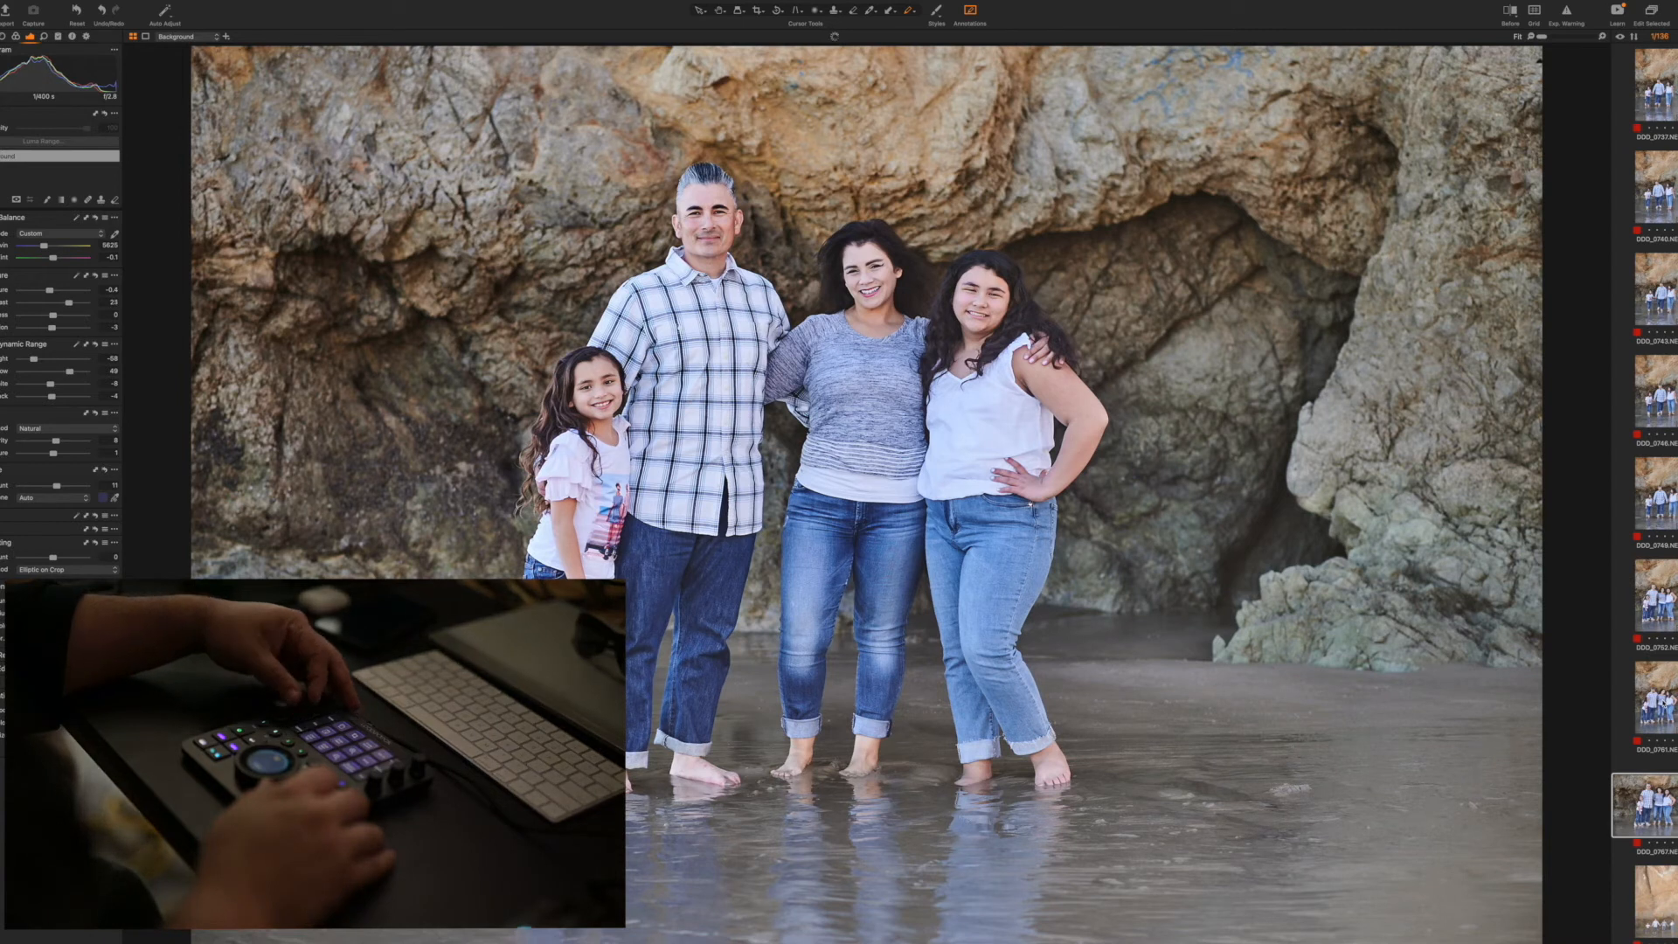
key("Right")
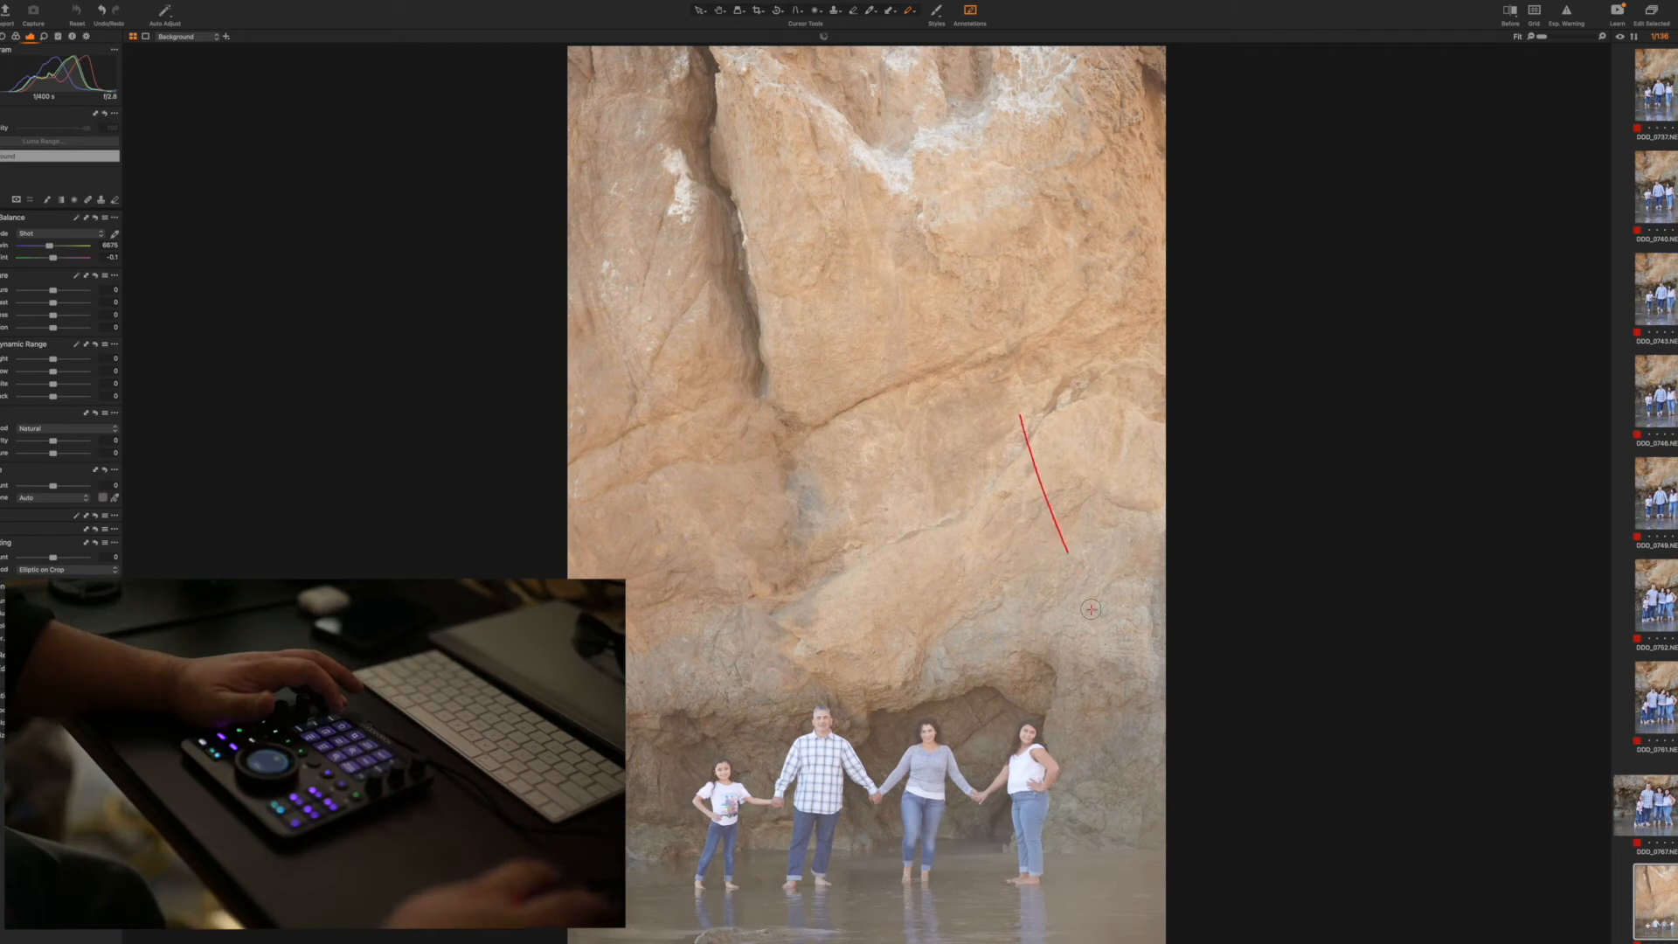
Apply the copied adjustments with exposure -0.7 and contrast 29 to the first two distant vertical shots of the family holding hands
mouse_move(1101, 905)
left_mouse_down()
mouse_move(926, 404)
mouse_move(795, 278)
mouse_move(781, 332)
left_mouse_up()
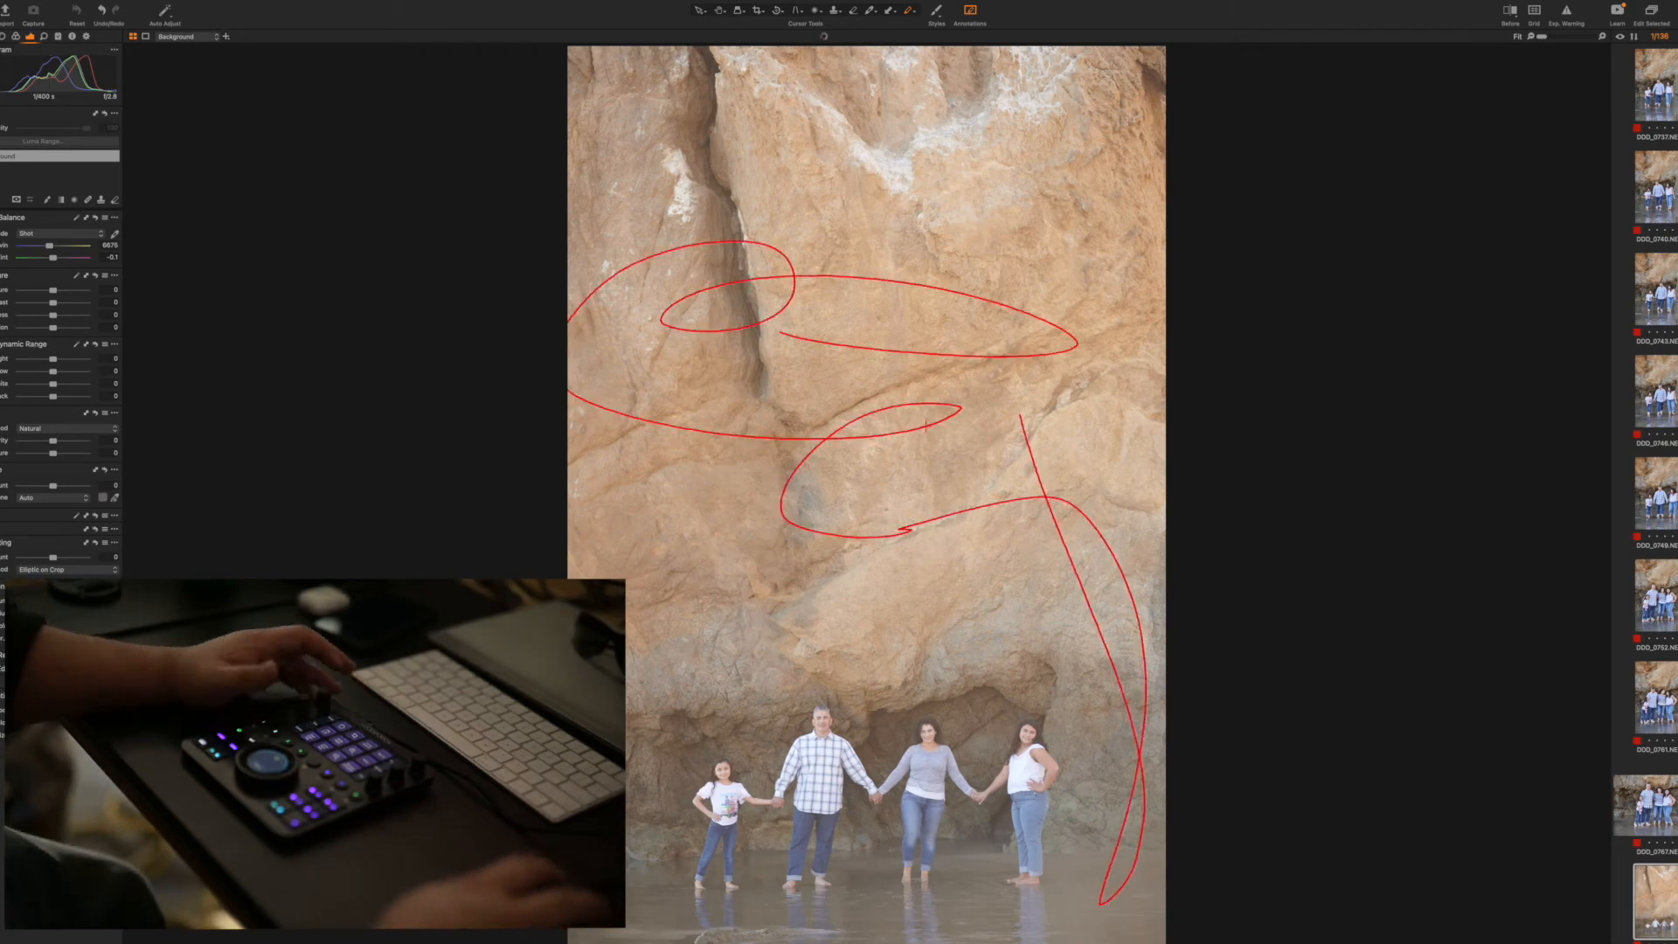
key("super+z")
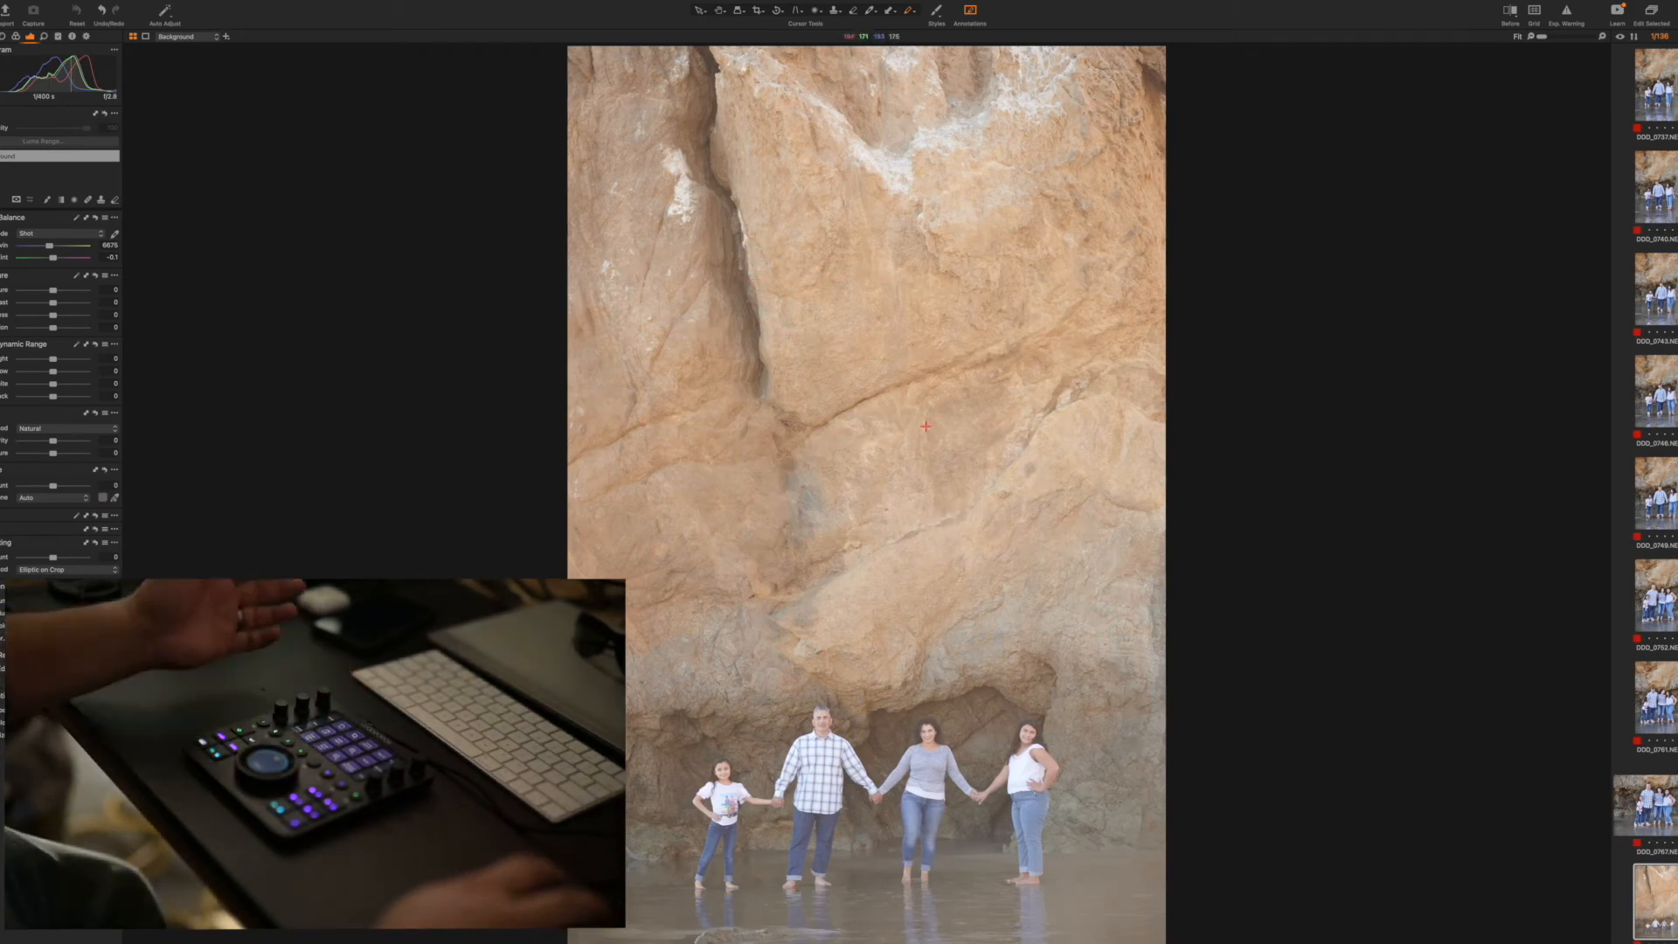
key("super+shift+v")
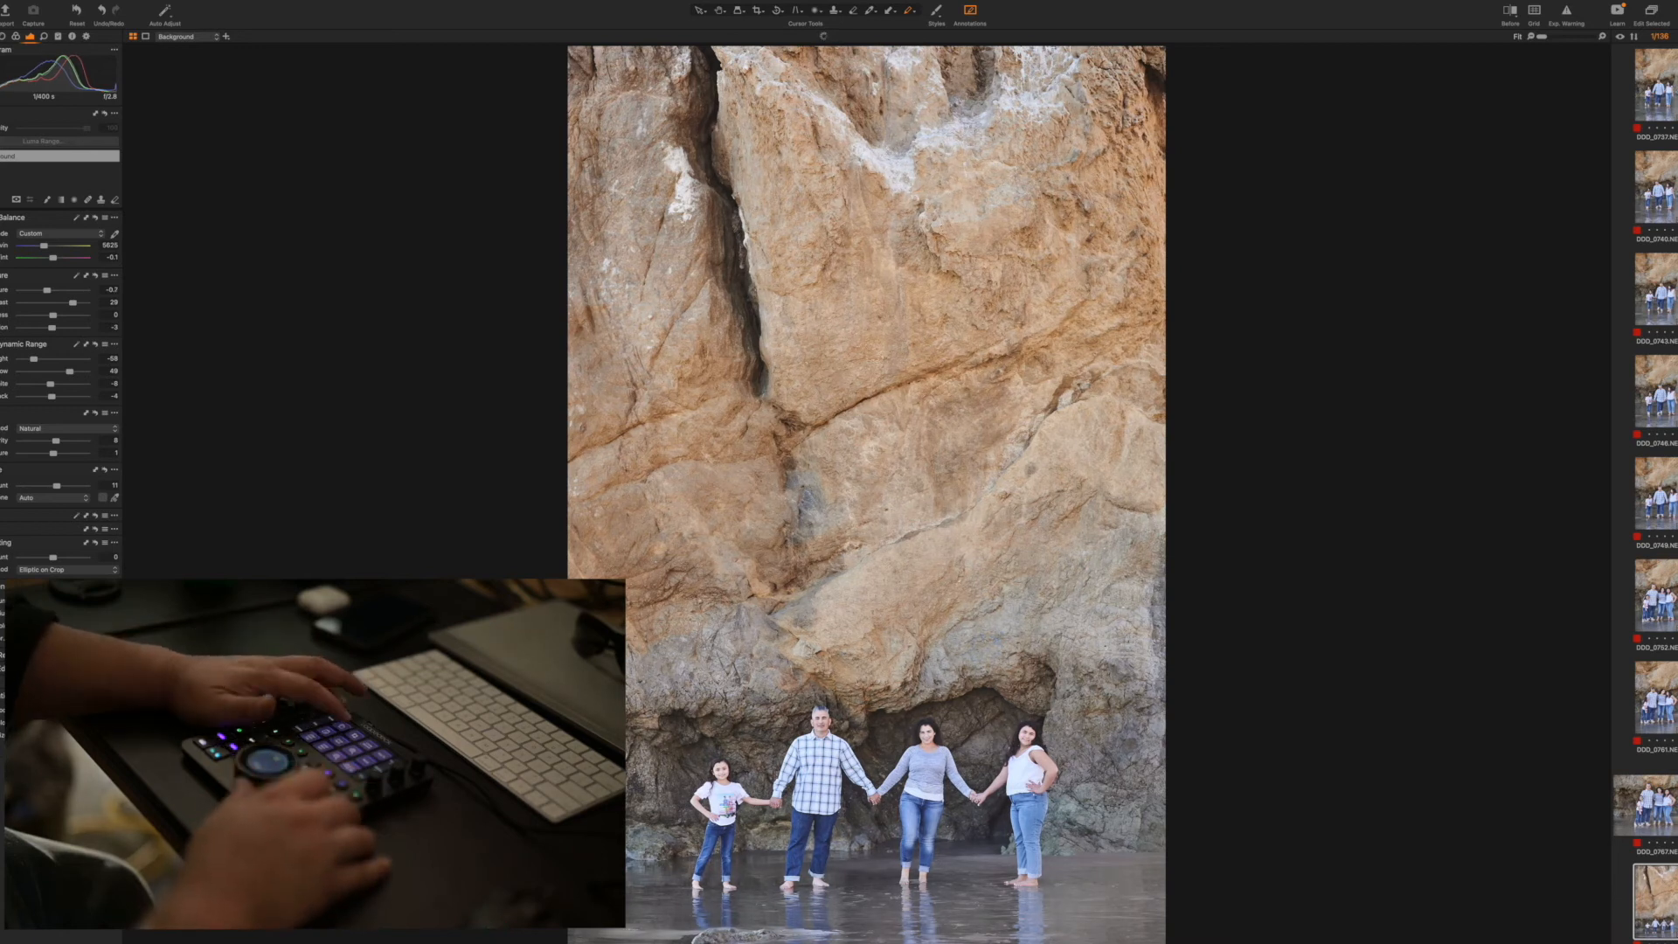
key("Right")
key("super+shift+v")
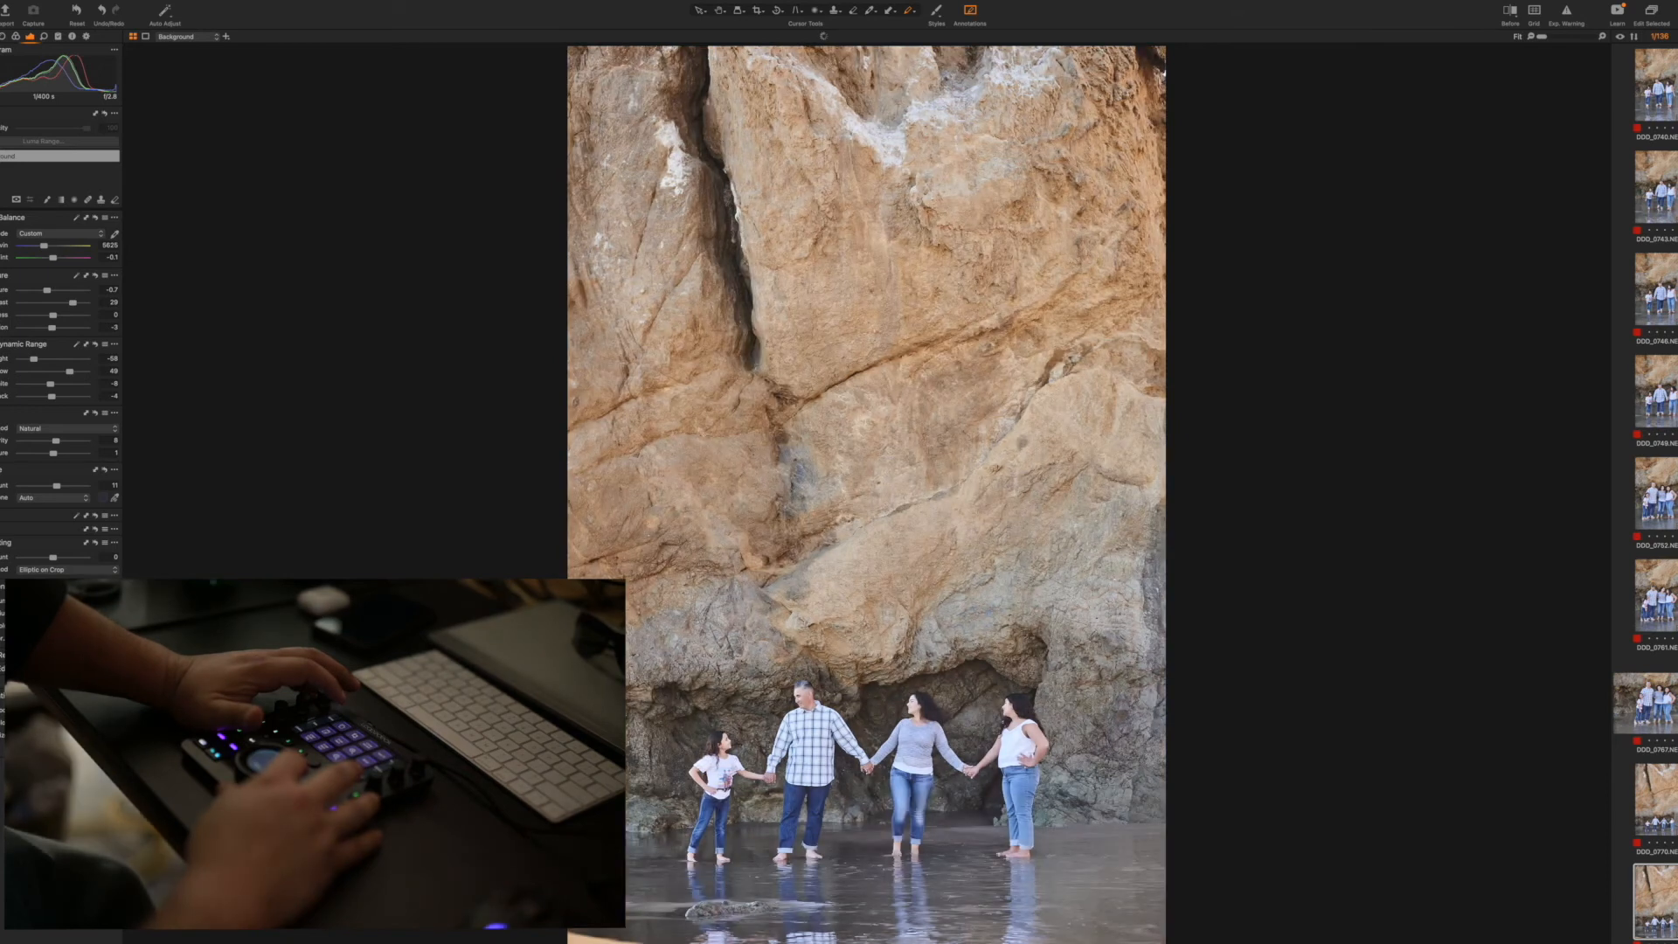
Duplicate the distant shot of the family looking at each other and give the copy the Black & White preset Color - Default
key("Right")
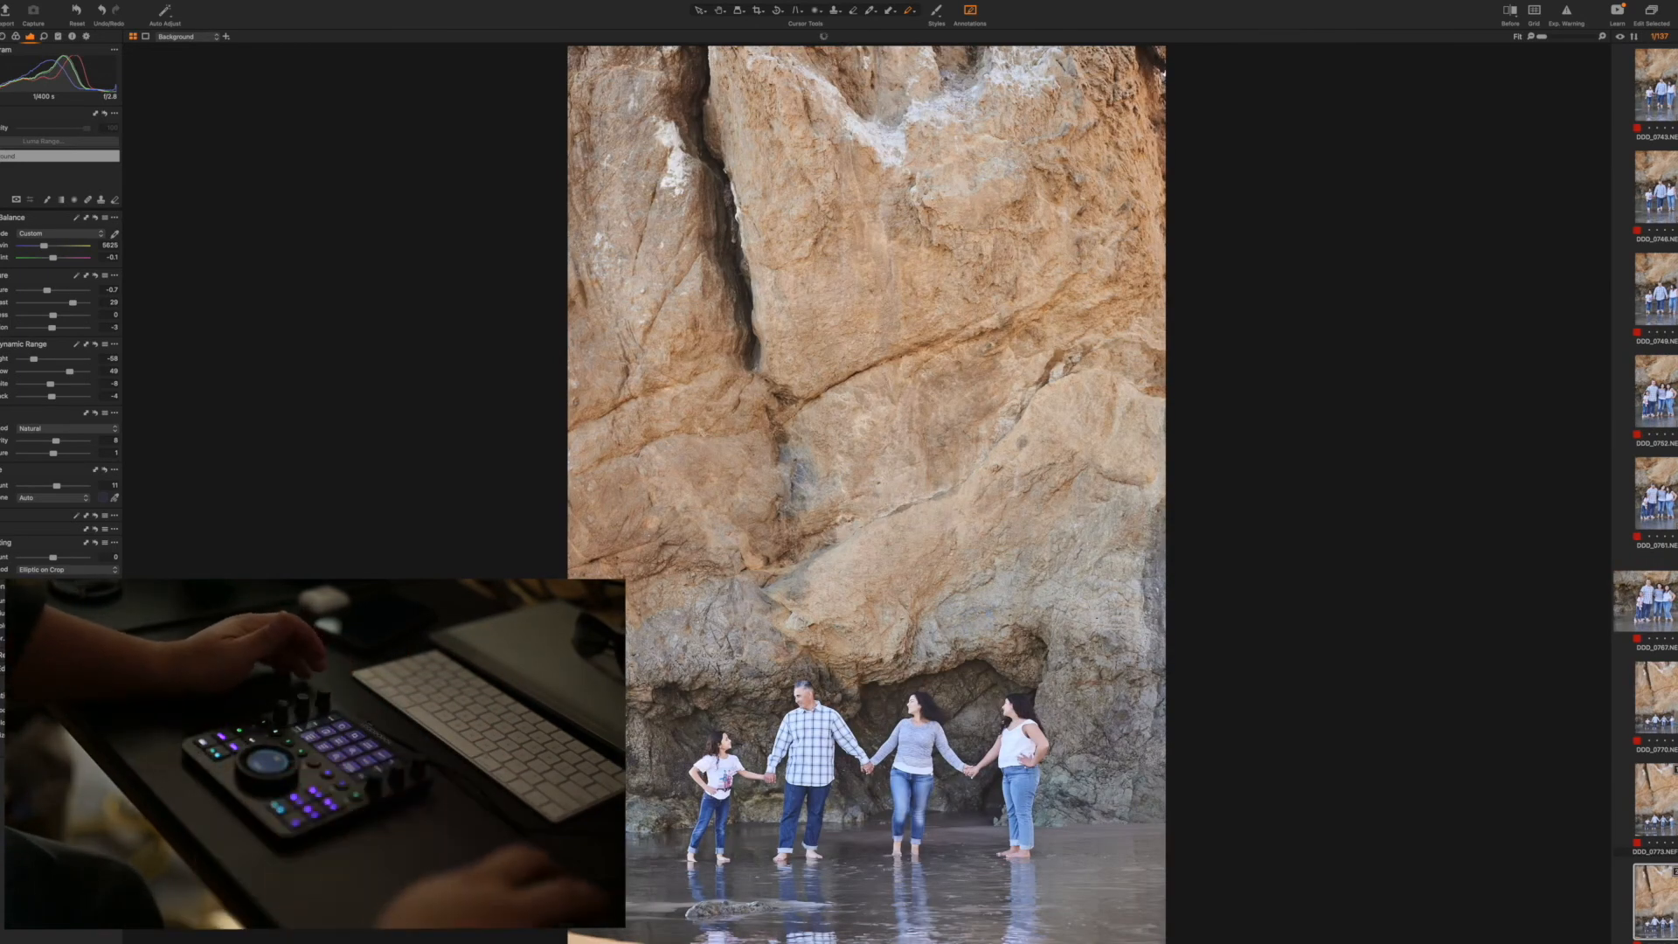
left_click(937, 13)
mouse_move(977, 57)
mouse_move(1068, 57)
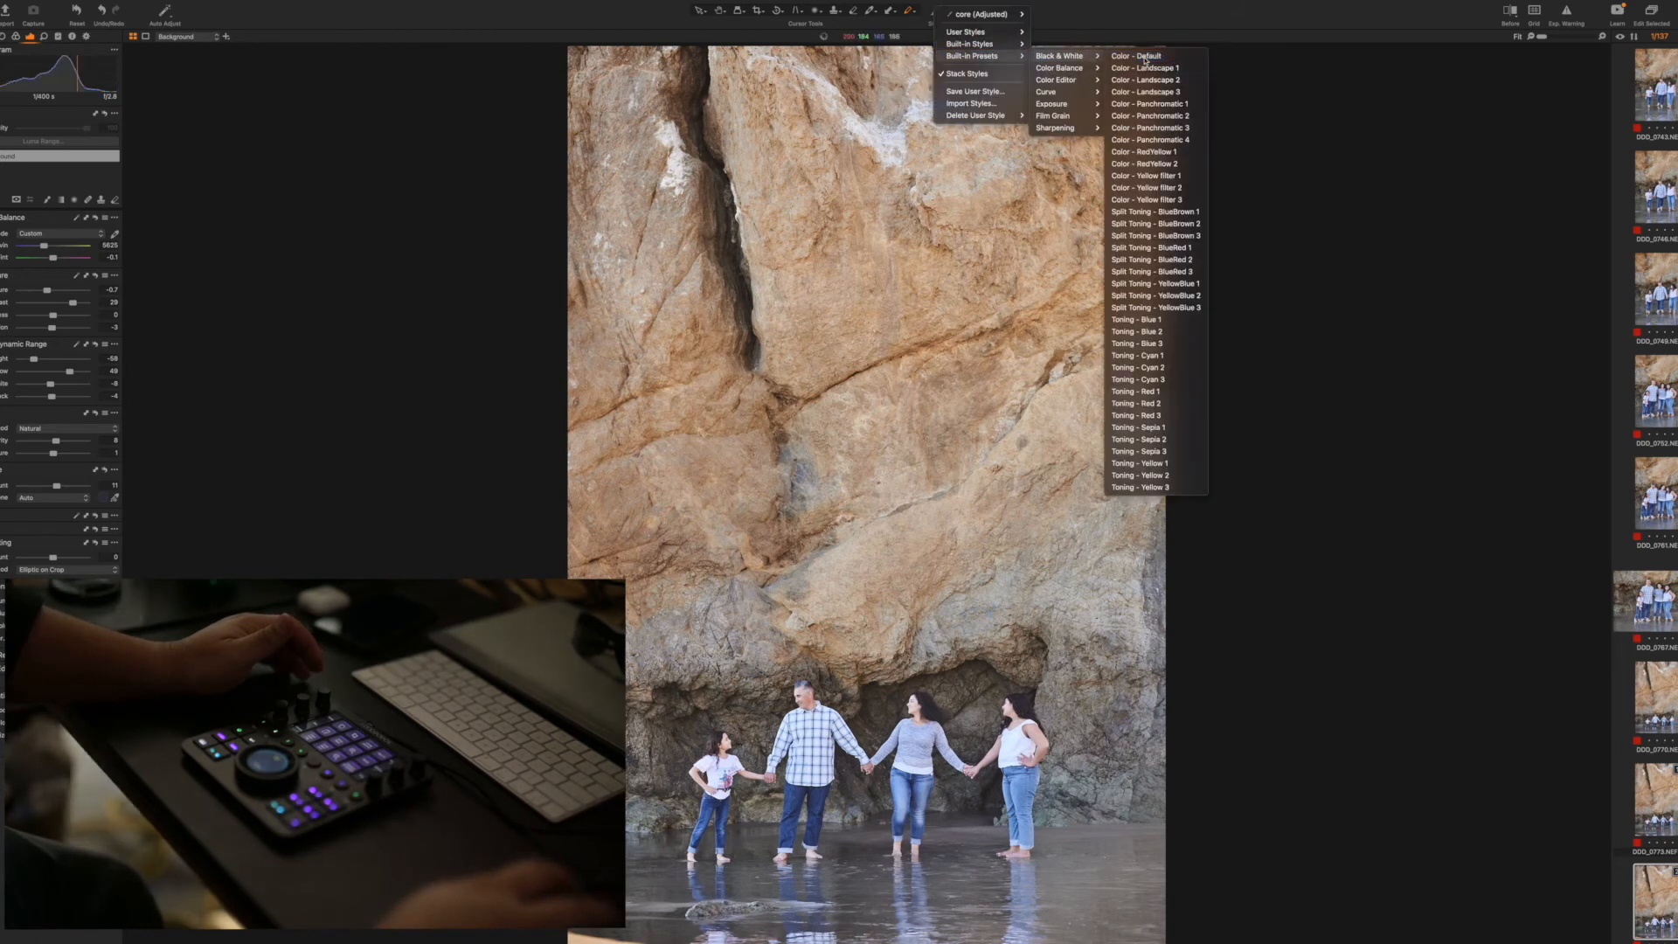
left_click(1147, 58)
Duplicate the distant shot of the family facing the camera and turn the copy black and white with a built-in preset
left_click(1668, 713)
key("F3")
left_click(936, 12)
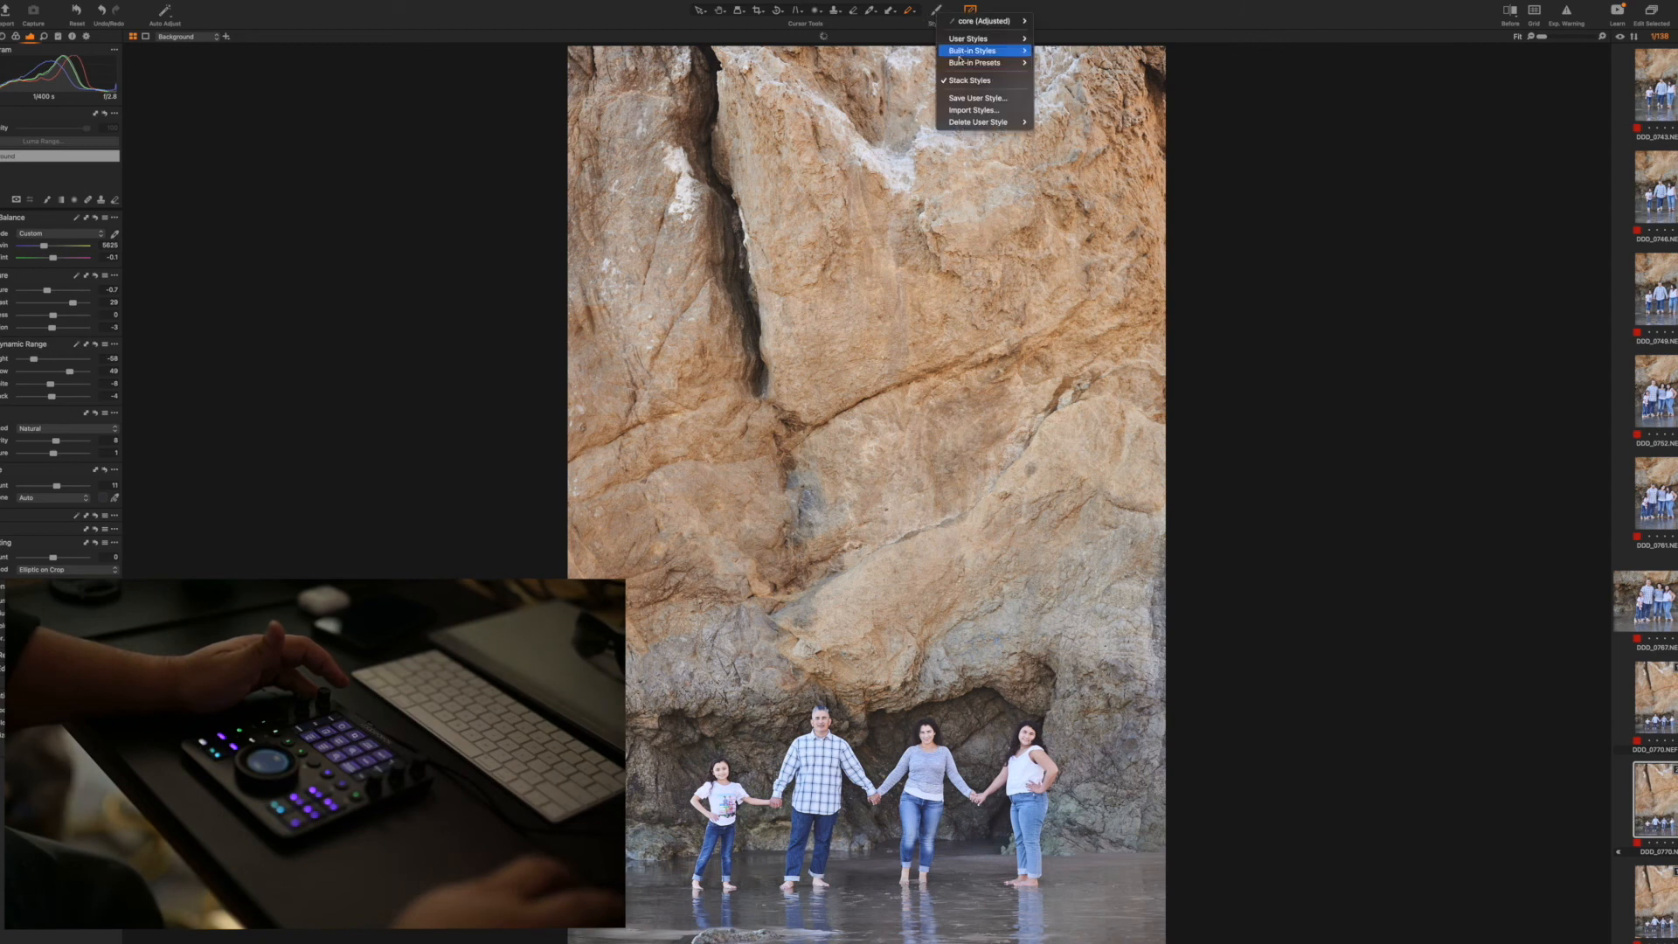
mouse_move(974, 51)
mouse_move(1061, 63)
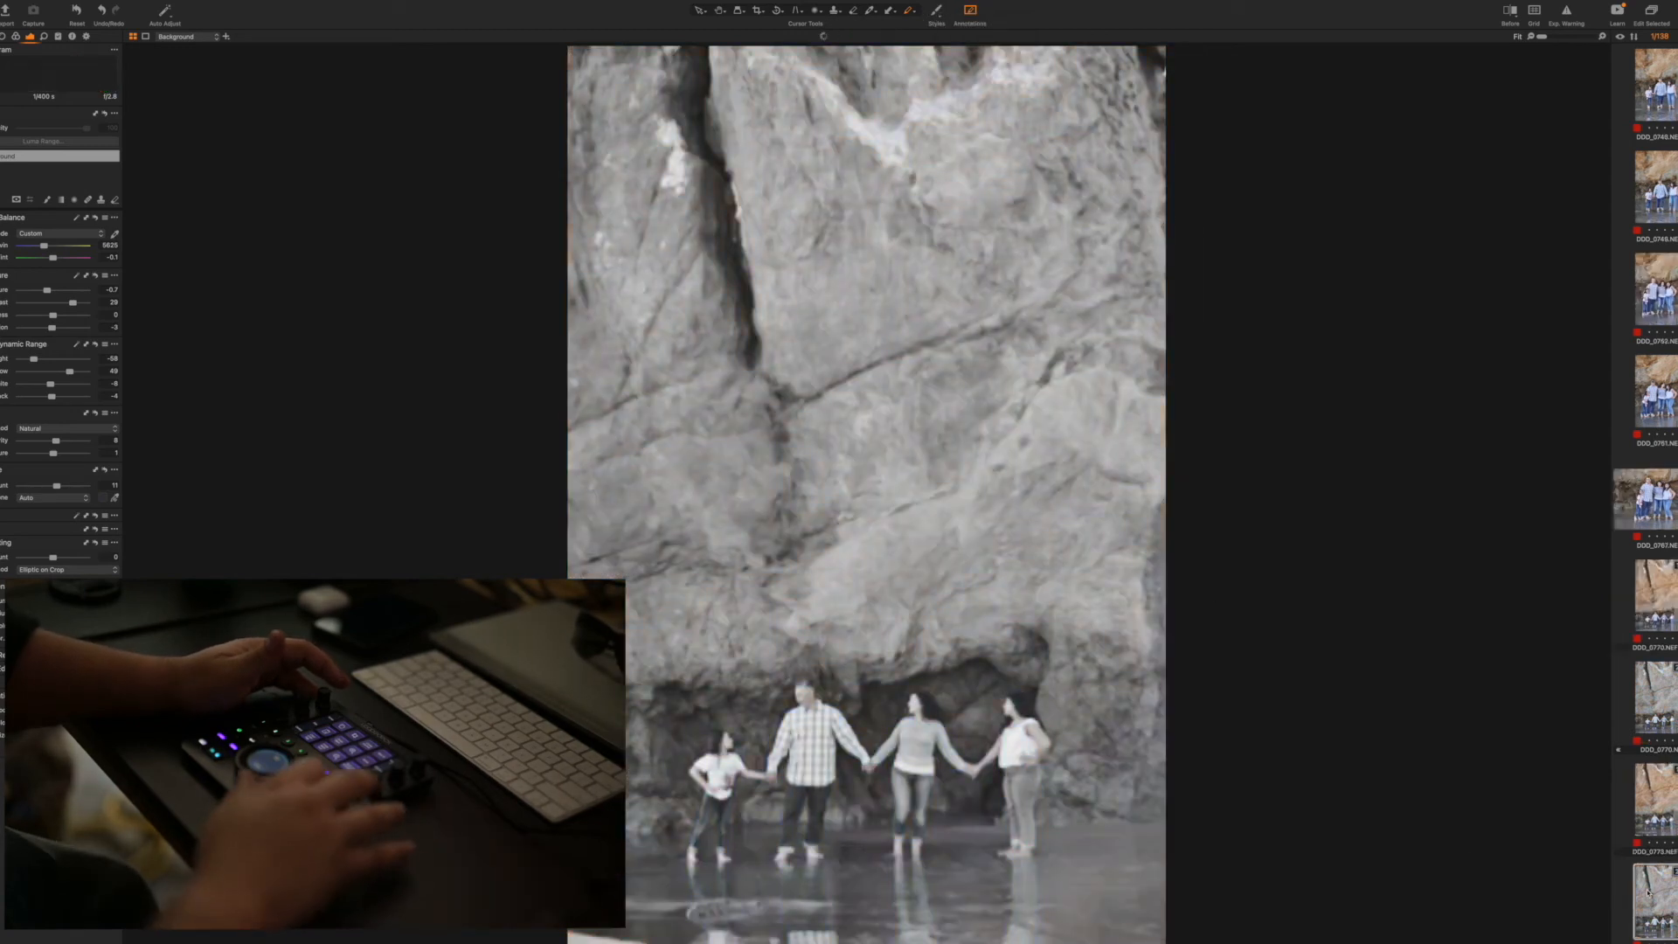
Circle the mother's head in red on the third distant vertical shot, and remove it with the two horizontal shots that follow
left_click(1647, 892)
key("super+shift+v")
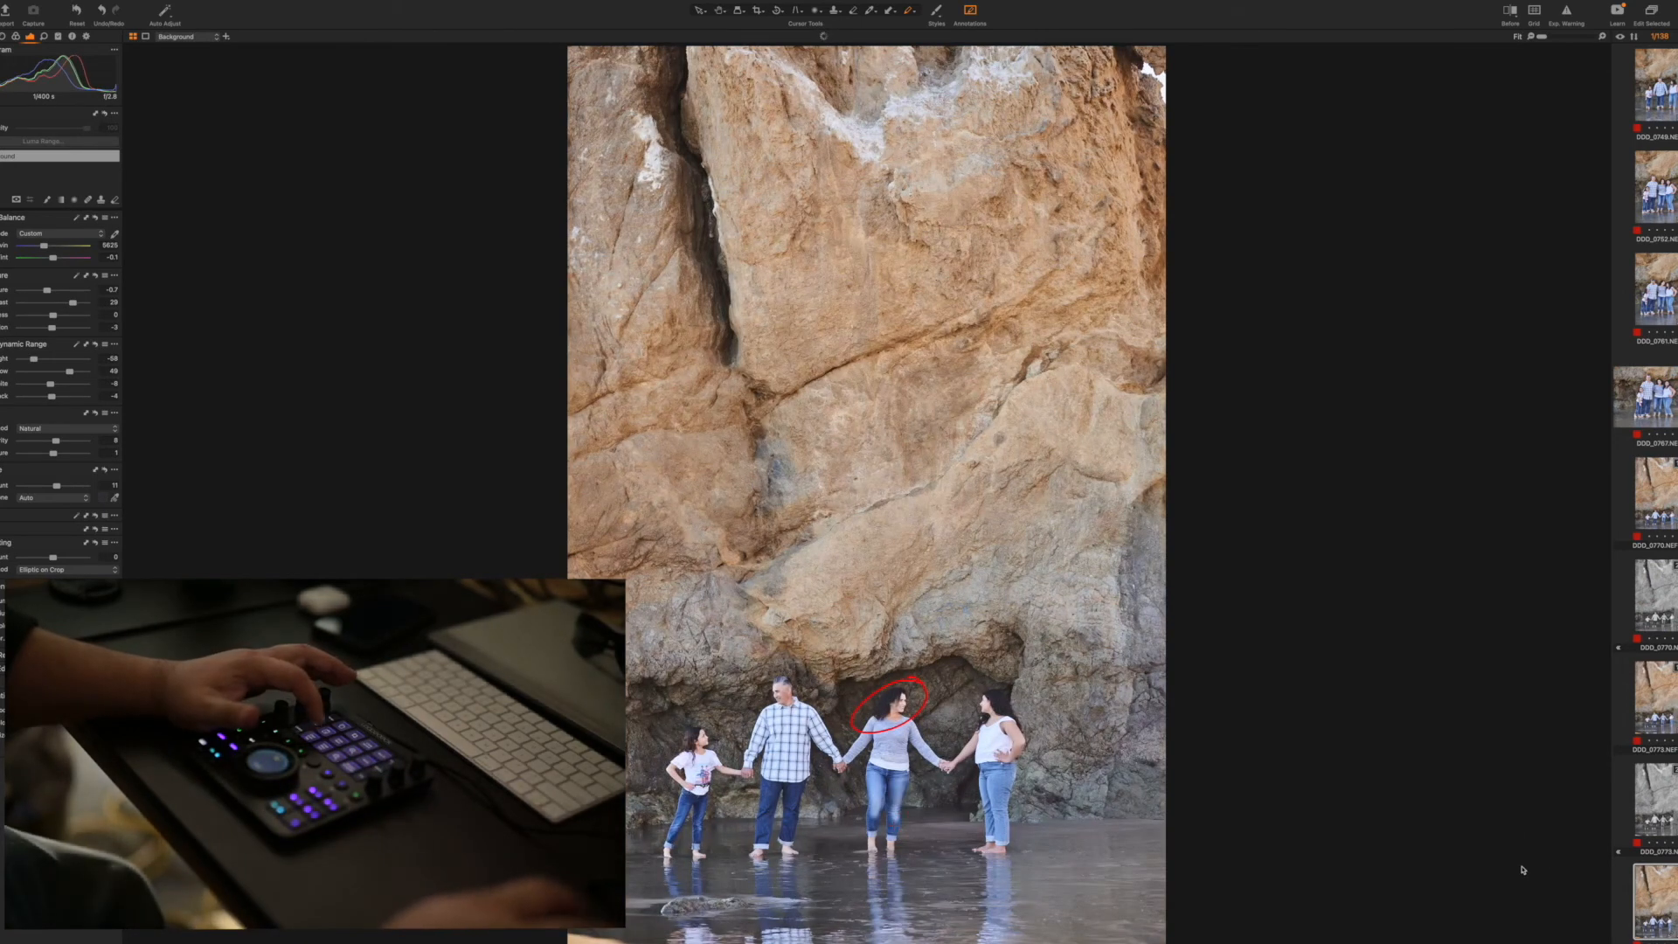
key("plus")
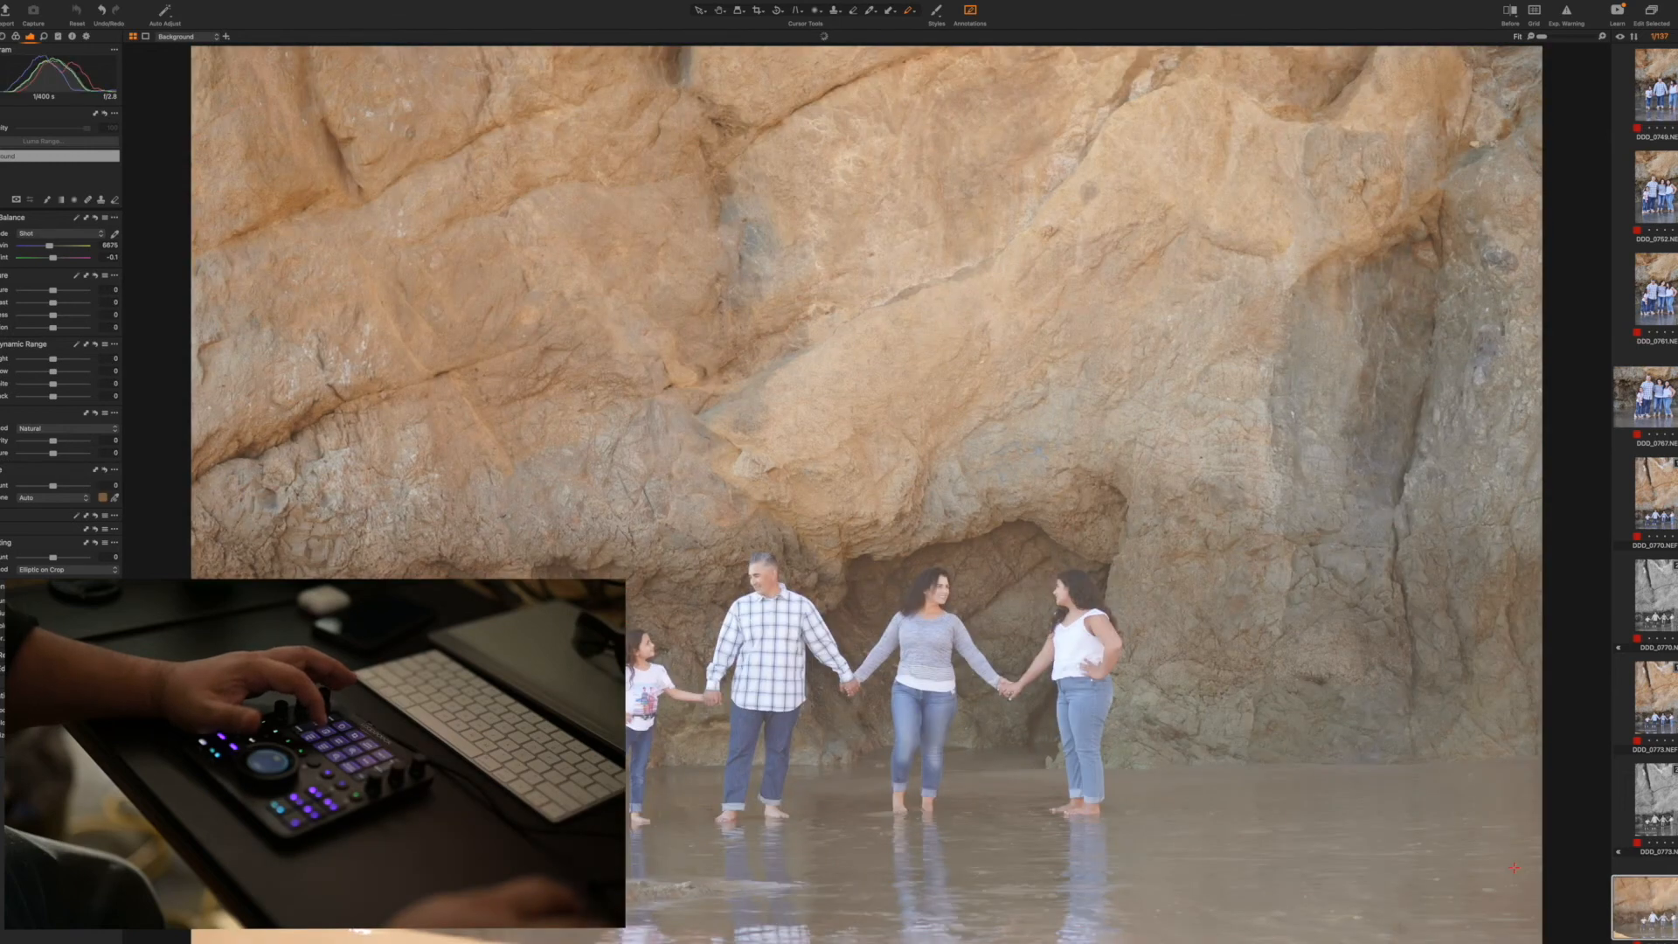
key("plus")
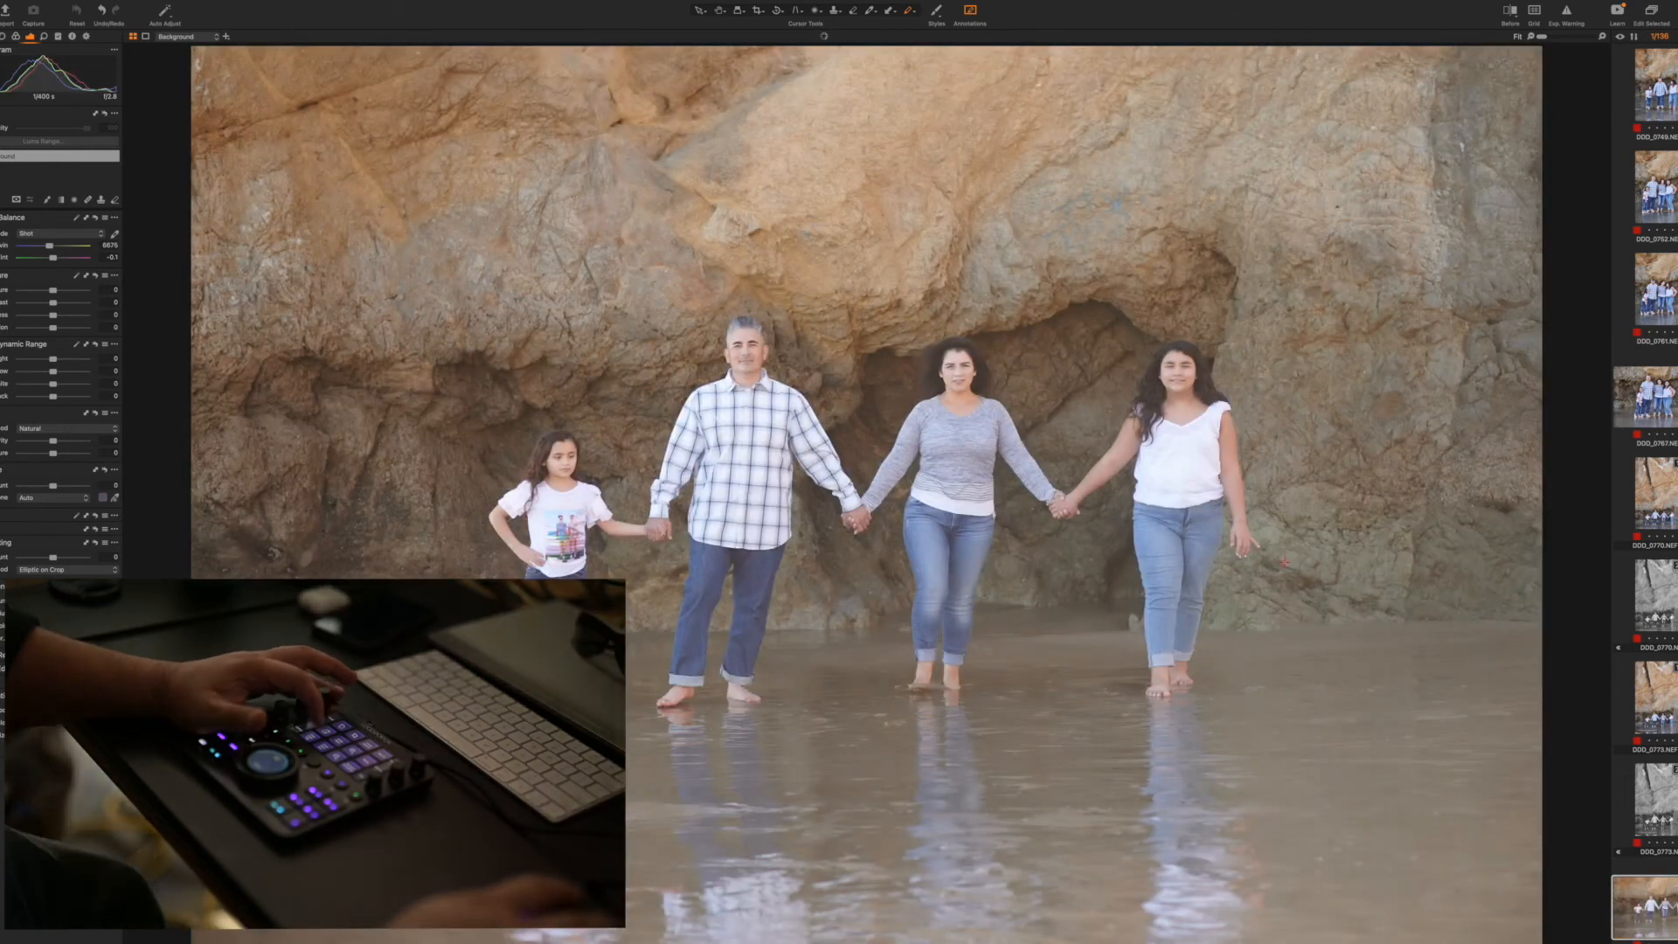
key("plus")
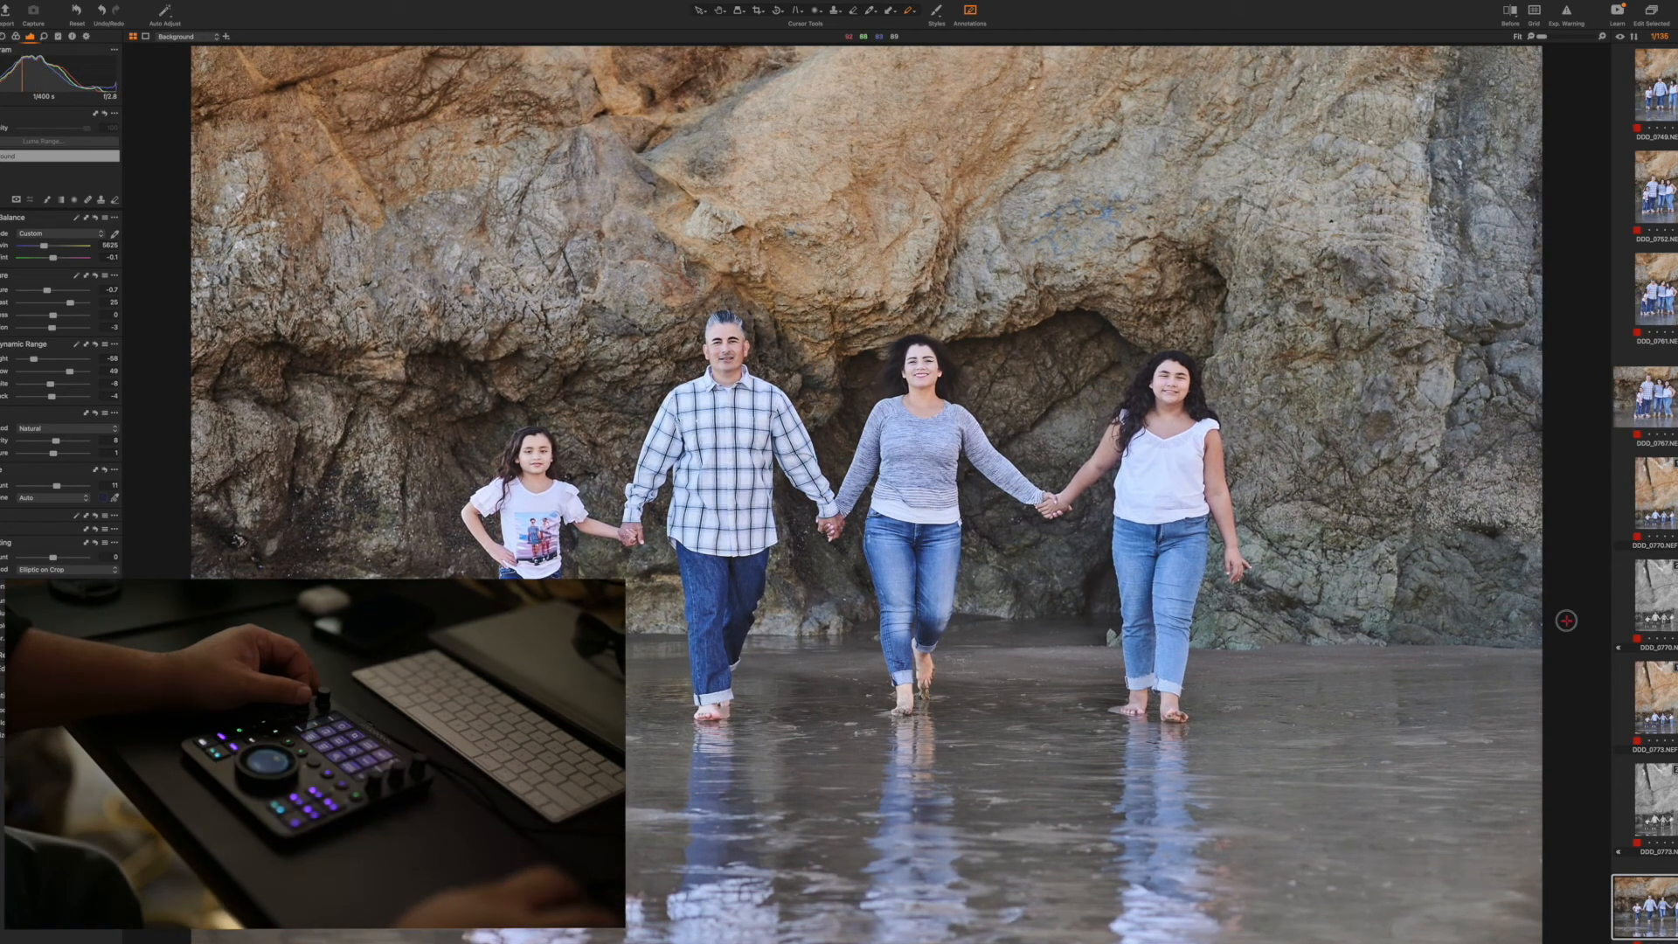
Apply the copied adjustments to the second remaining horizontal walking shot, then rotate and crop it to level the waterline
left_click_drag(262, 644, 1396, 642)
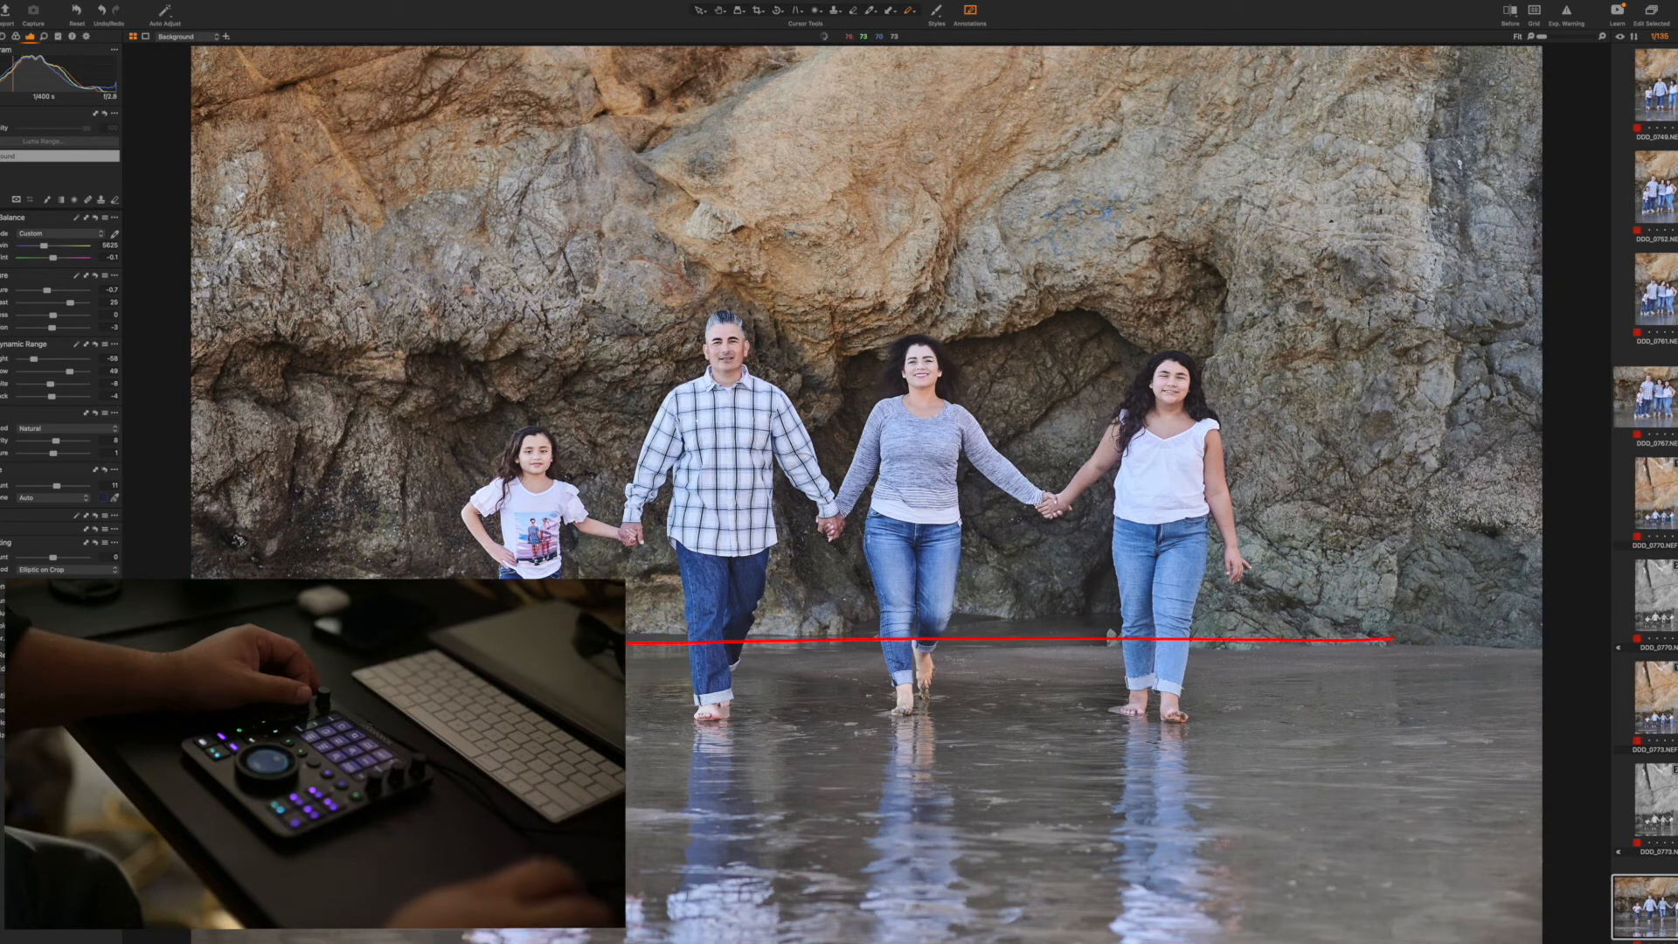
key("super+z")
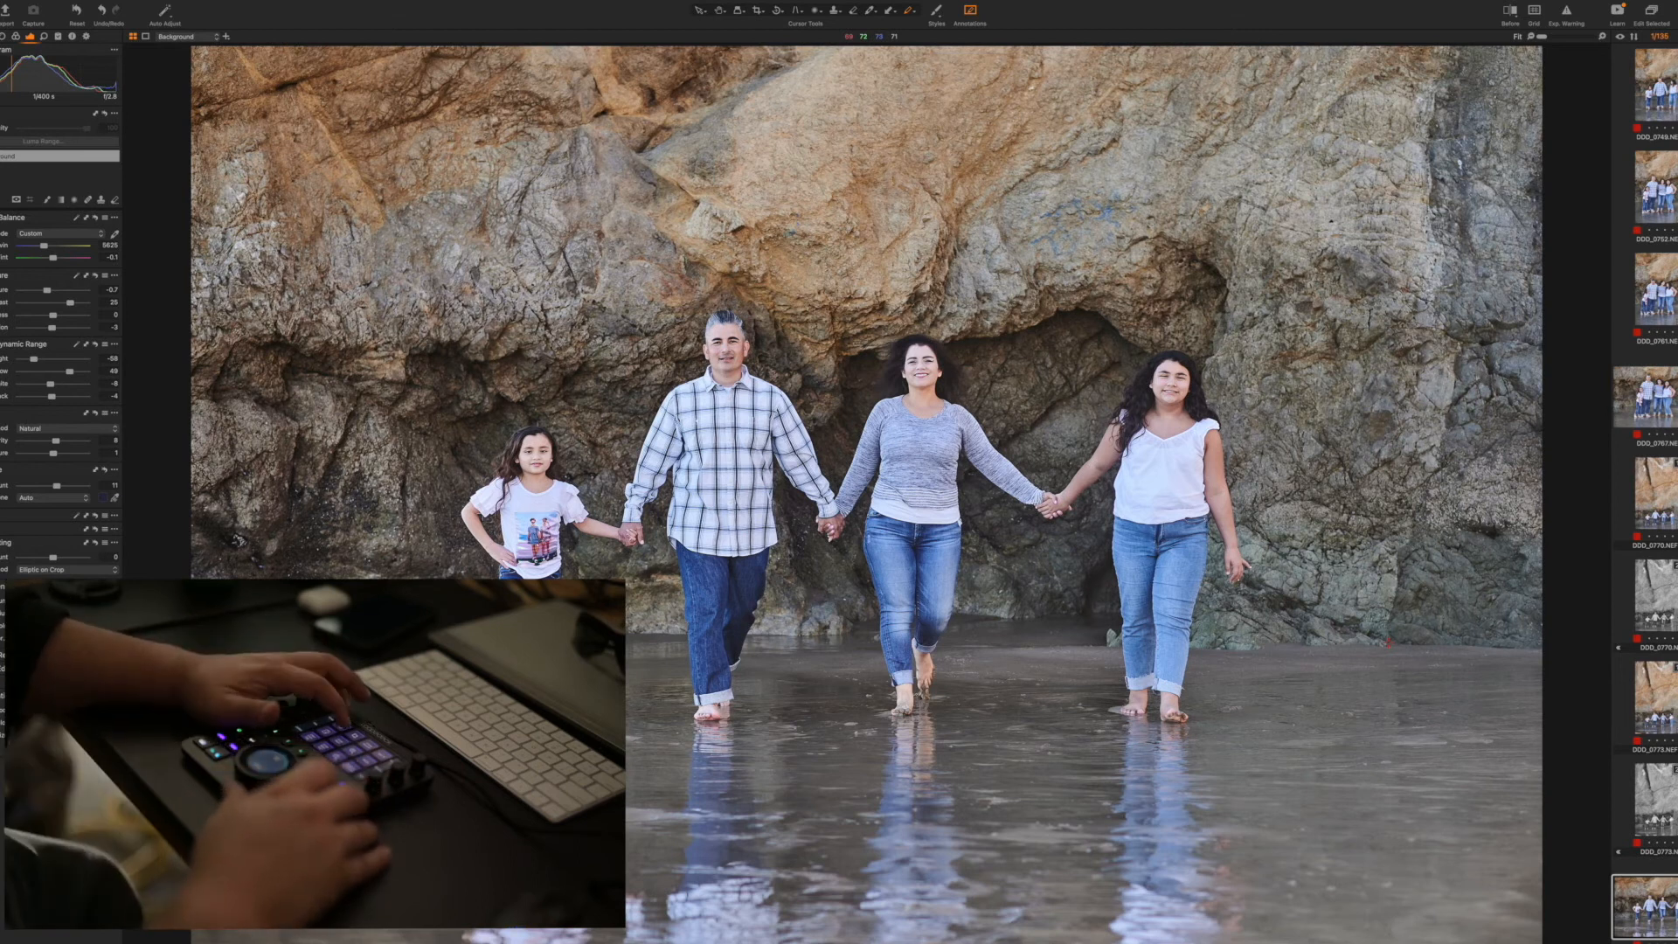
key("Right")
key("super+shift+v")
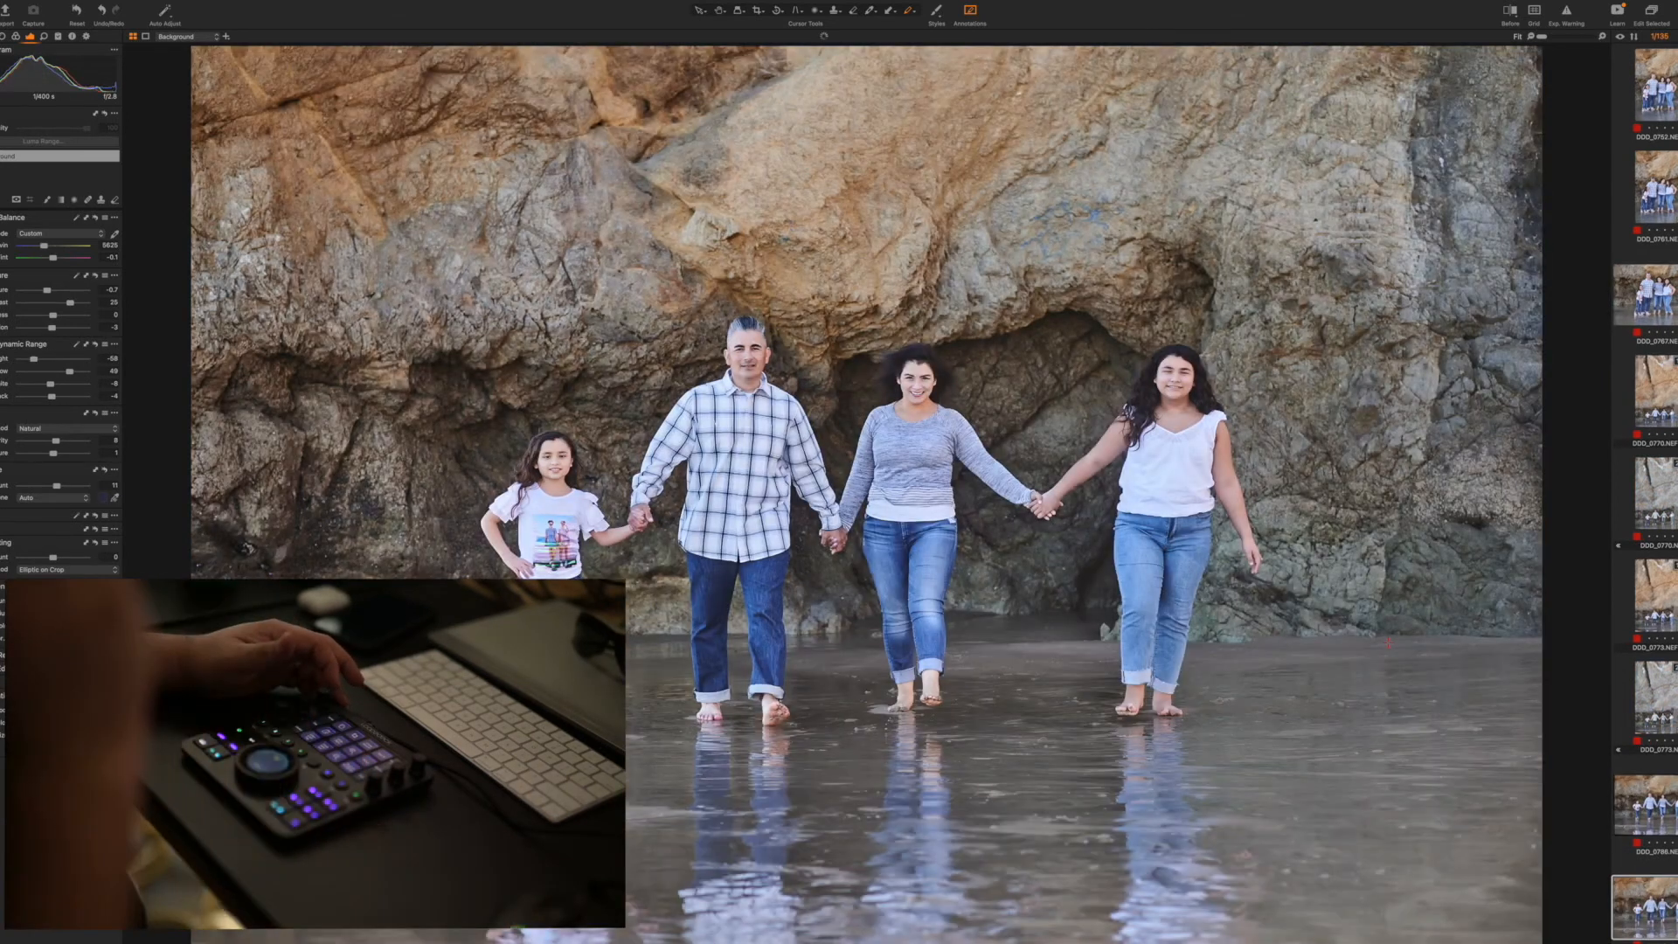
scroll(1388, 644, "down", 4)
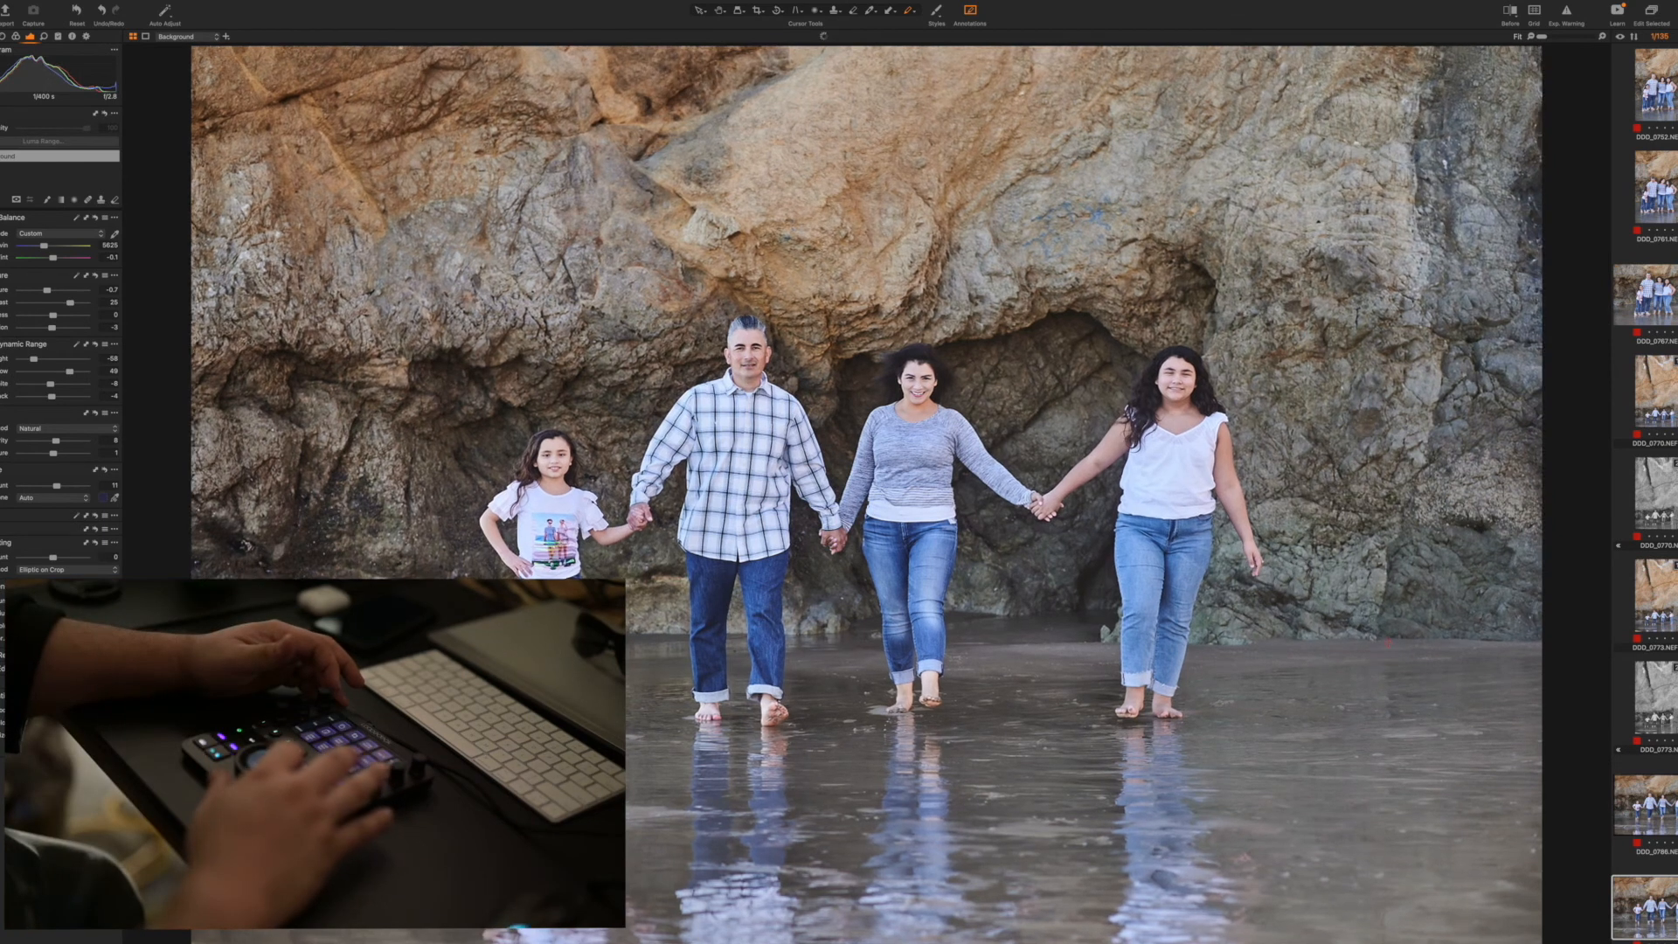
scroll(1388, 644, "down", 1)
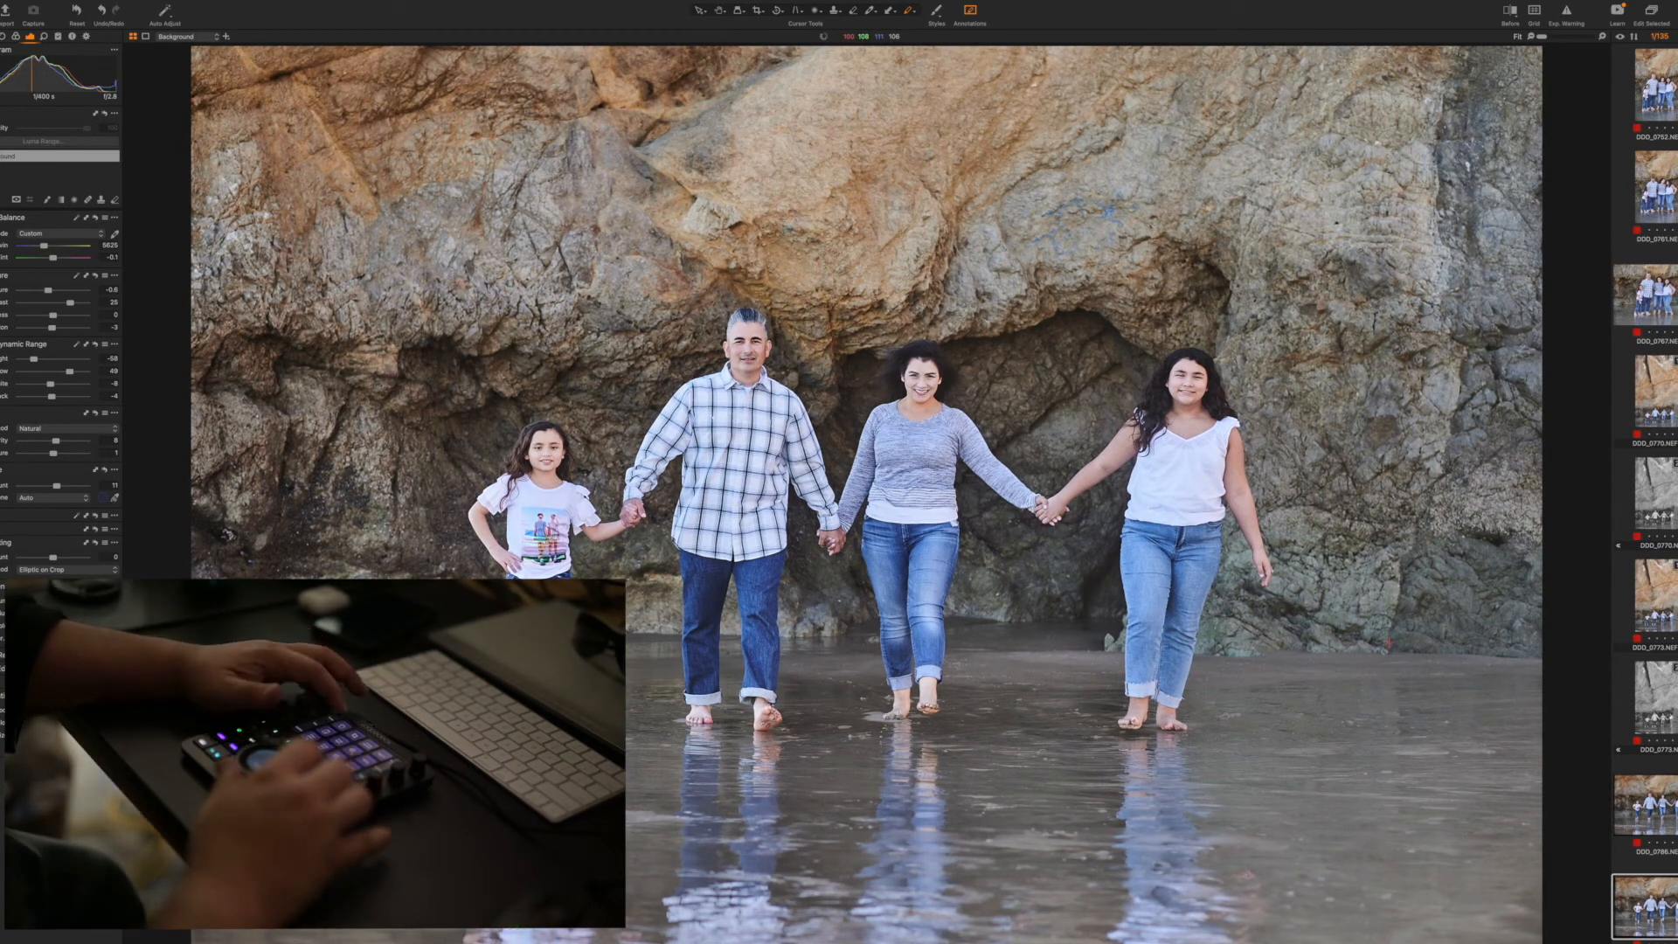
Apply the adjustments to the next two horizontal walking shots of the family looking at each other, and straighten them
key("Right")
key("super+shift+v")
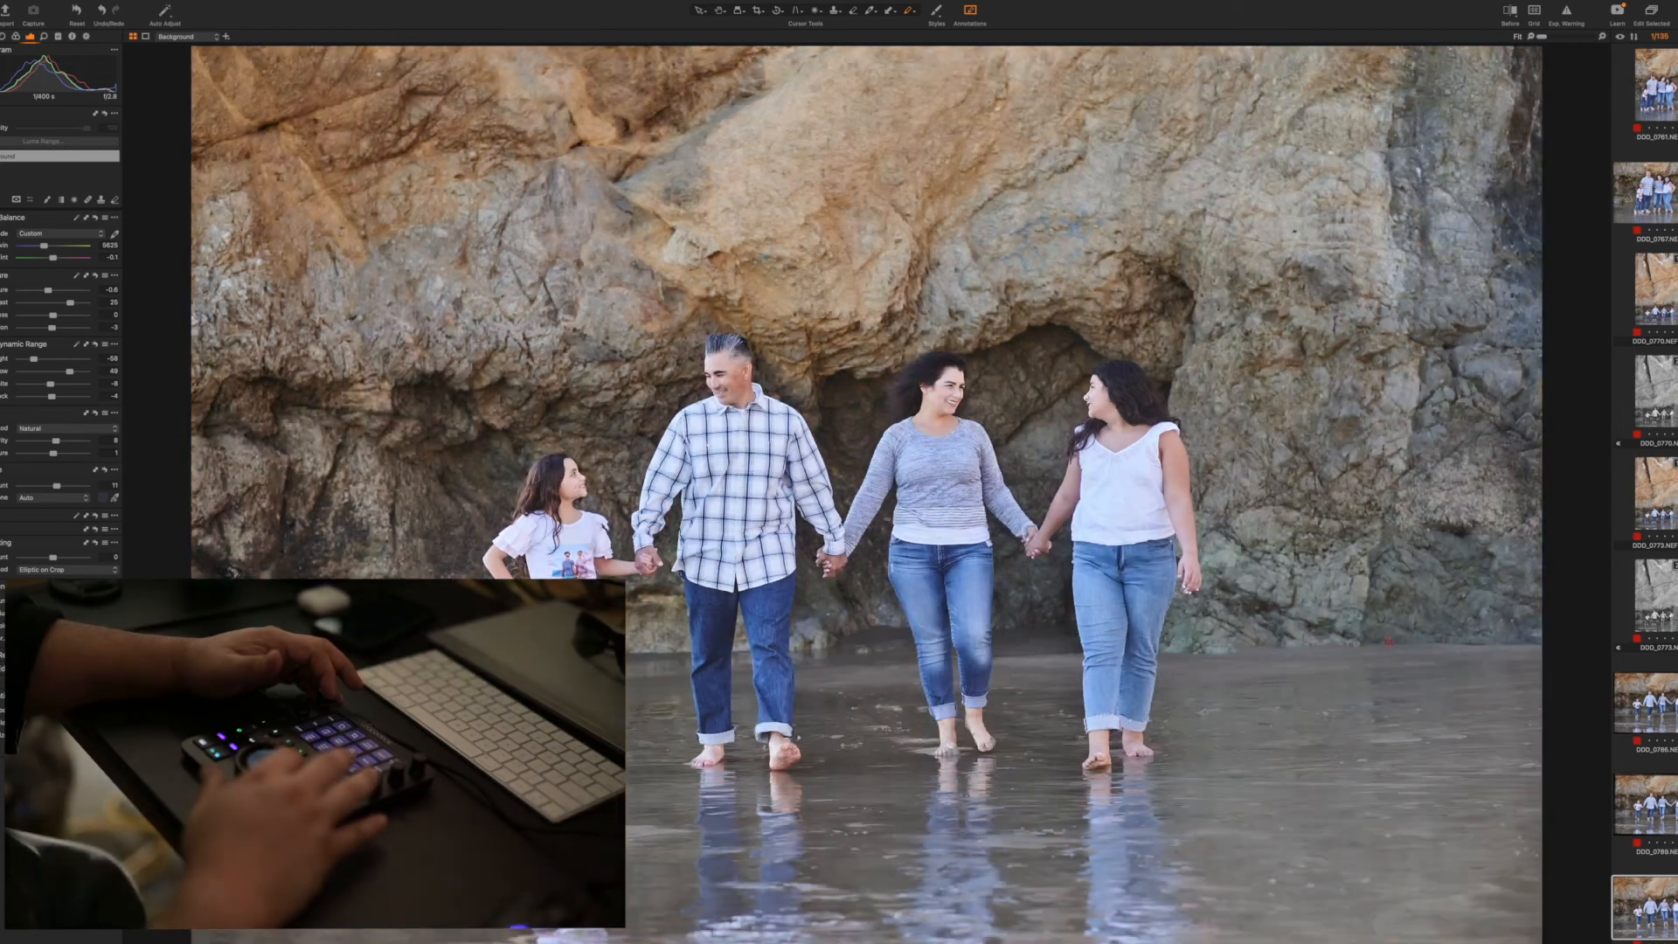
key("Right")
key("Right")
key("Right")
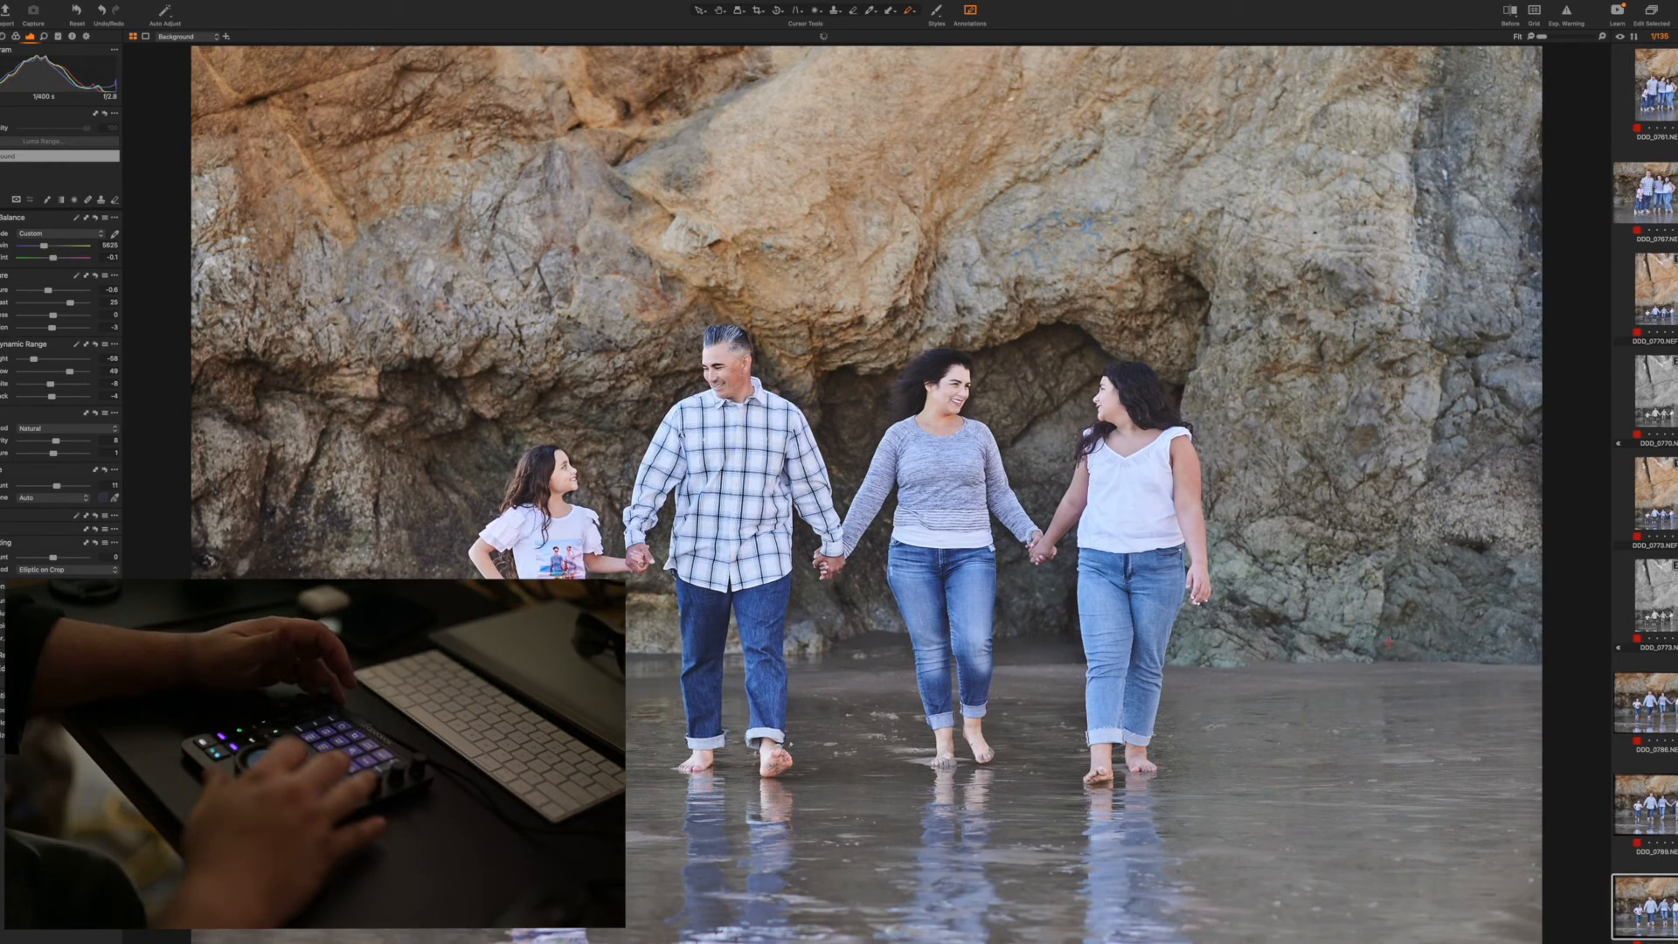
key("Right")
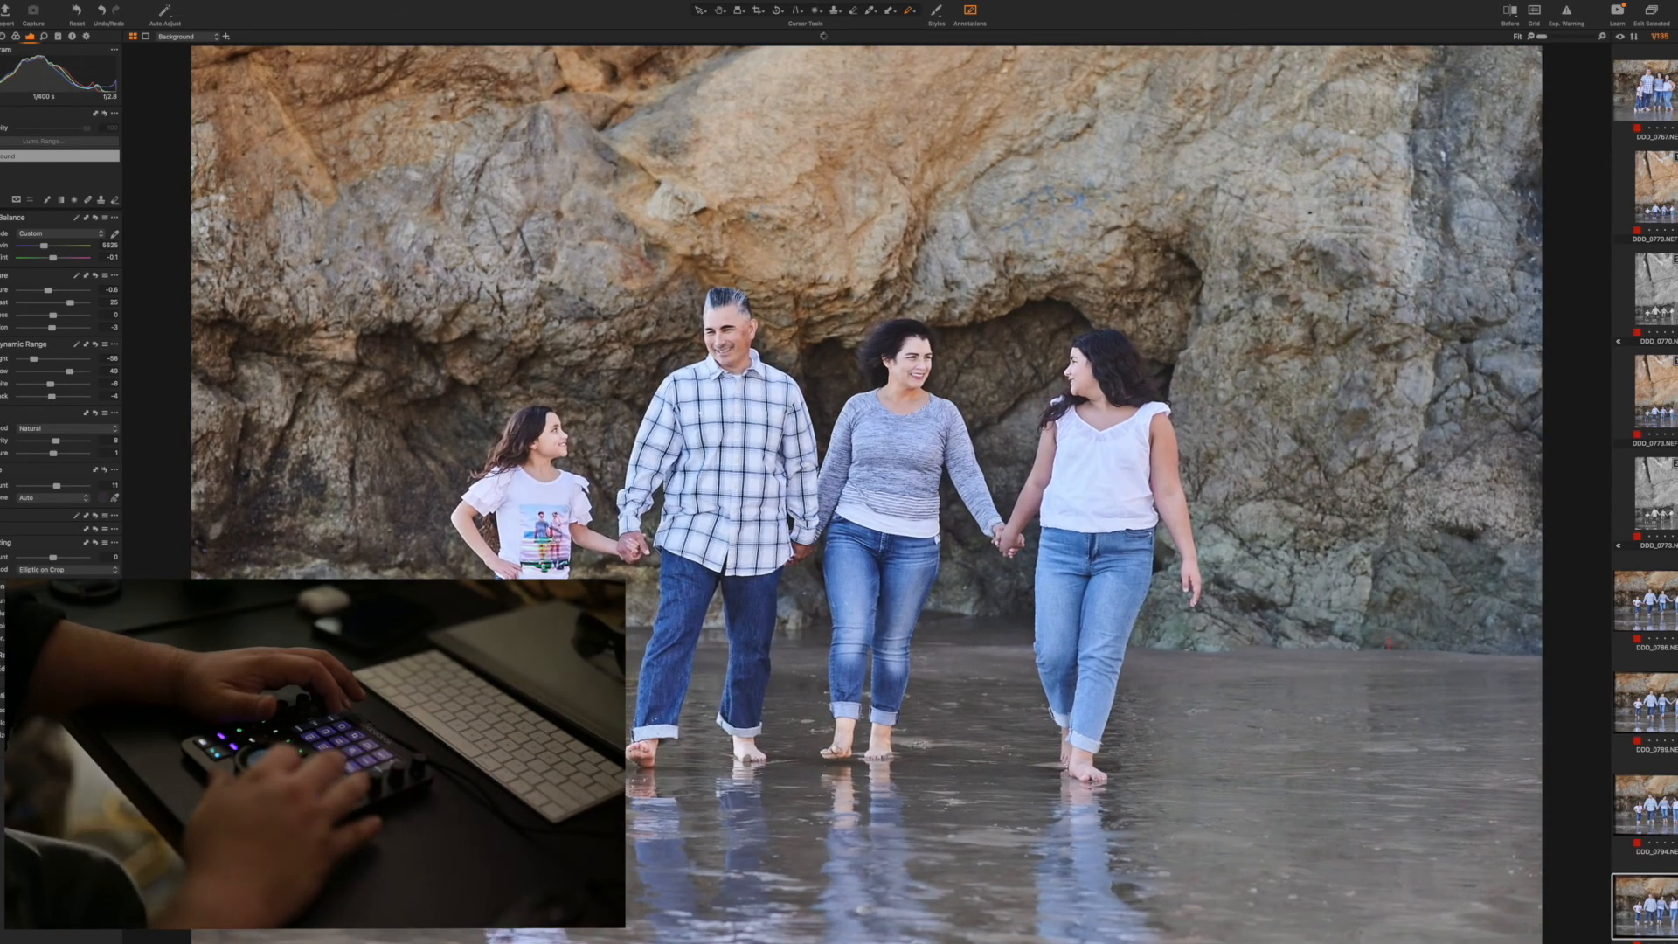
Remove the next two unedited horizontal walking shots and apply the copied adjustments to the vertical shot of the couple kissing
key("Right")
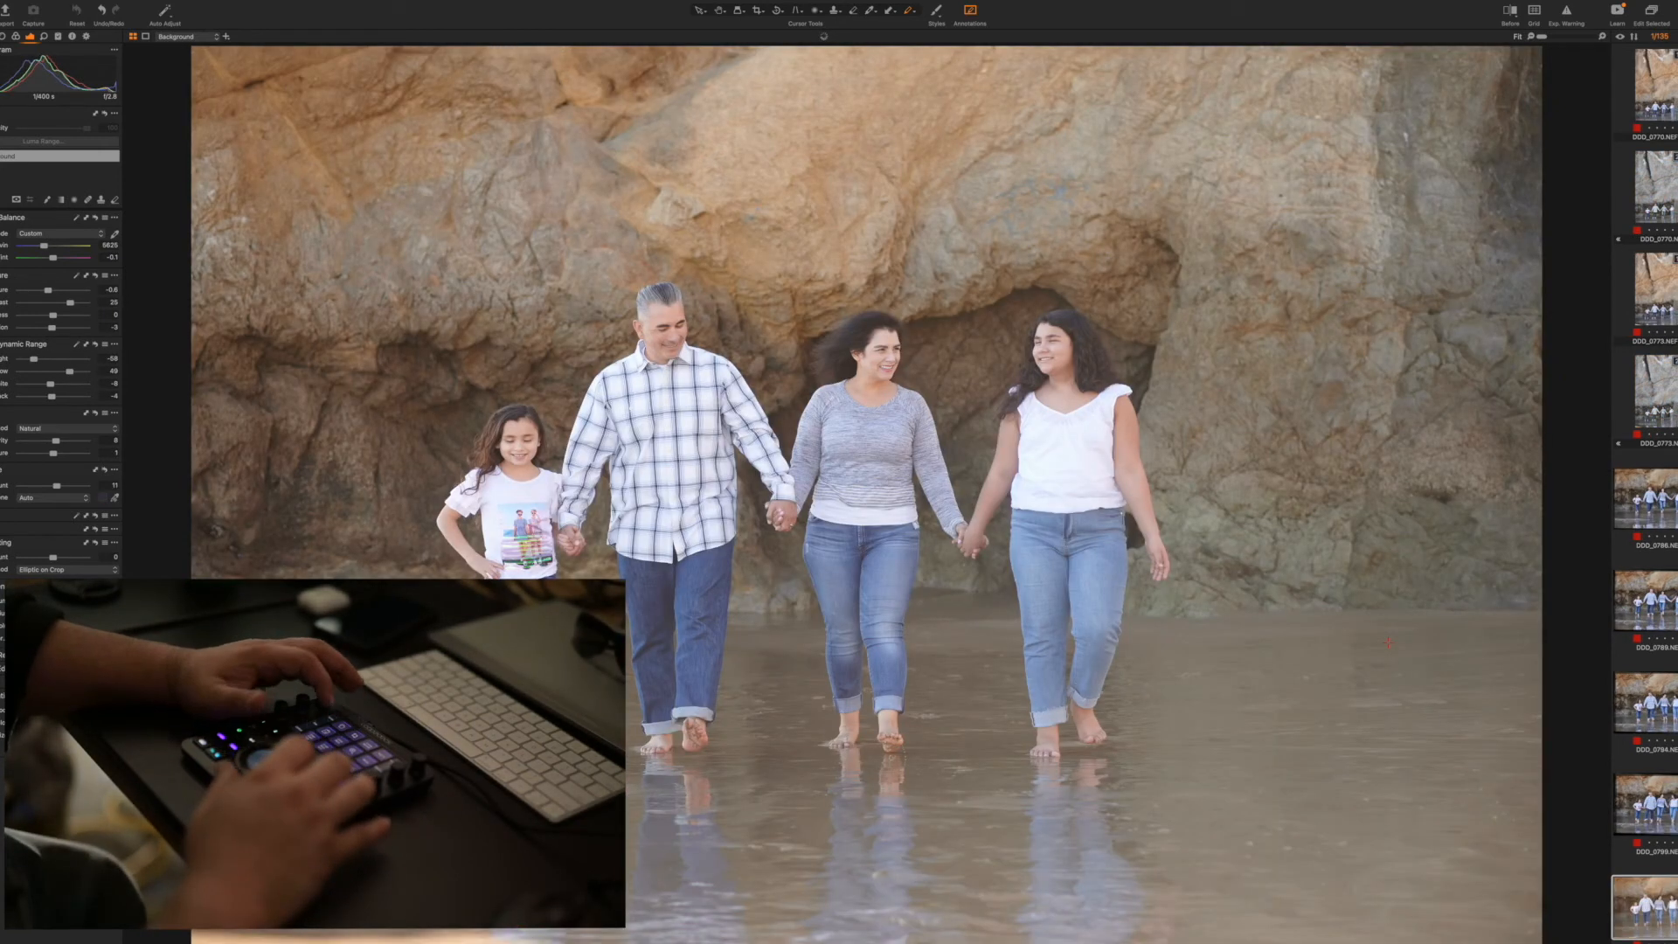
key("Delete")
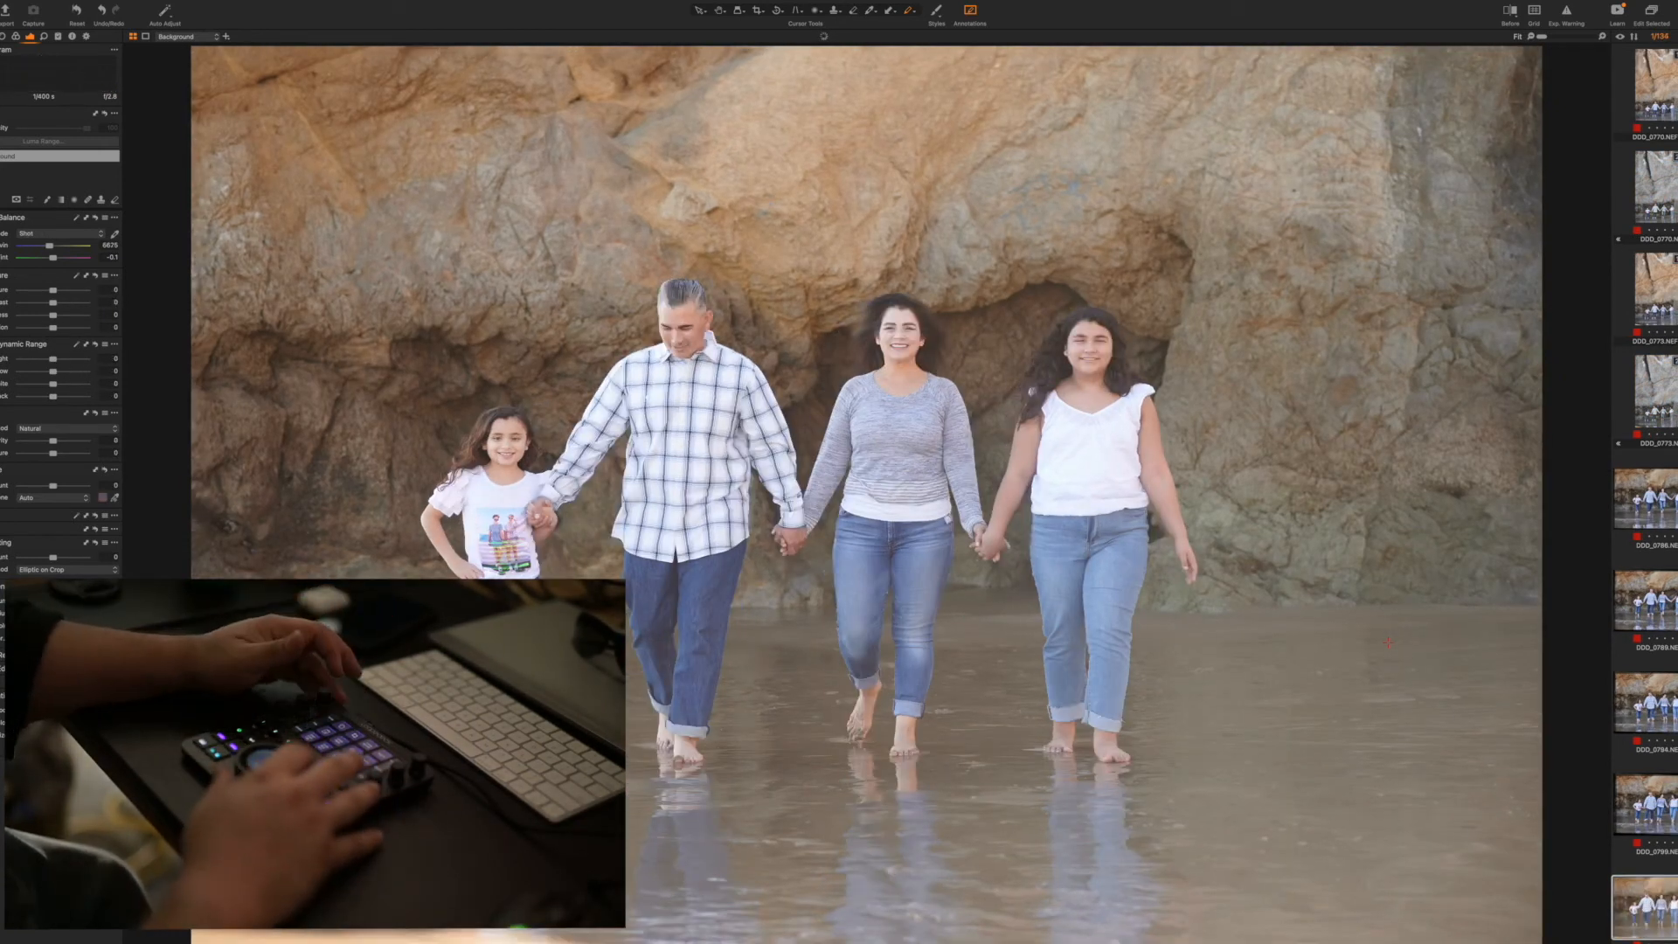
key("Delete")
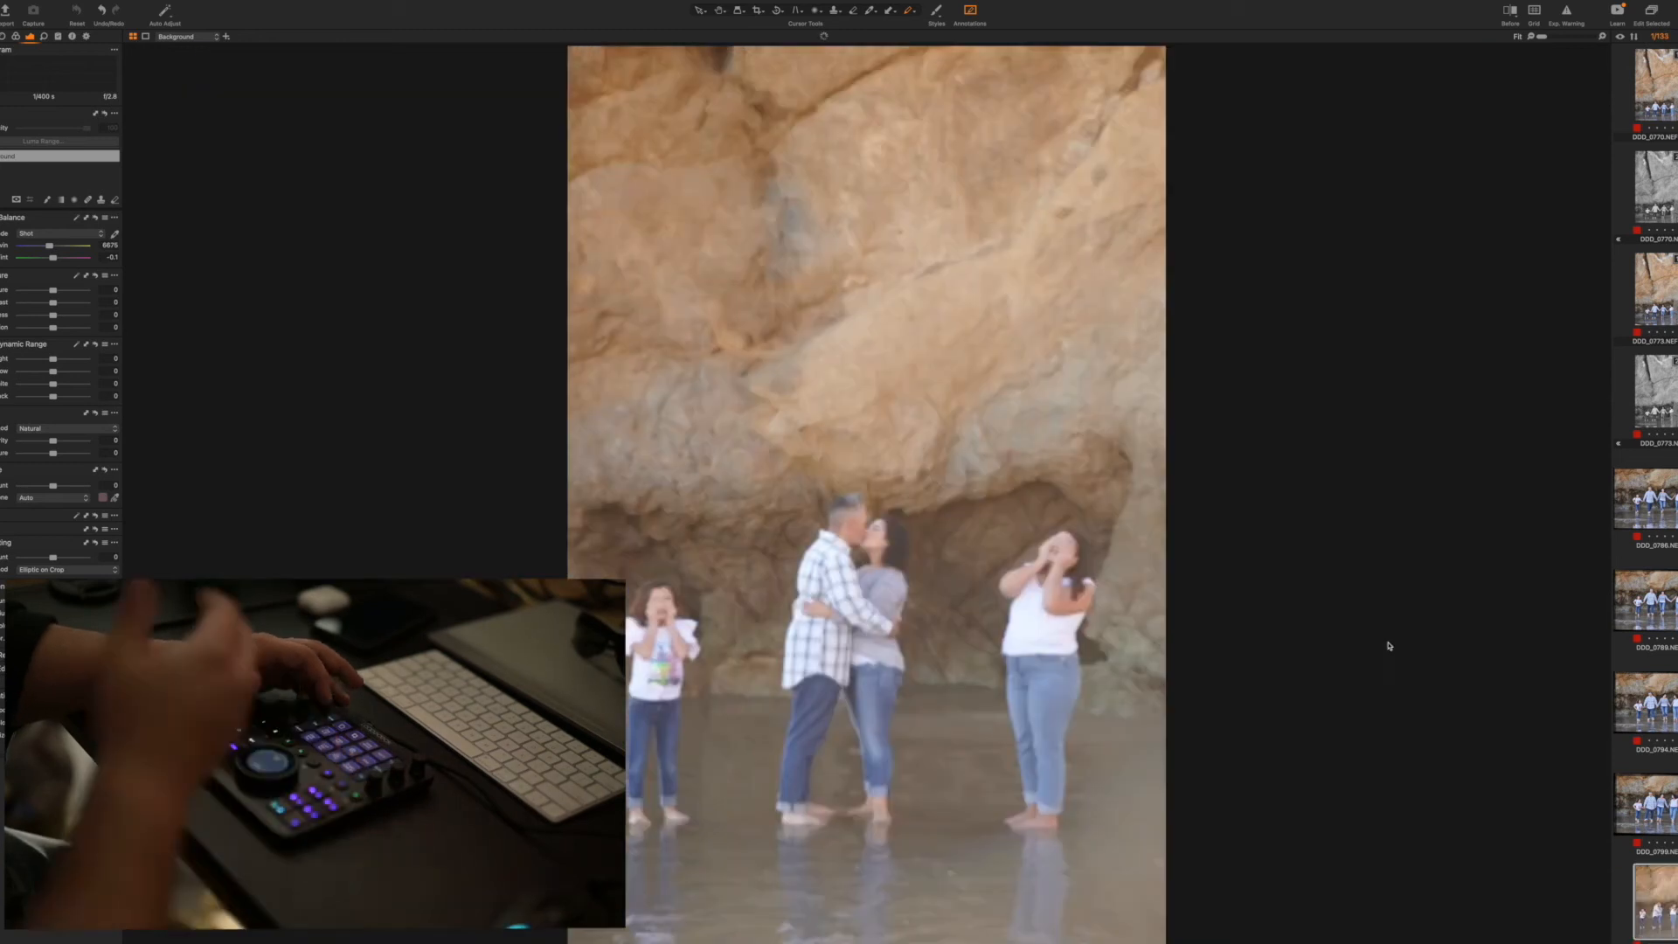
key("super+shift+v")
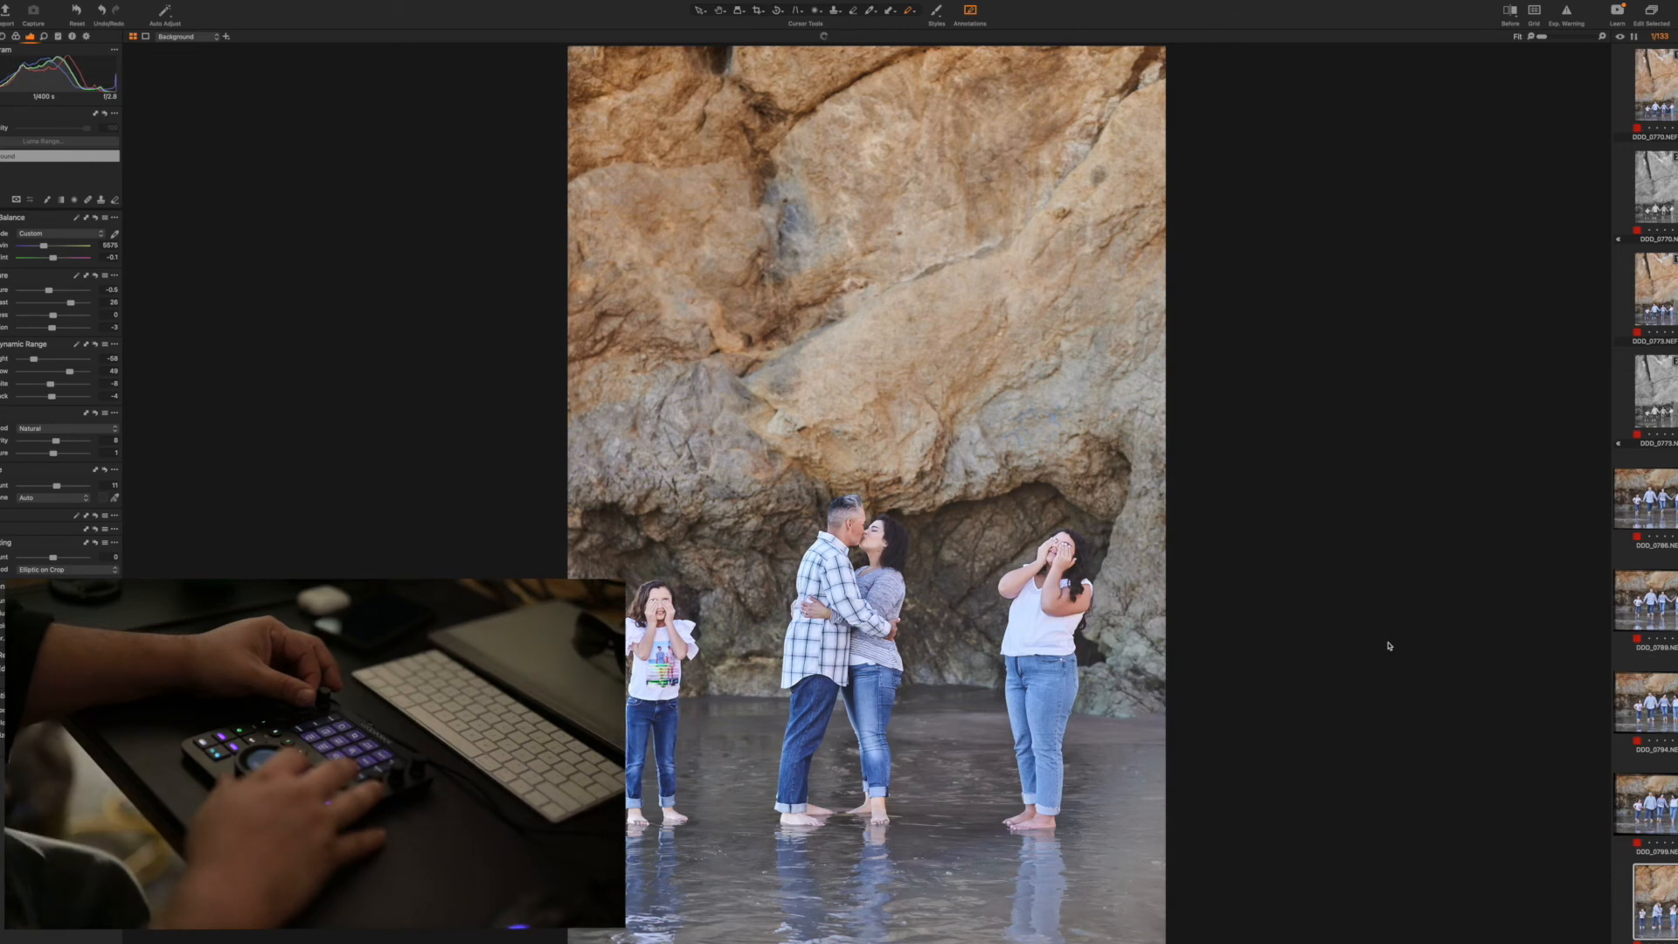
Convert the next kissing shot with the girls covering their eyes to black and white, and apply the copied adjustments to the vertical shot after it
key("Right")
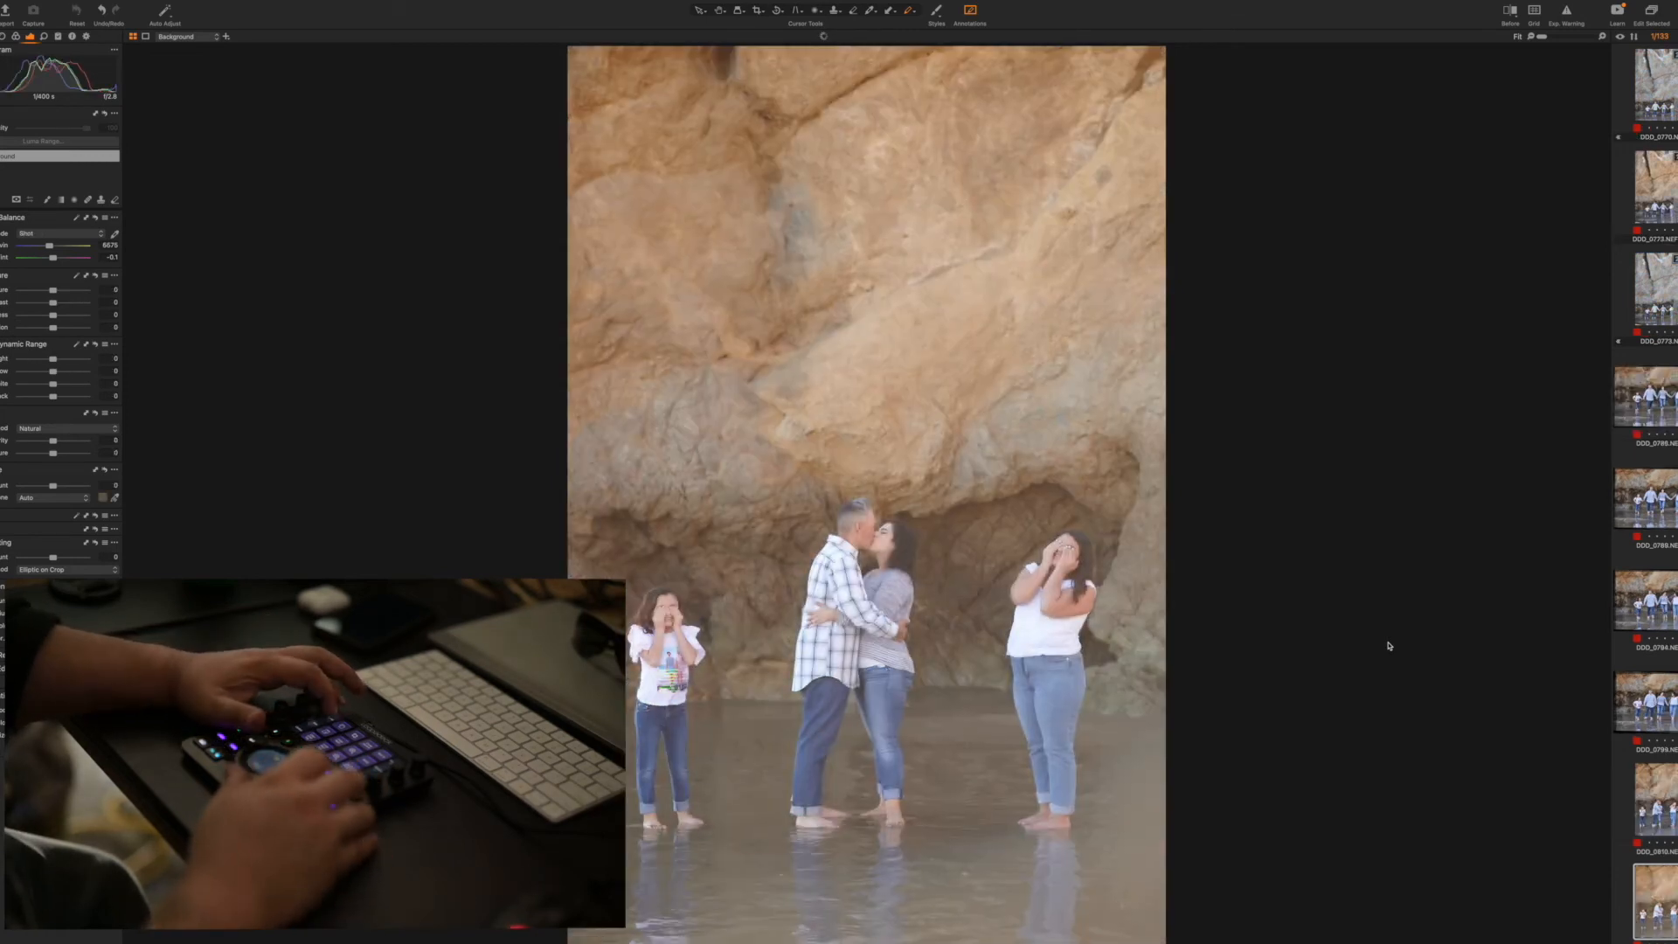
left_click(939, 11)
mouse_move(992, 57)
mouse_move(1070, 57)
left_click(1139, 58)
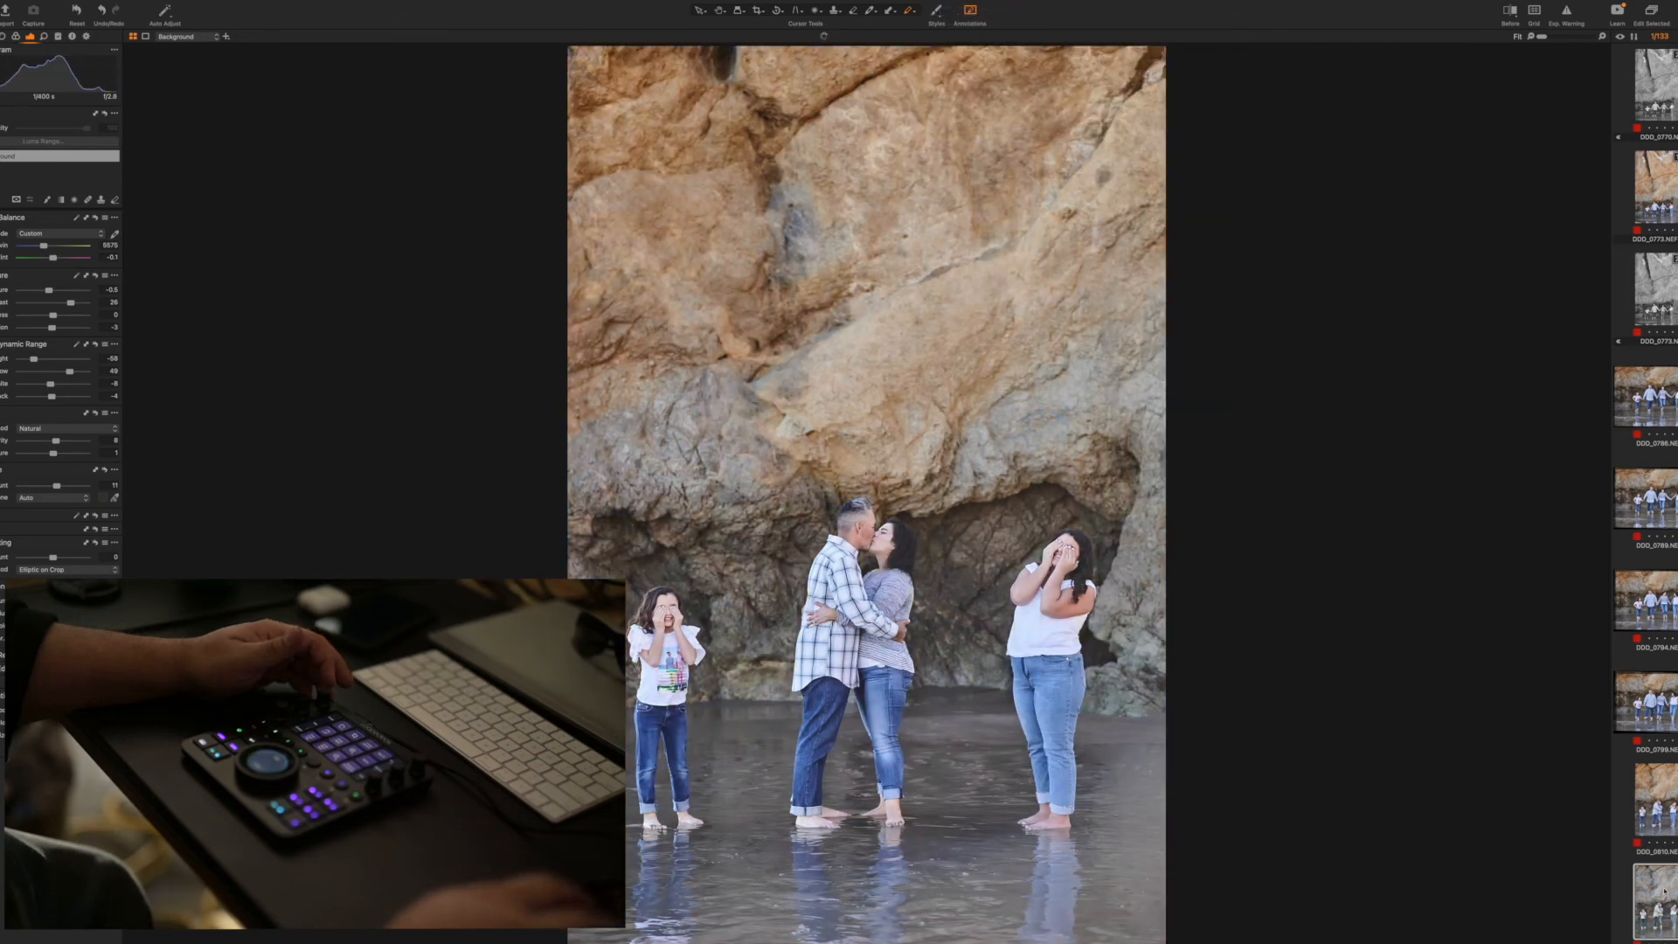
key("Right")
key("super+shift+v")
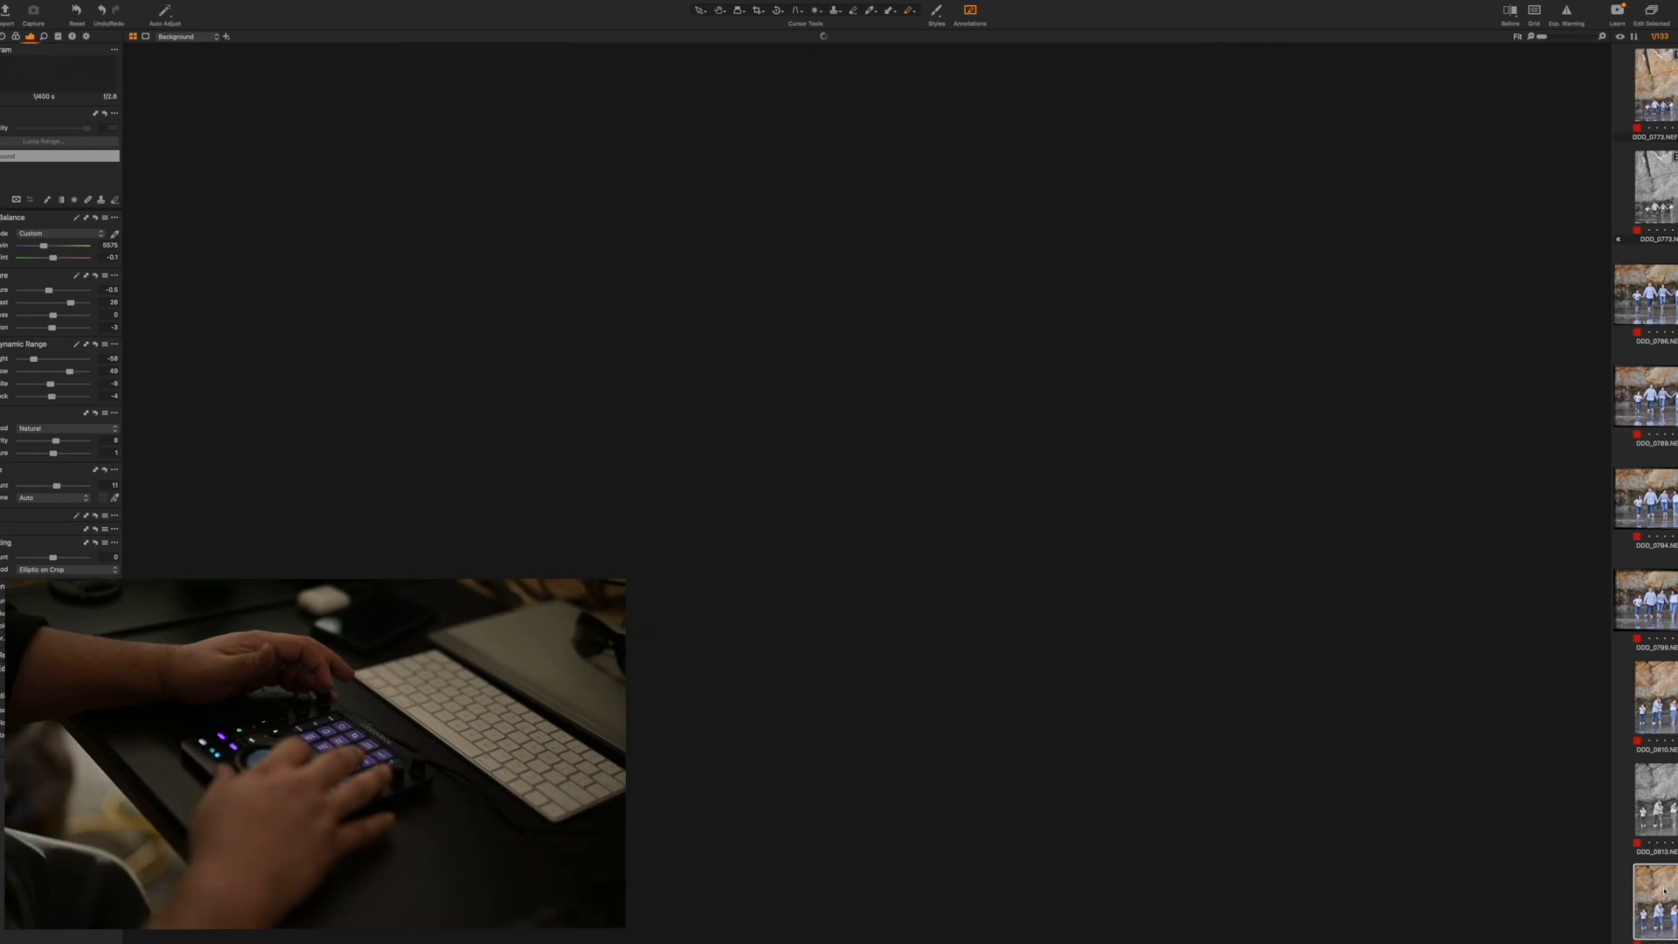
Circle the father's hip in red on the close vertical couple shot, and remove it with the unedited couple shot that follows
key("Right")
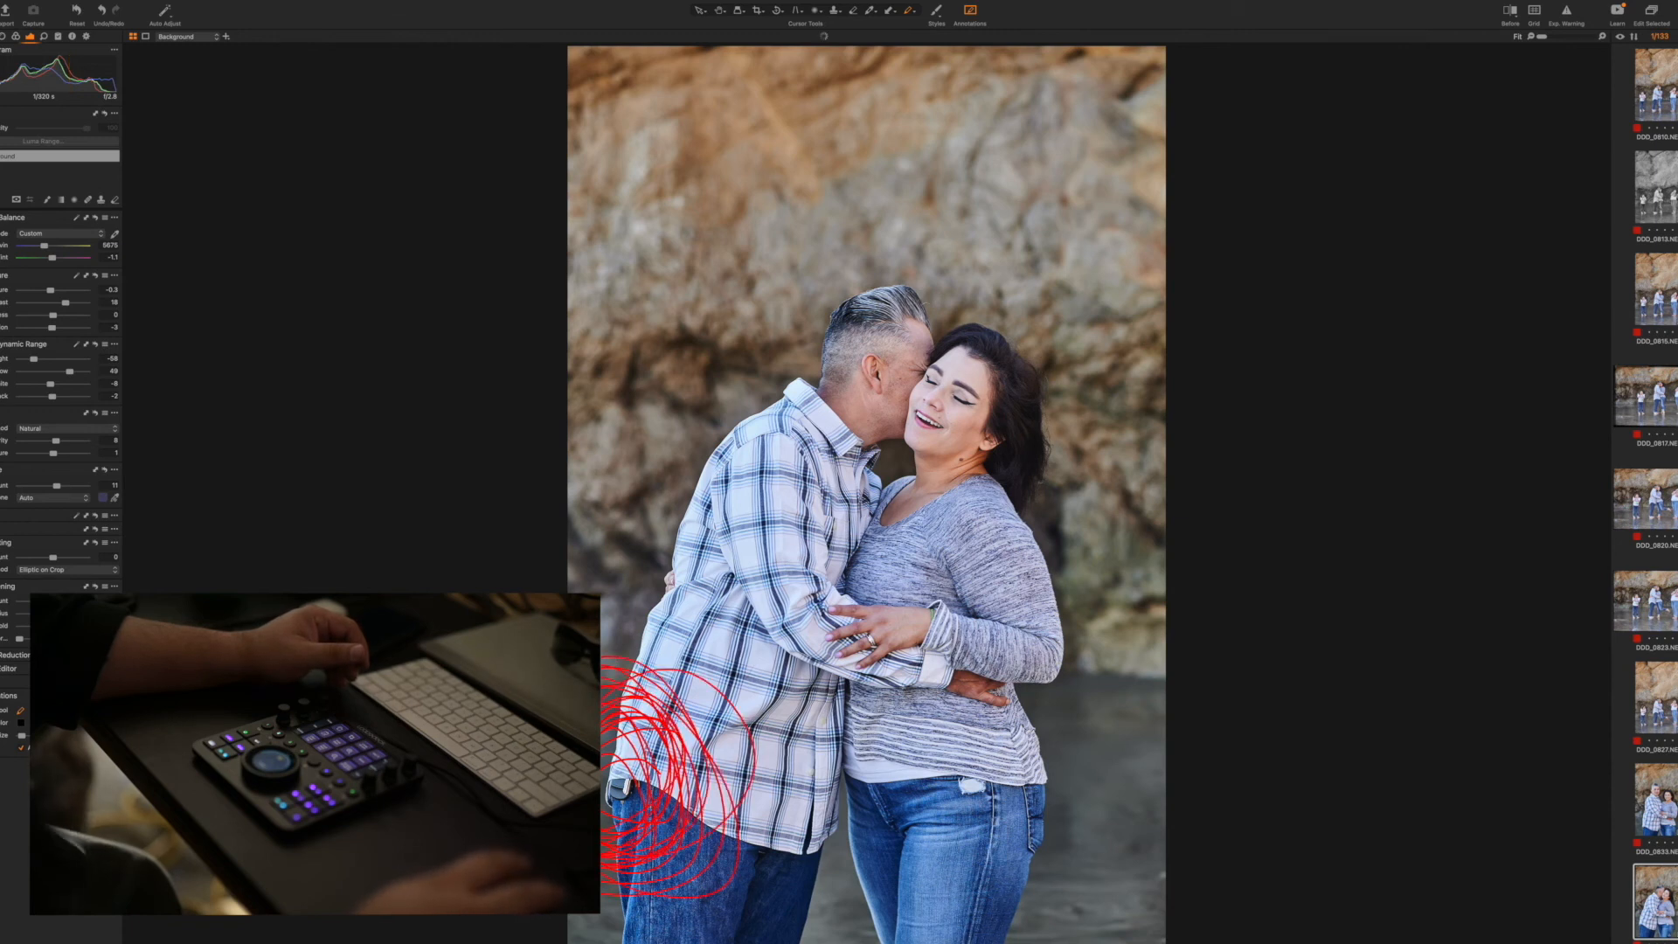
key("plus")
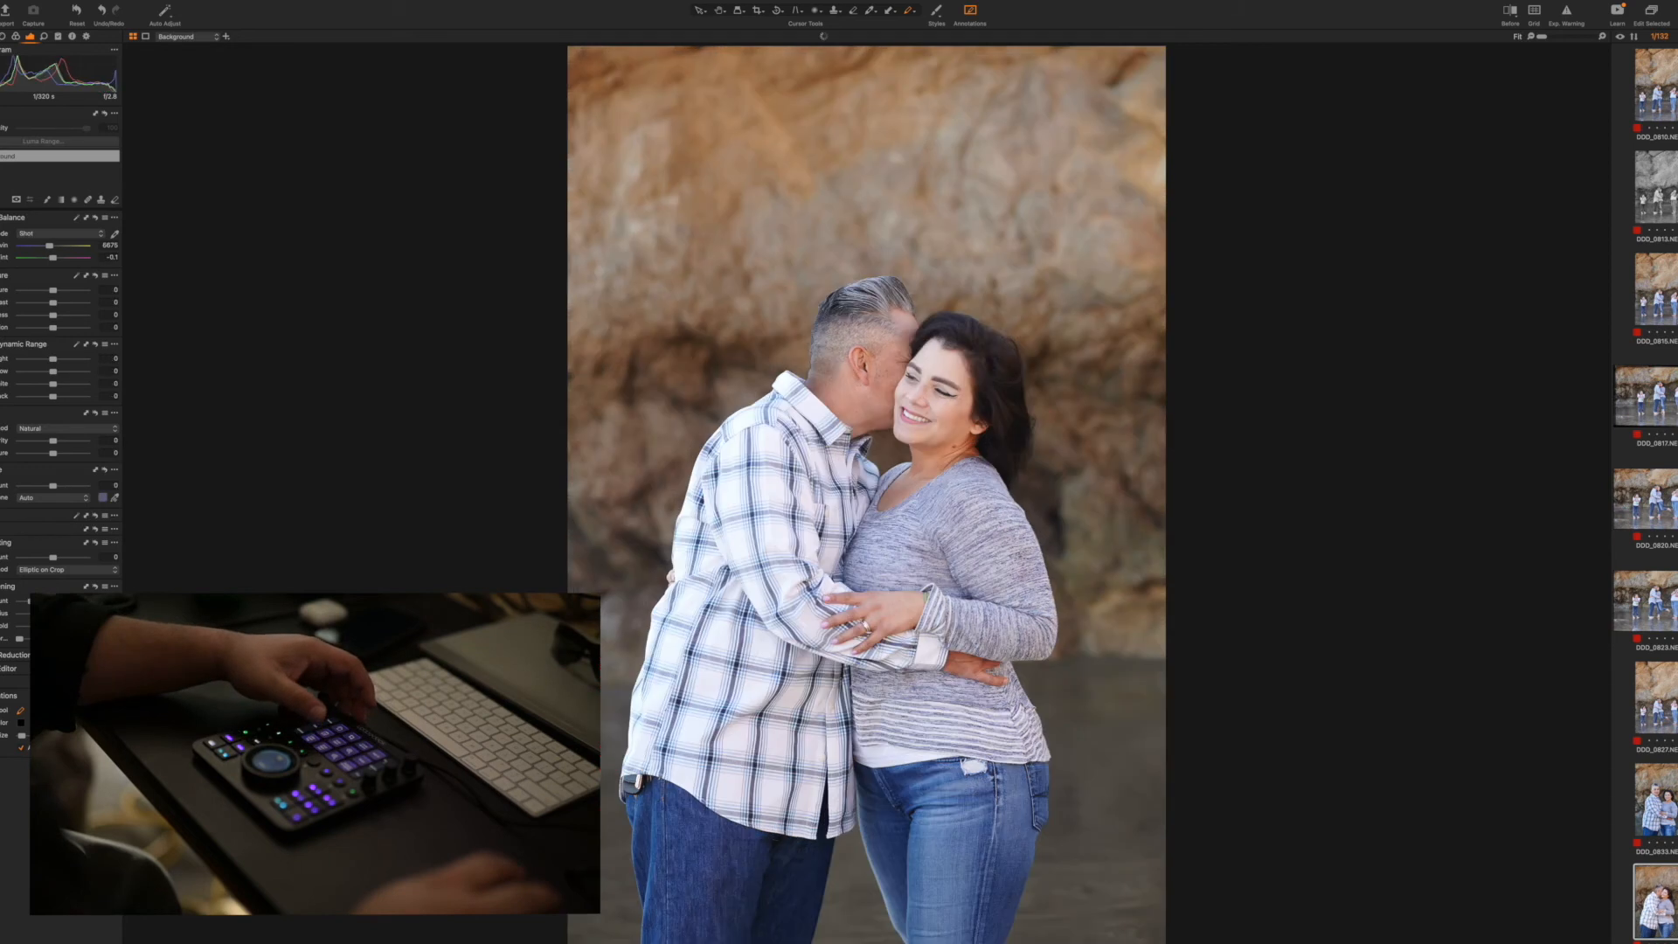
key("plus")
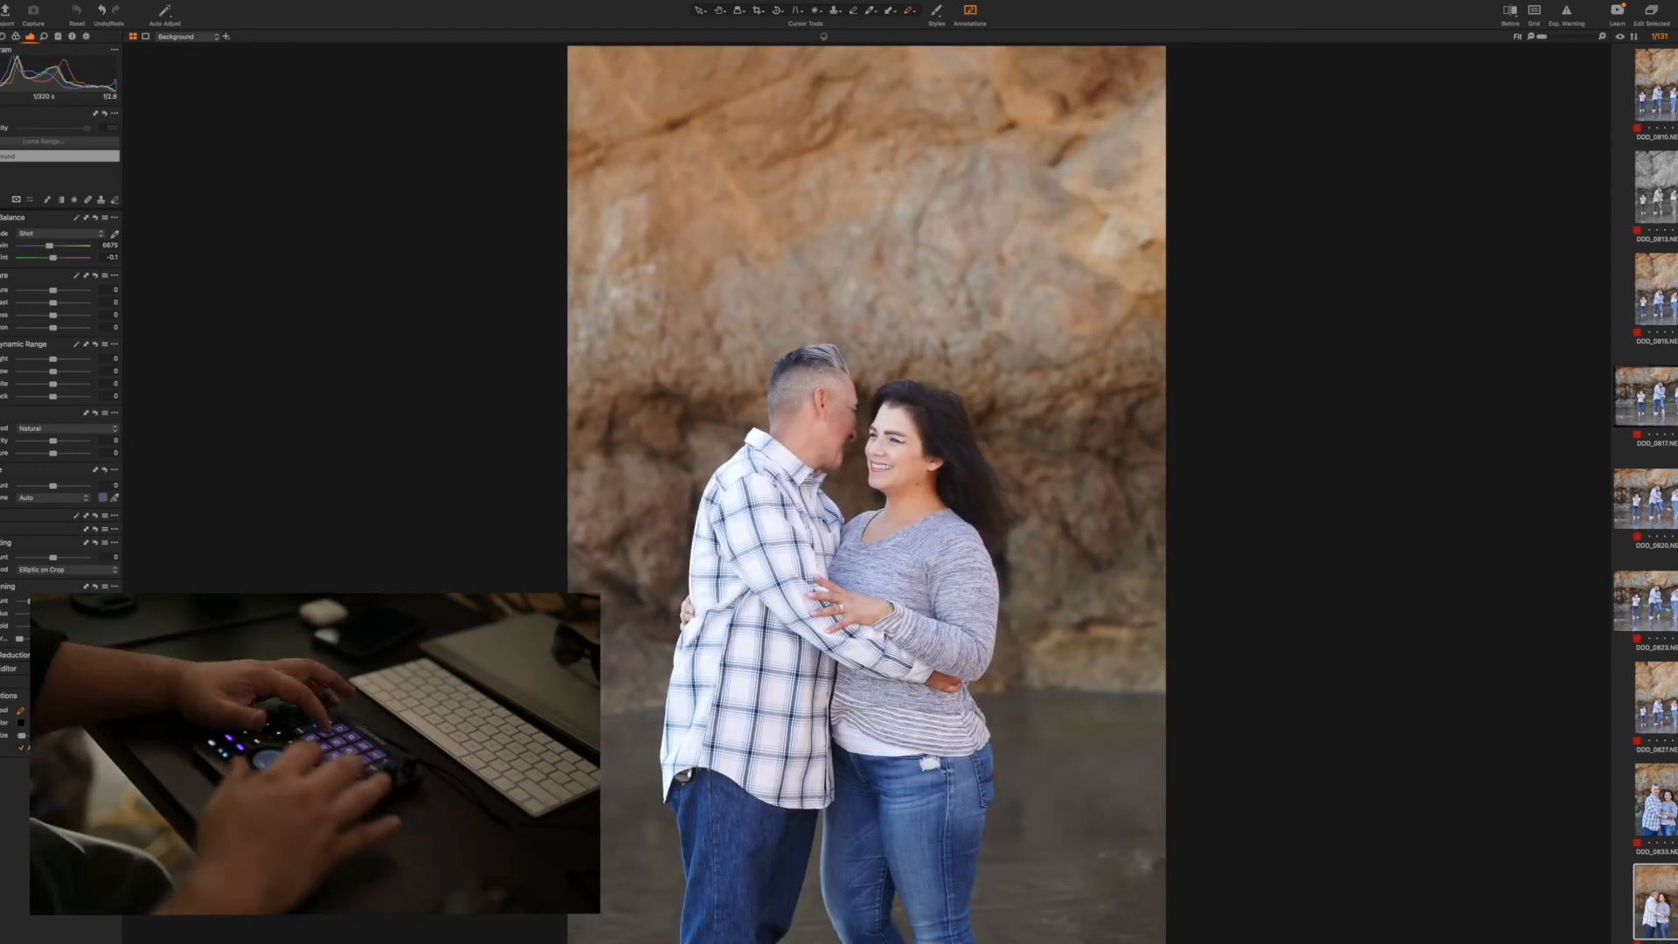
Apply the adjustments to two vertical couple shots with exposure -0.3 and contrast 17, and remove the horizontal kissing shot after circling the father's hip
key("super+shift+v")
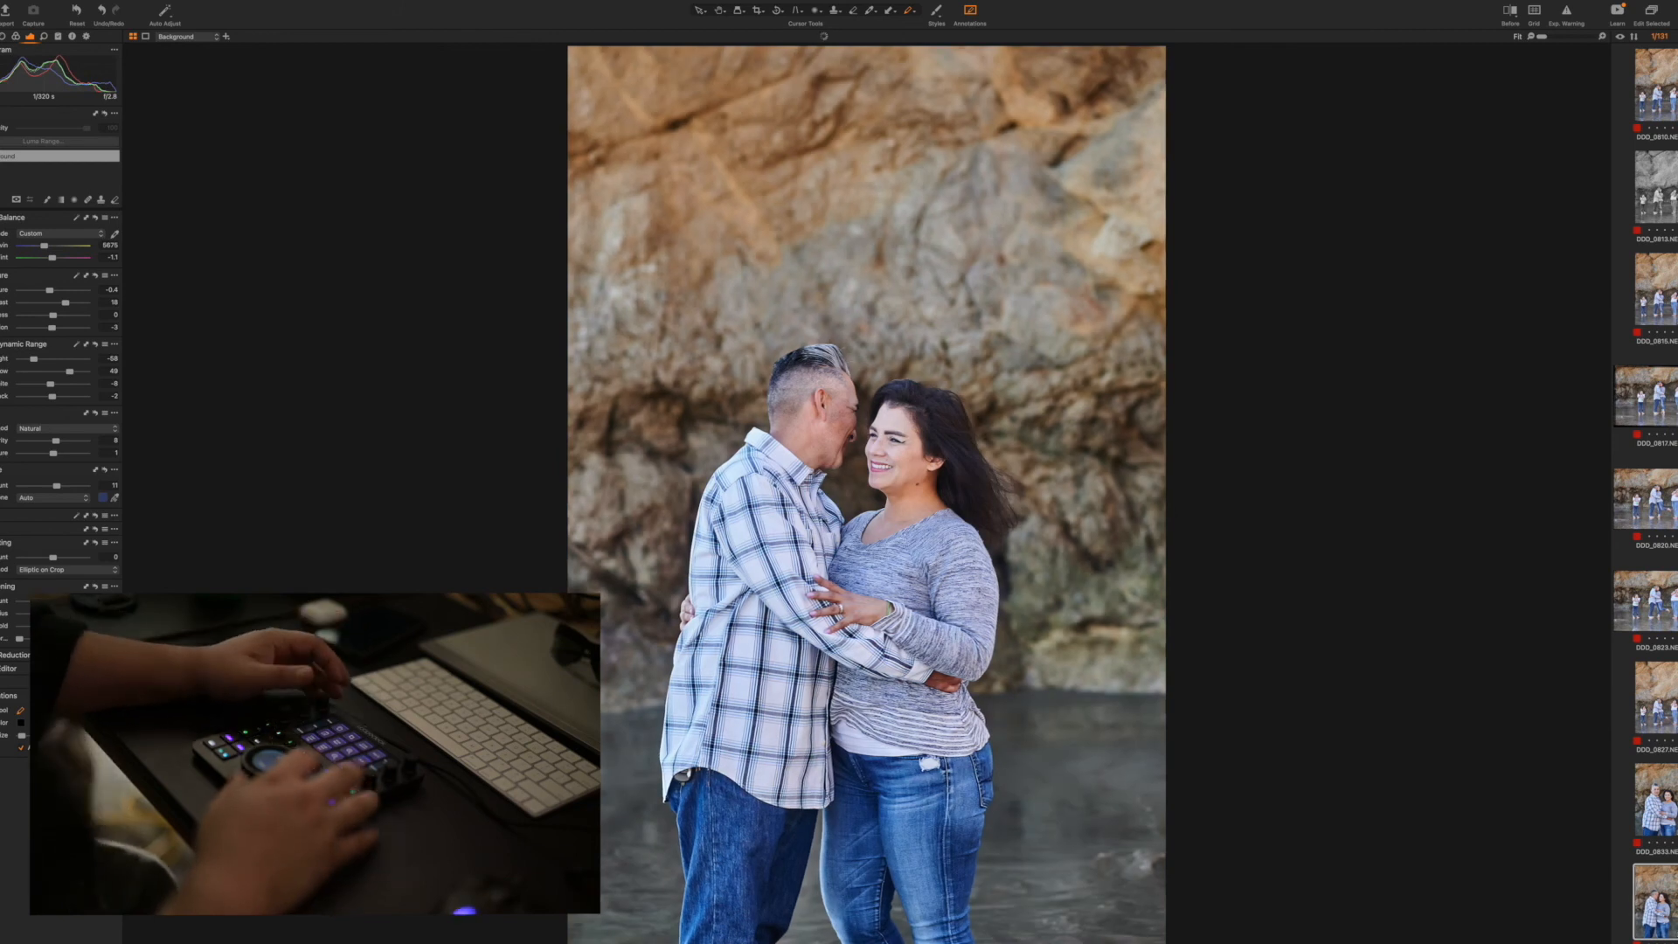
scroll(65, 303, "down", 1)
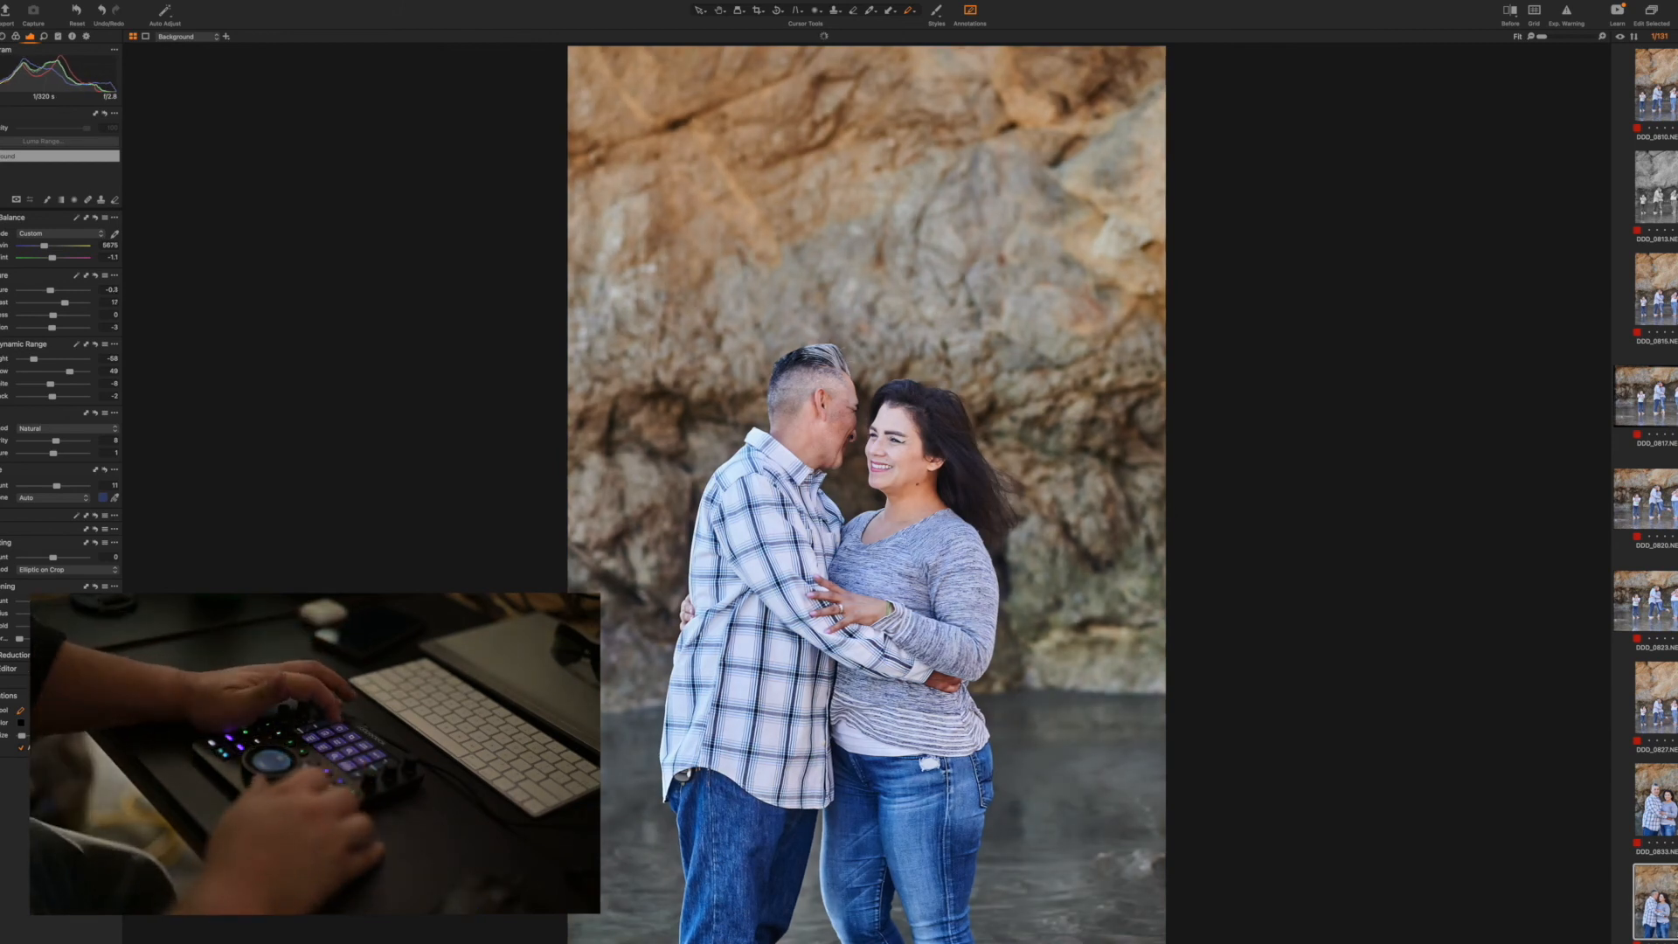
key("Right")
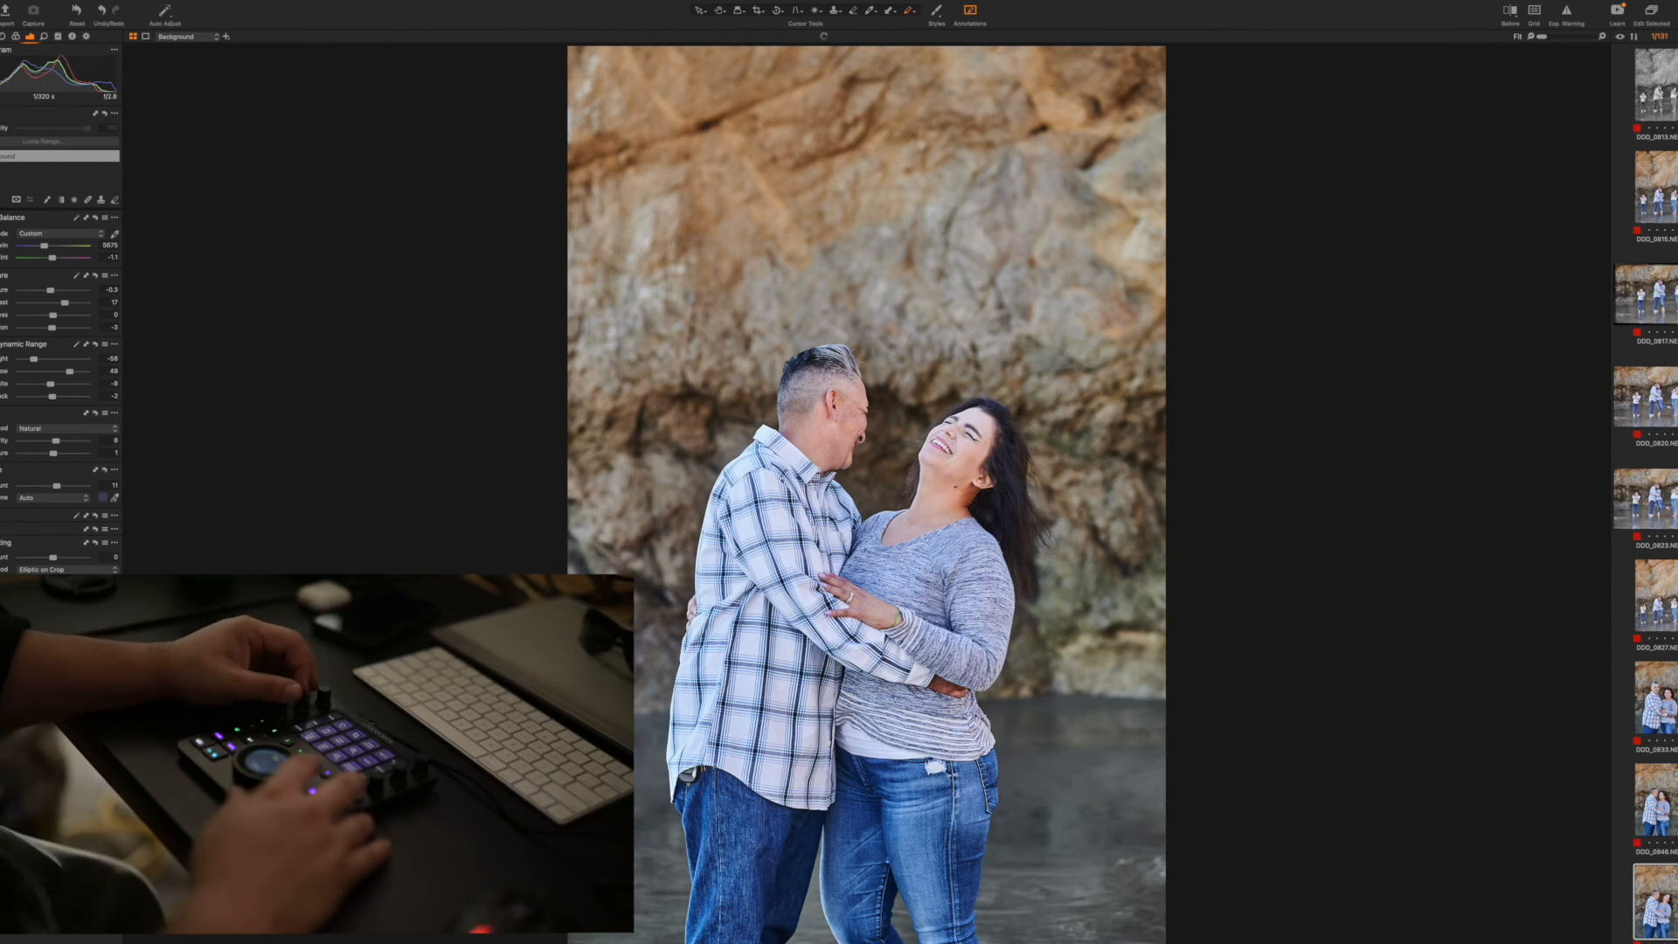
key("Right")
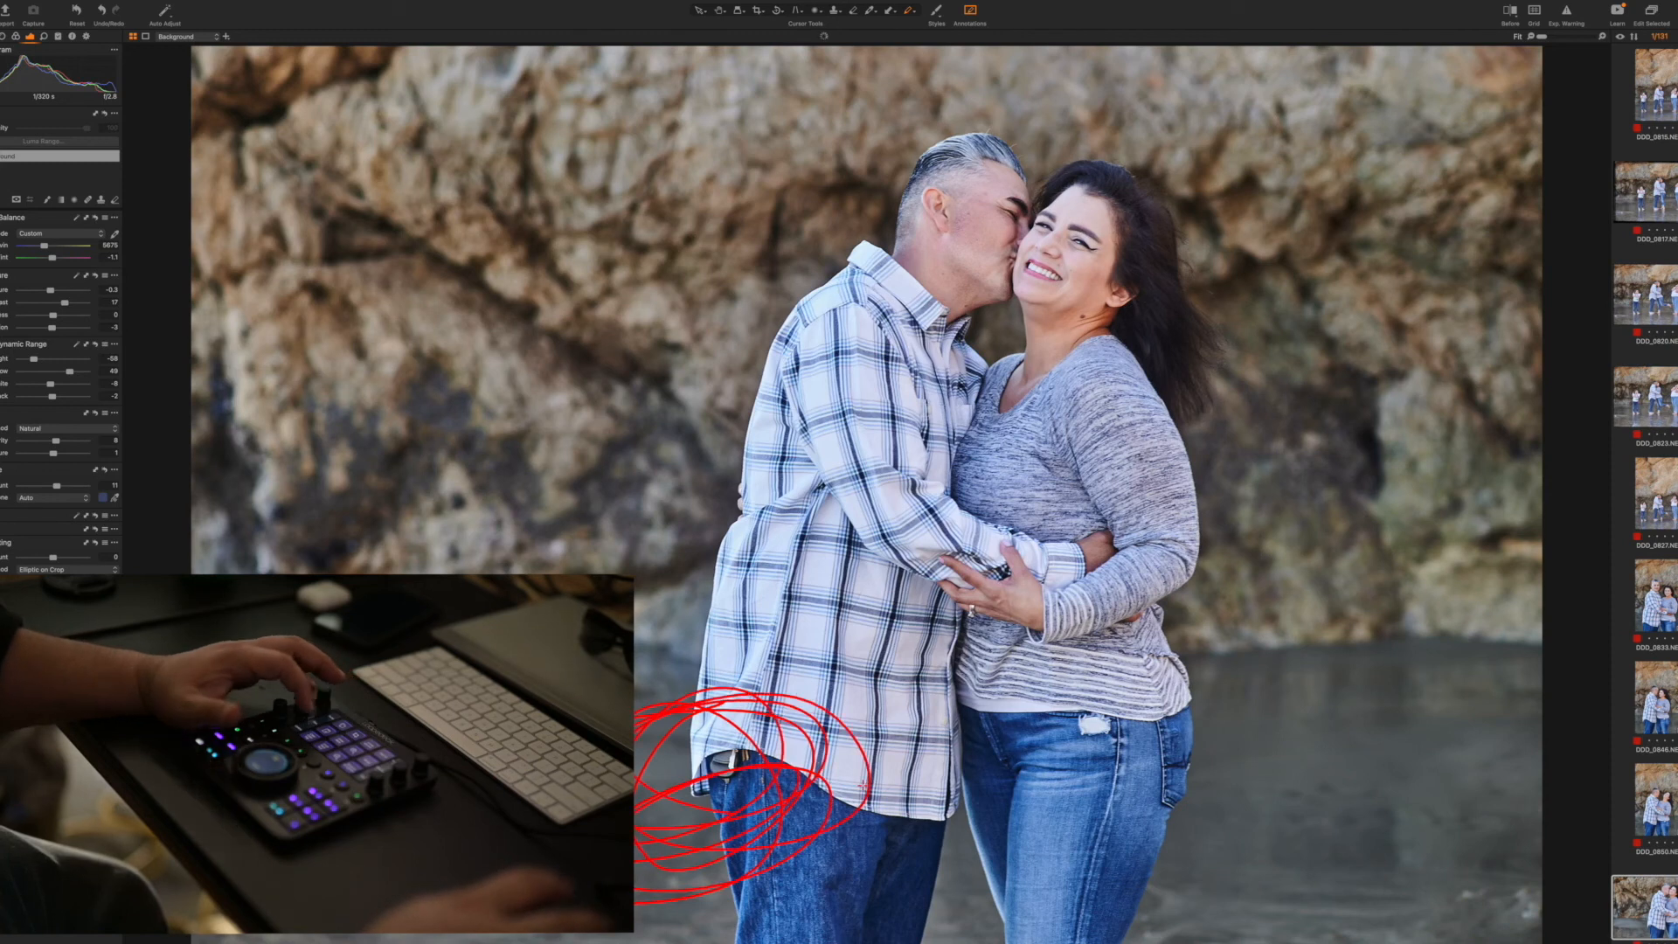
key("Right")
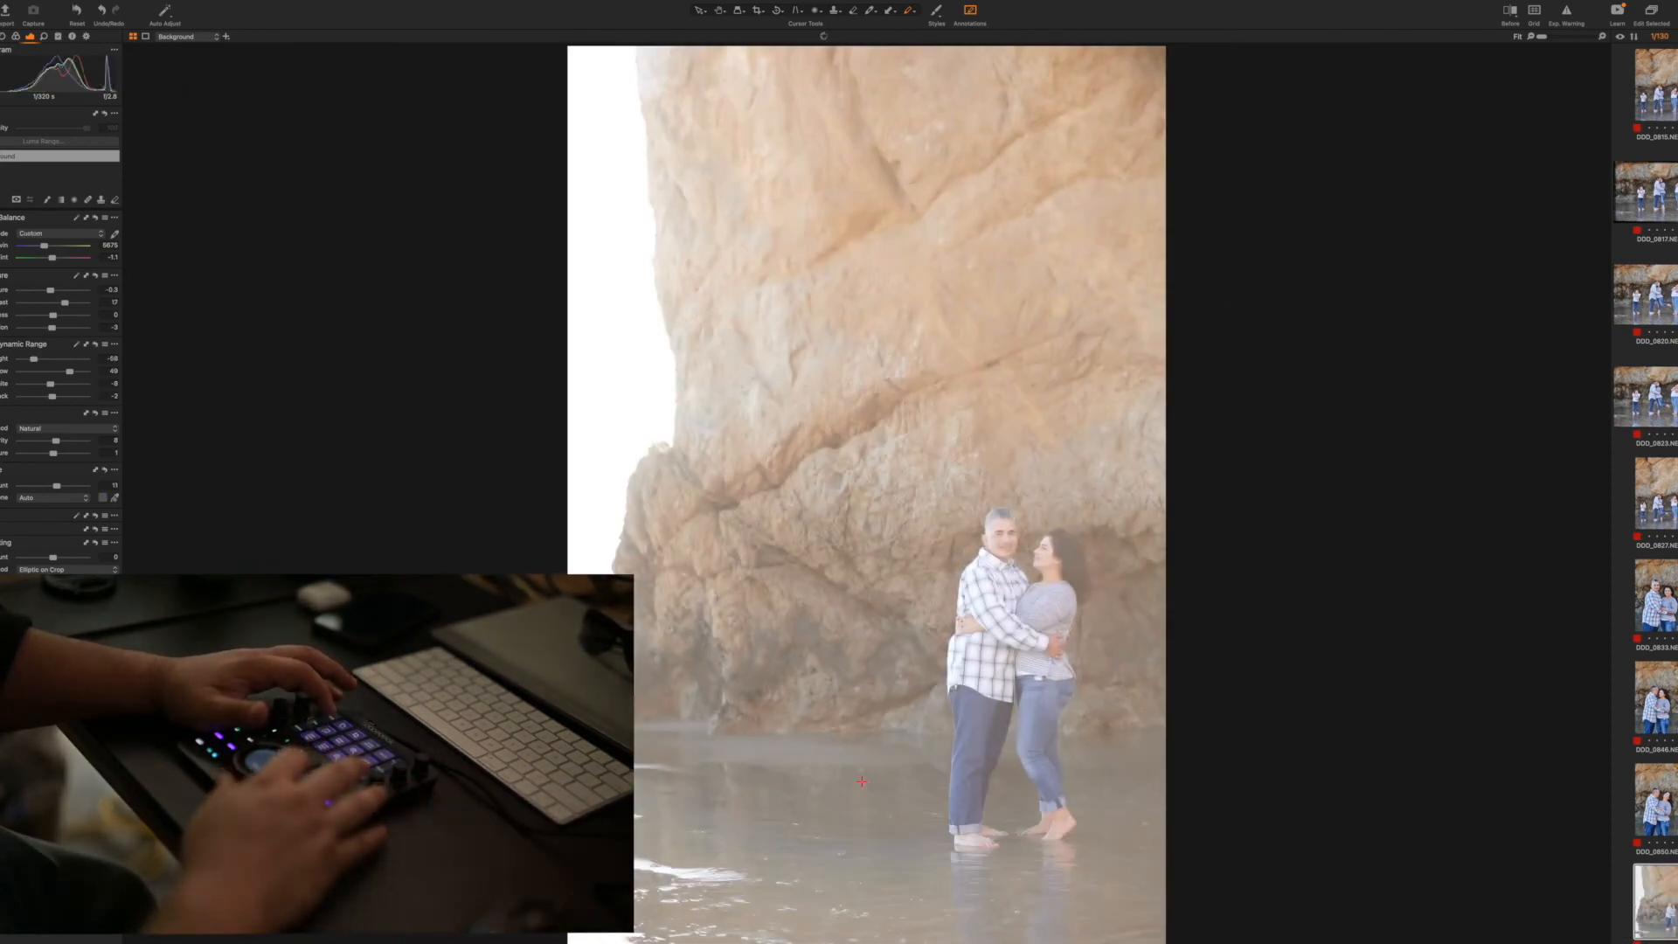
Apply a built-in Black & White preset to the distant vertical couple shot with bright sky beside the cliff
left_click(936, 12)
mouse_move(981, 56)
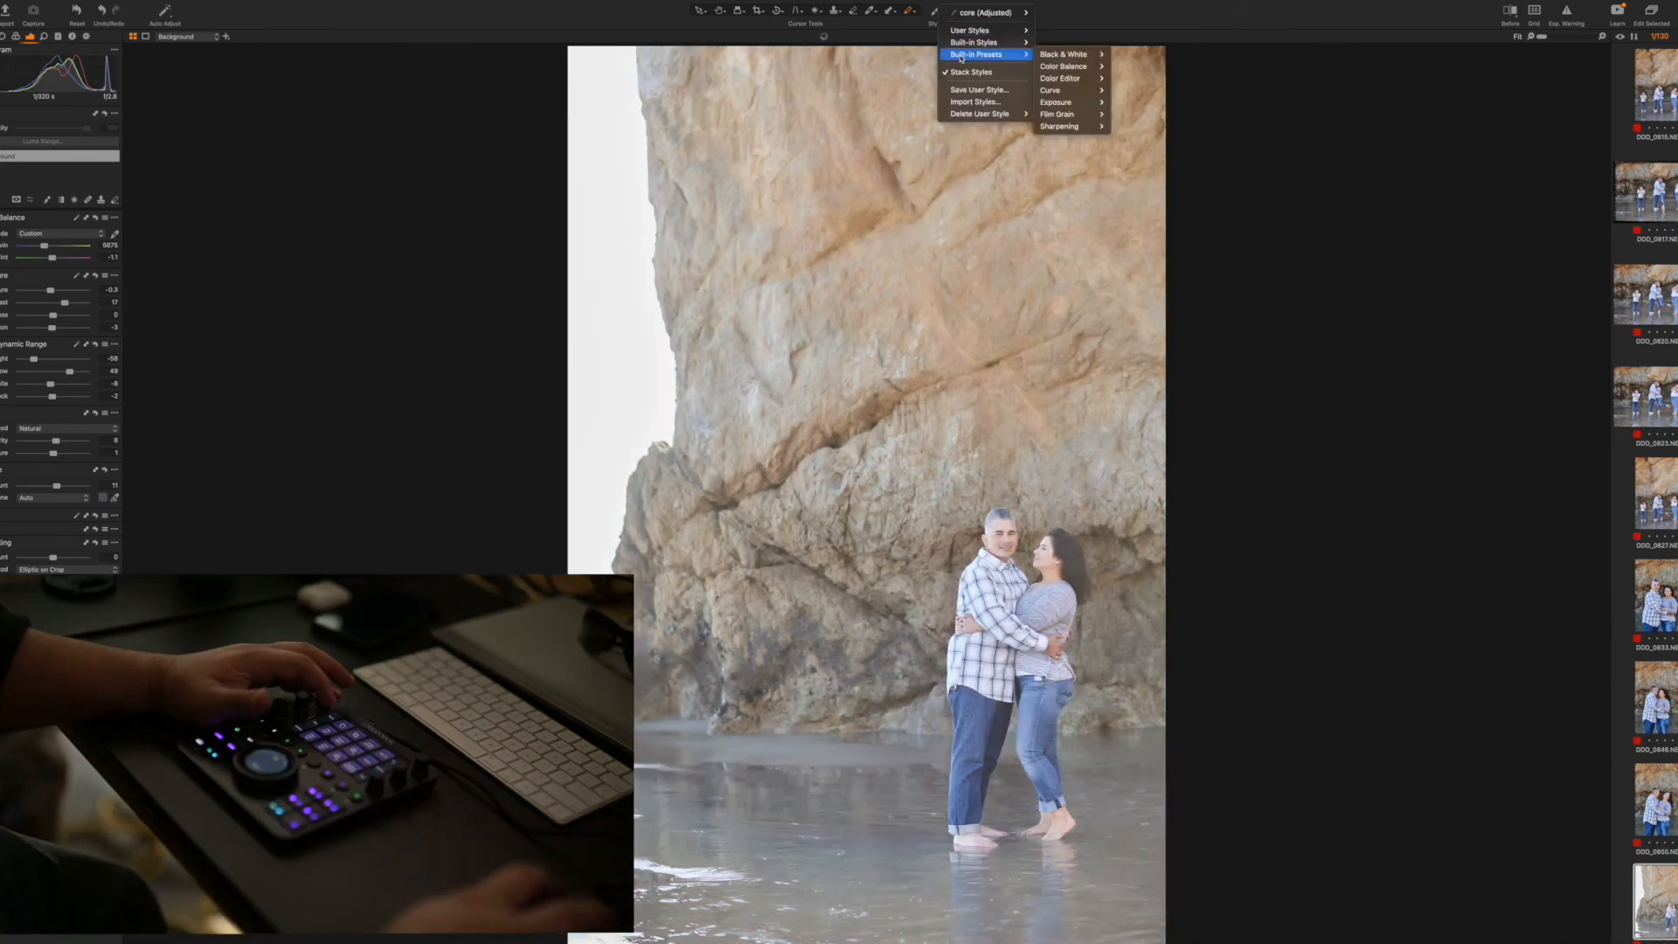
left_click(1063, 56)
Cull and adjust the older girl's first solo shots by the rocks, converting one of them to black and white
key("Right")
key("super+BackSpace")
key("Right")
key("Right")
key("Right")
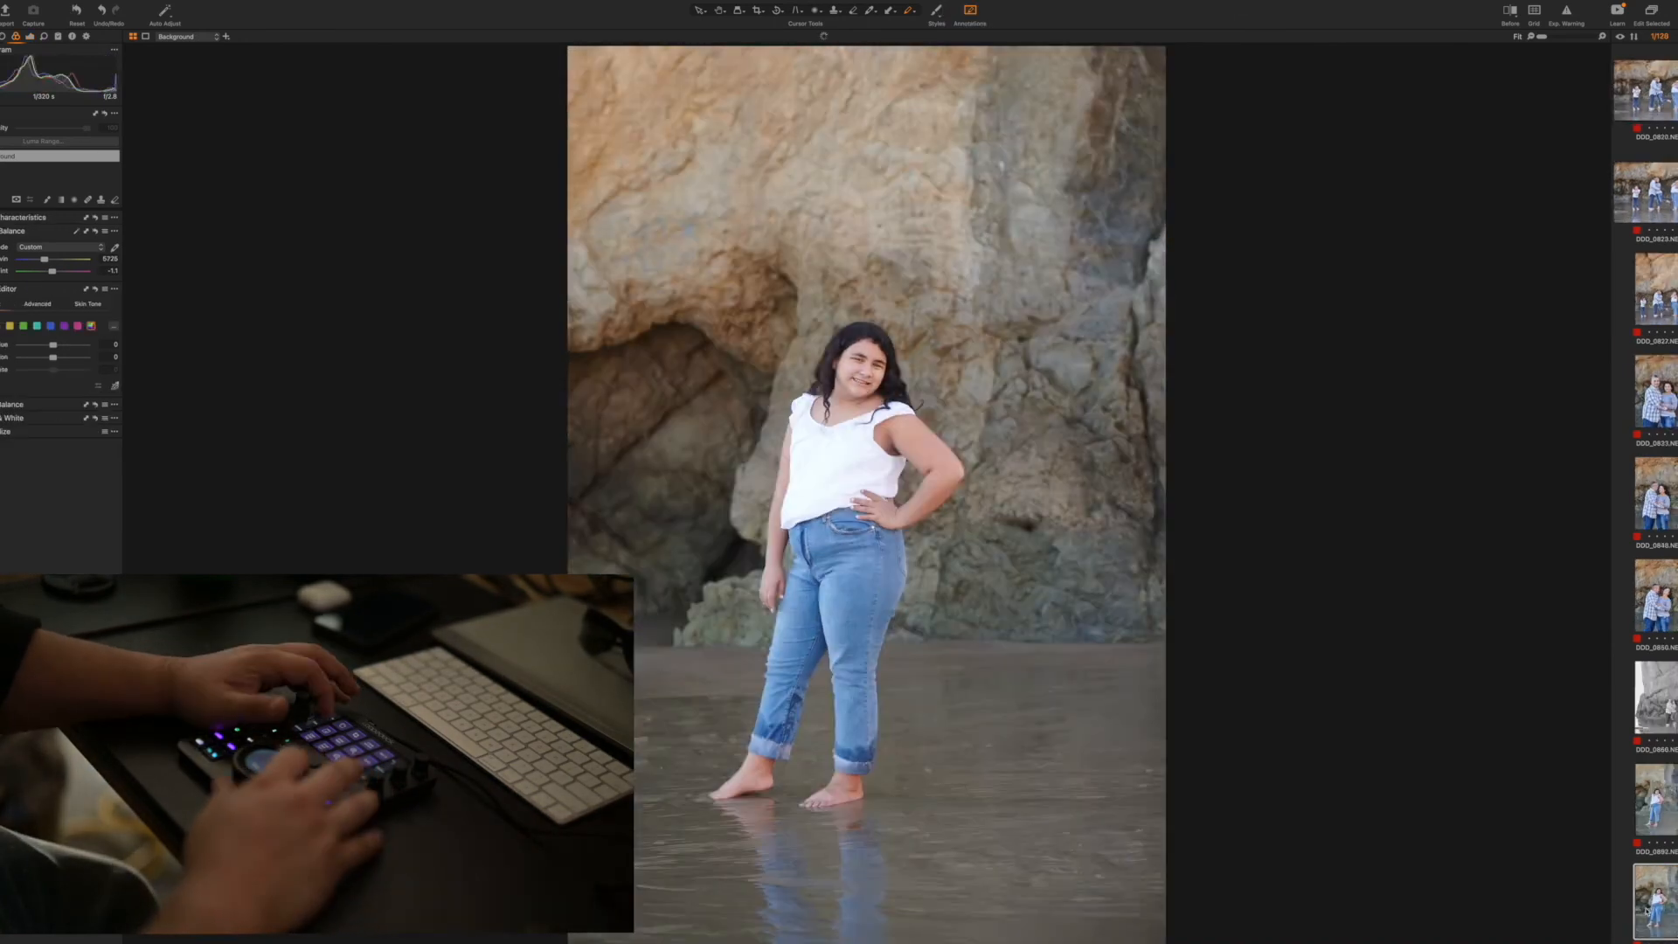
key("super+BackSpace")
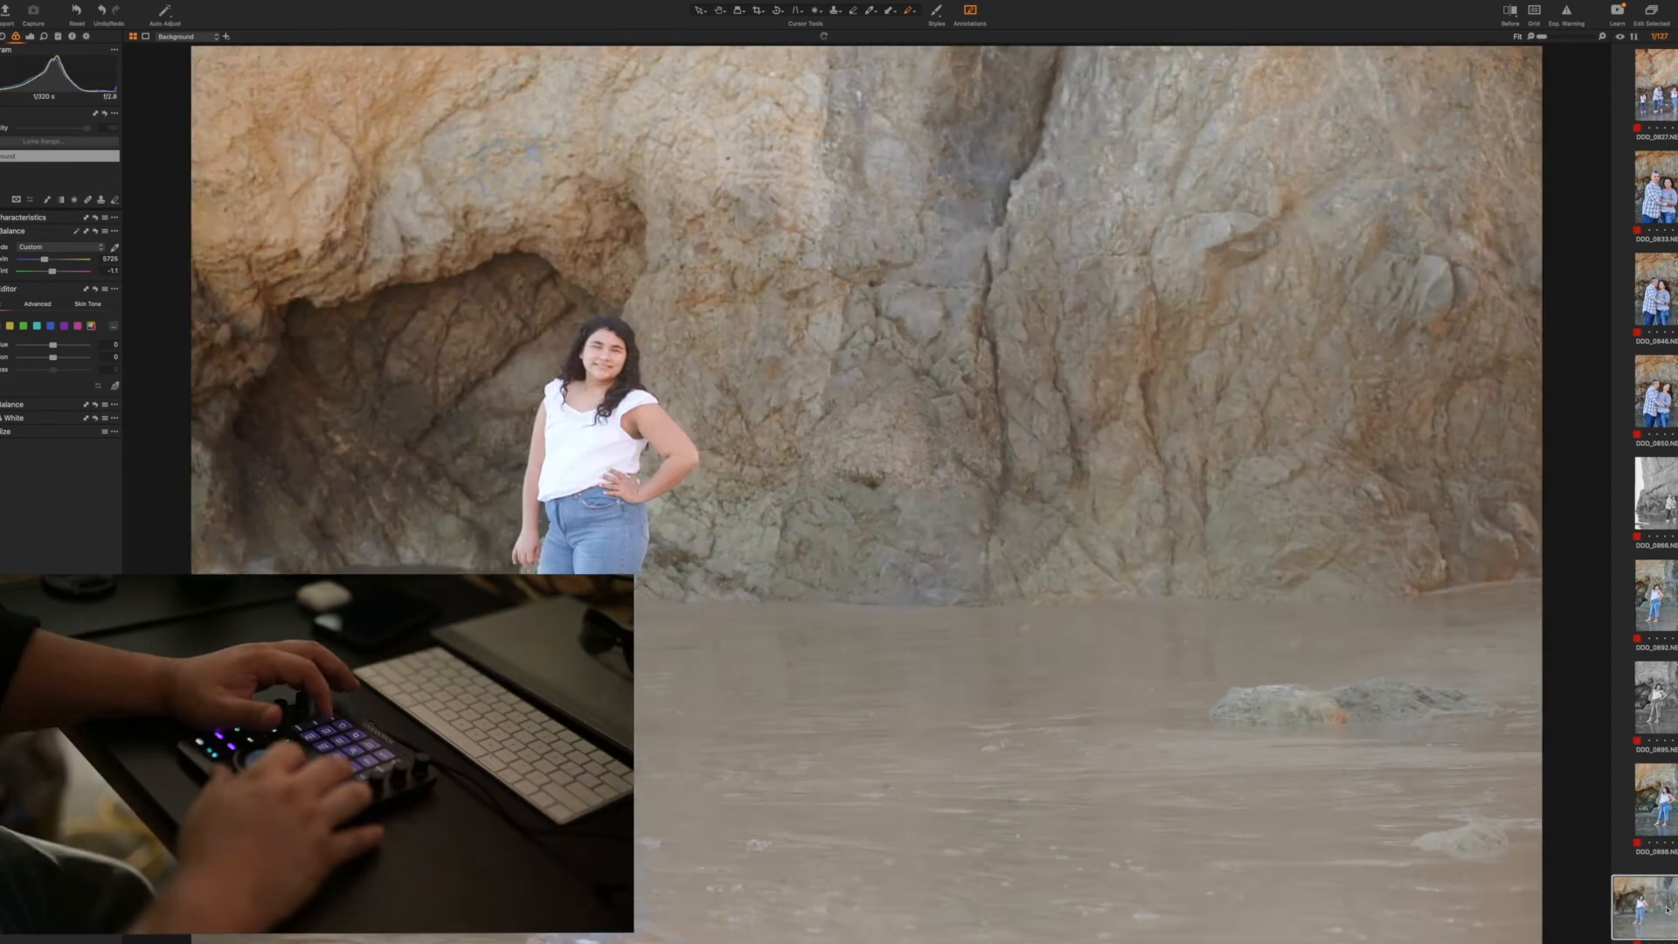
key("Right")
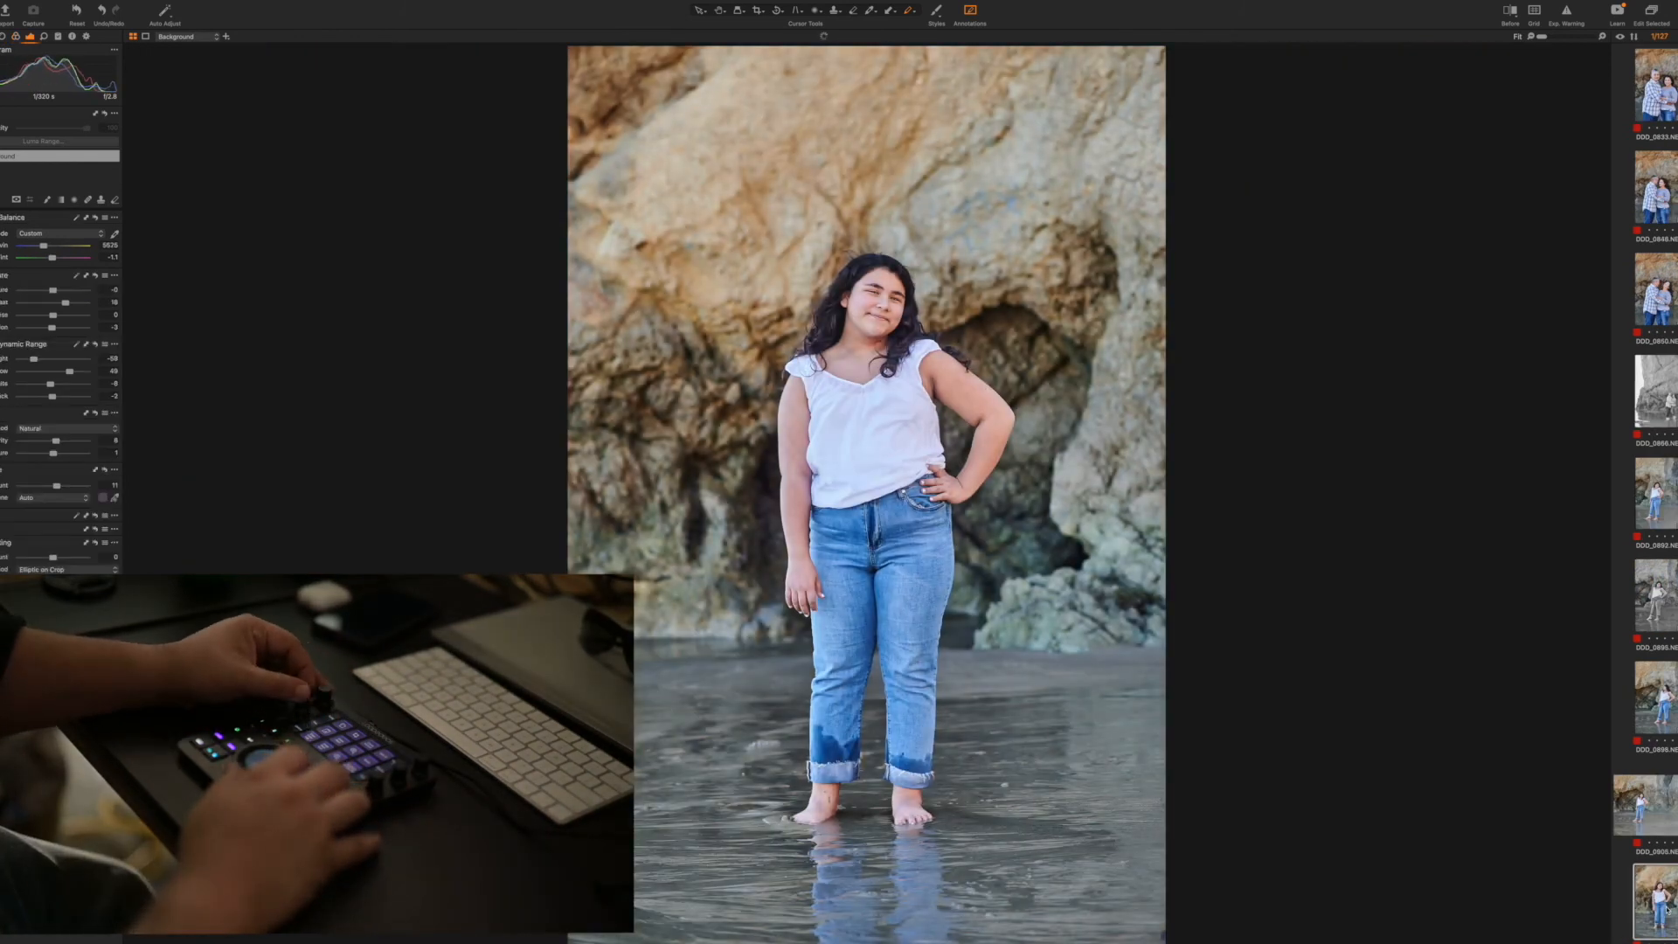
Work through the older girl's remaining solo shots, and add a black-and-white duplicate of her half-length portrait with clasped hands
key("Right")
key("Right")
key("Right")
key("Right")
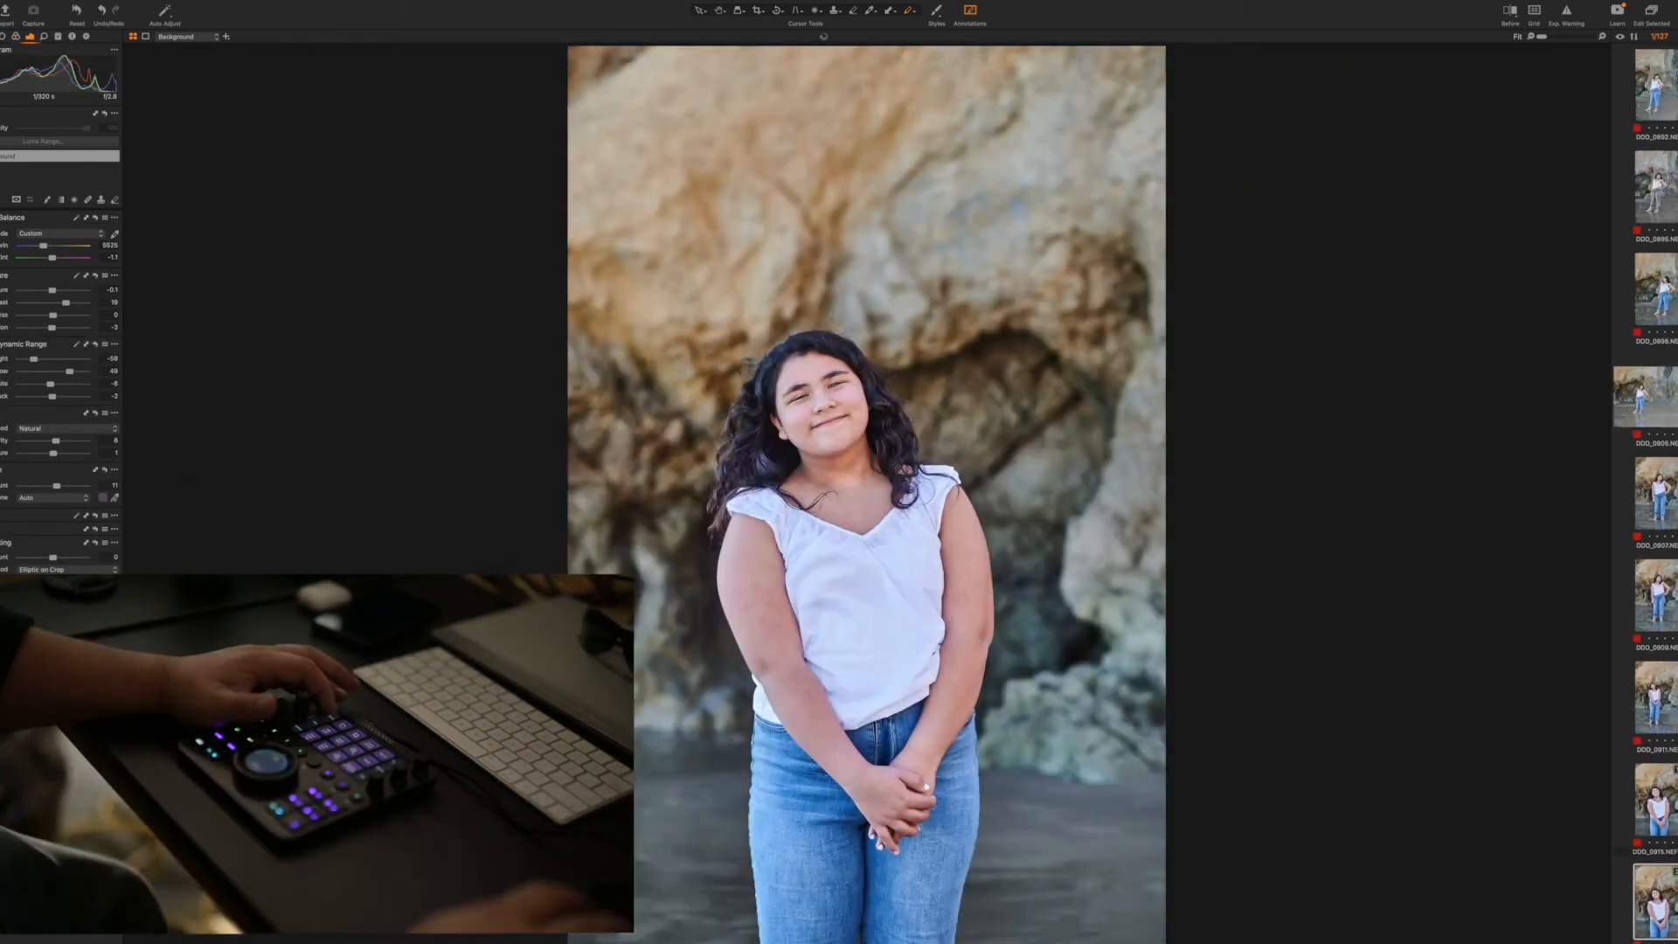
Cull and adjust the mother's solo shots by the rocks, adding a black-and-white duplicate of the last one
key("Right")
key("super+BackSpace")
key("Right")
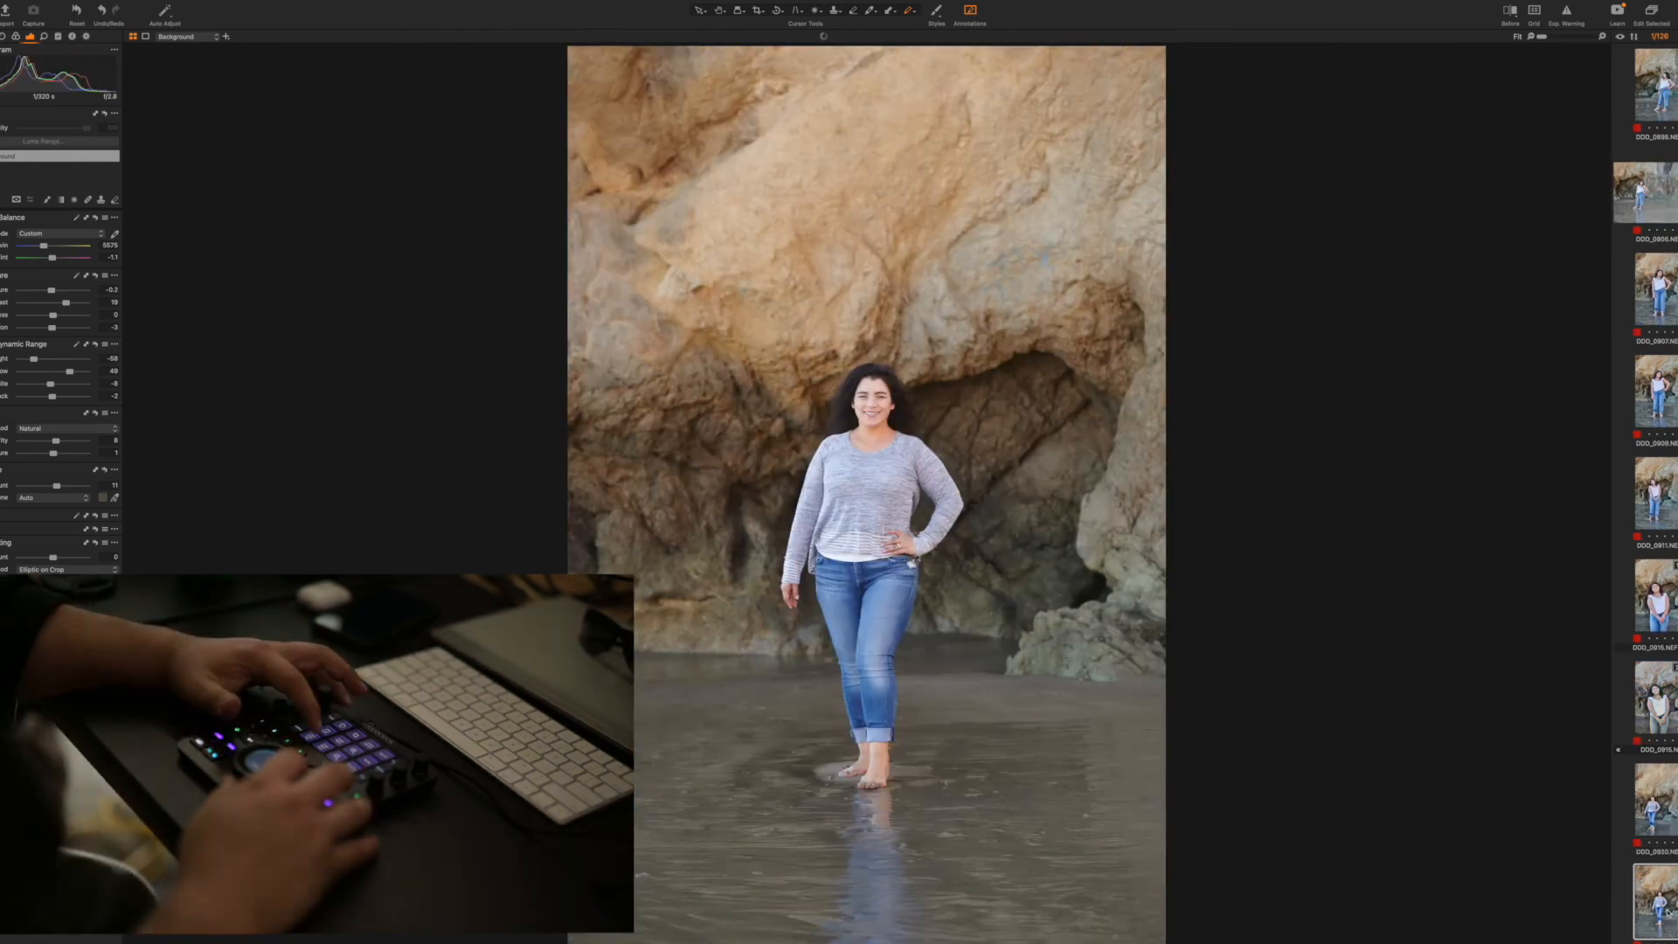
key("super+BackSpace")
key("Right")
key("Right")
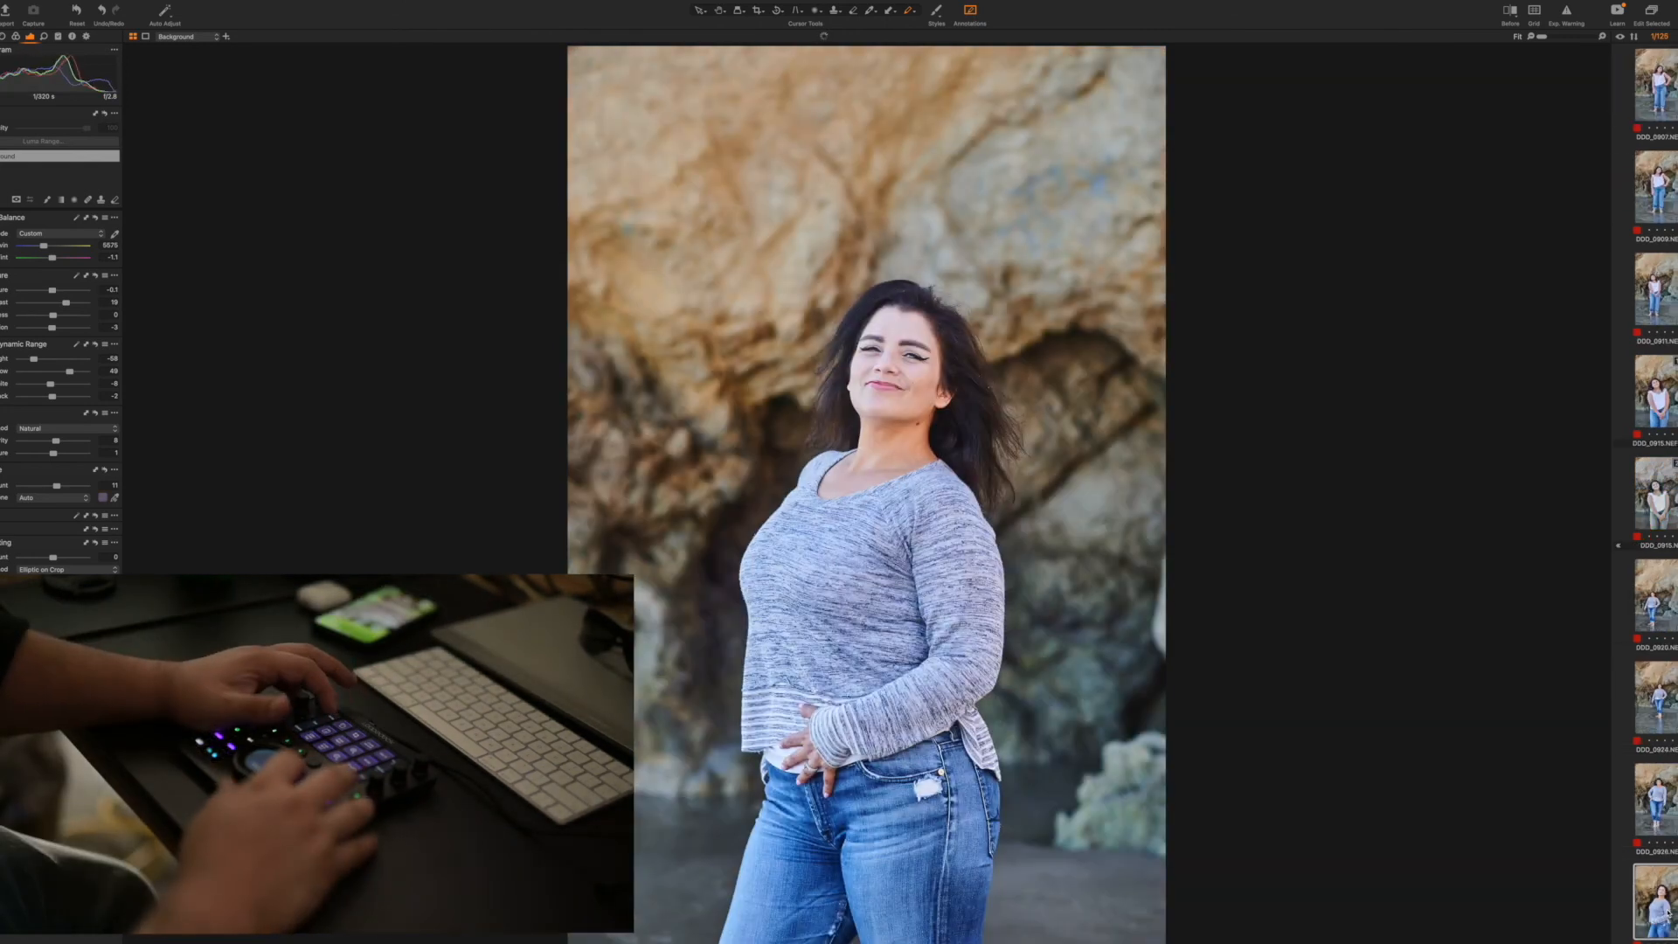
key("Right")
Apply the copied adjustments to the father's solo shots, and add a black-and-white duplicate of his close portrait
key("Right")
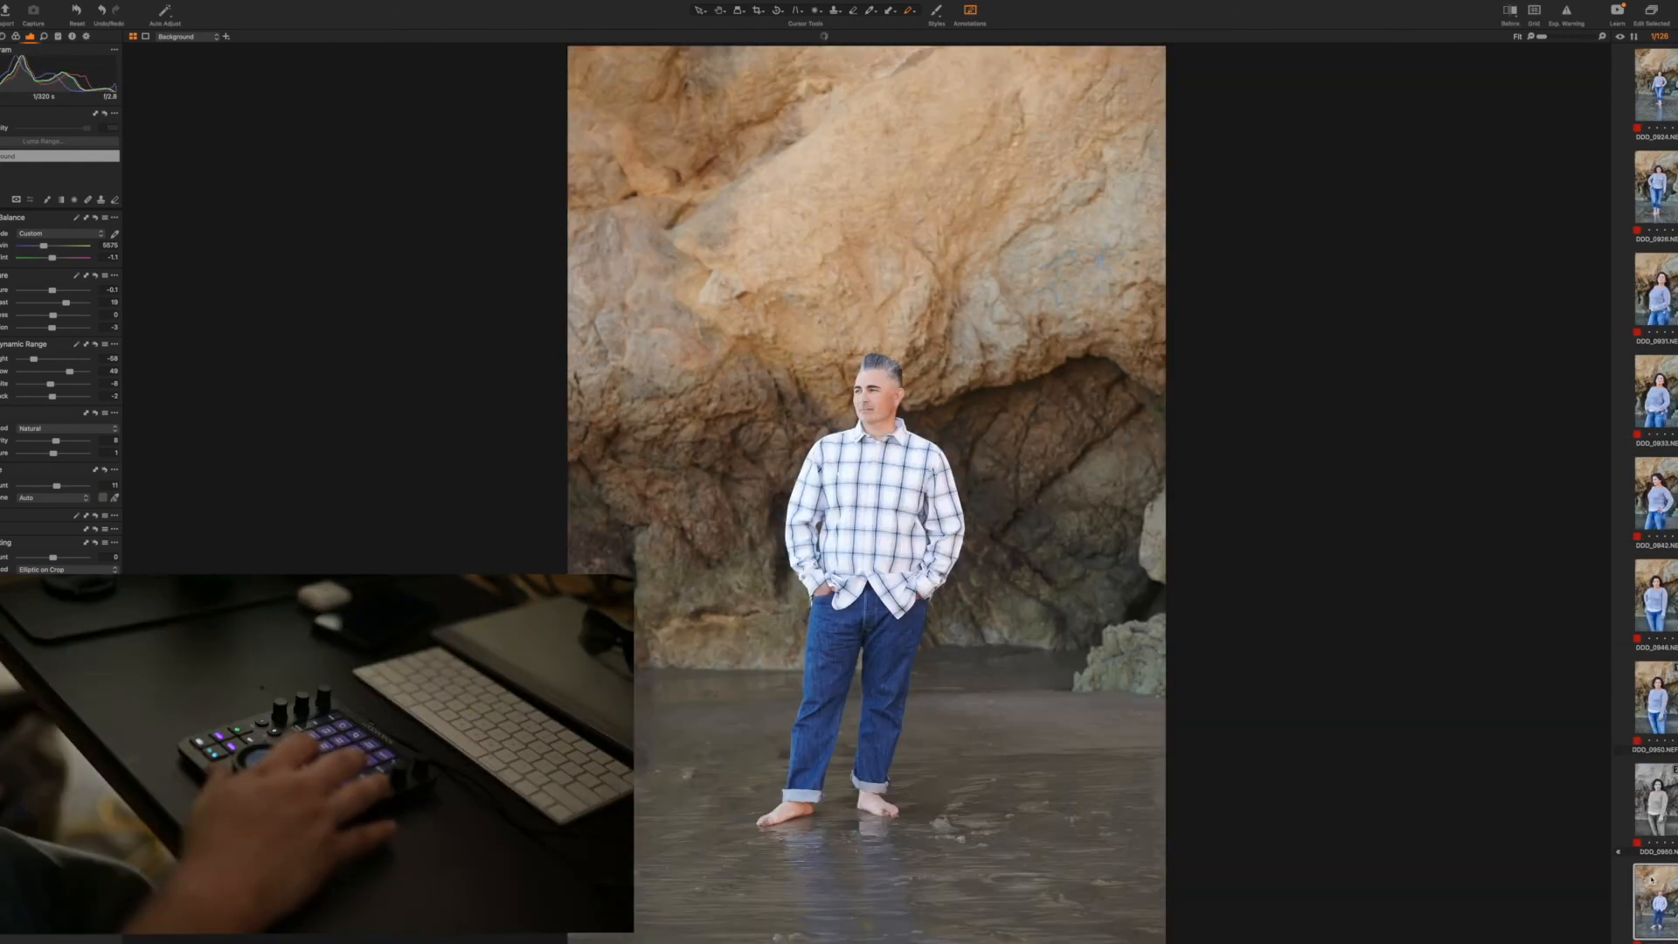
key("Right")
key("Right")
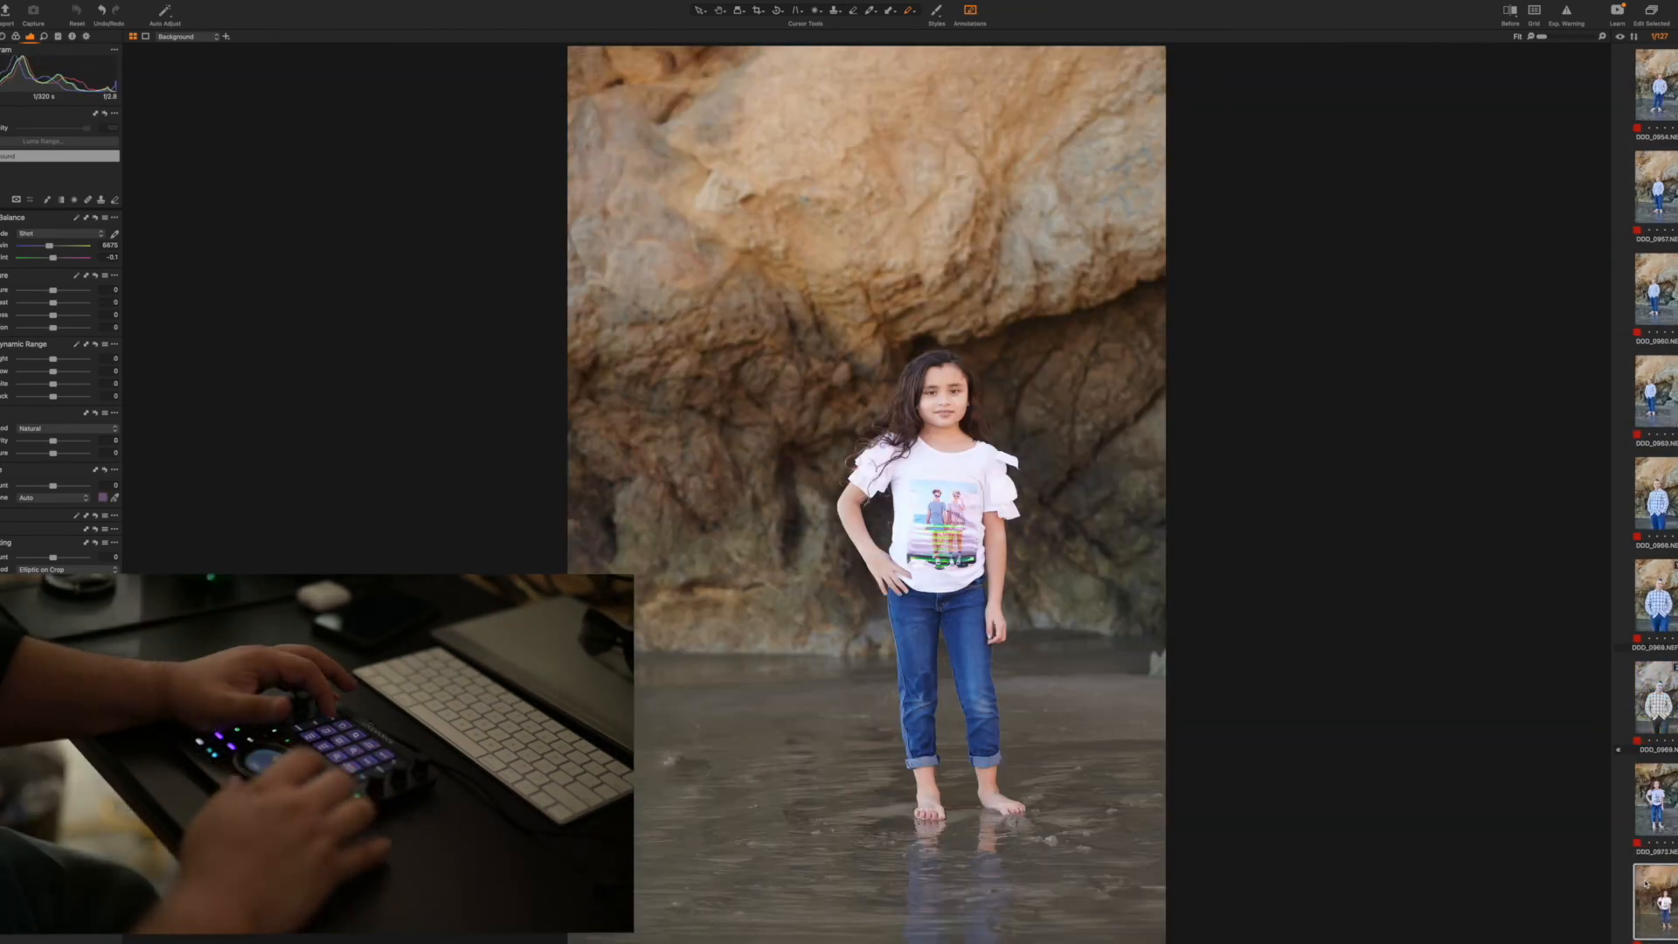
Adjust the younger girl's vertical and horizontal solo shots, and add a black-and-white duplicate of one vertical shot
key("Right")
key("Right")
key("Right")
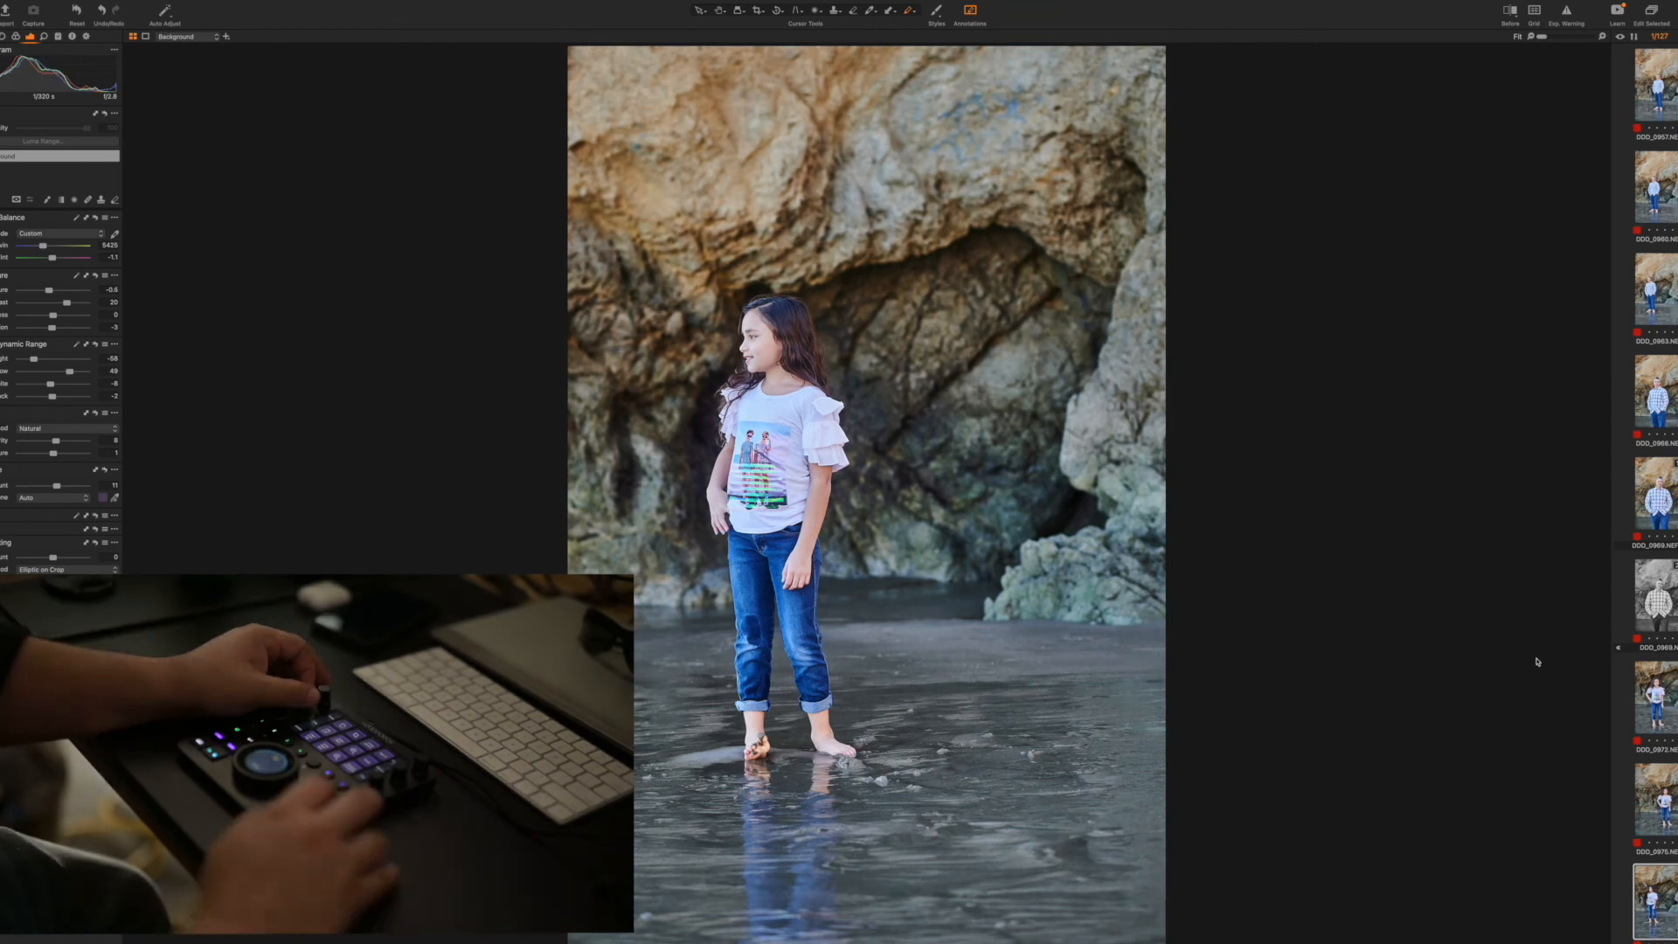
key("Right")
key("Right")
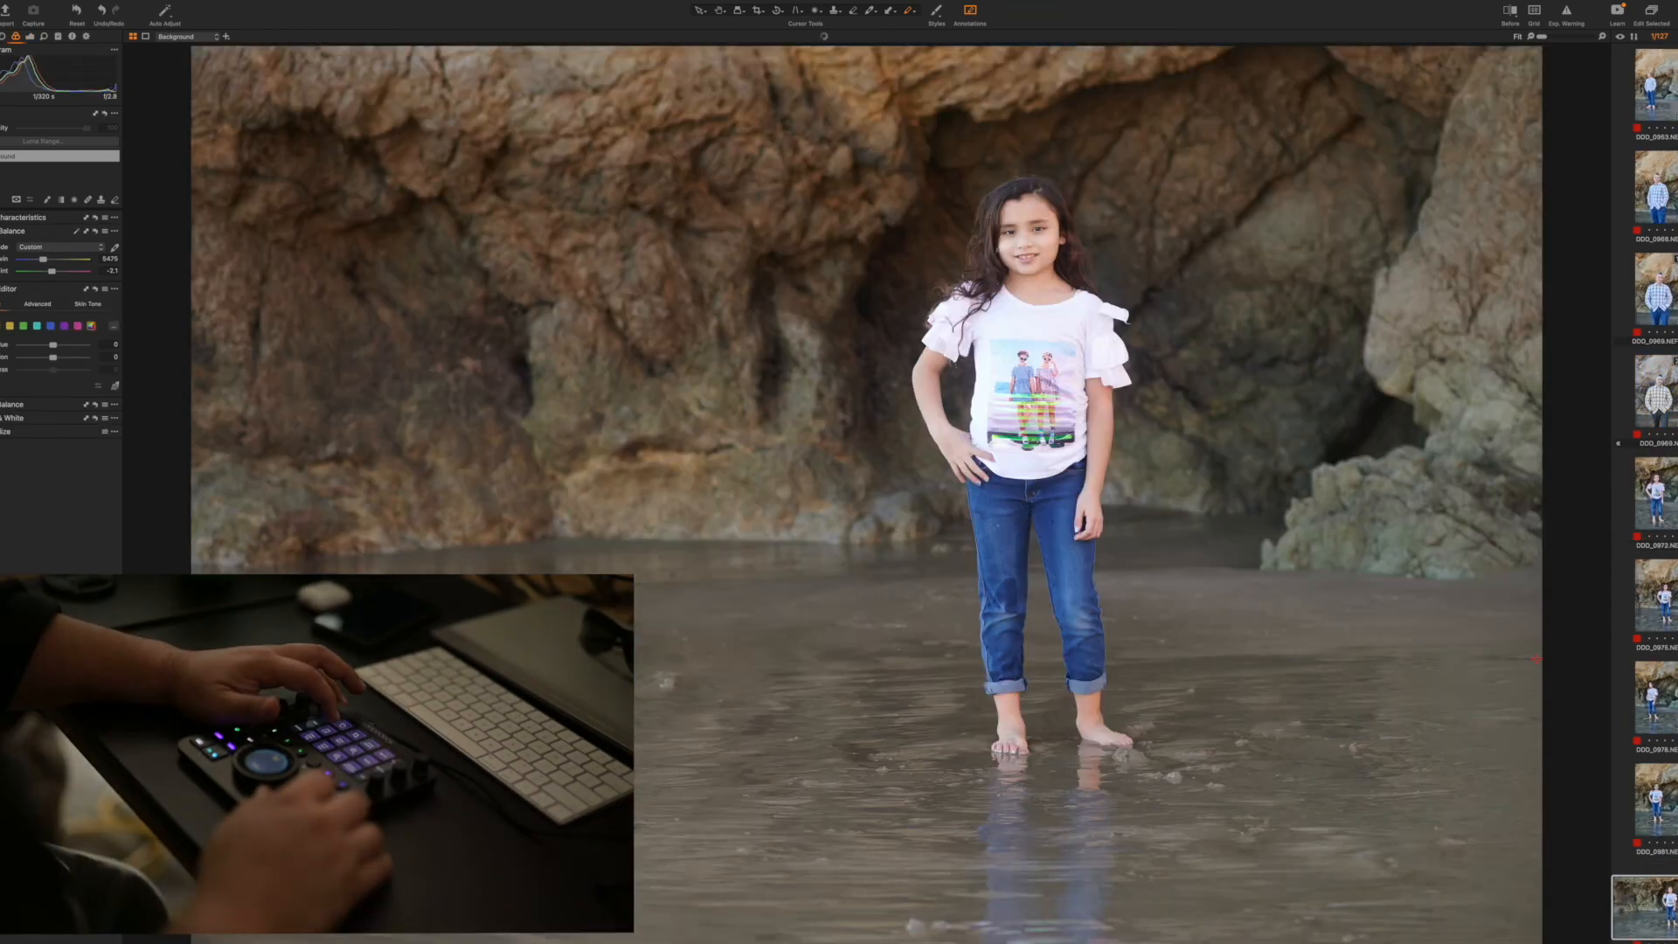
key("Right")
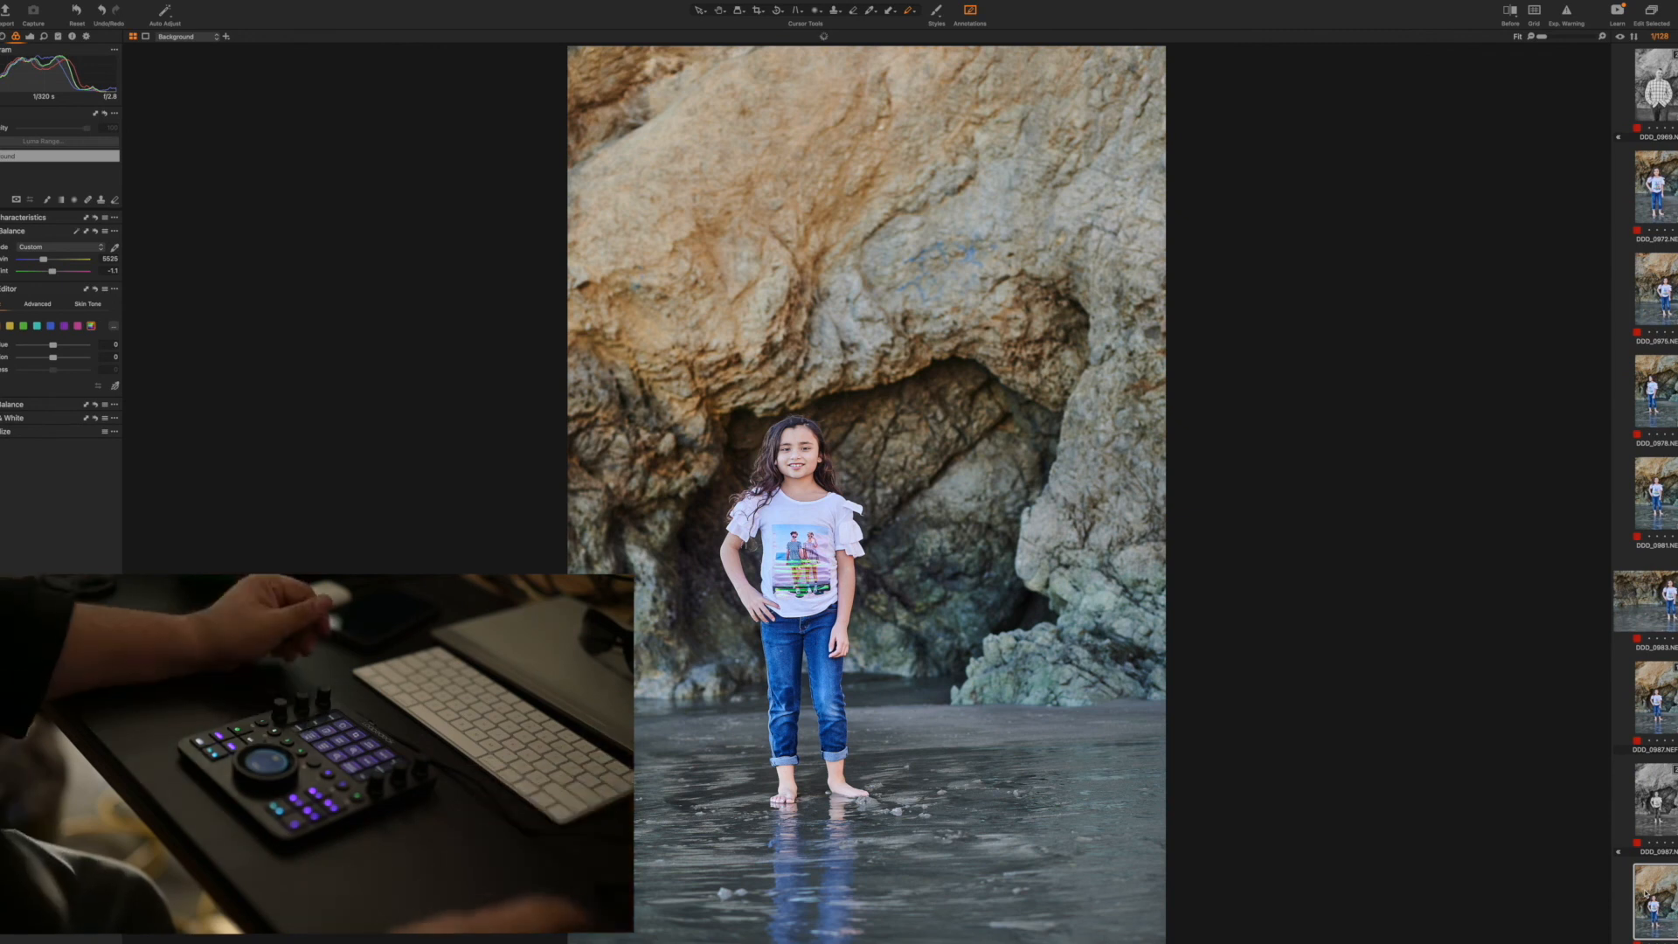
Duplicate the vertical shot of the mother and two girls holding hands near the series' start, and apply a Black & White preset to the copy
scroll(1645, 494, "up", 20)
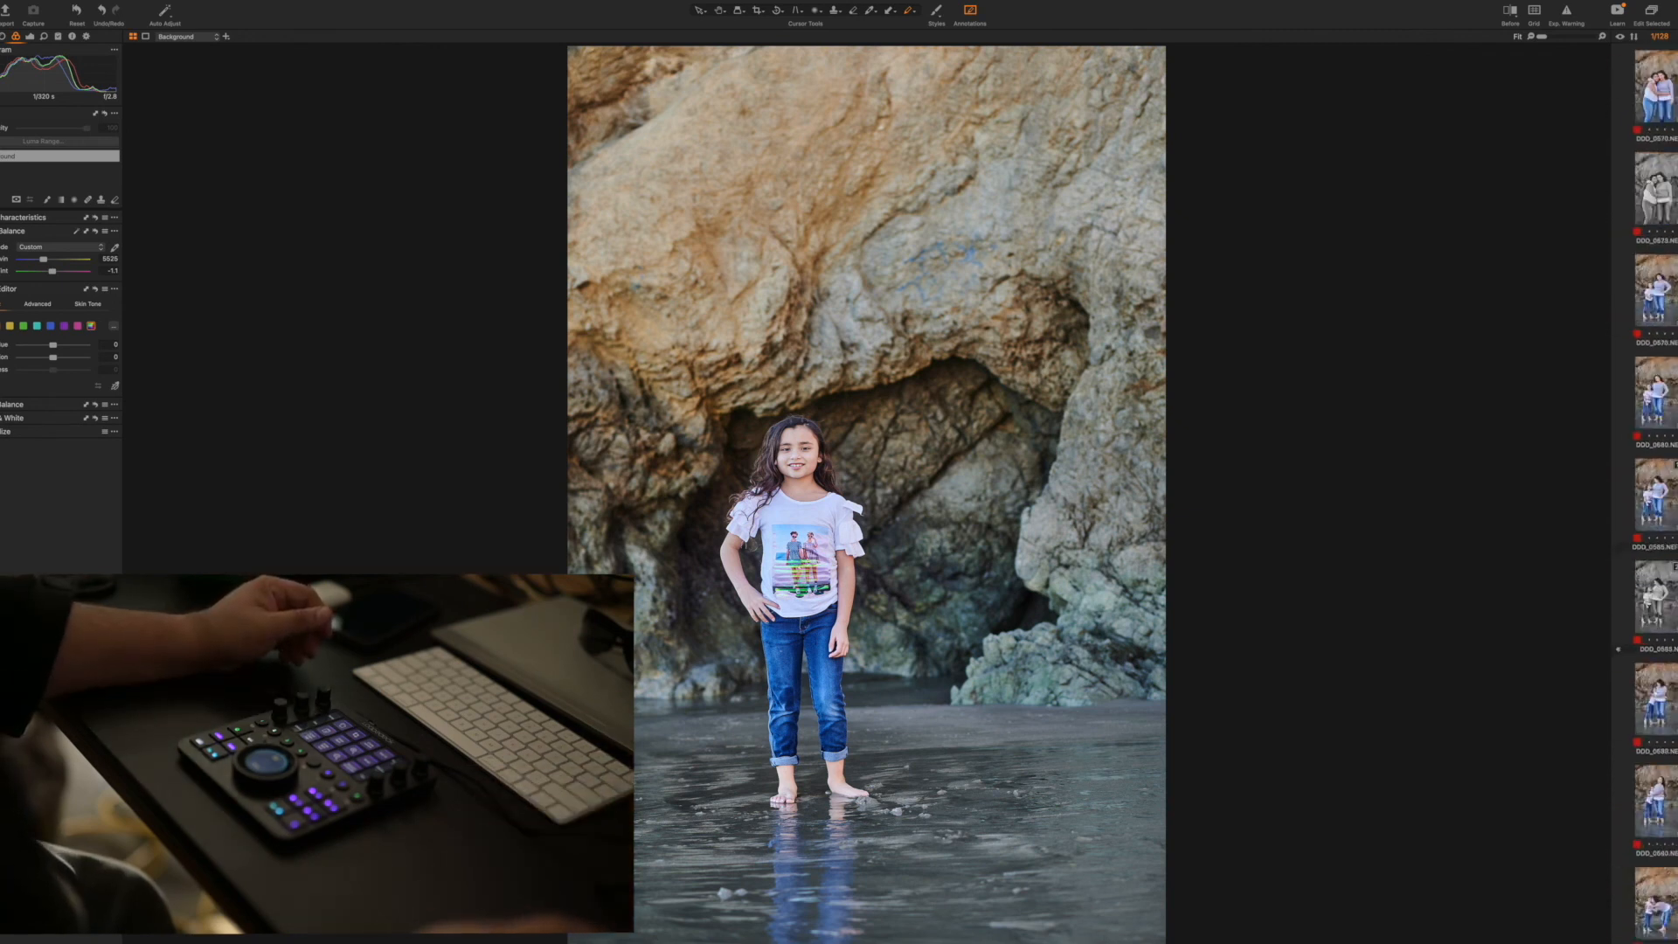
left_click(1654, 98)
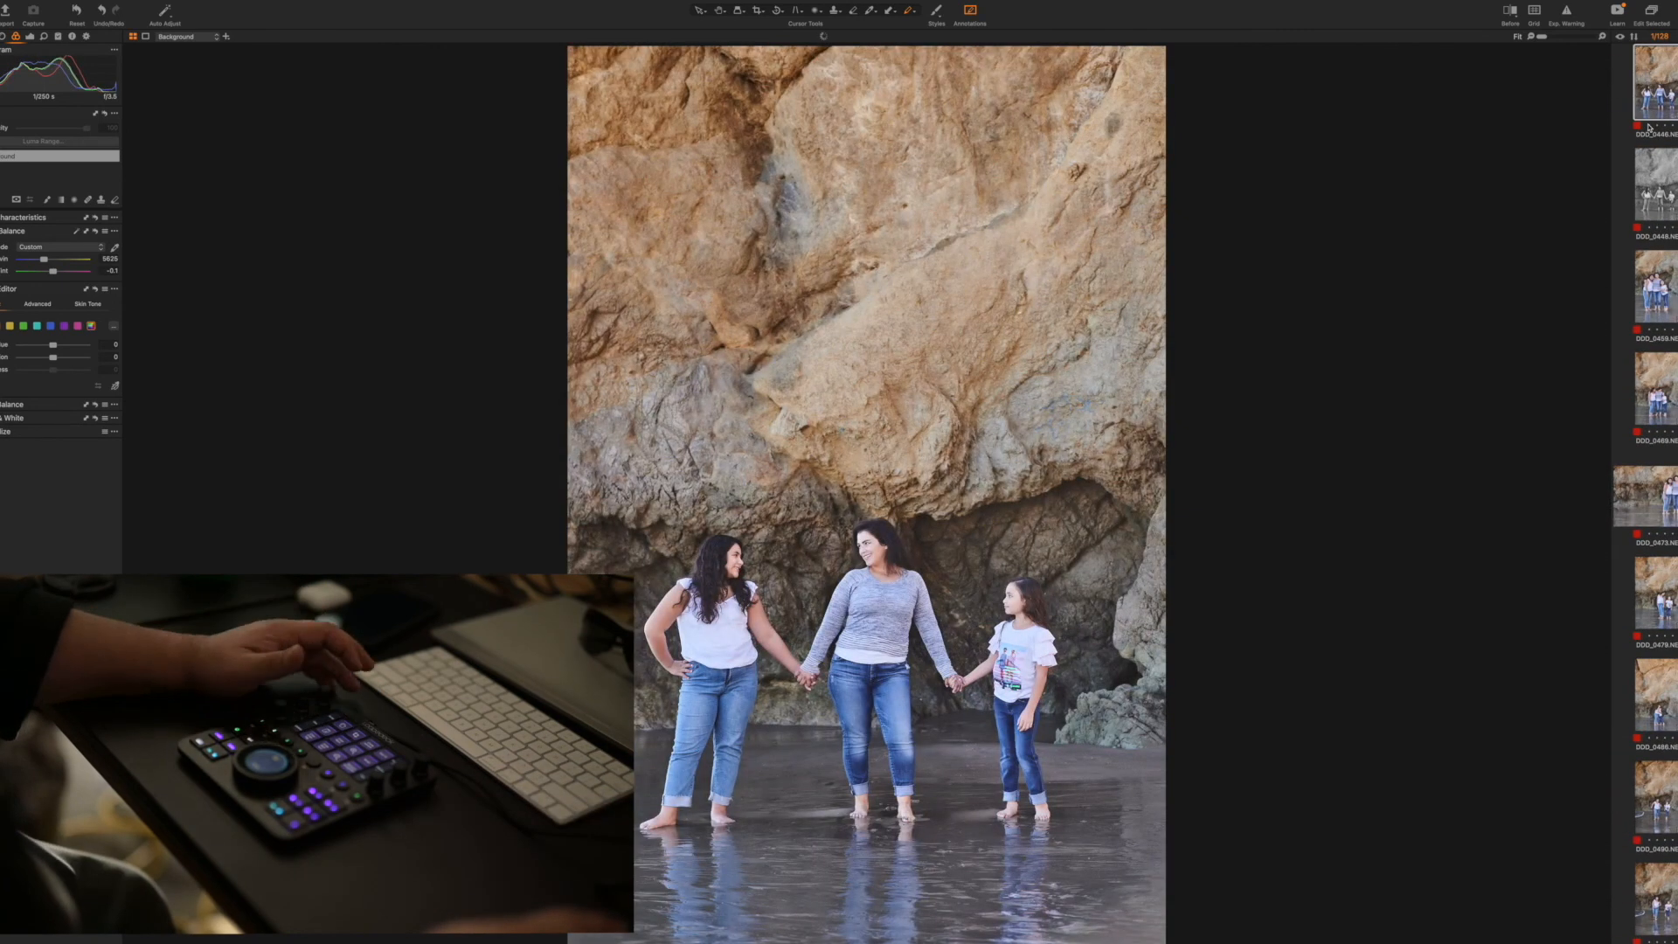
key("F8")
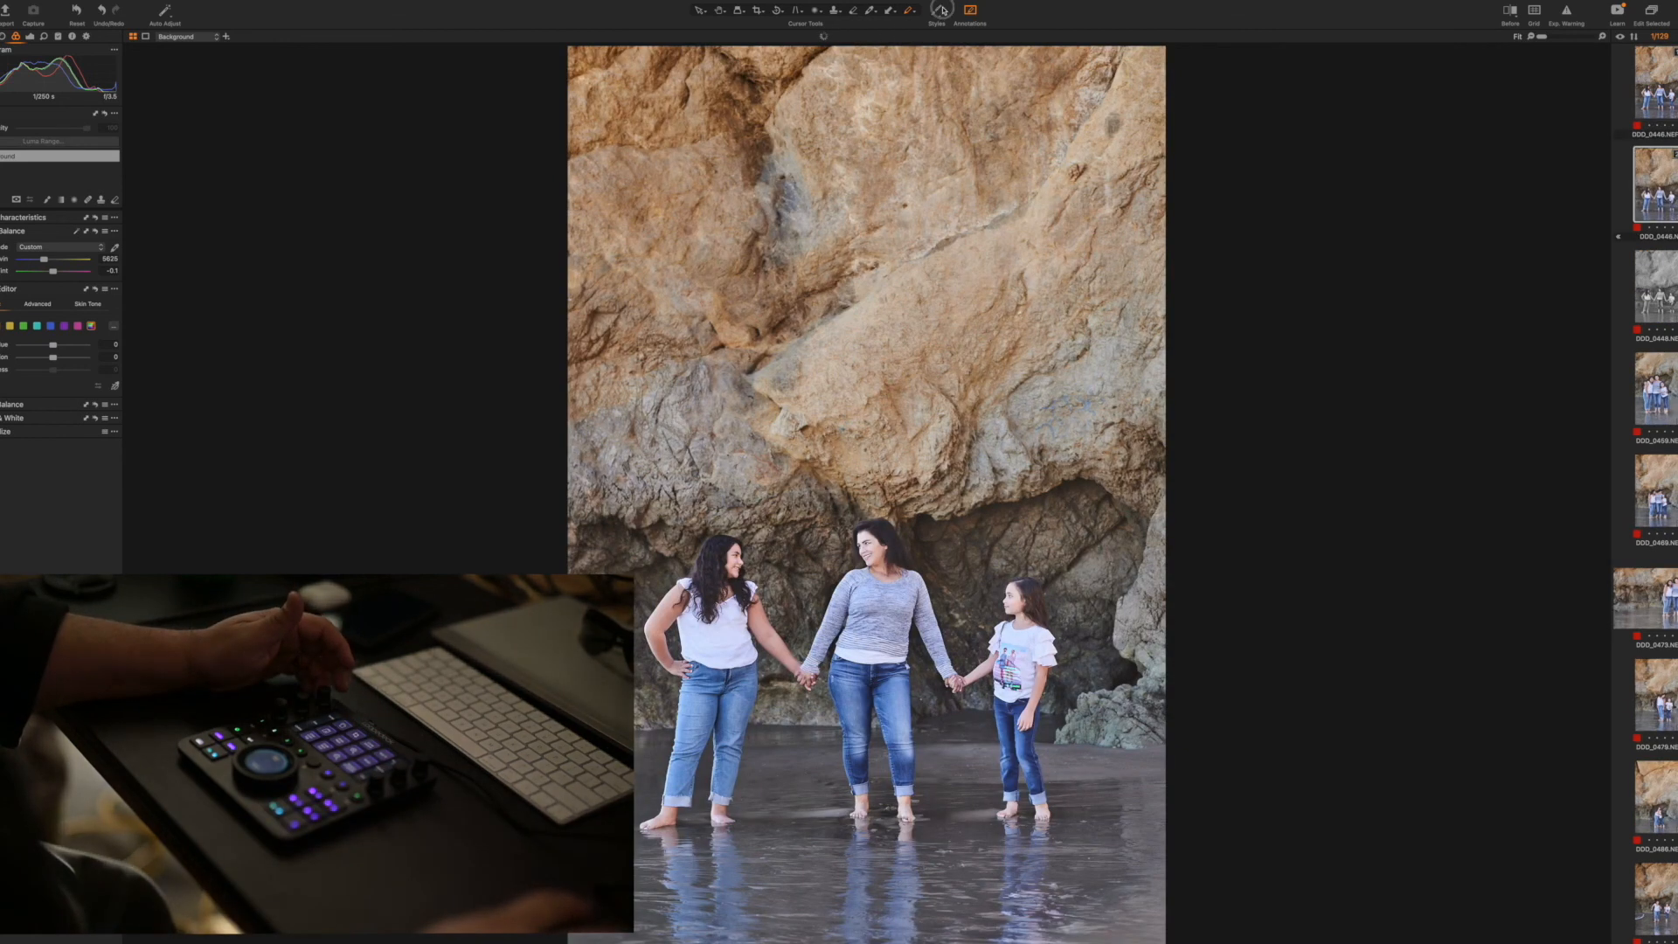
left_click(941, 11)
mouse_move(993, 52)
mouse_move(1075, 53)
left_click(1117, 77)
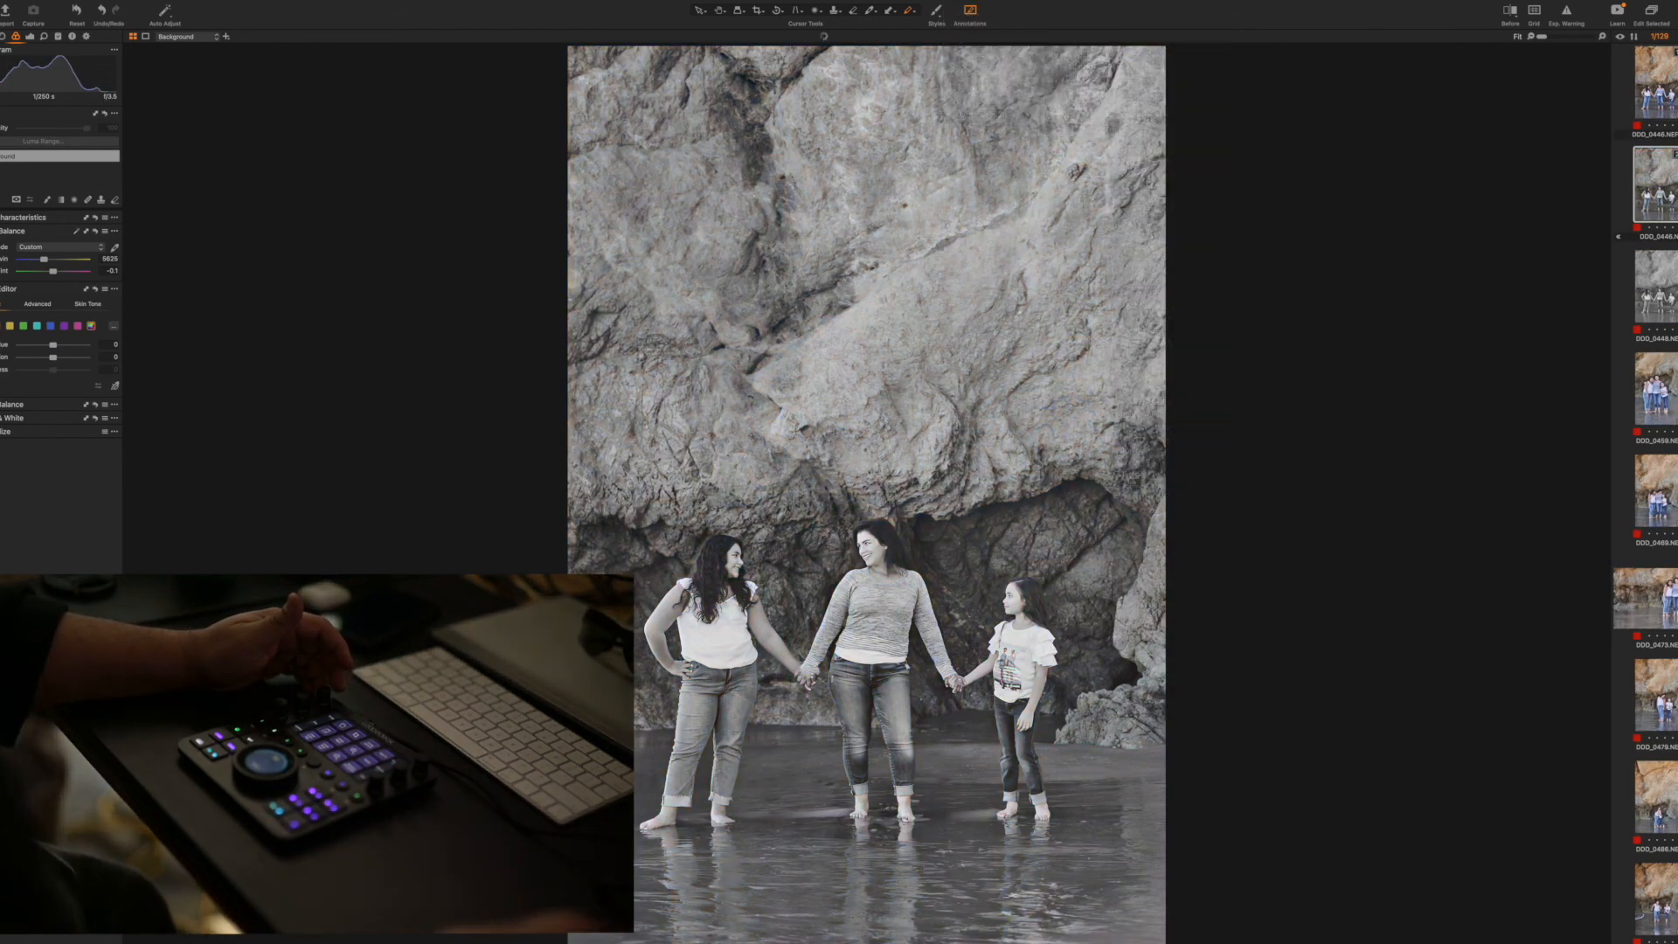
Duplicate the horizontal group shot of the mother and two girls, and apply the Black & White preset Color - Default to the copy
left_click(1647, 598)
key("F3")
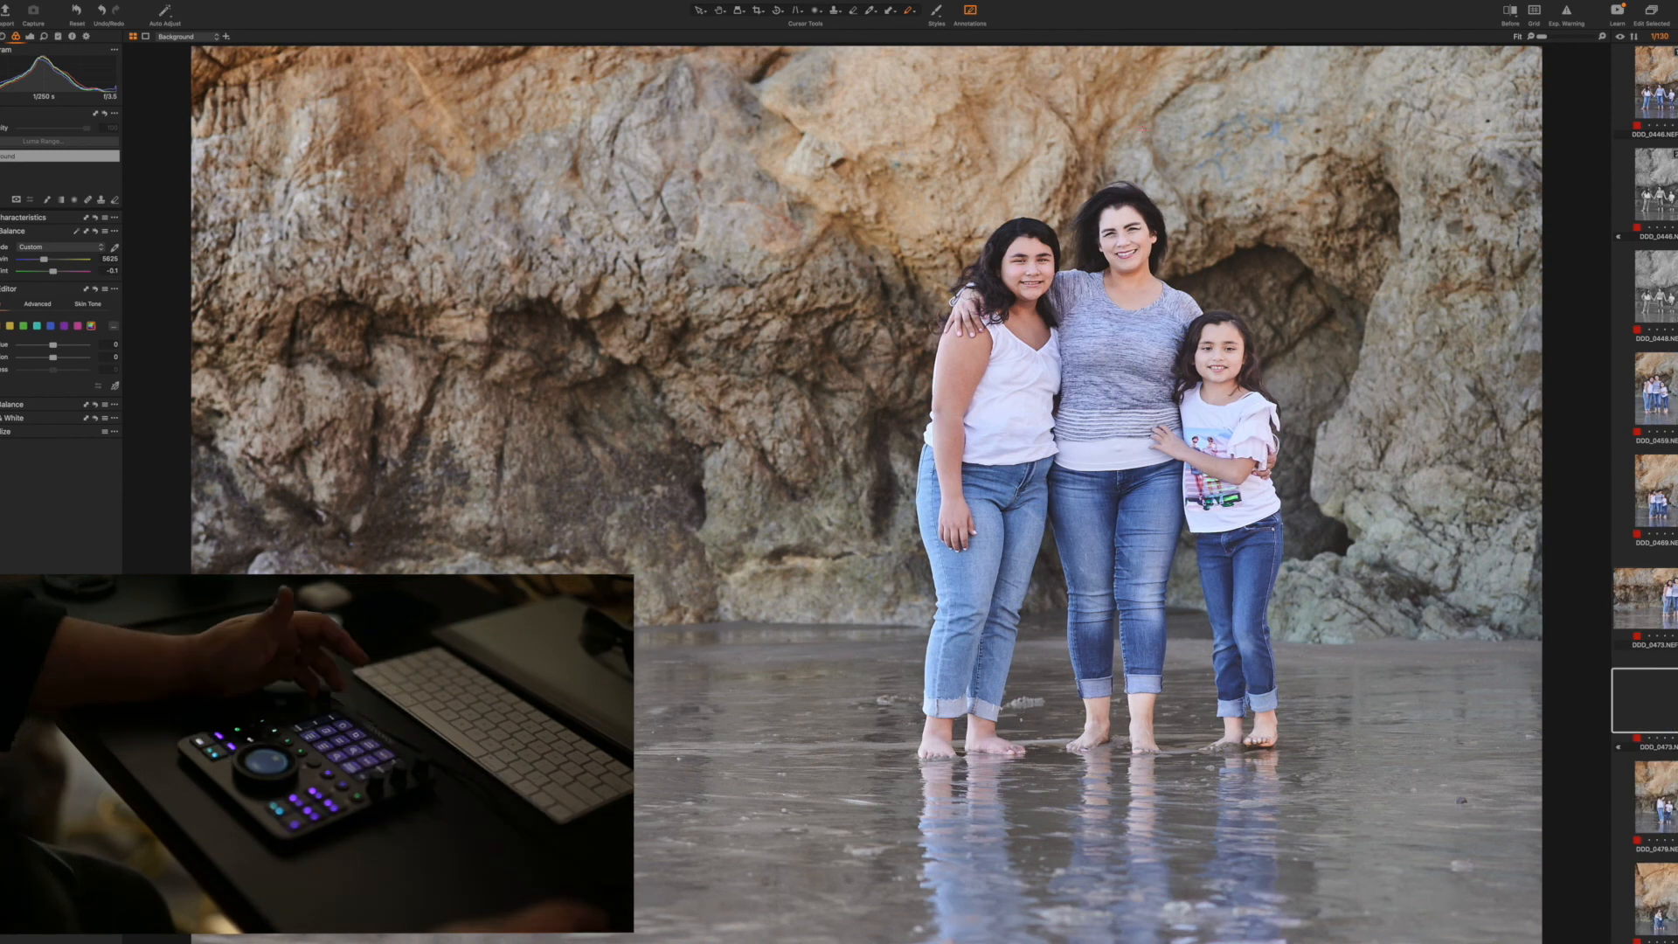
left_click(939, 11)
mouse_move(987, 60)
left_click(1115, 68)
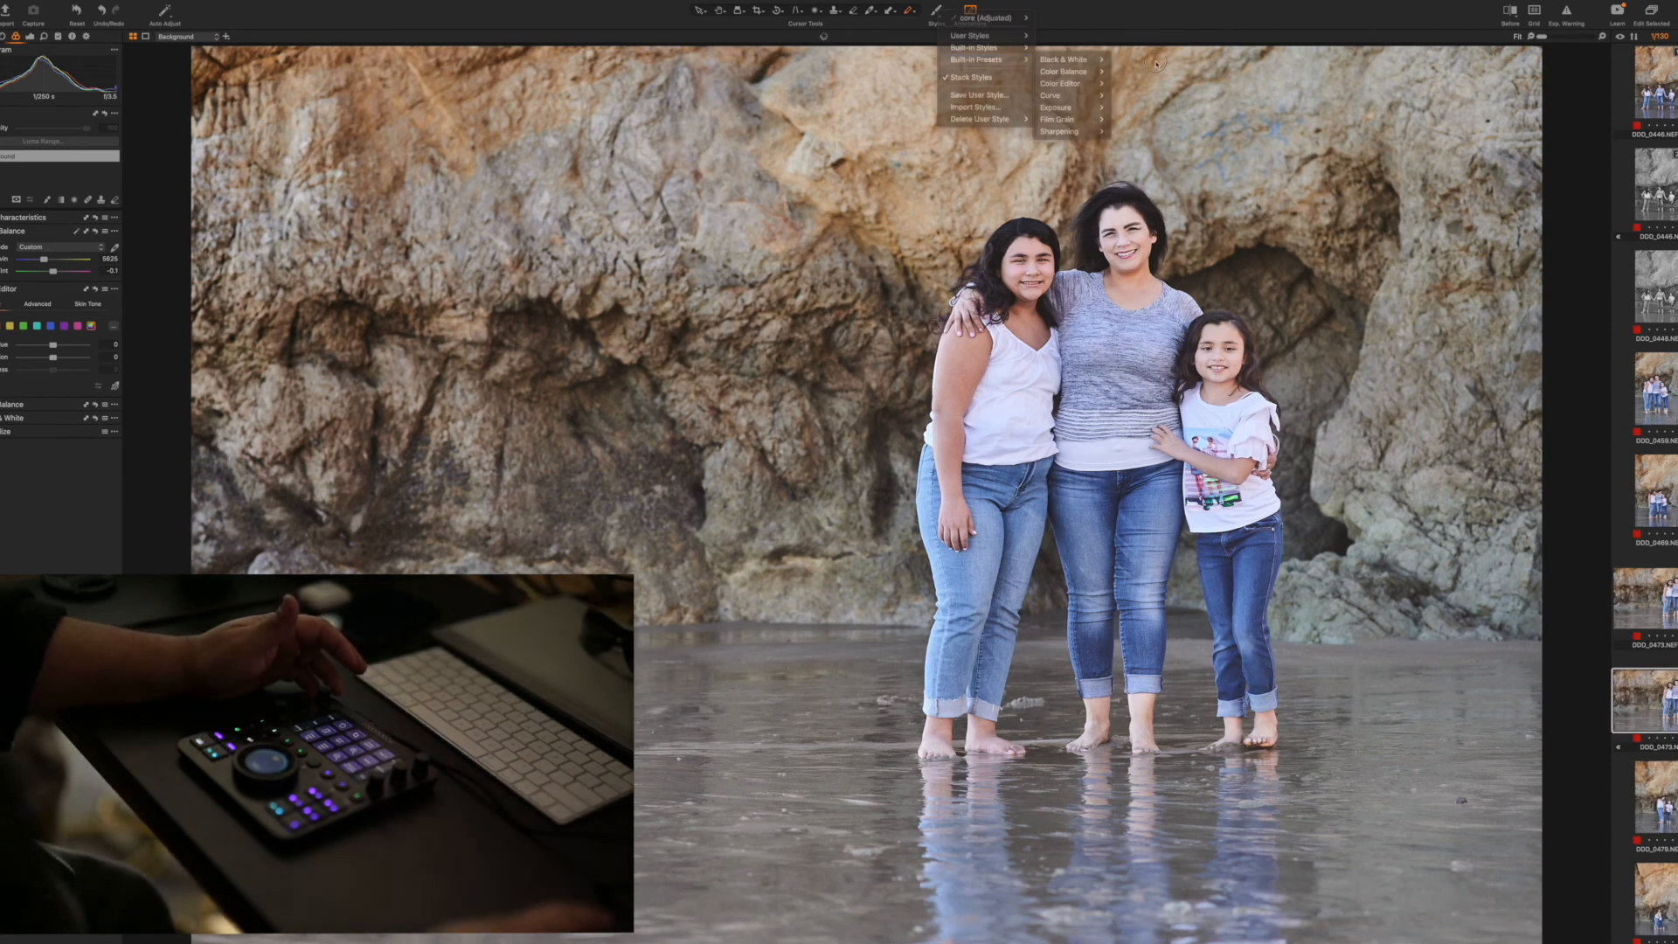
left_click(940, 10)
mouse_move(1064, 59)
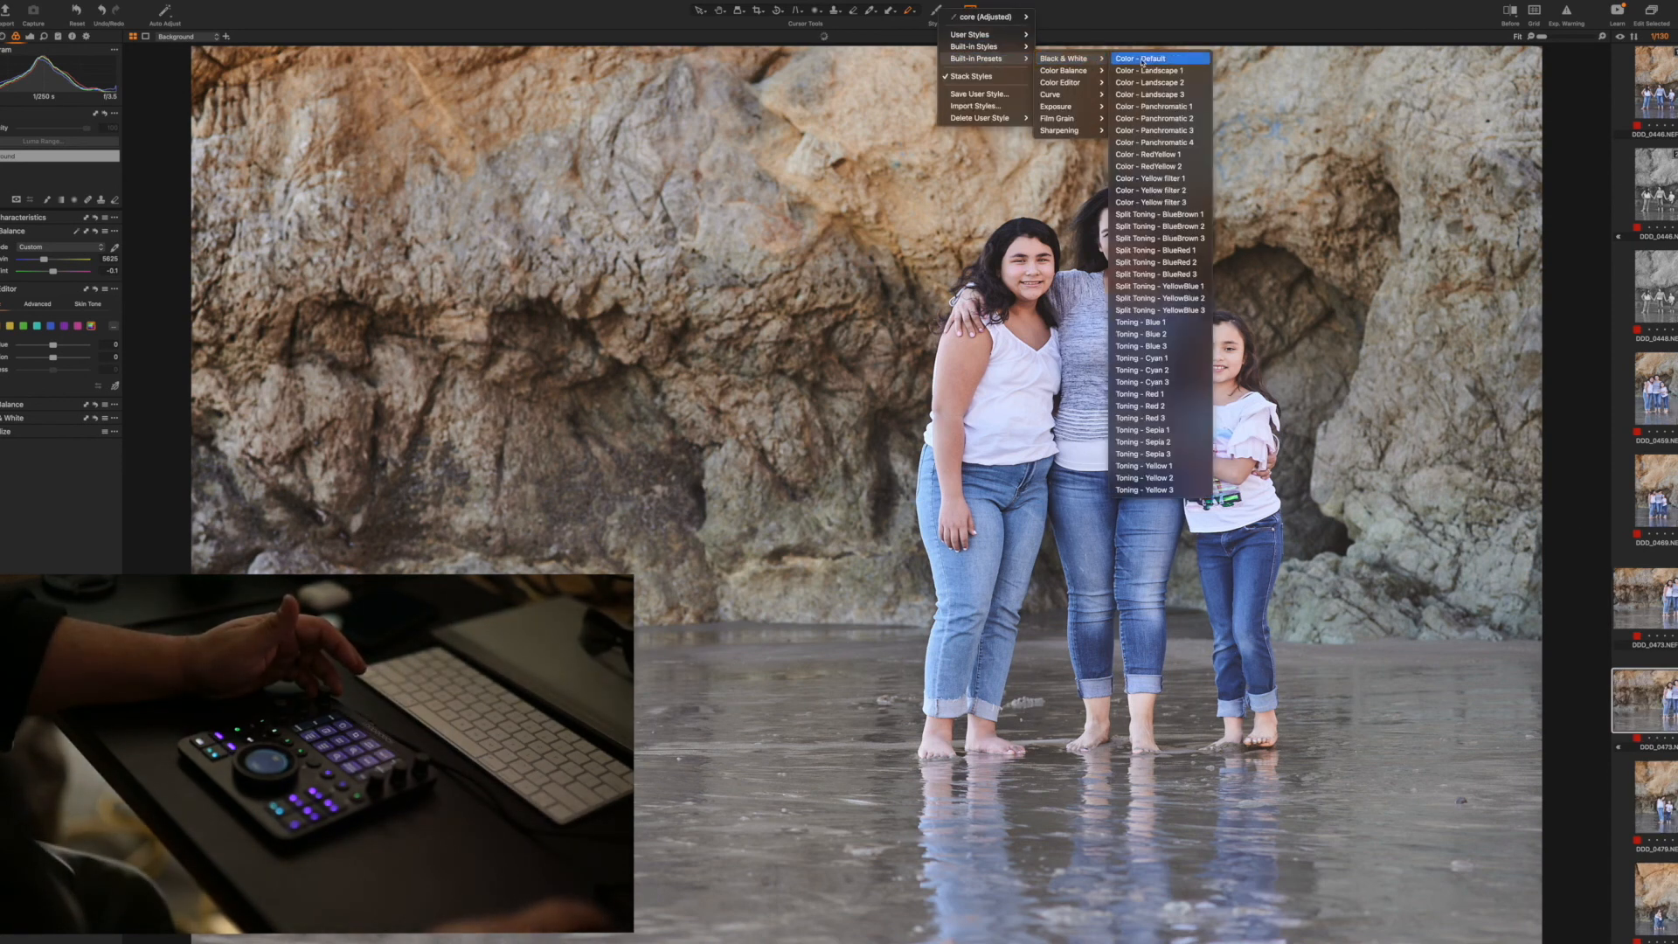
left_click(1143, 60)
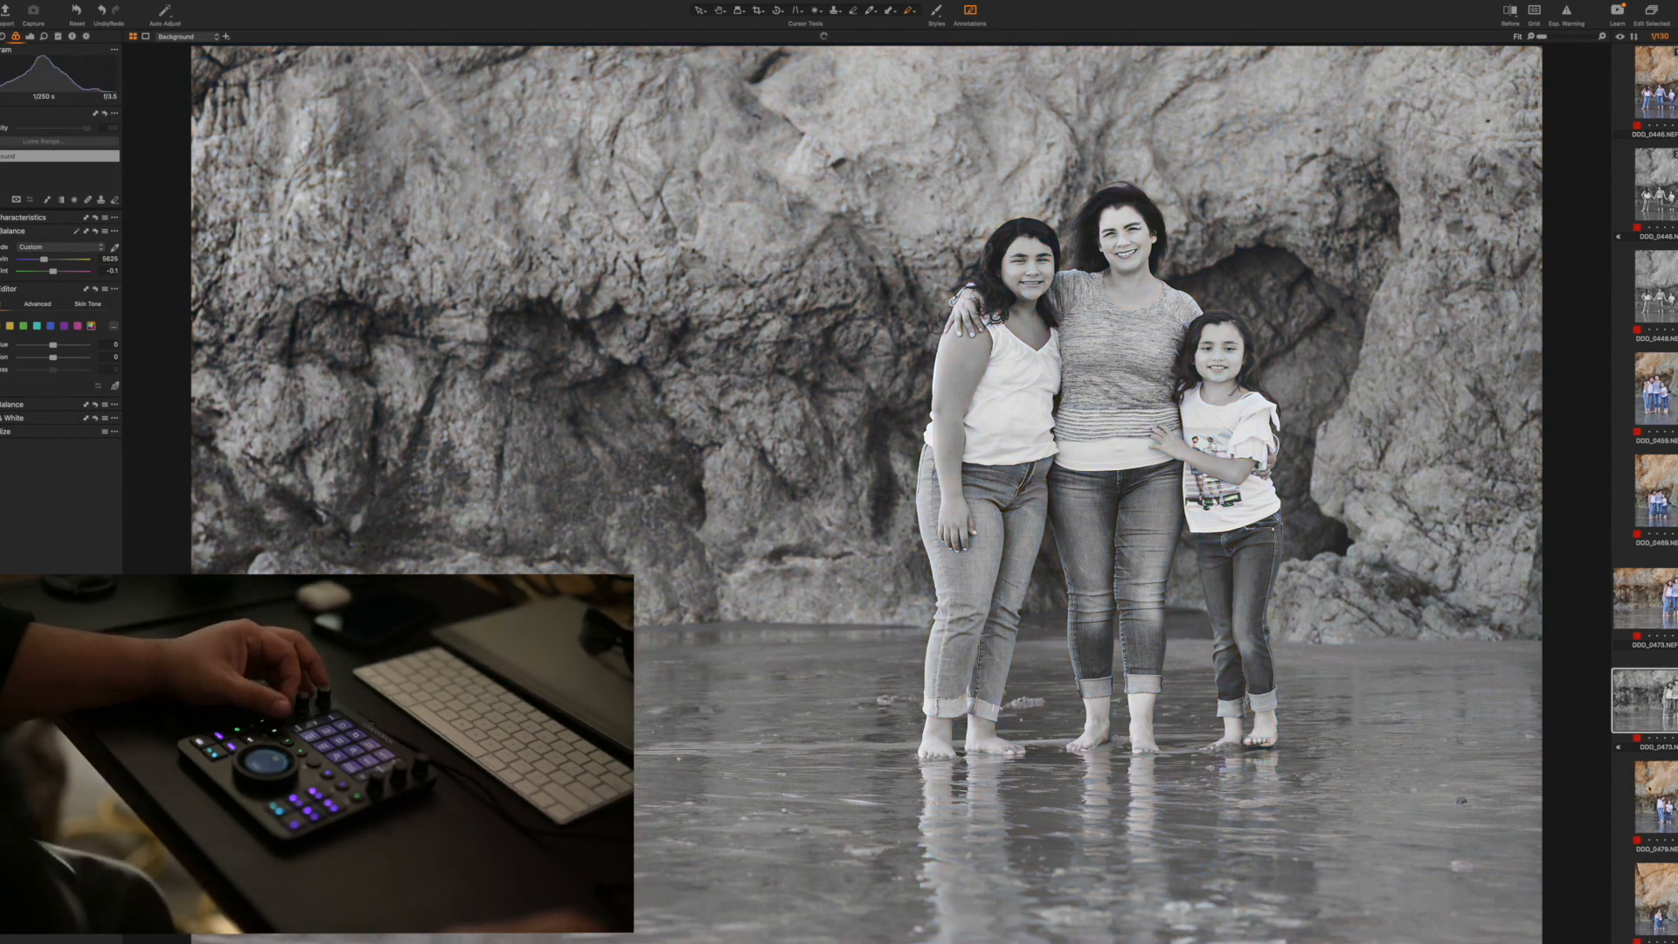
Go through the vertical shots of the two sisters hugging, running and walking, and add a black-and-white duplicate of one
scroll(1650, 789, "down", 2)
left_click(1661, 806)
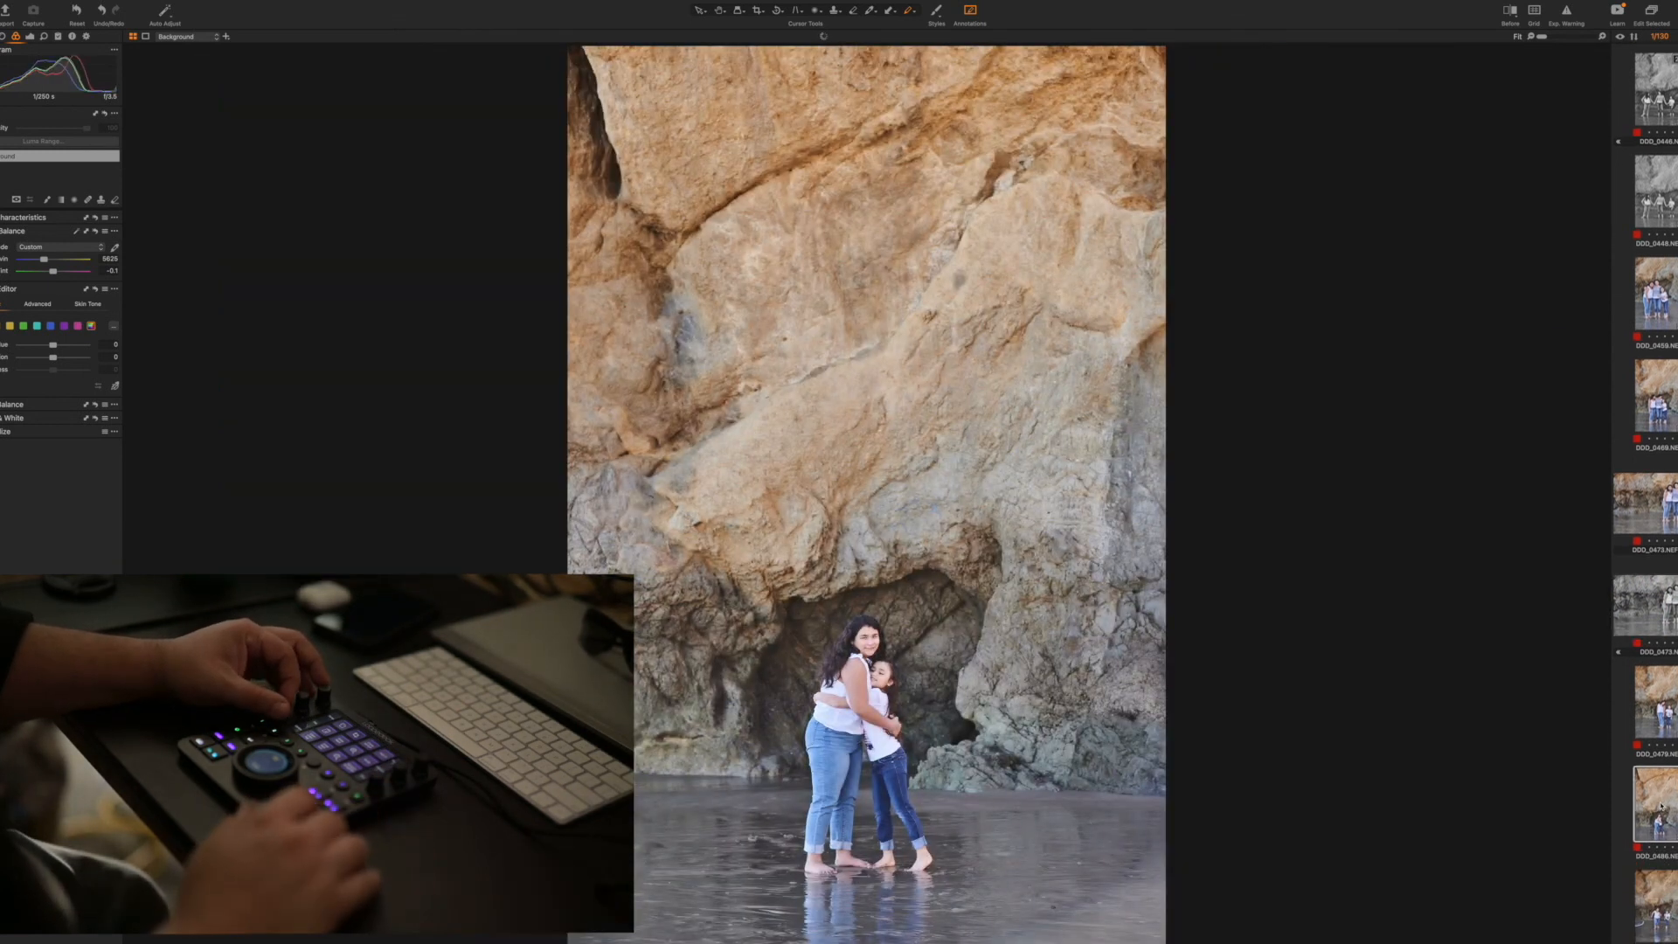
key("Right")
key("Right")
key("Right")
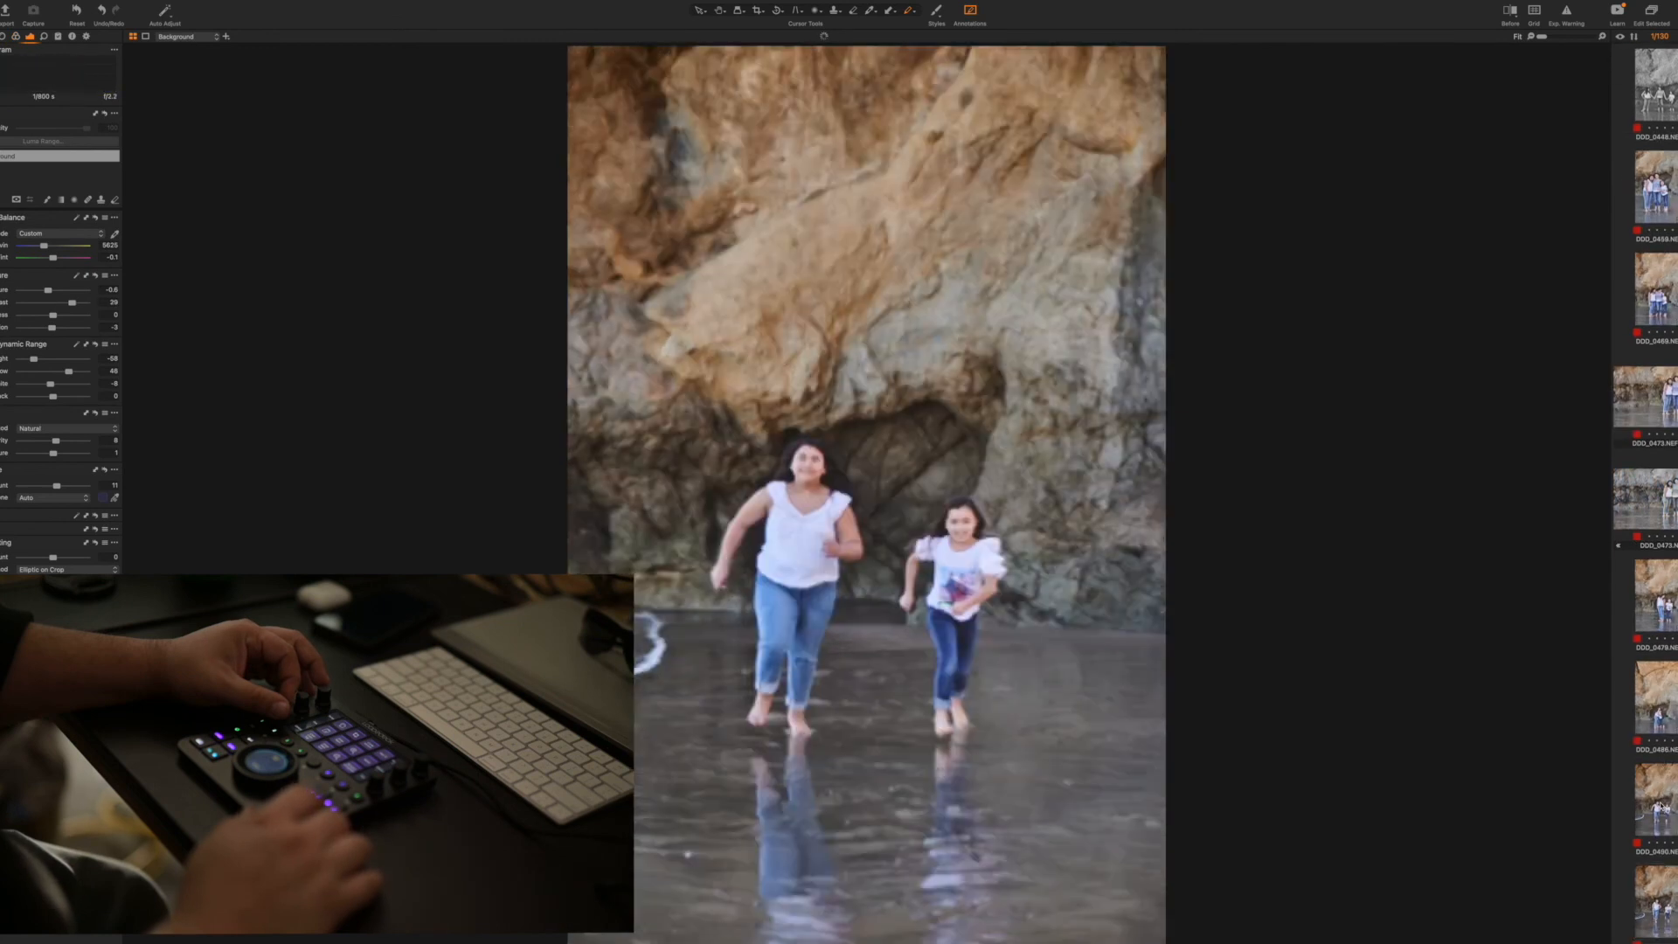
key("Right")
key("Right")
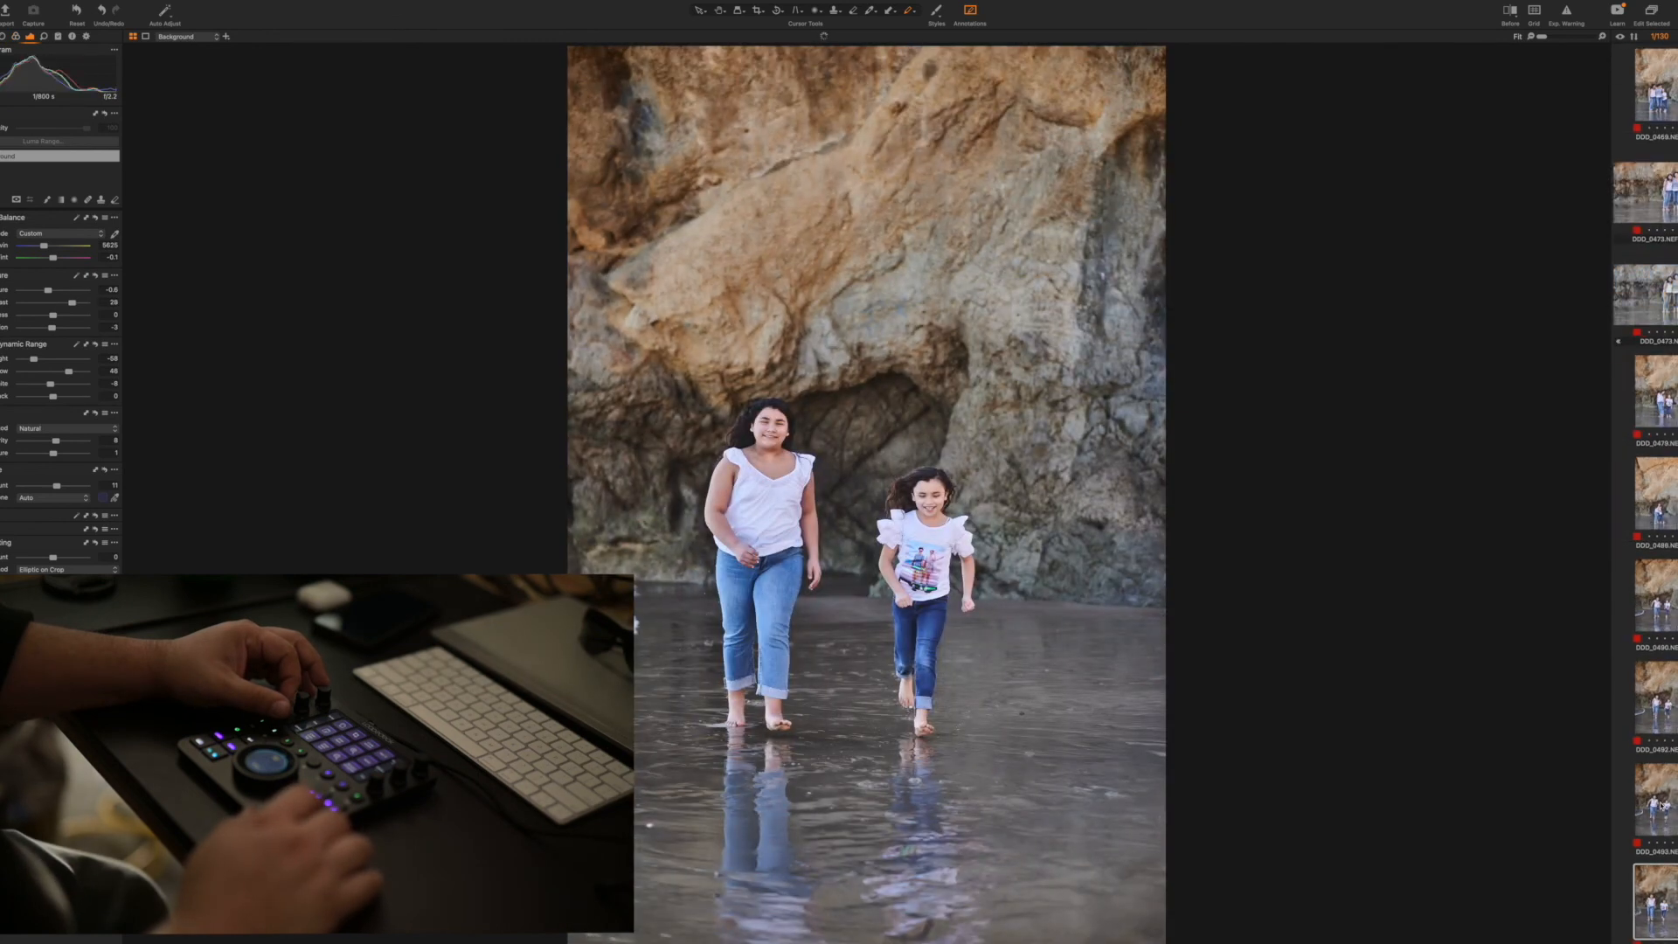
key("Right")
key("Right")
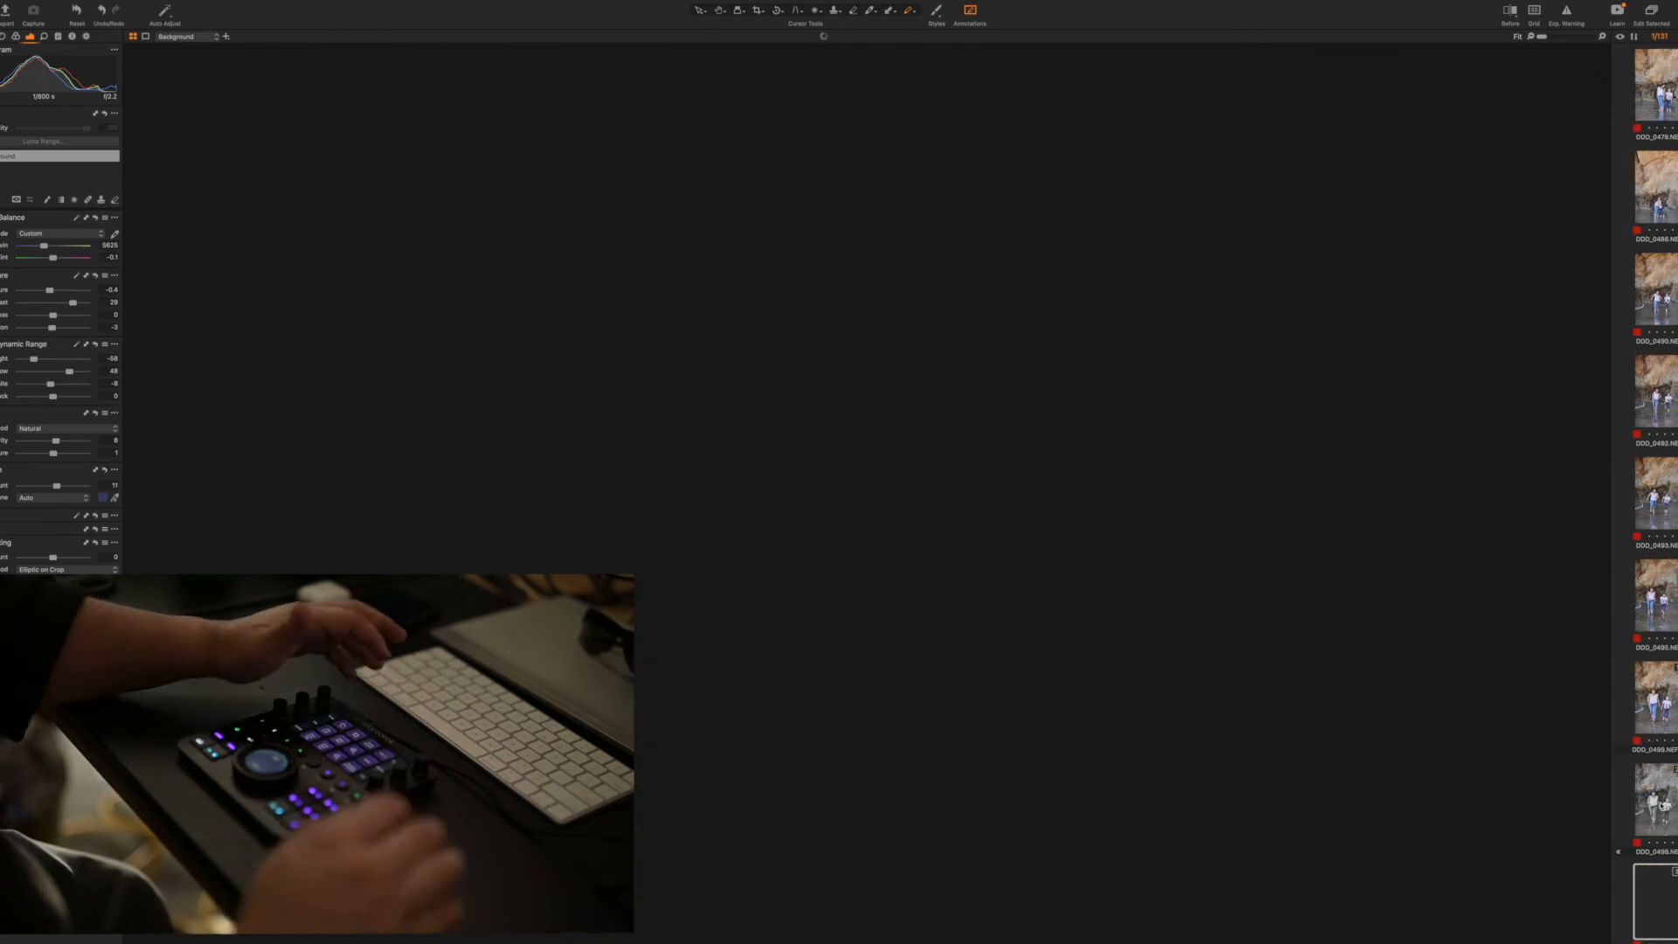
Try a Black & White preset on the extra colour copy of the two sisters walking, and delete that copy
left_click(938, 12)
mouse_move(996, 58)
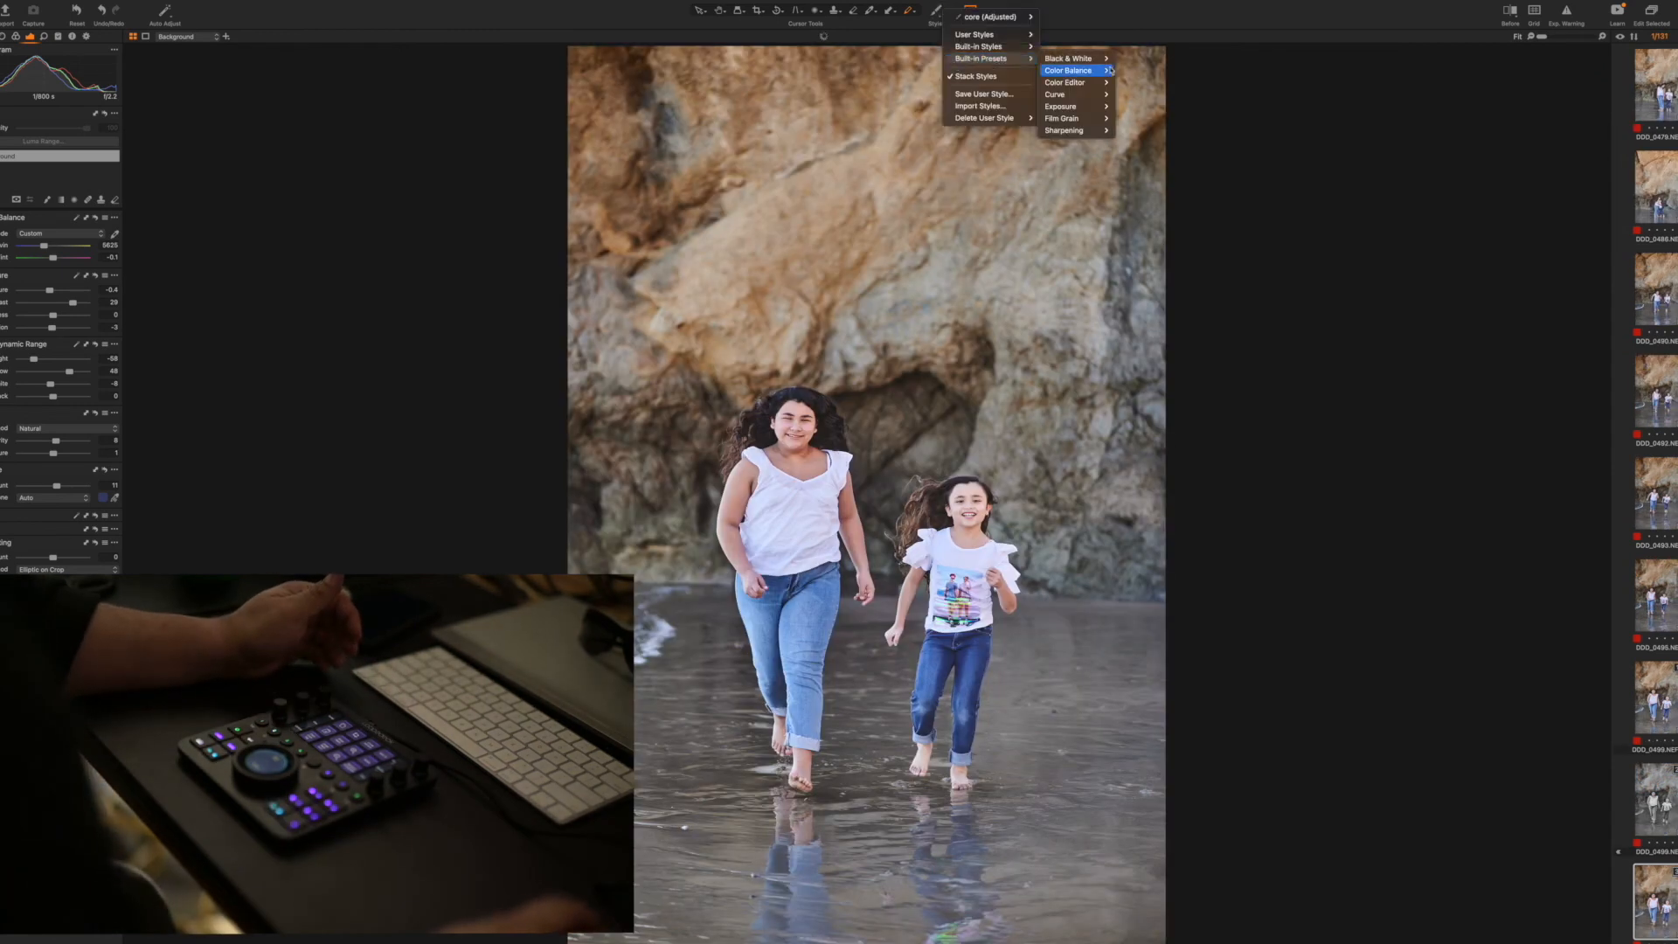
mouse_move(1094, 62)
left_click(1153, 59)
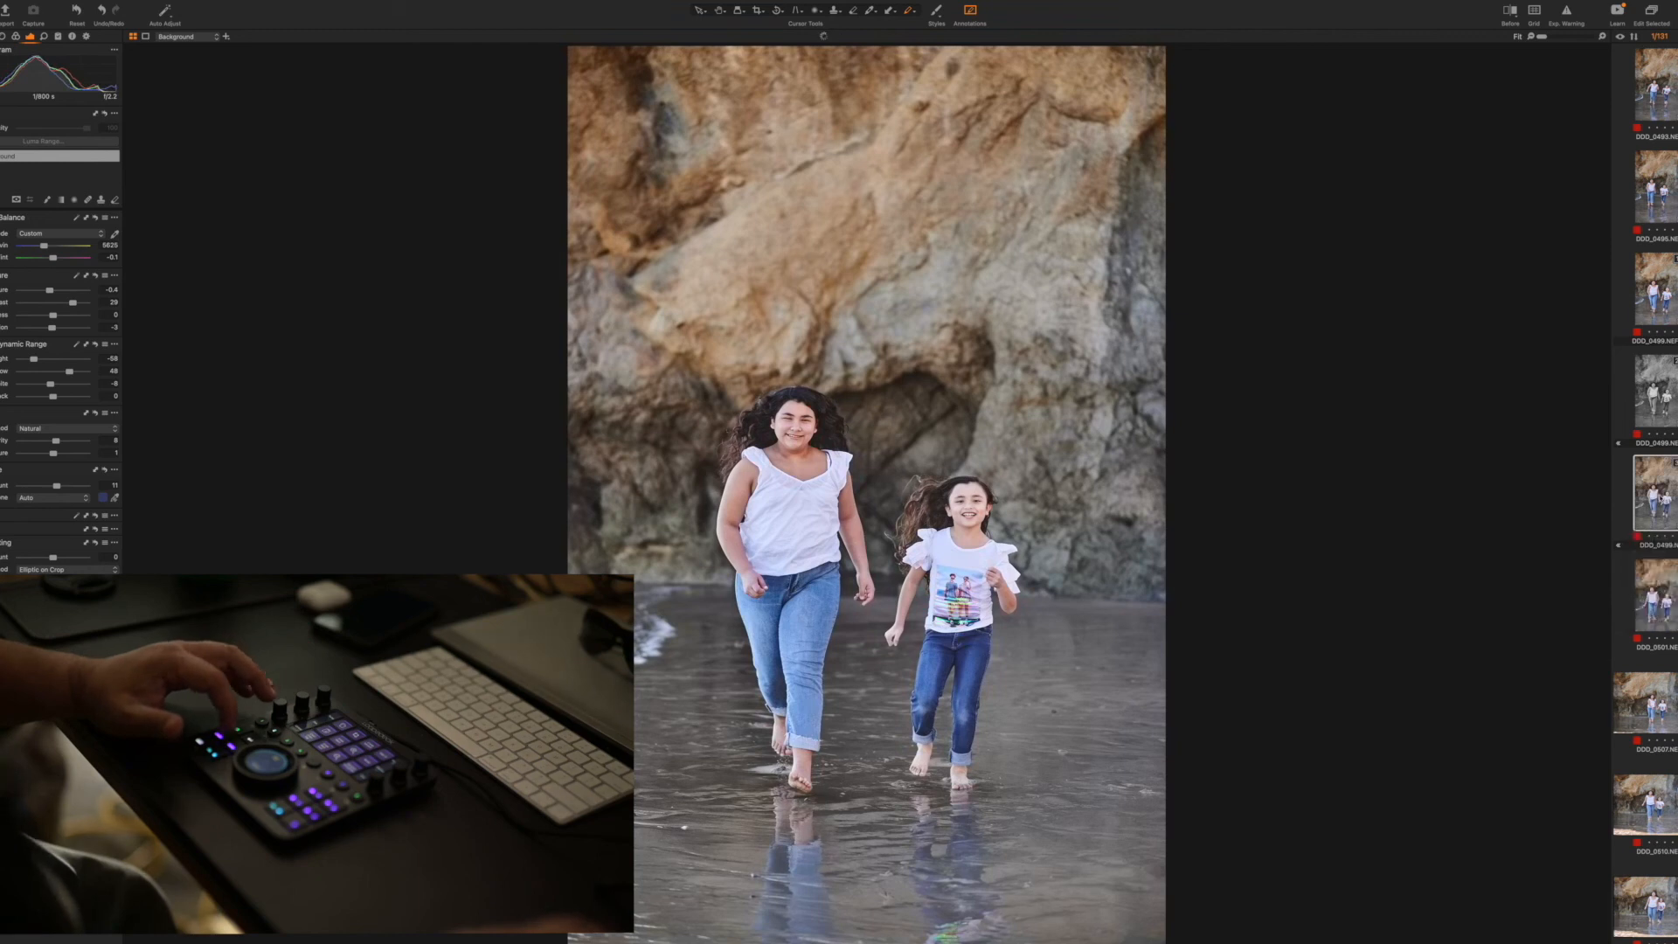
key("Delete")
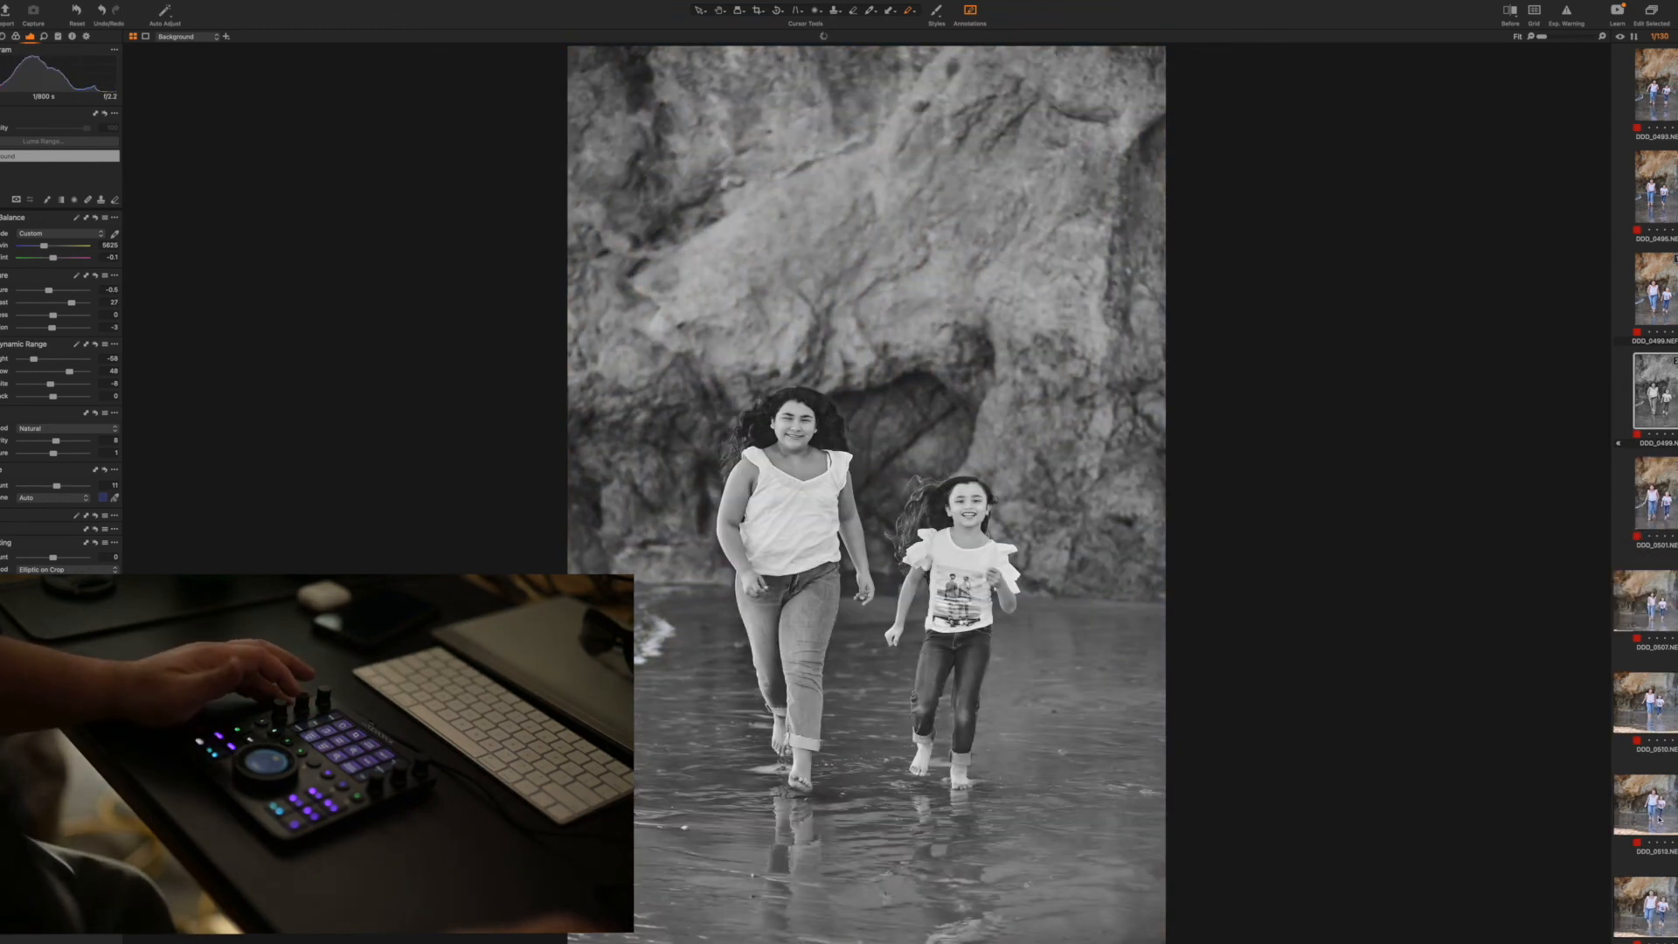
Duplicate the vertical shot of the mother and older girl hugging, and apply the Black & White preset Color - Default to the copy
key("Right")
key("Right")
key("Right")
key("Right")
key("Right")
key("Right")
key("Right")
key("Right")
key("Right")
key("Right")
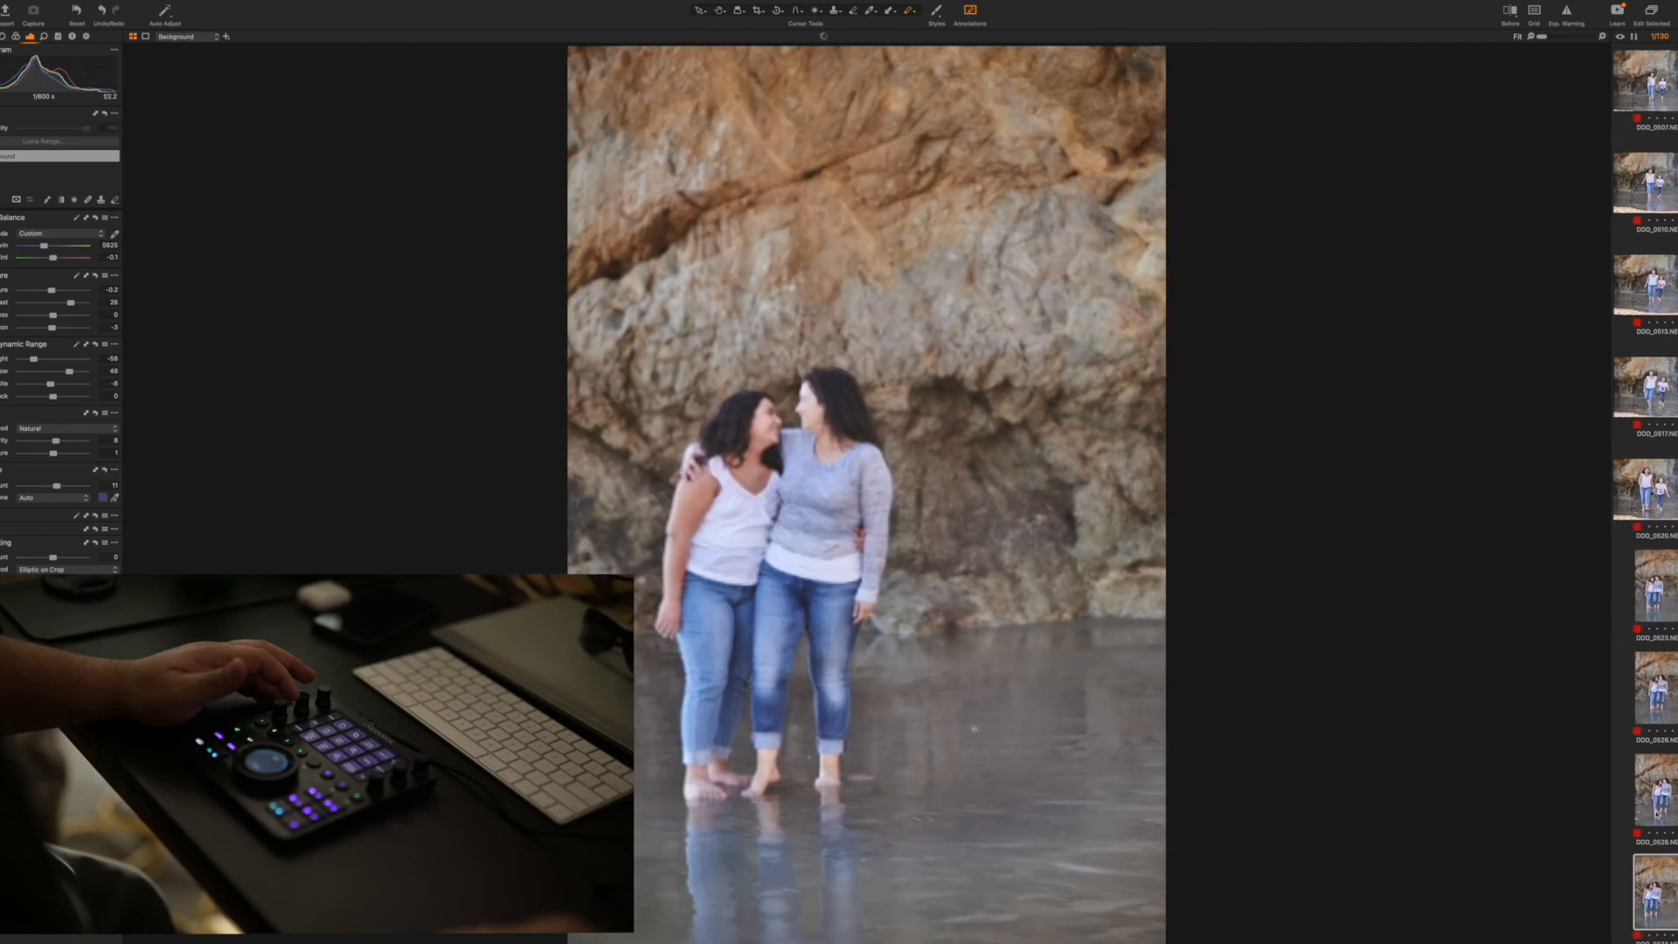
key("Right")
key("Right")
key("Right")
key("Right")
key("Right")
key("Right")
key("Right")
key("Right")
key("Right")
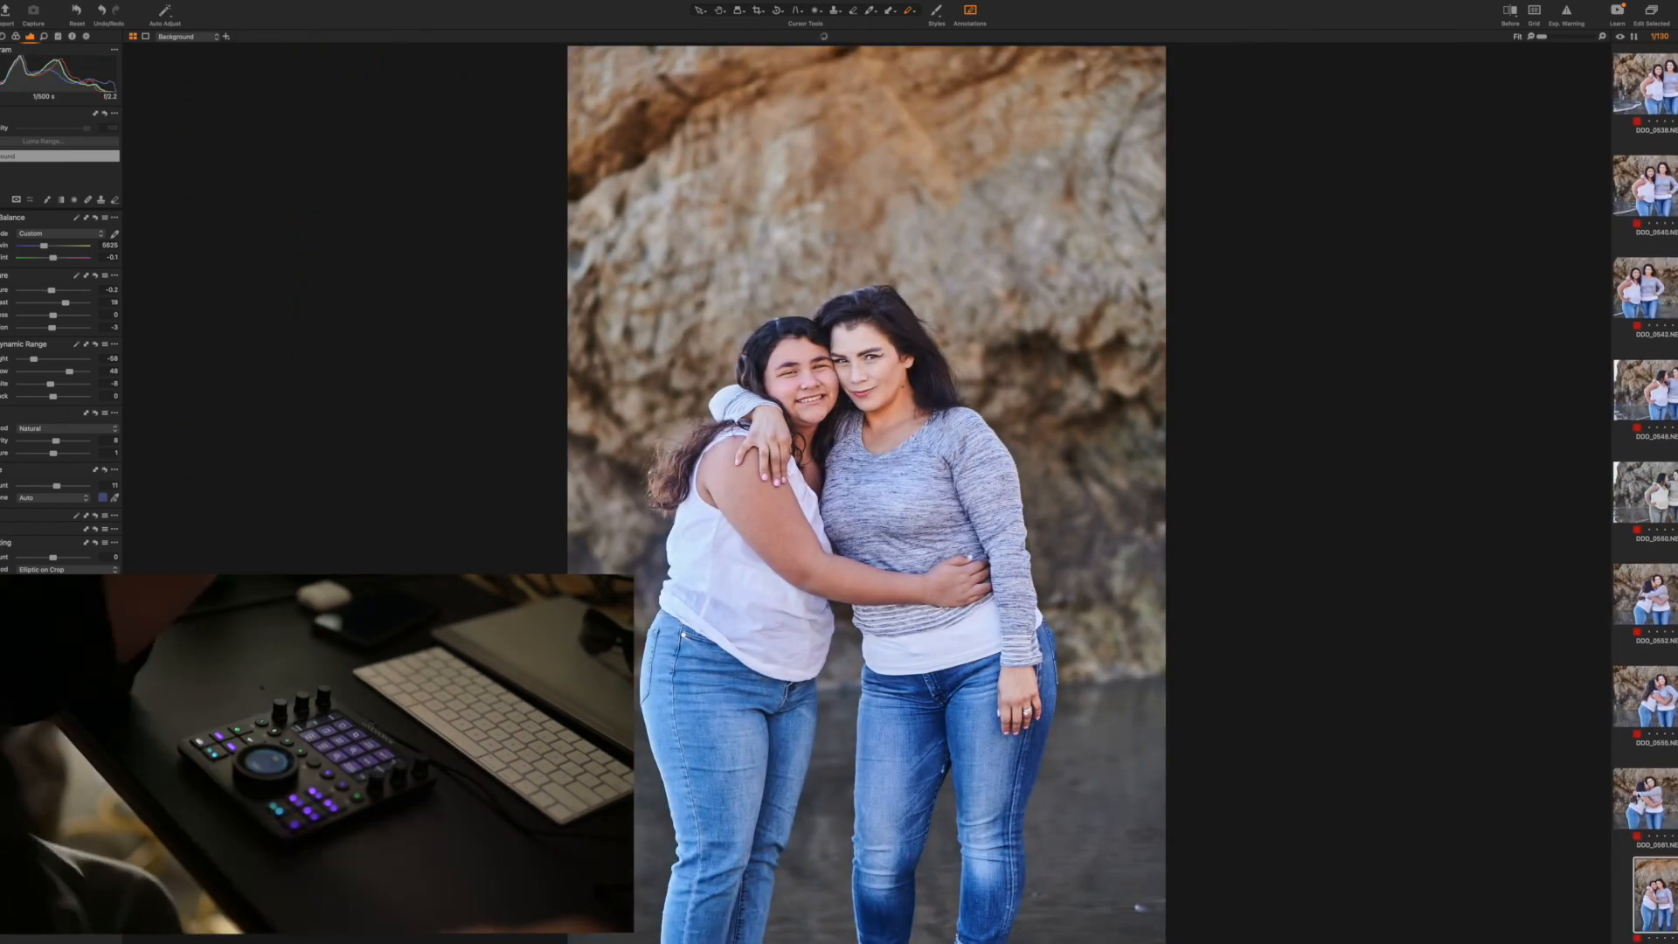
key("Right")
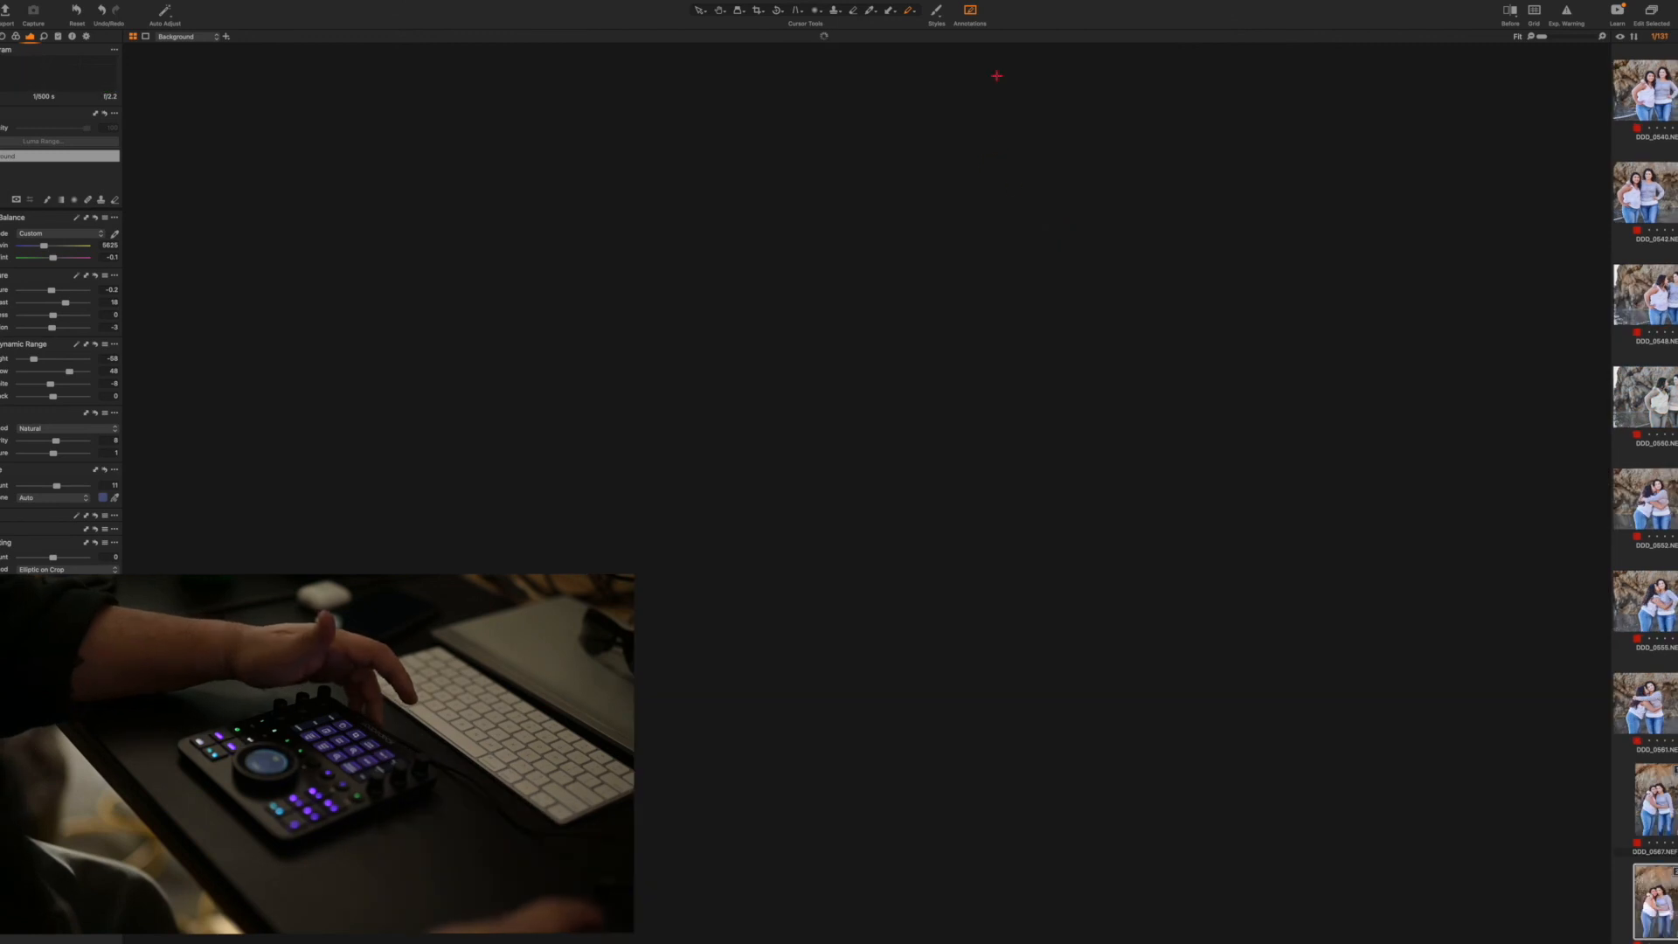
left_click(934, 11)
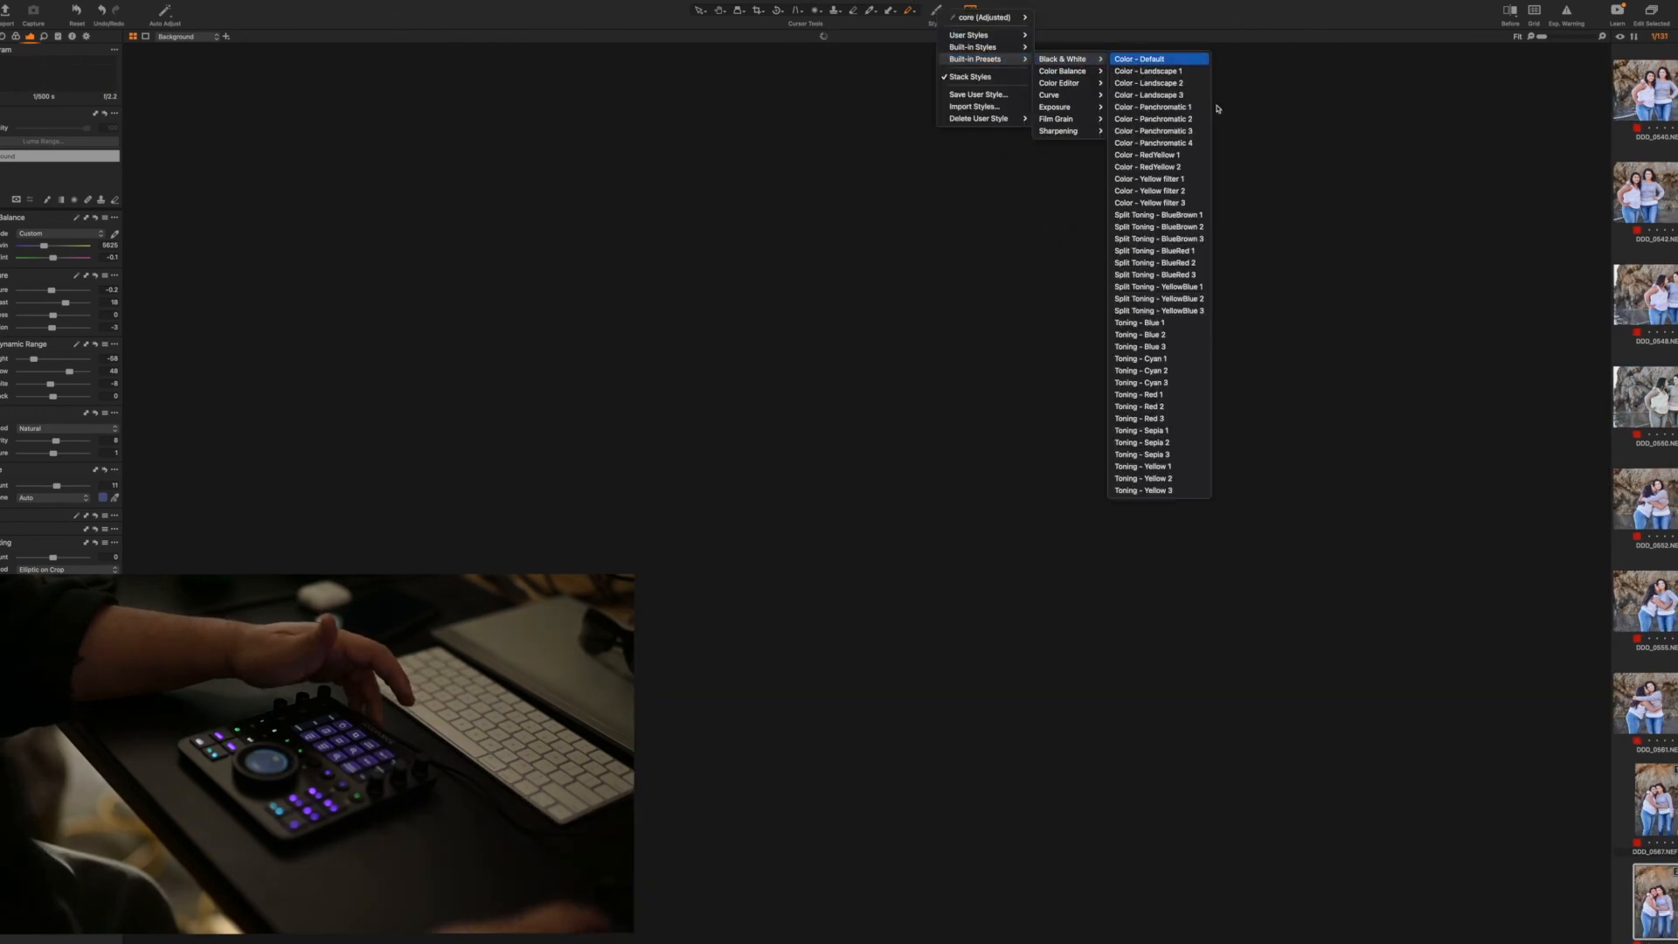
left_click(1146, 61)
Return to the vertical colour shot of the mother and two girls holding hands and view it
scroll(1646, 490, "up", 15)
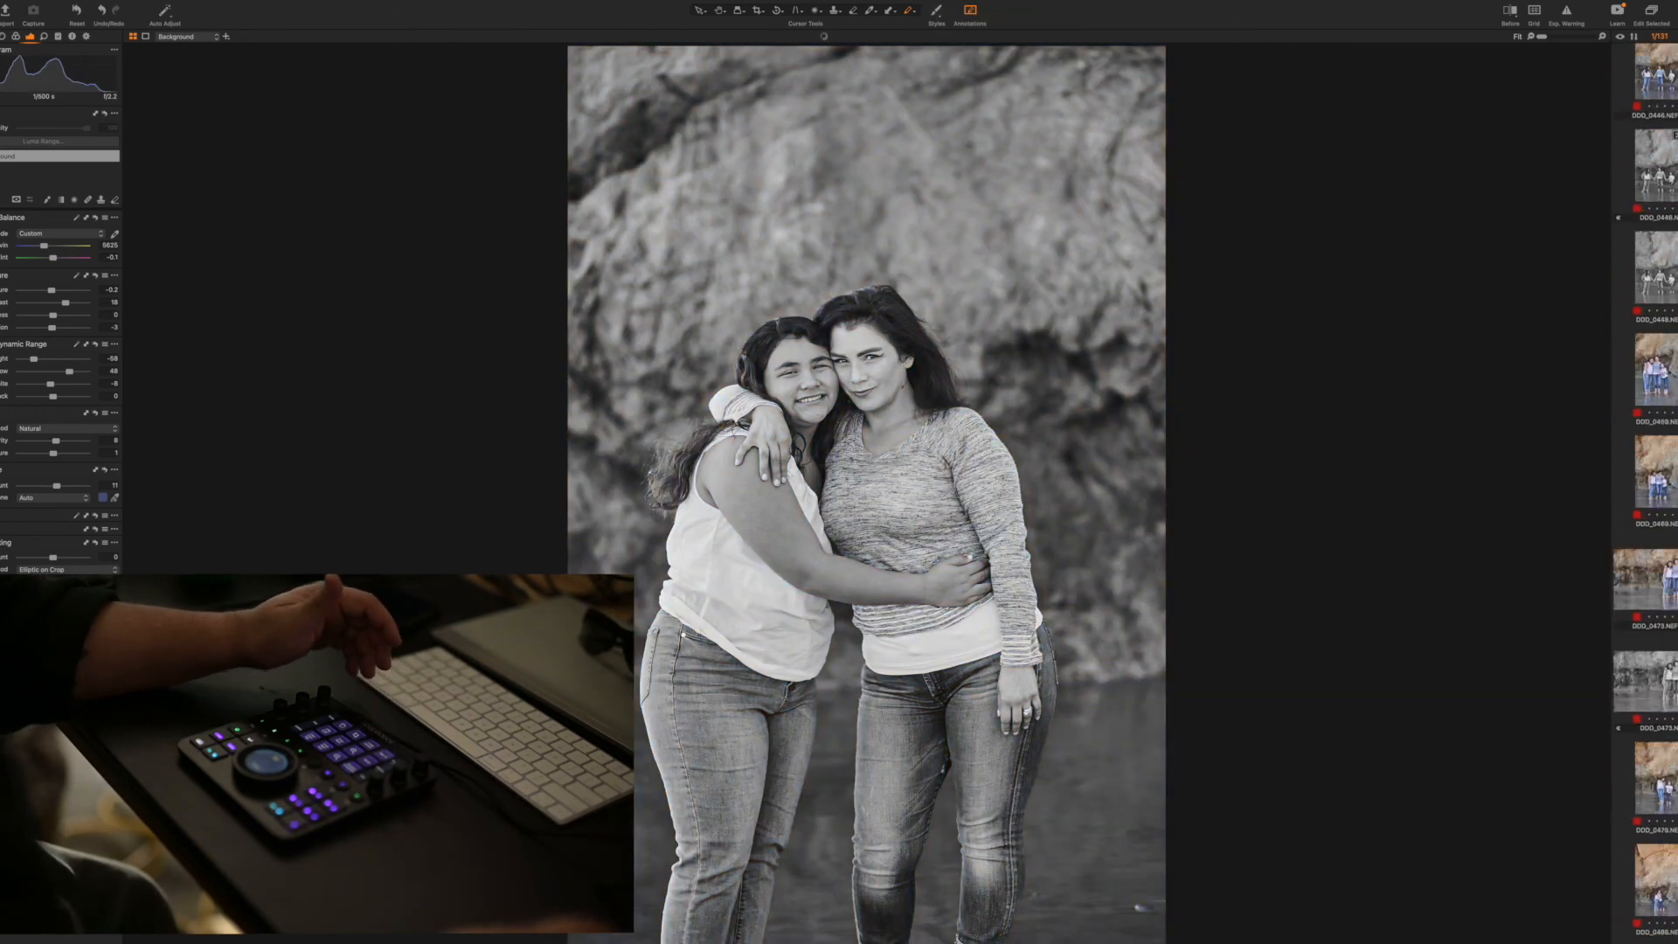
left_click(1655, 83)
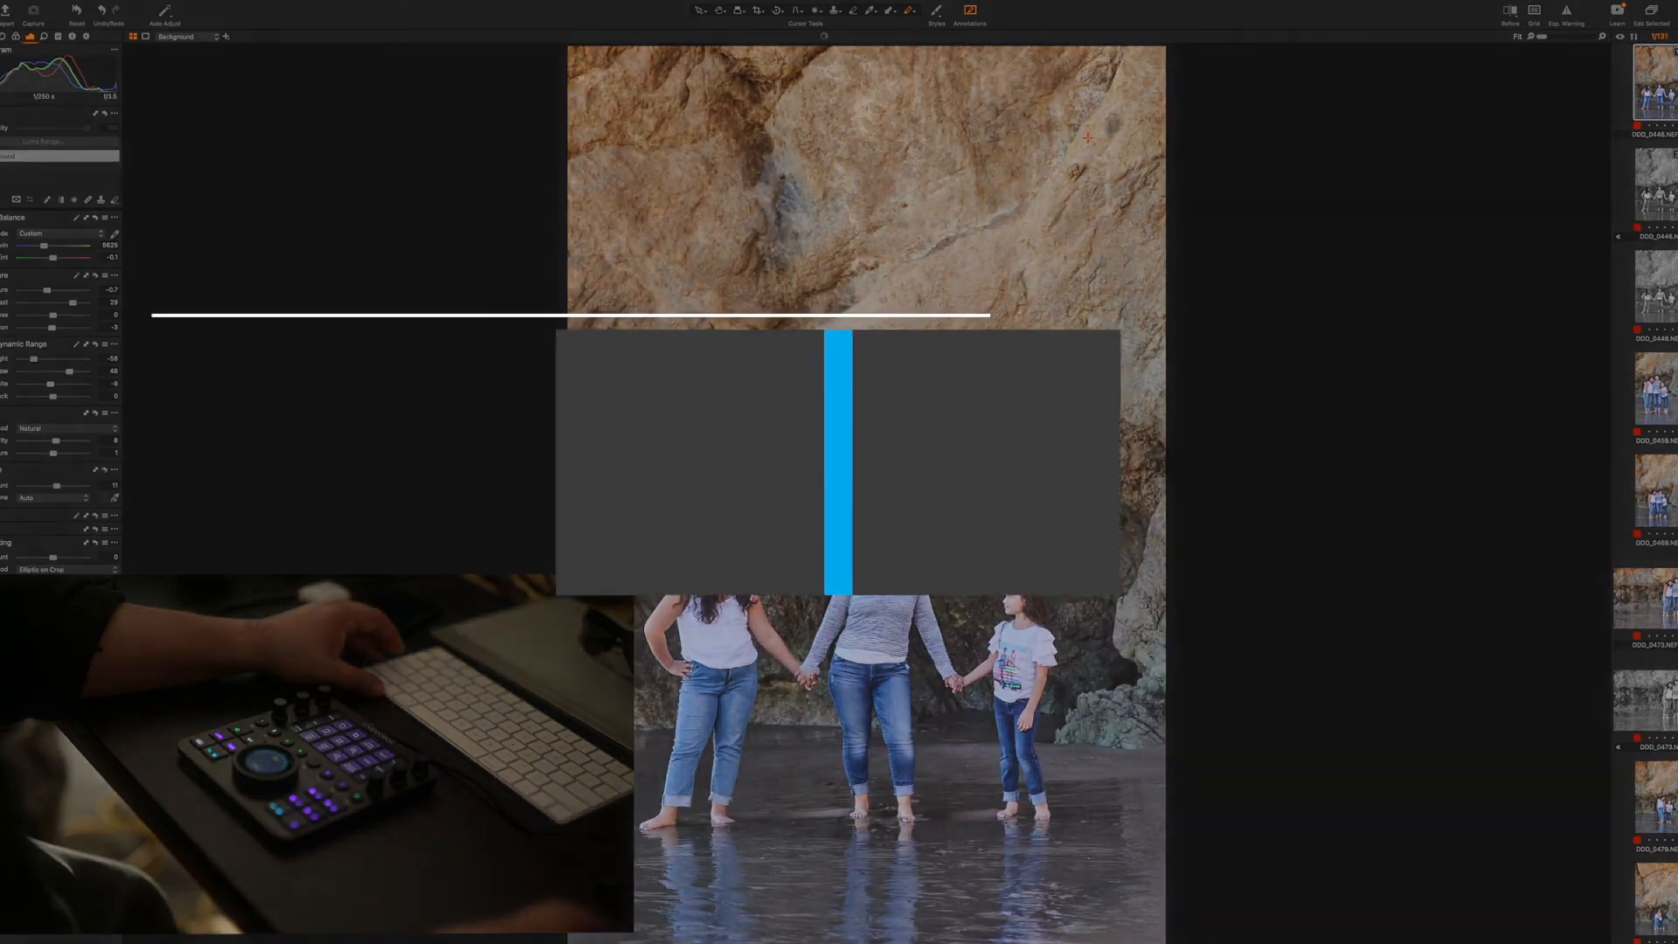